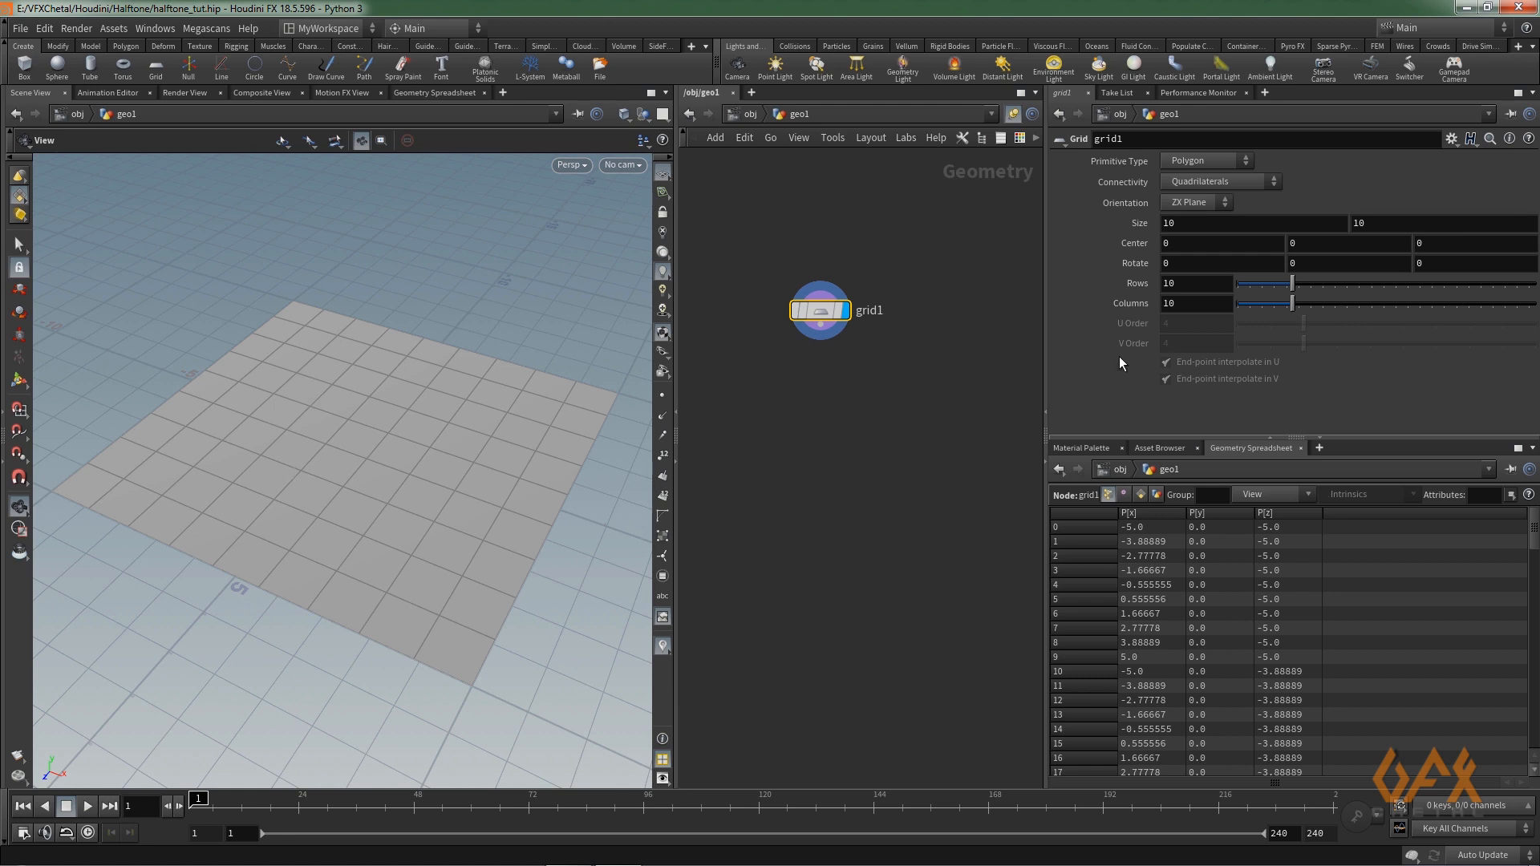
- Add an image file parameter to the grid1 node's parameter interface, with the name image and the label Image
click(1453, 138)
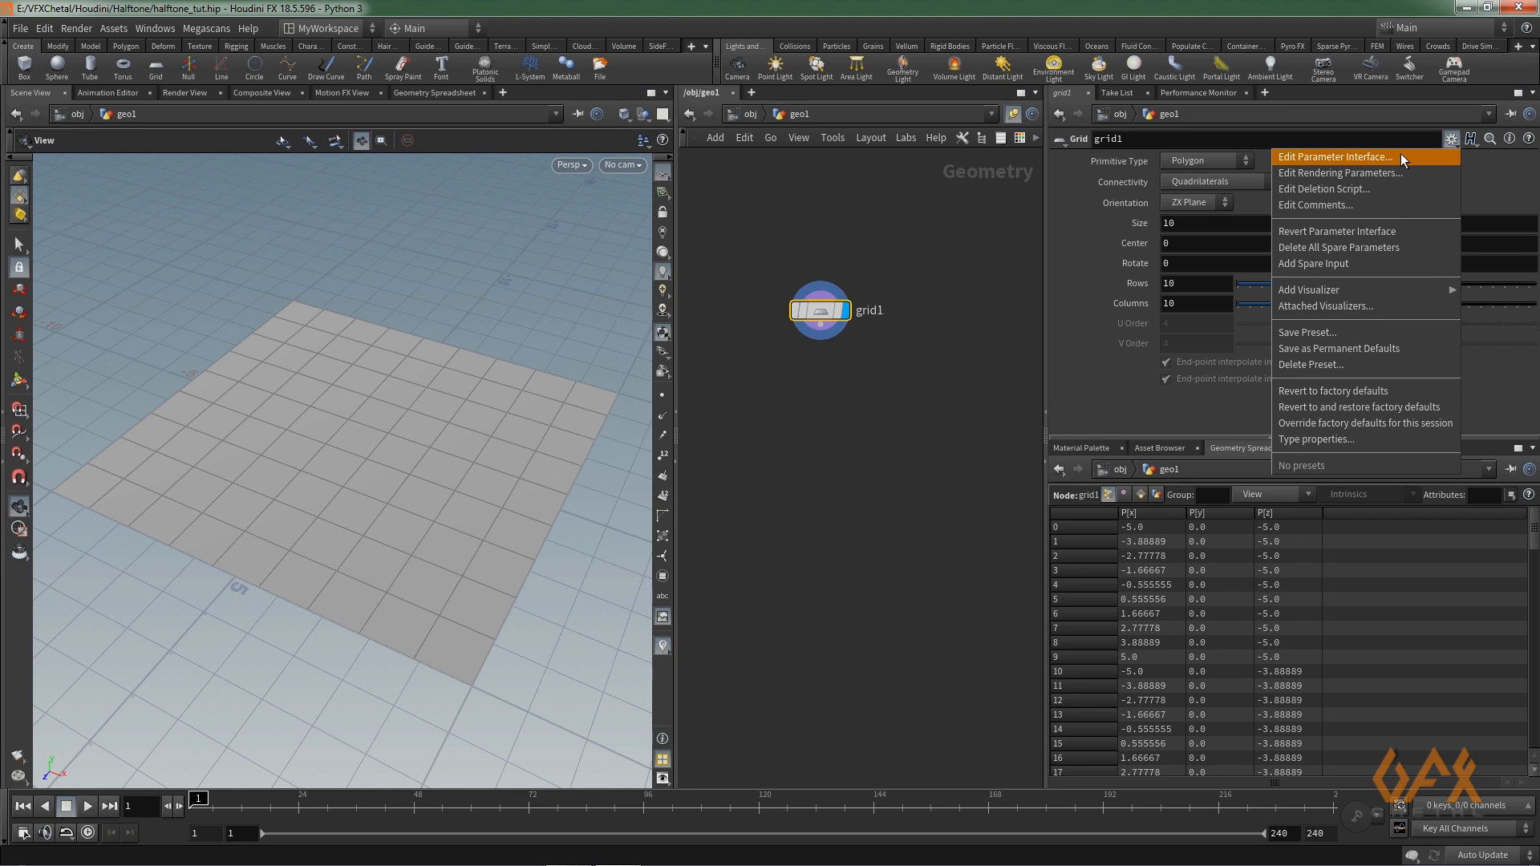
click(1400, 156)
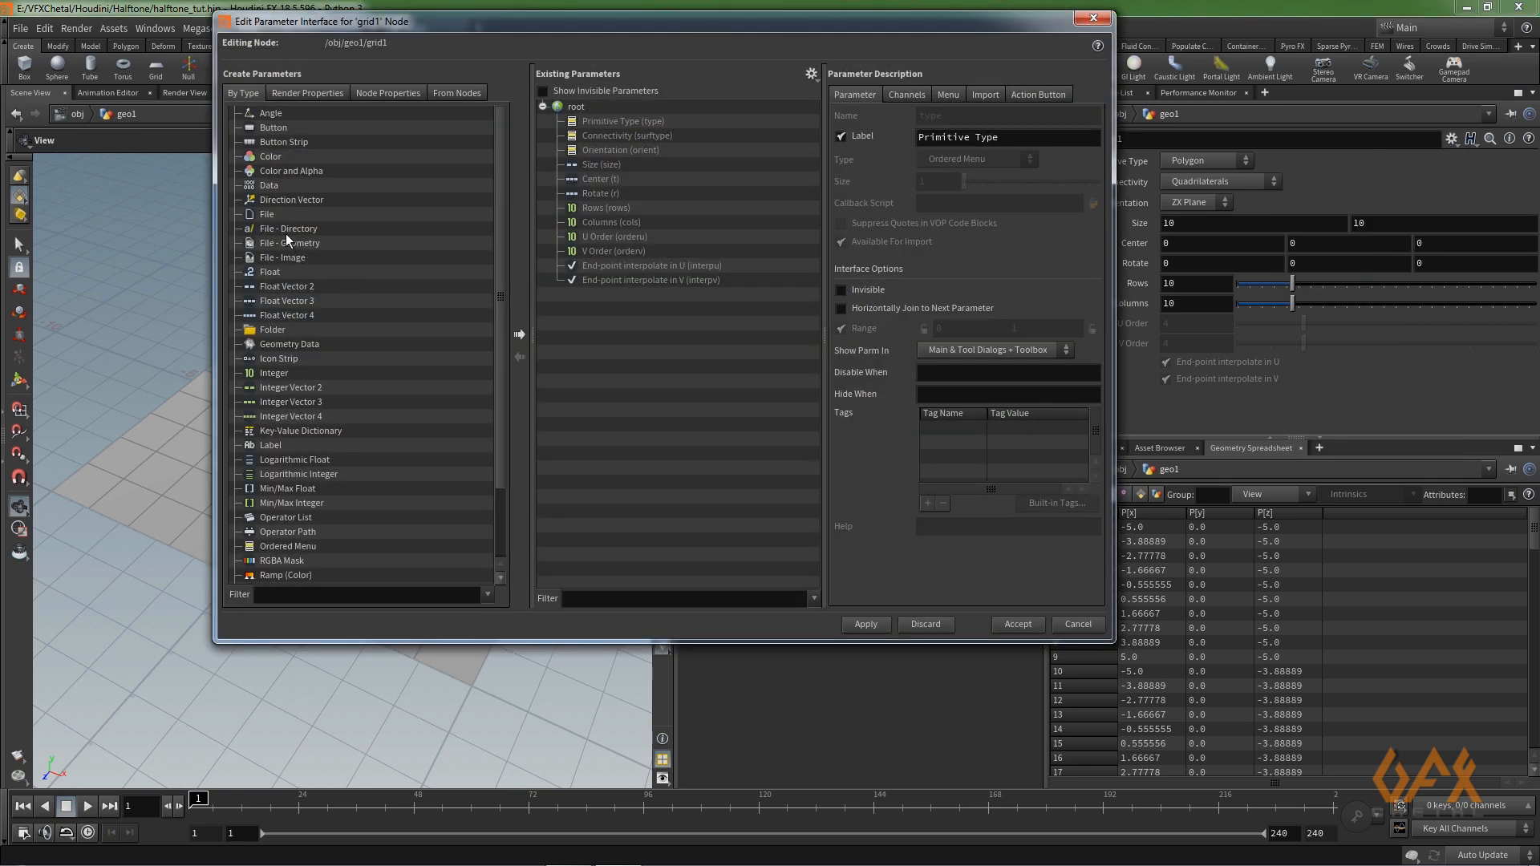
click(277, 257)
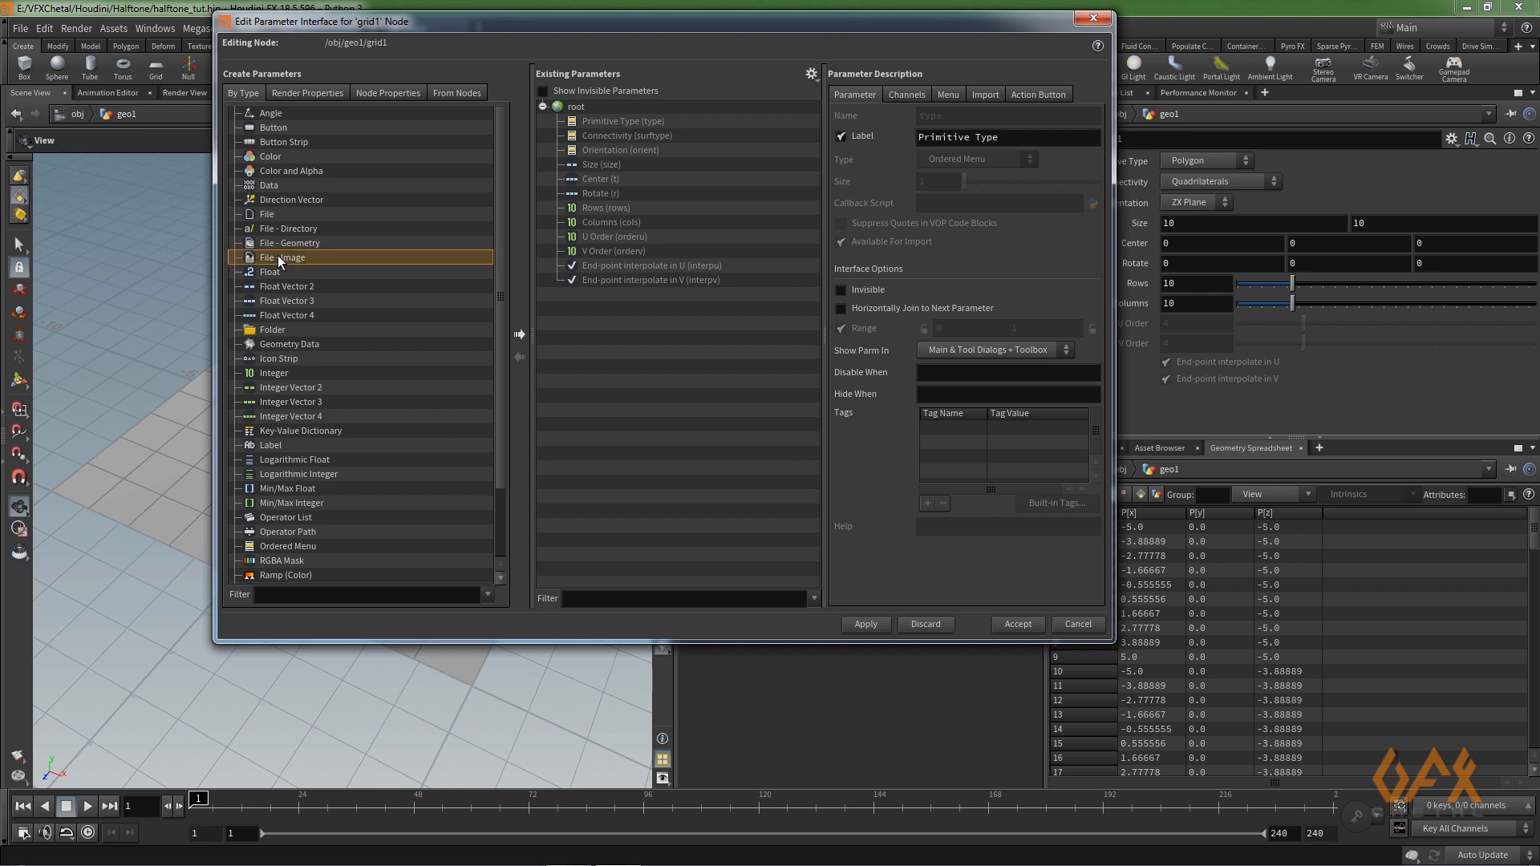
click(520, 335)
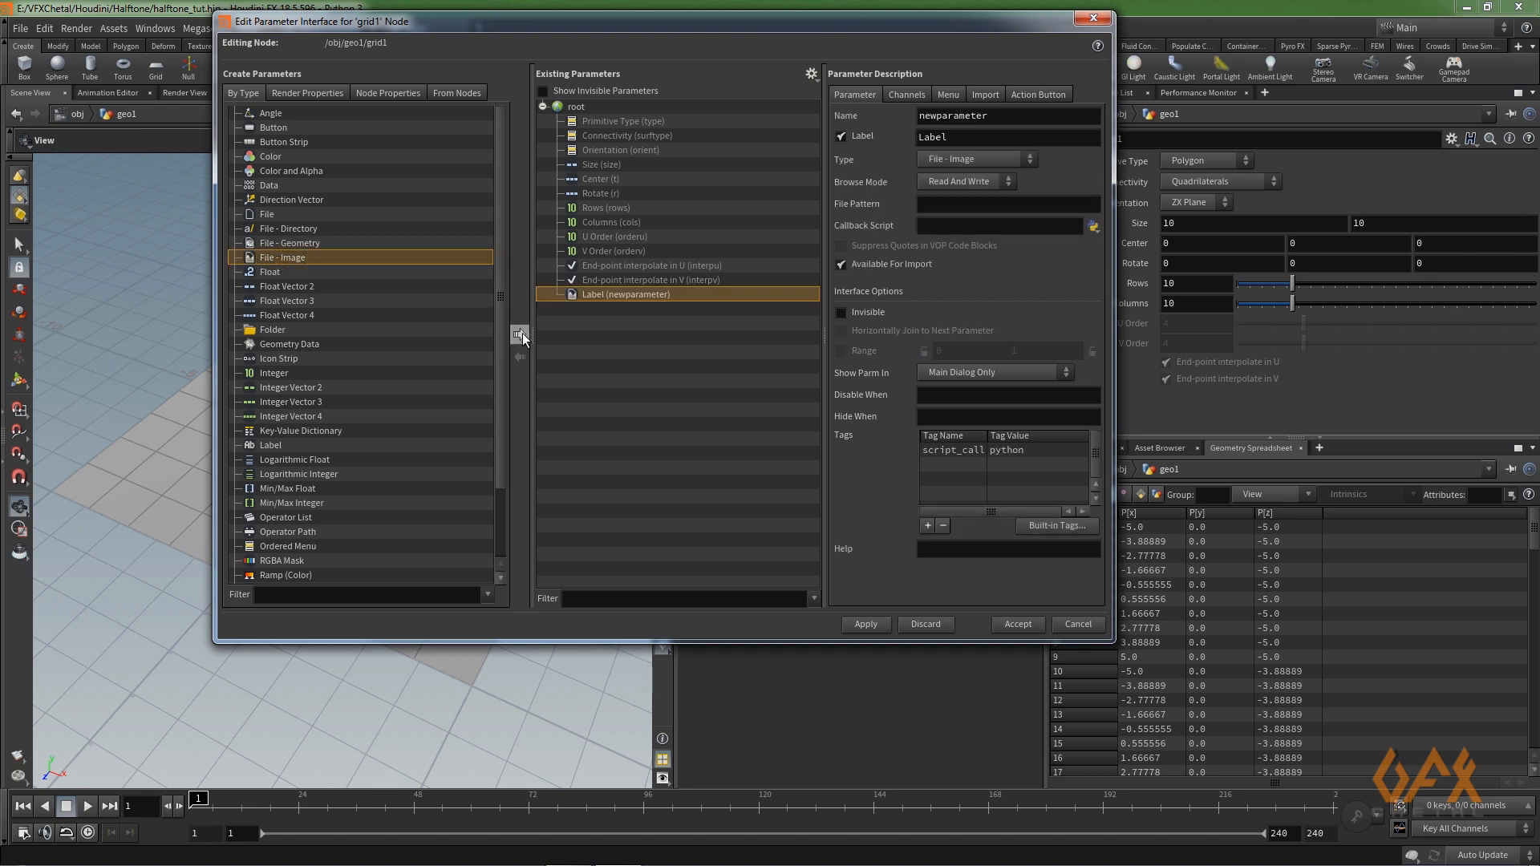
drag(1000, 115, 884, 115)
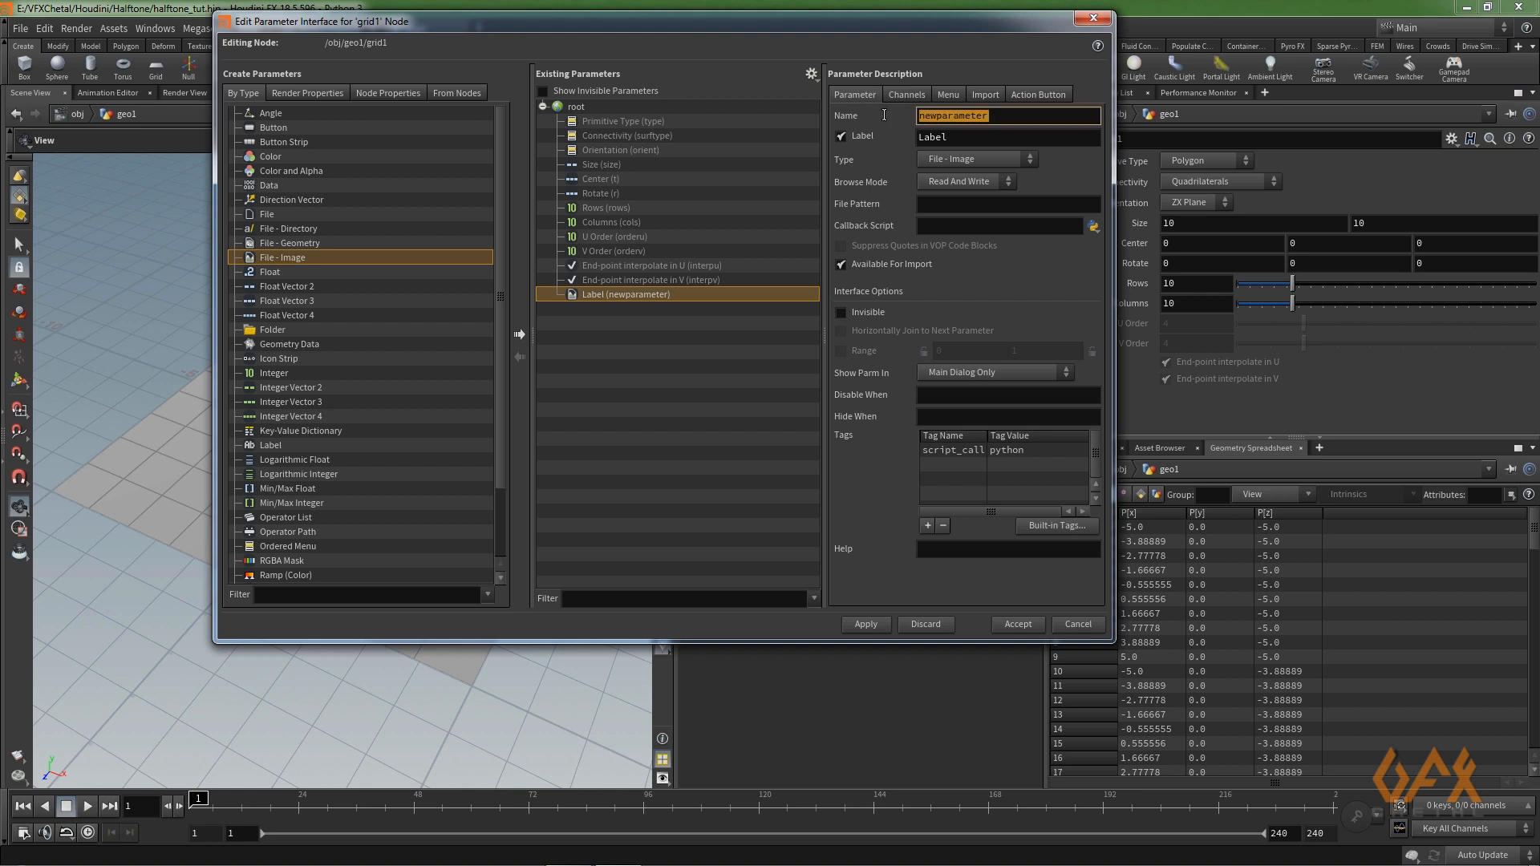
text(image)
drag(942, 138, 876, 134)
text(Image)
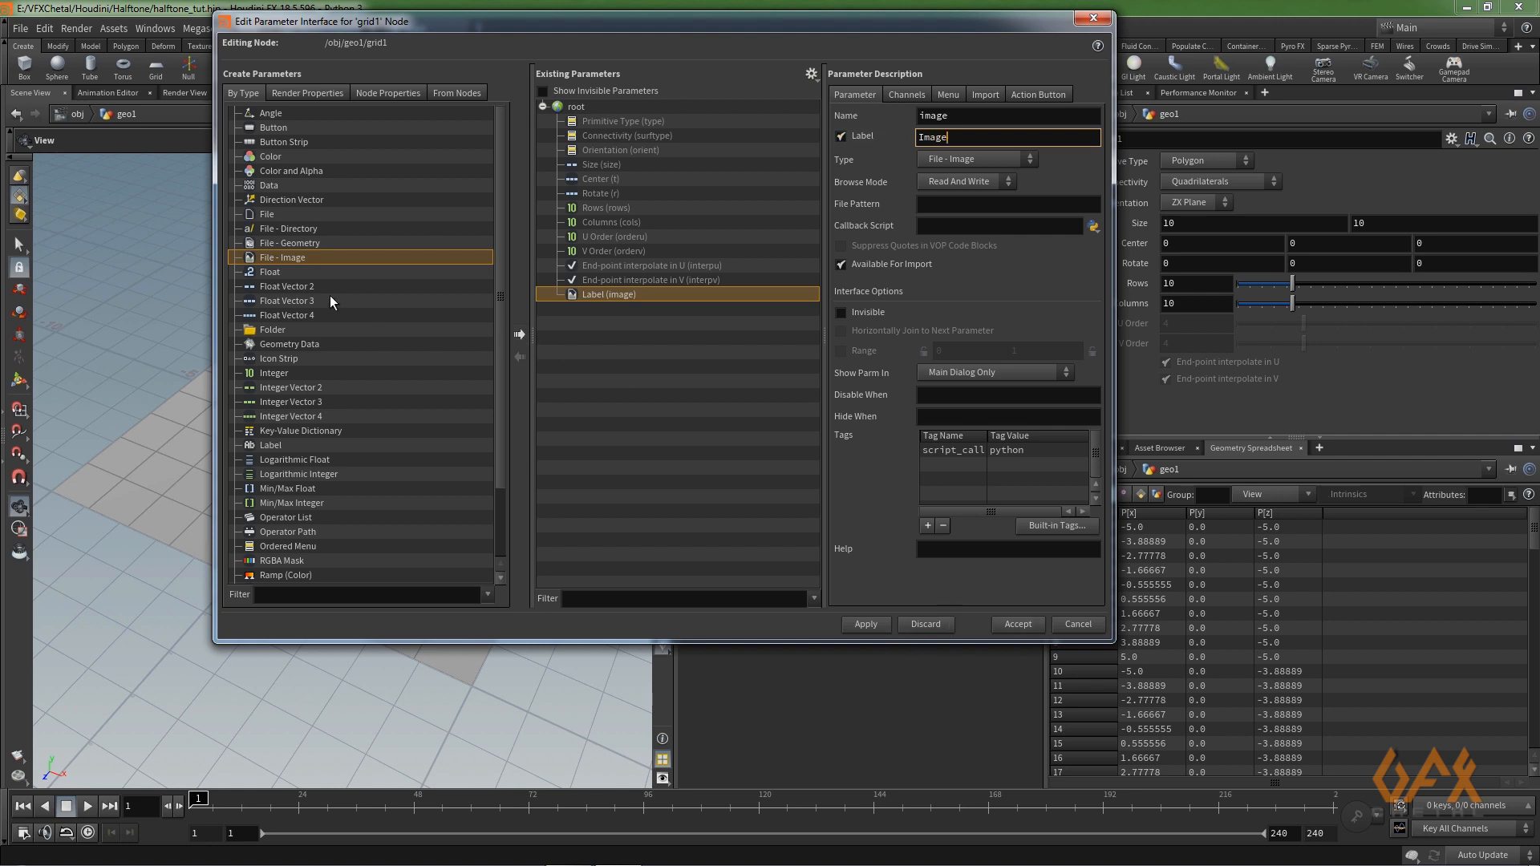
- Add a float parameter to the grid1 node's interface, with the name norm and the label Norm
click(272, 275)
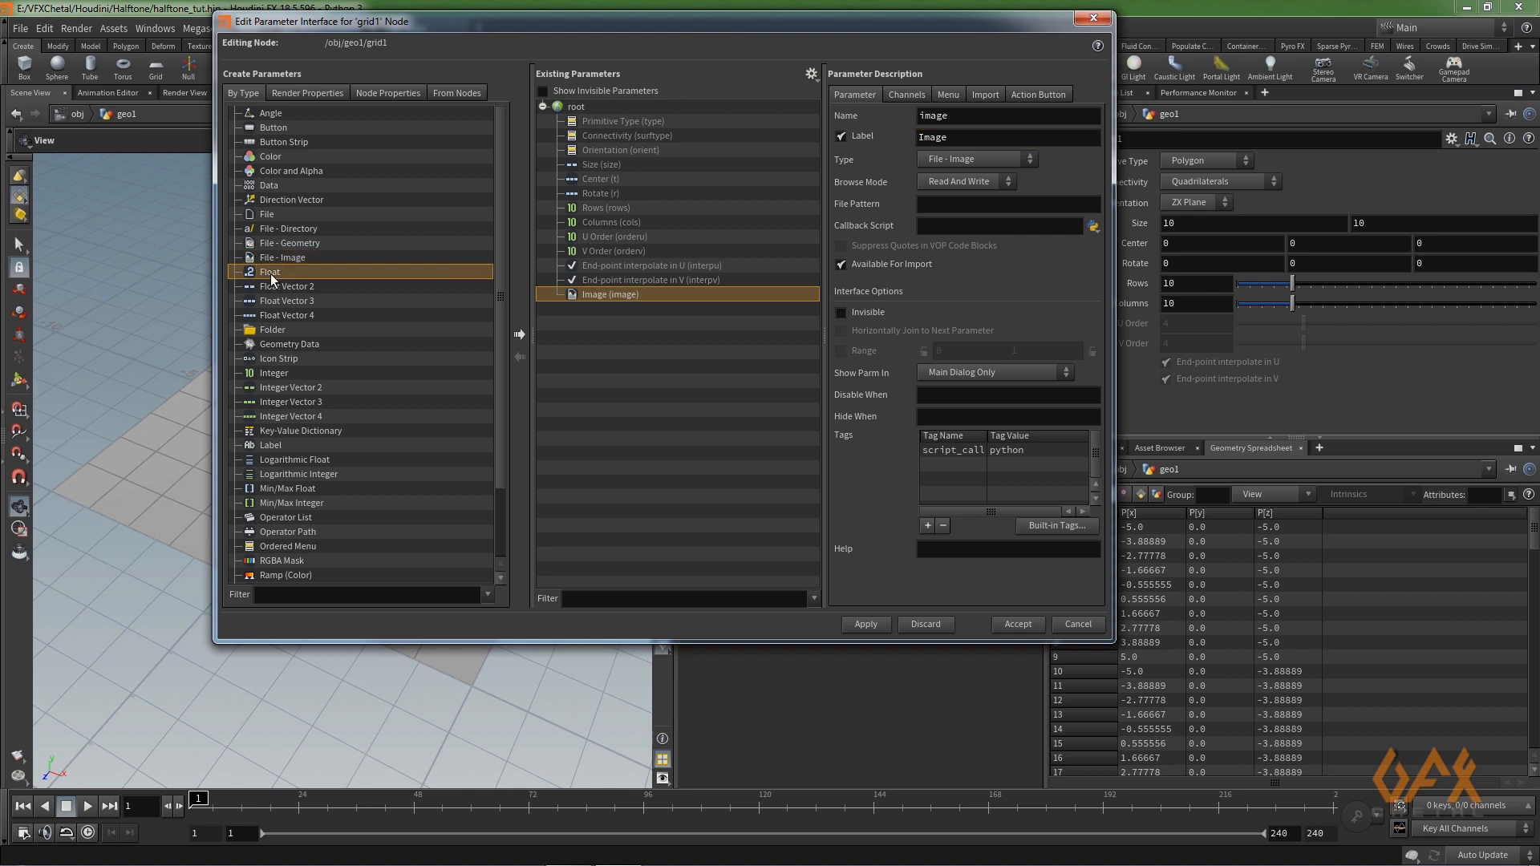
click(520, 335)
double_click(937, 119)
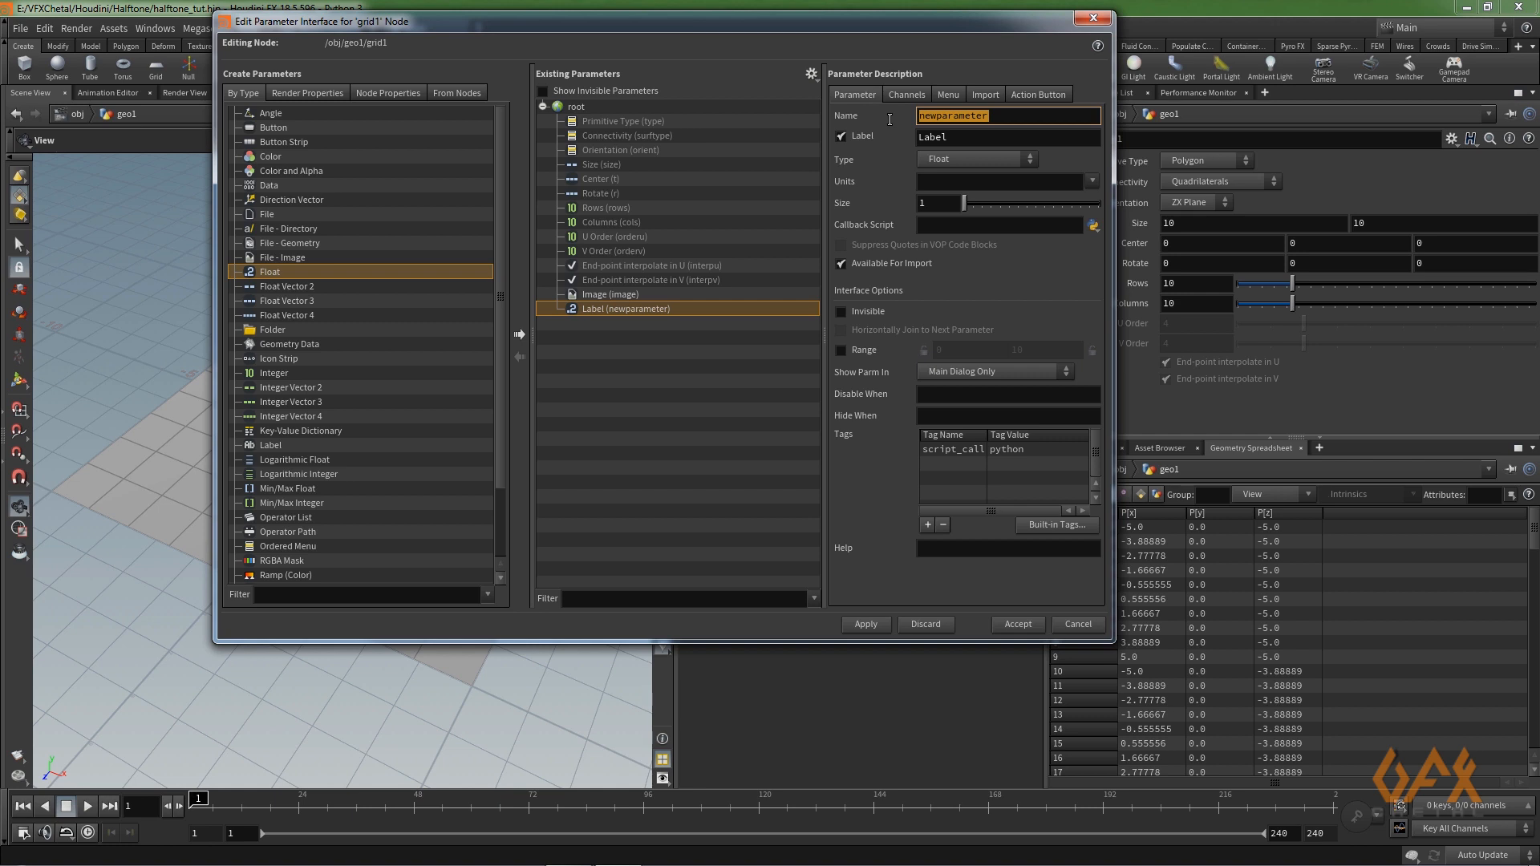
text(norm)
key(Tab)
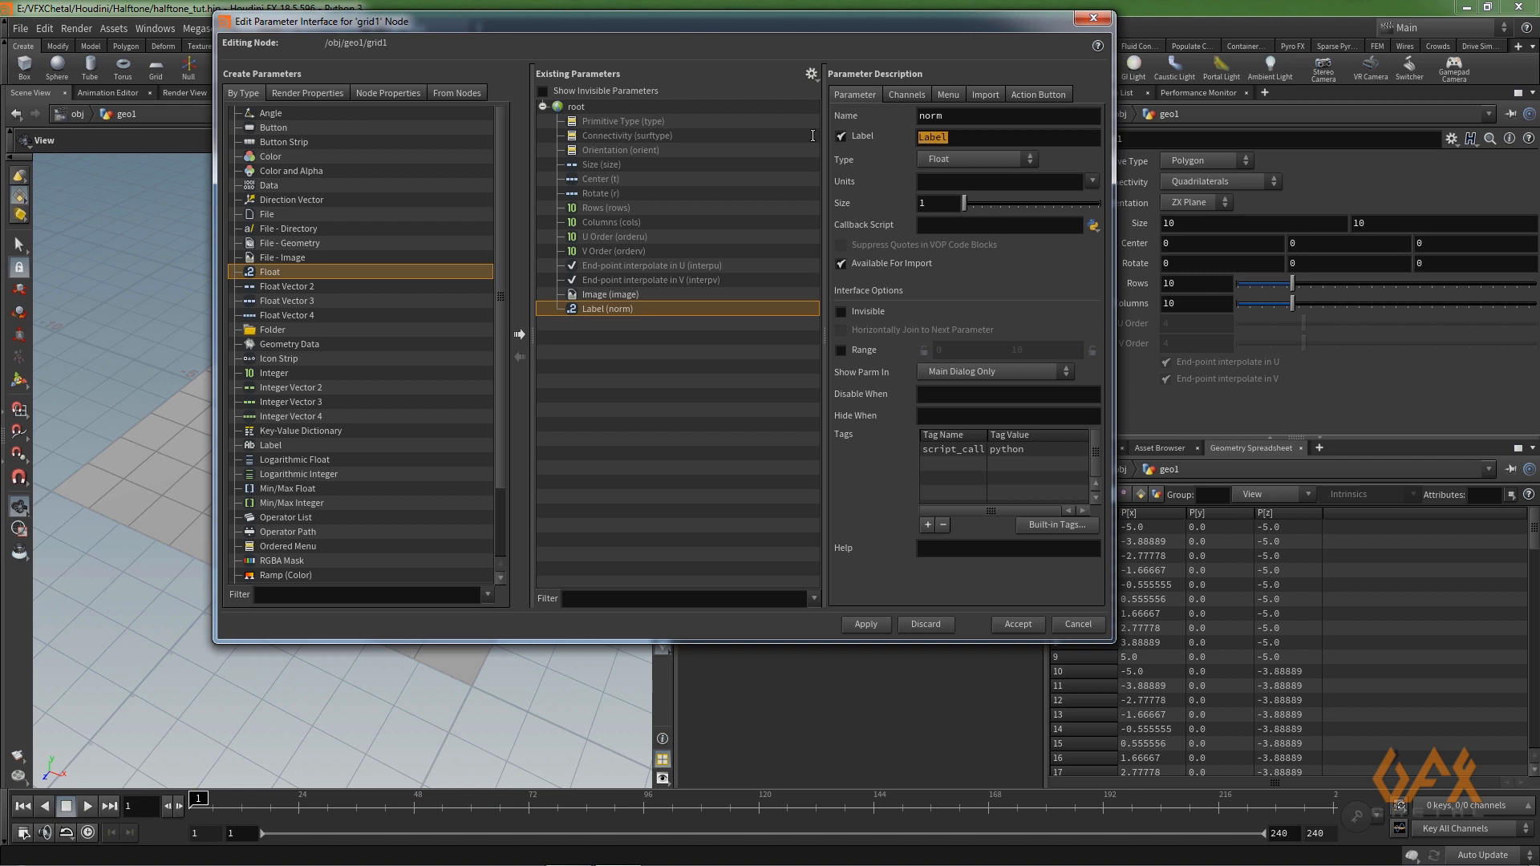
text(Norm)
- Give the Norm parameter a default value of 10 and accept the parameter interface changes
click(905, 99)
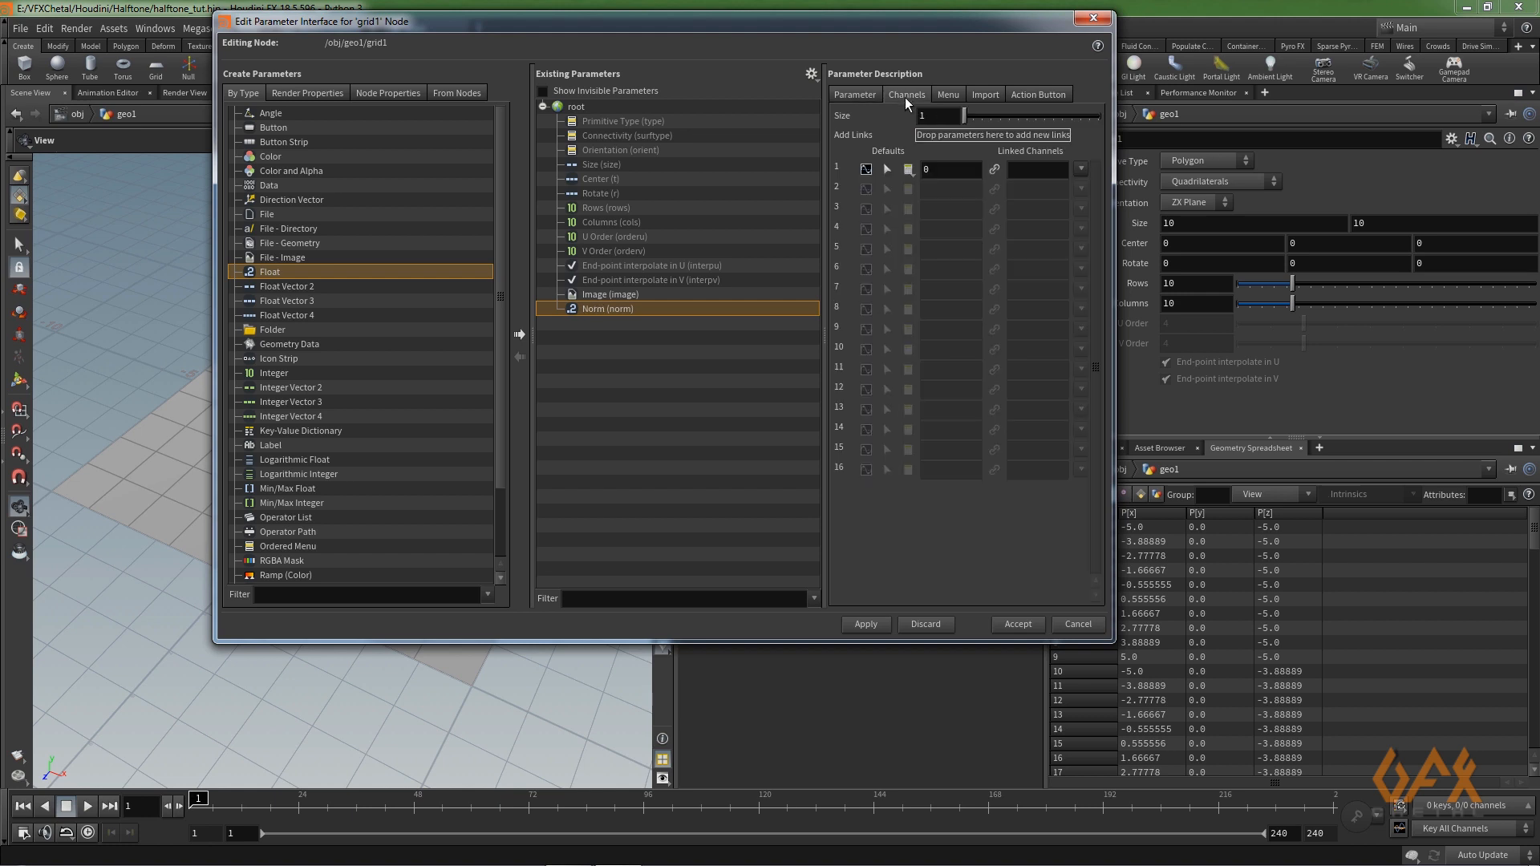
drag(944, 173, 910, 171)
text(10)
click(860, 624)
click(1016, 625)
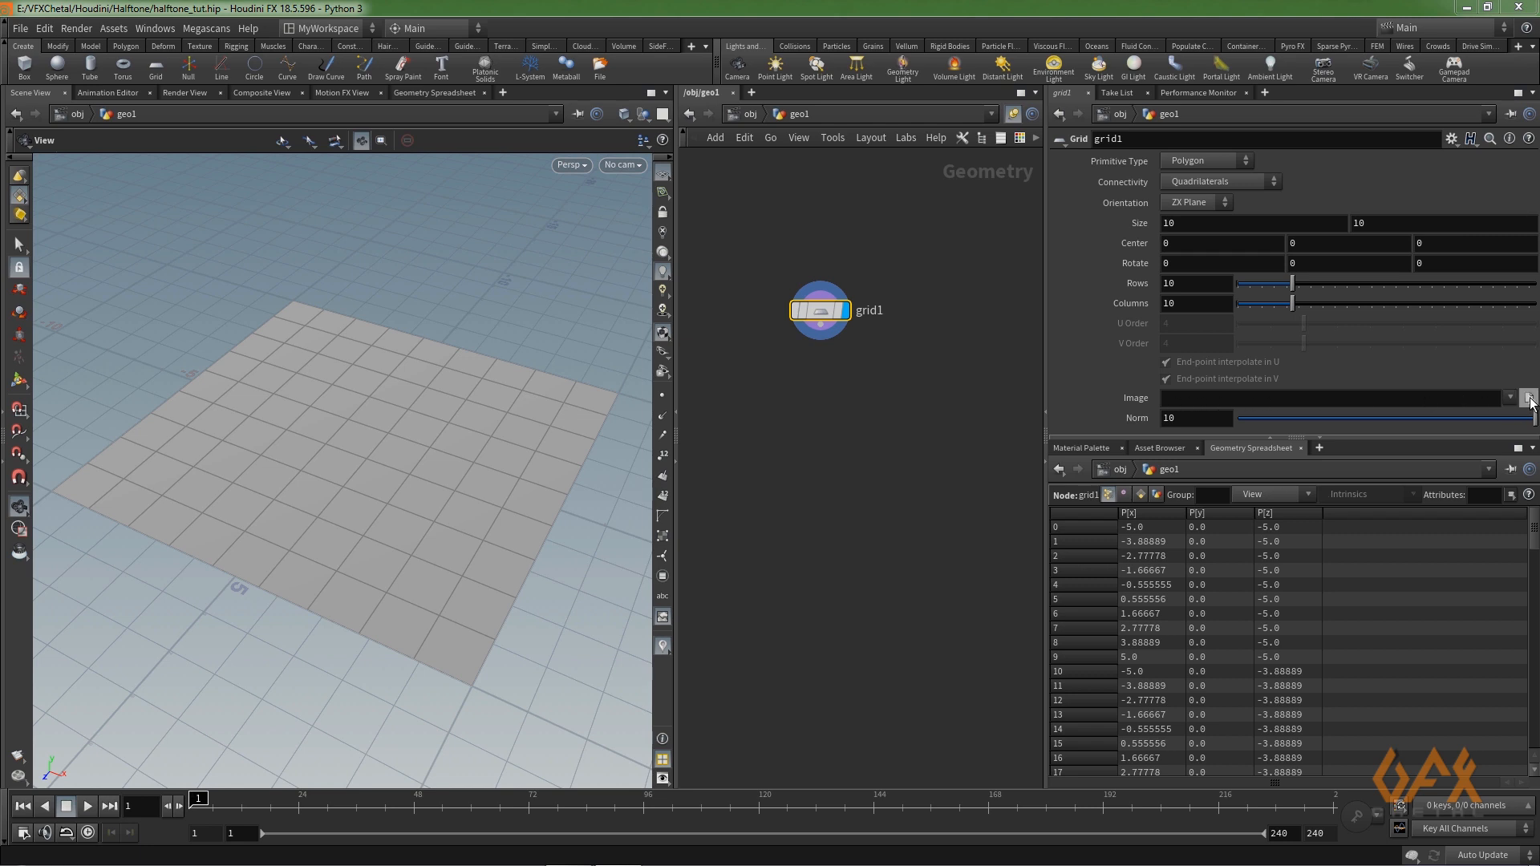
- Load Henil_holi.jpg from $HIP/images/ into the grid's Image parameter
click(1530, 398)
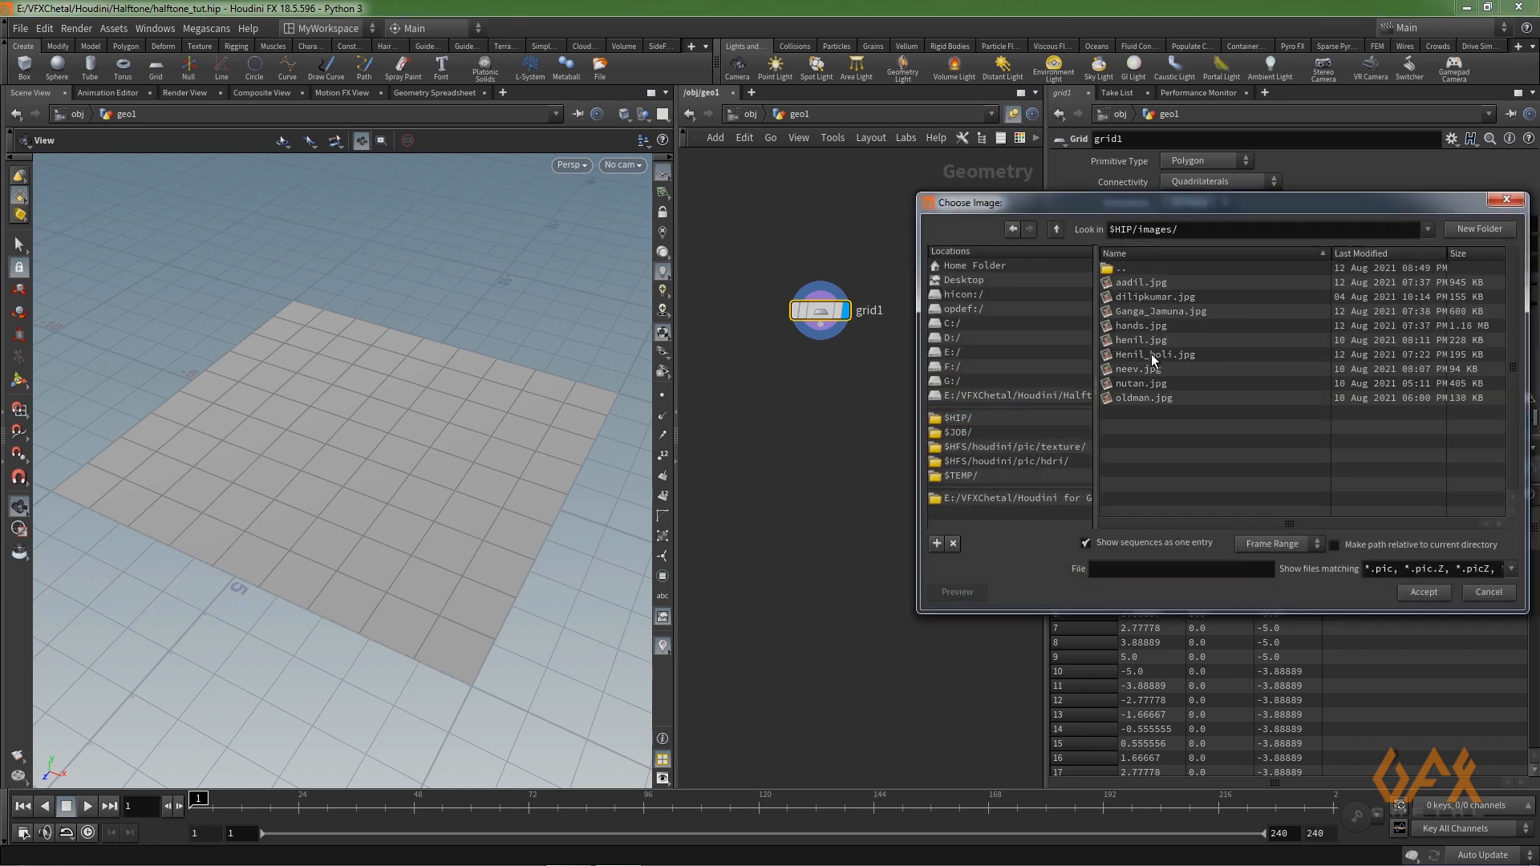
click(1152, 355)
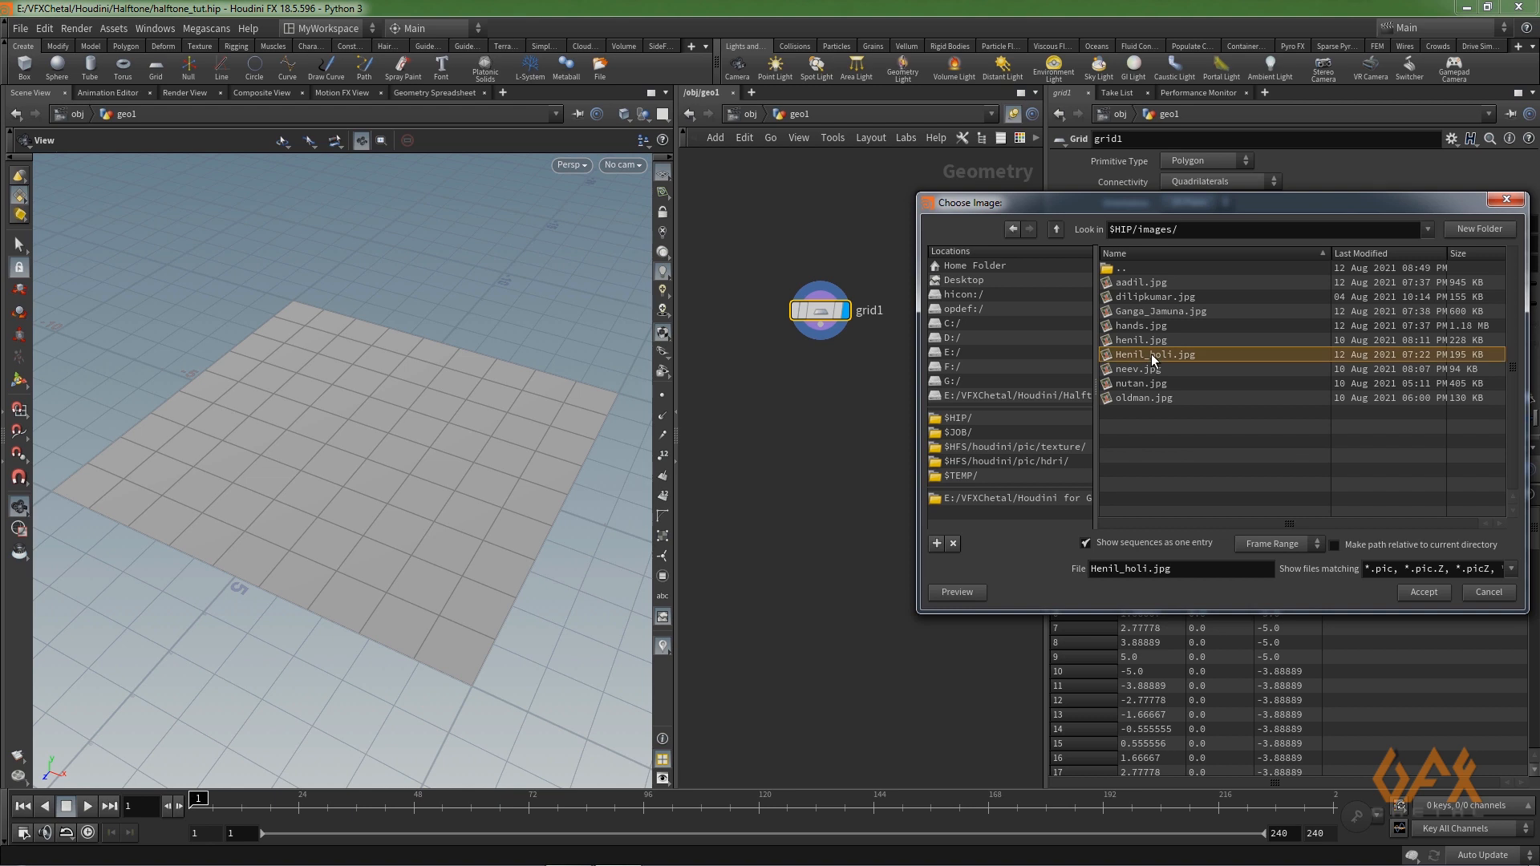
click(1422, 594)
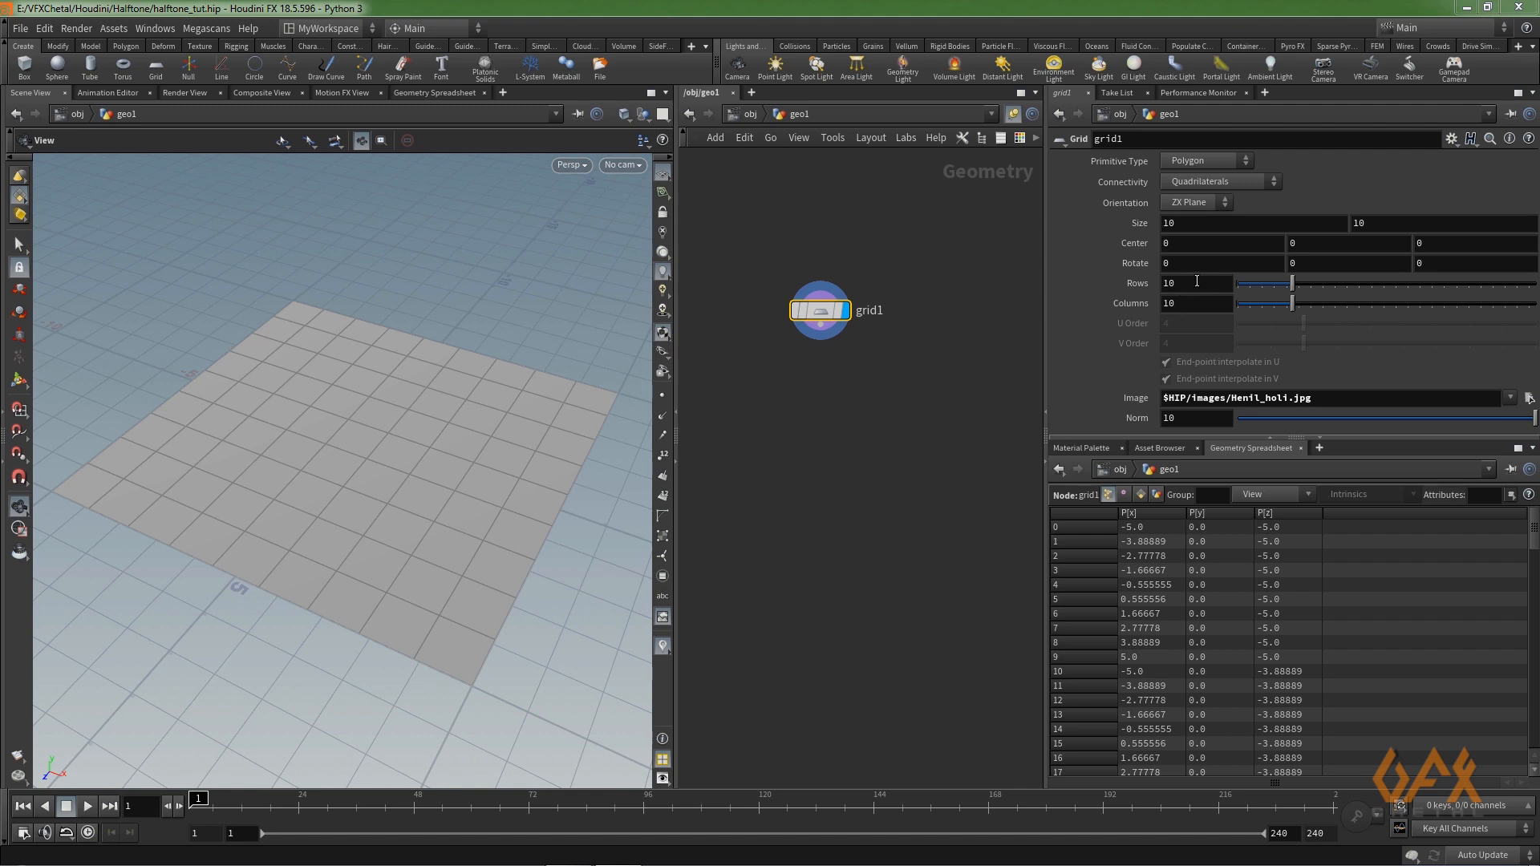
- Switch the grid node's expression language to Python and widen the parameter pane
click(1473, 142)
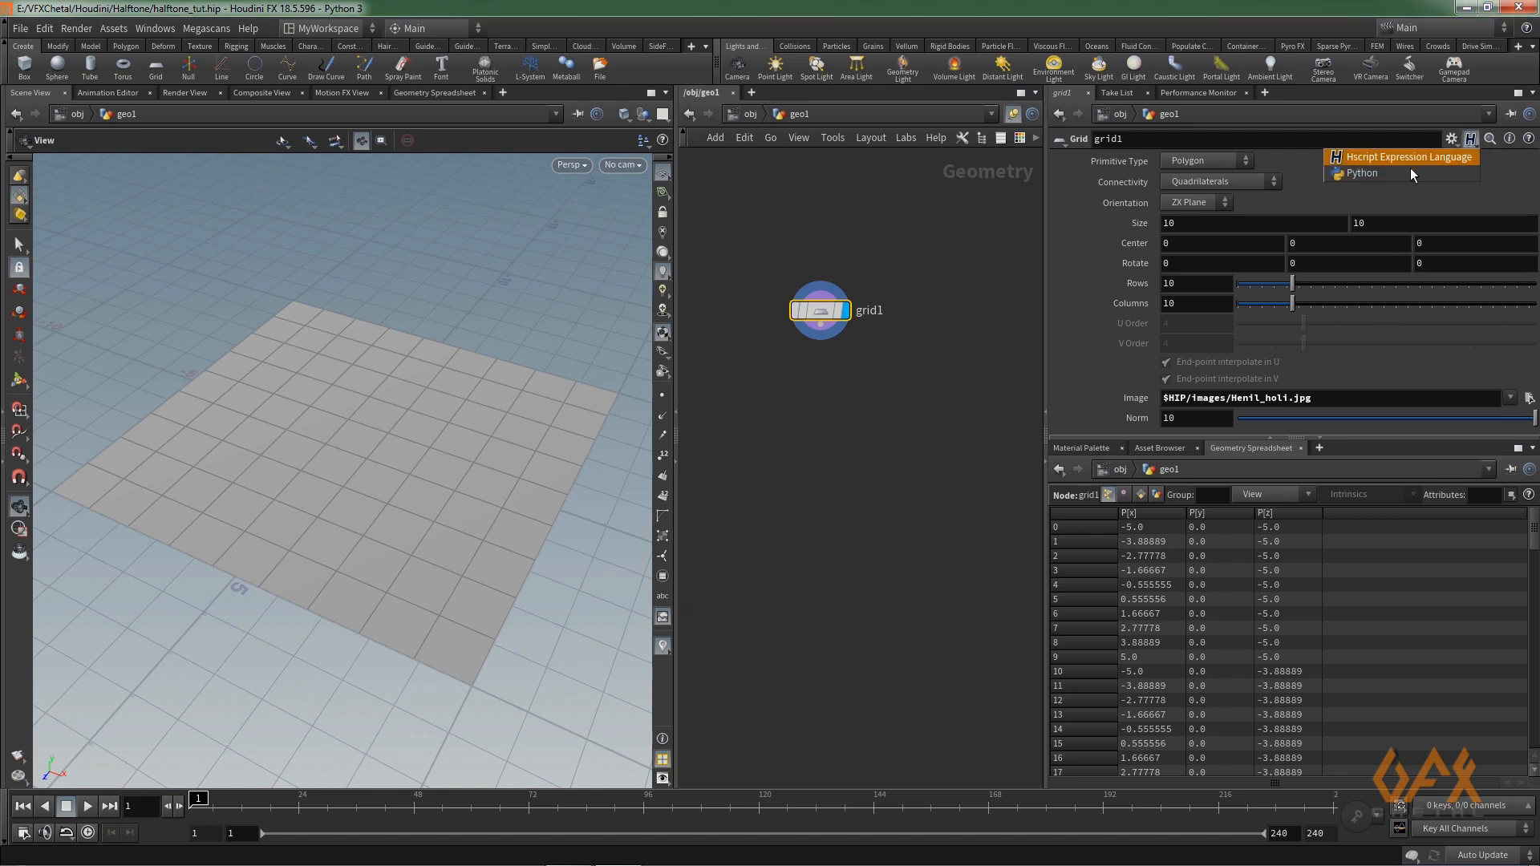
click(1369, 172)
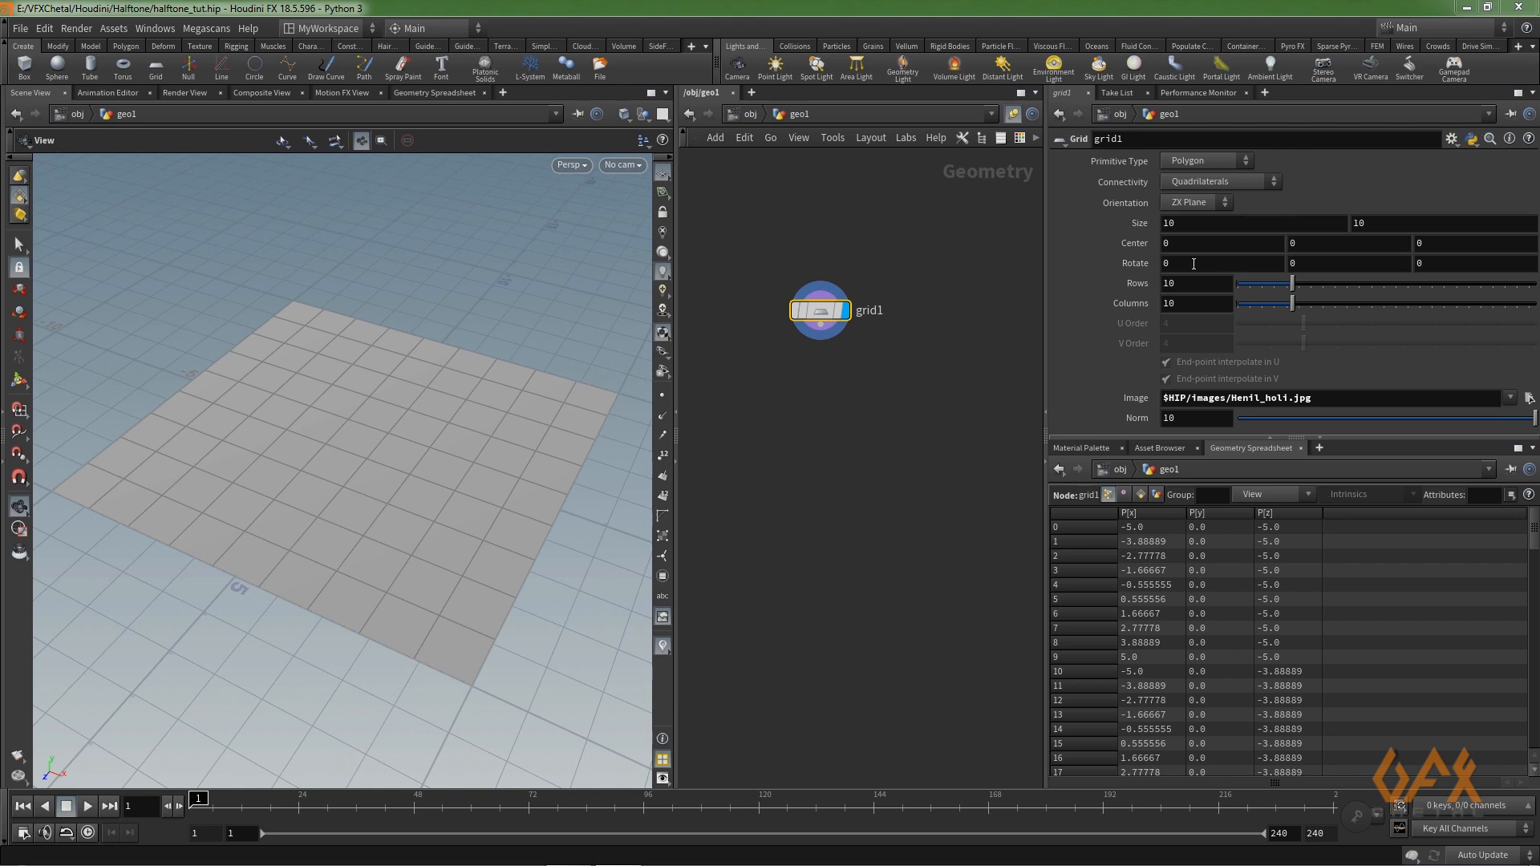
drag(1046, 268, 860, 267)
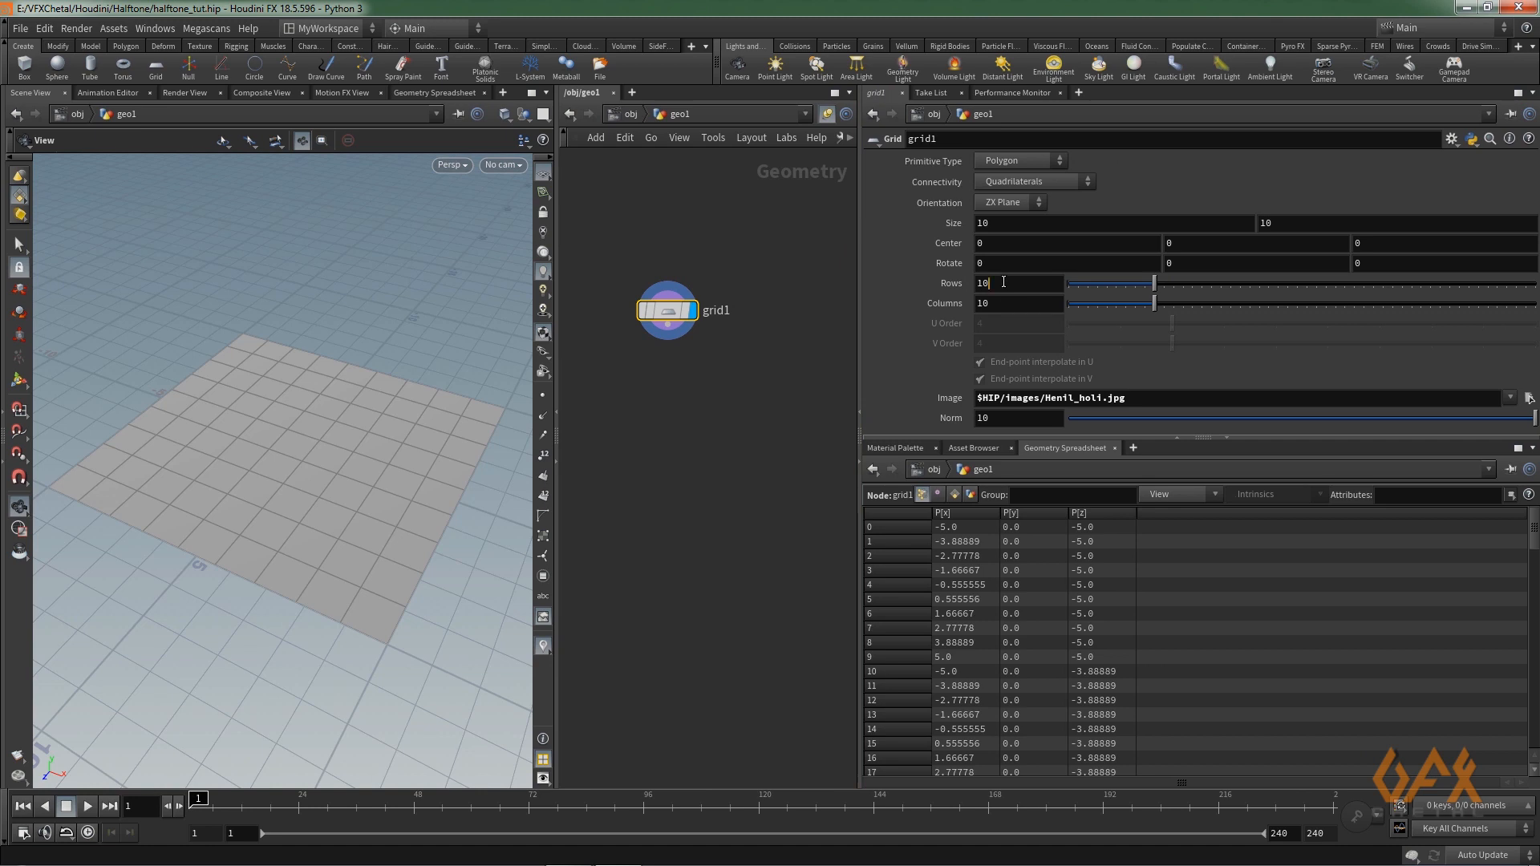
- Replace the grid's Rows value with the start of a Python expression, hou.imageResolution(
double_click(1002, 282)
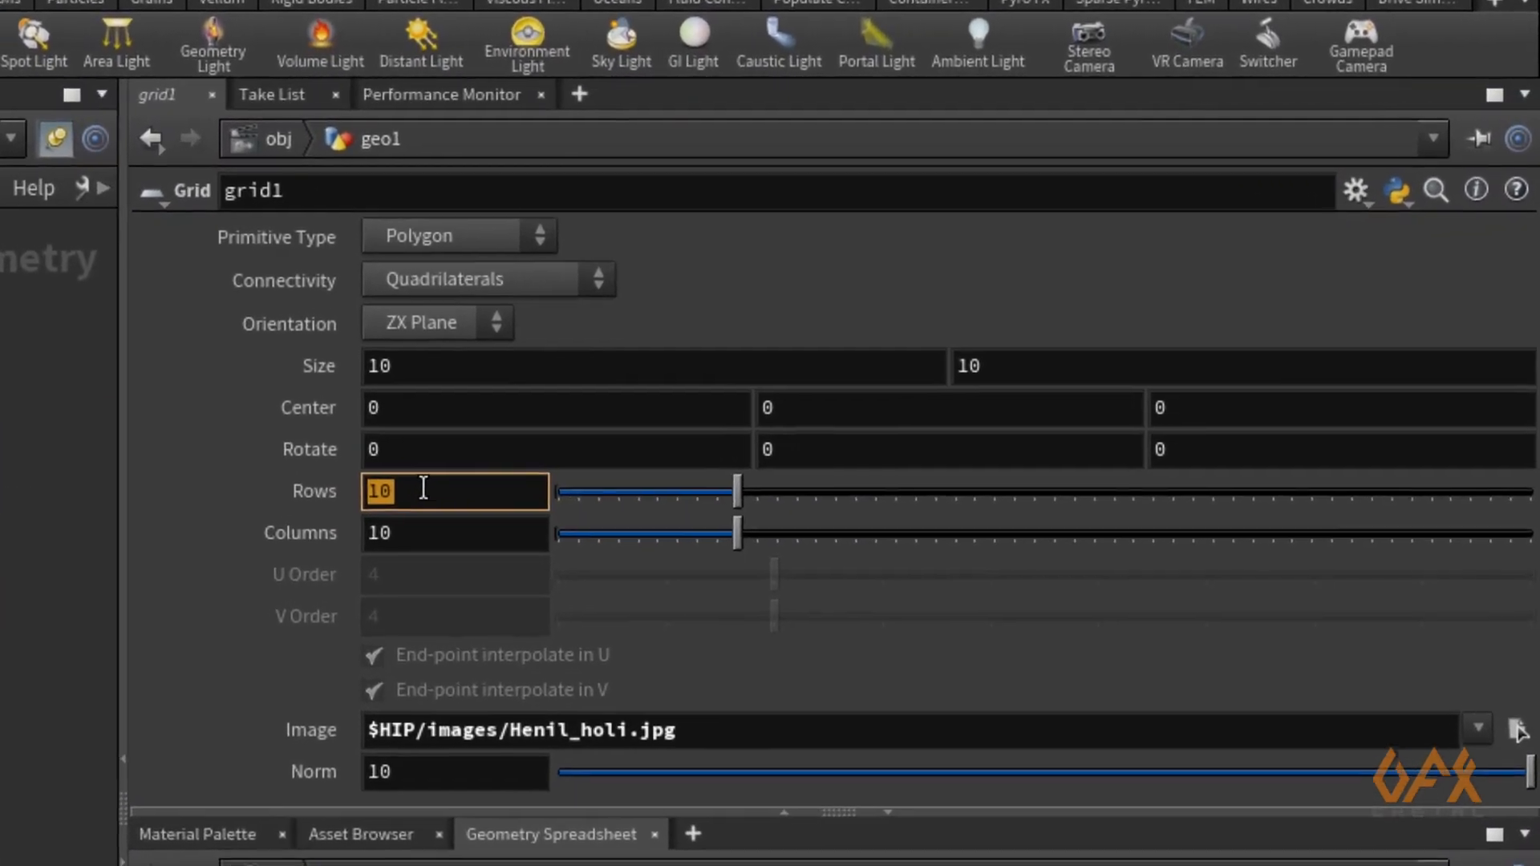
text(hou)
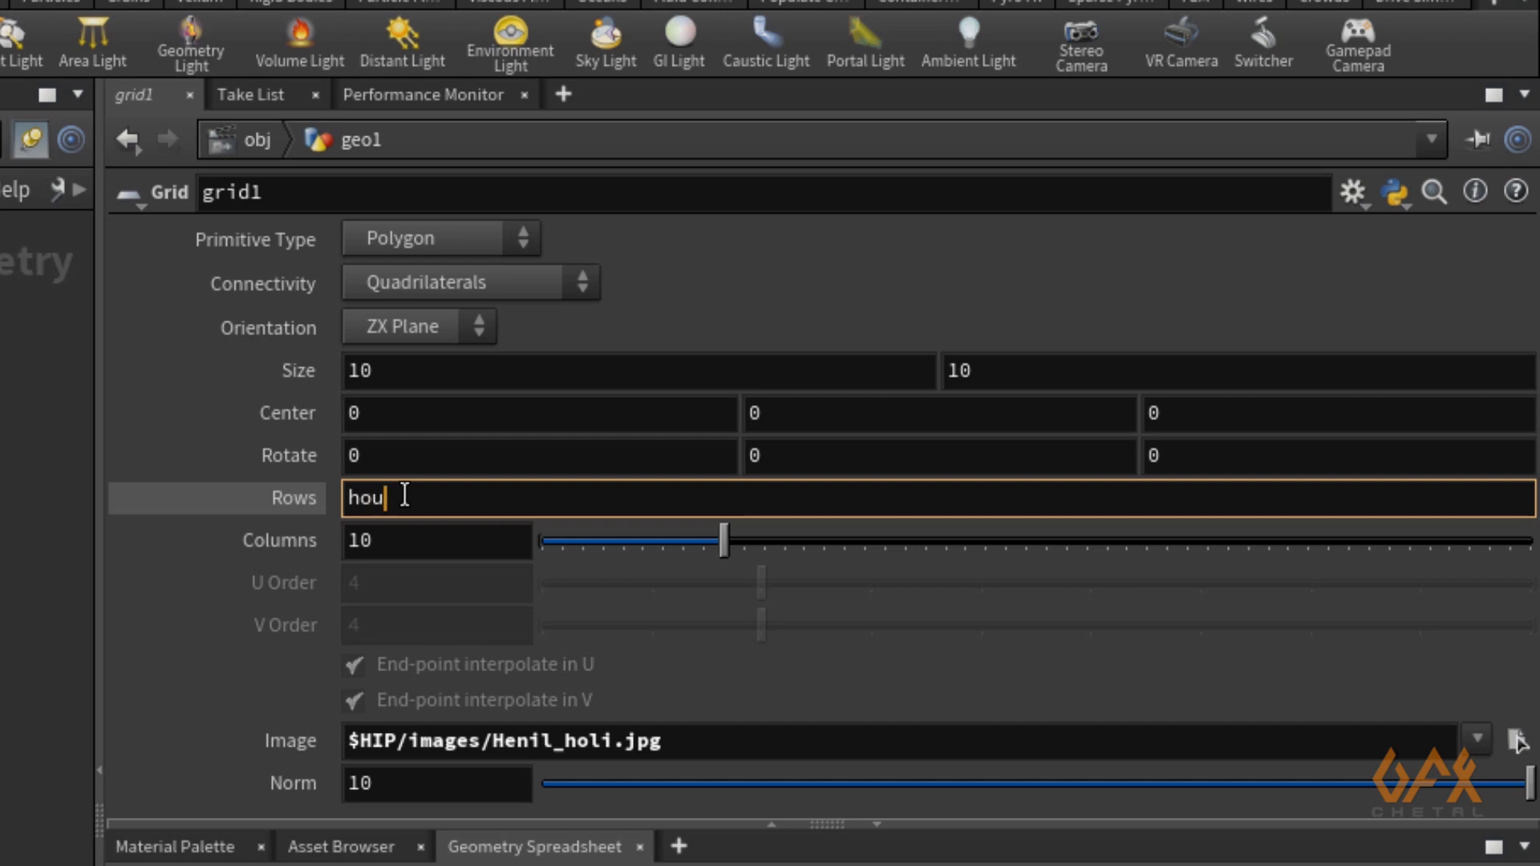
text(.)
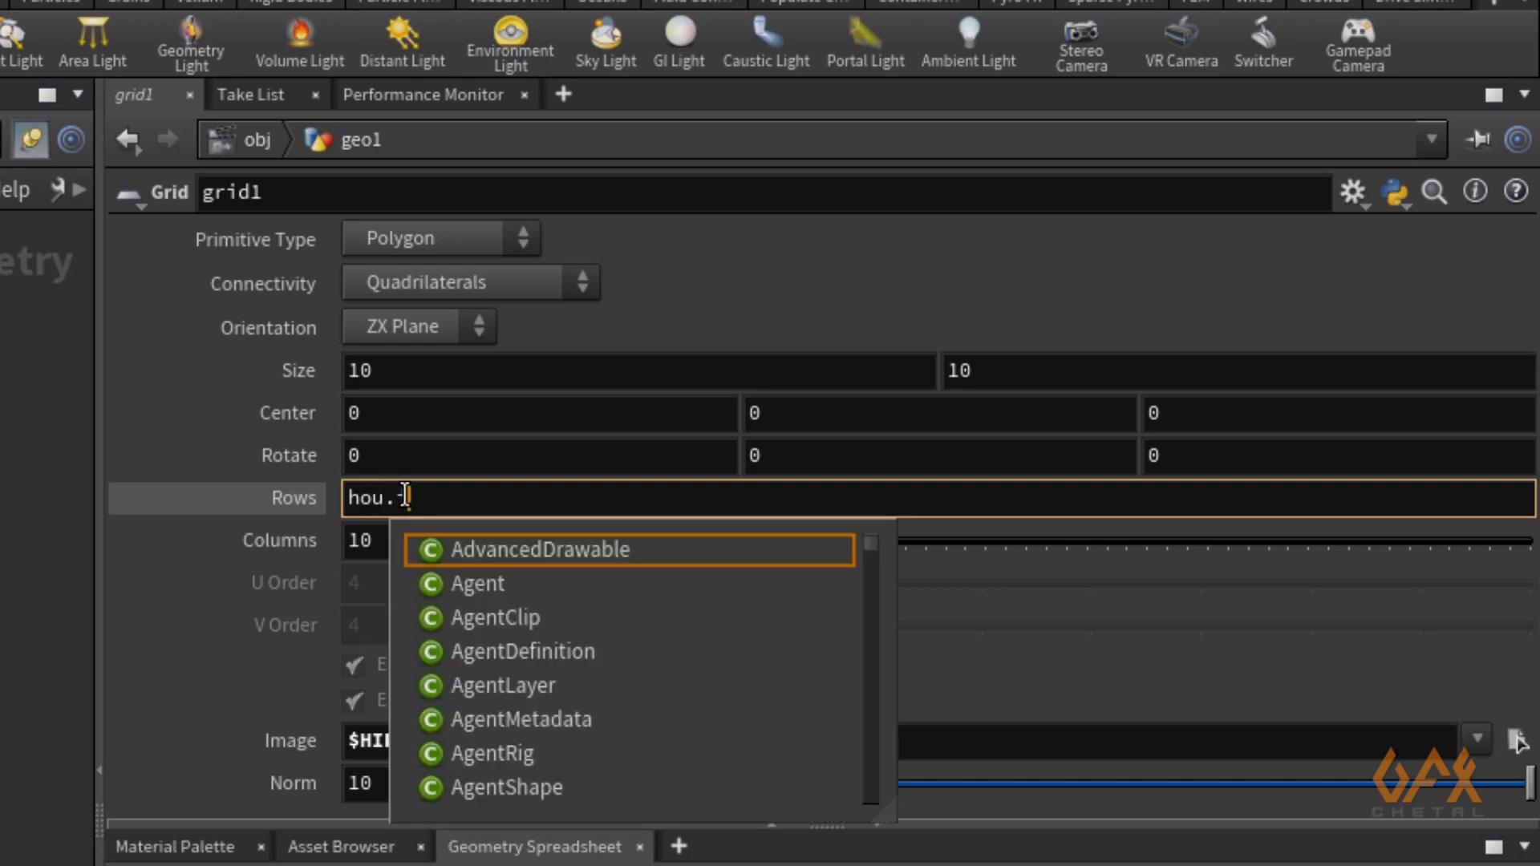
text(image)
key(Down)
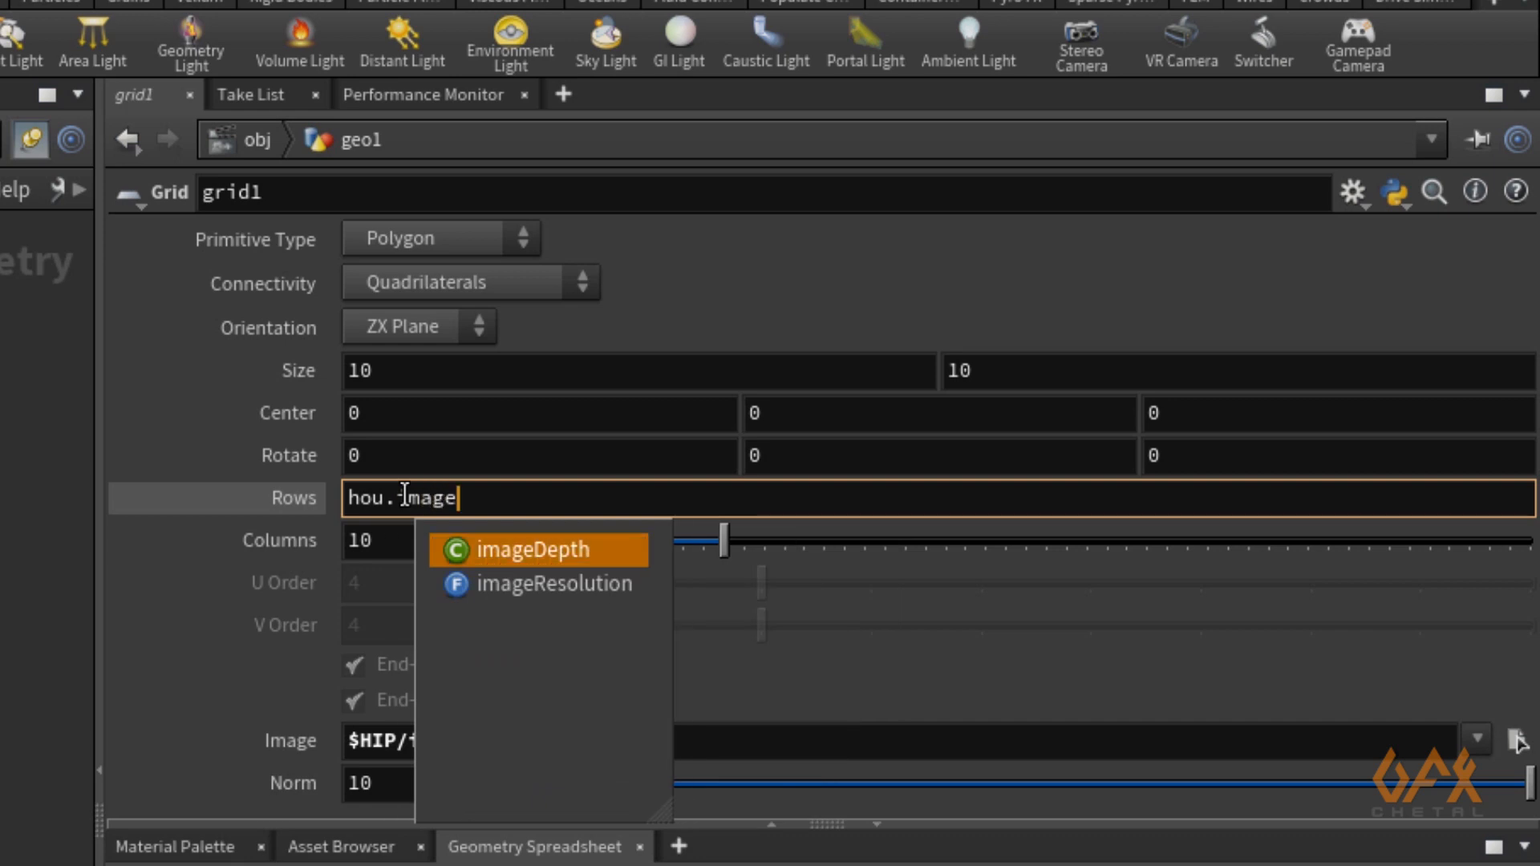
key(Down)
key(Return)
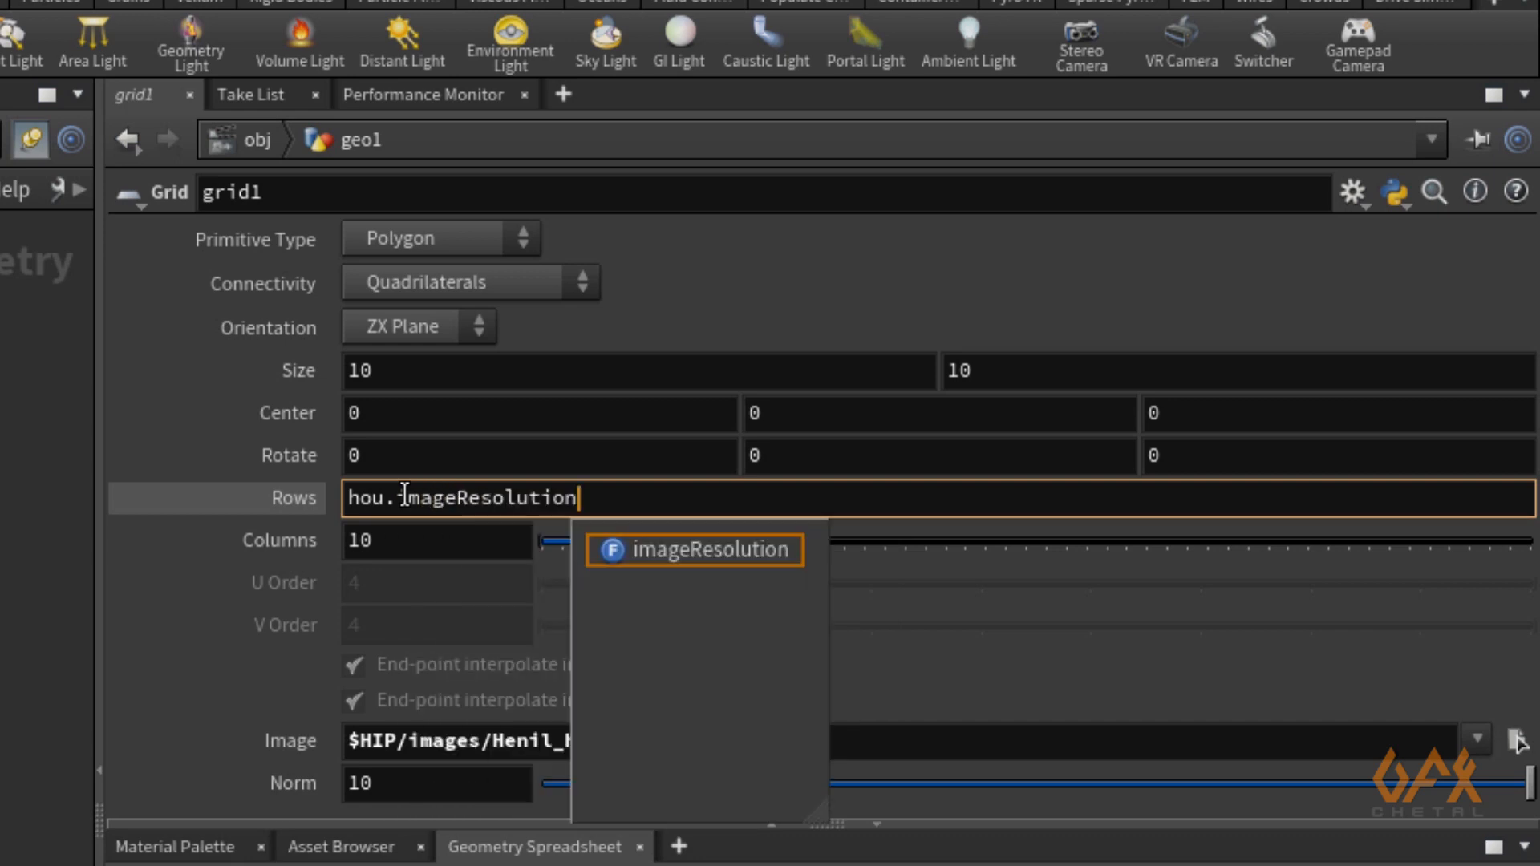
text(()
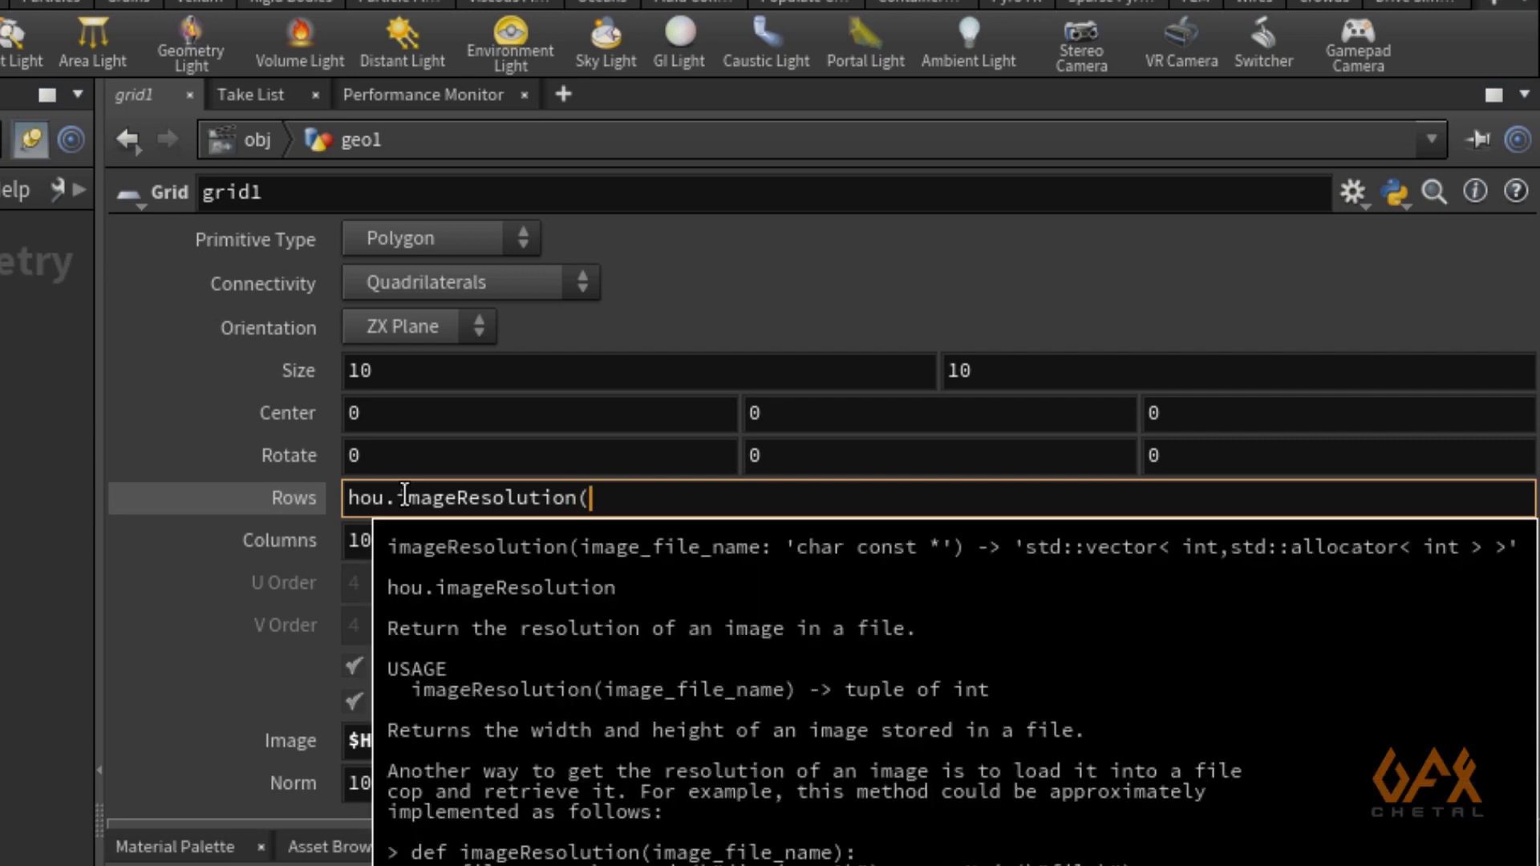
- Pass hou.evalParm('image') as the argument of imageResolution in the Rows expression and close both brackets
text(hou)
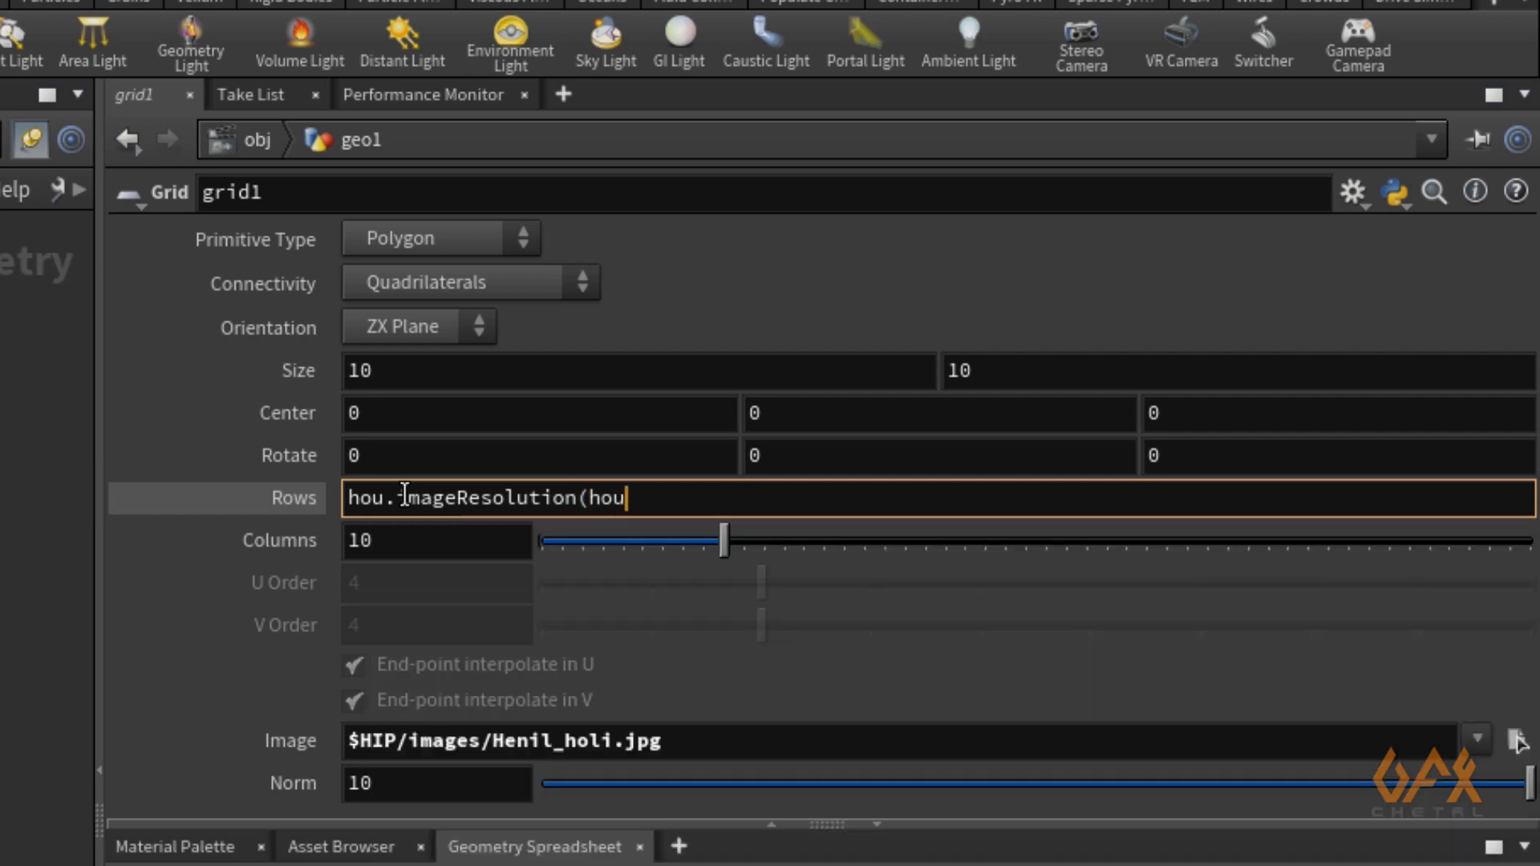
text(.)
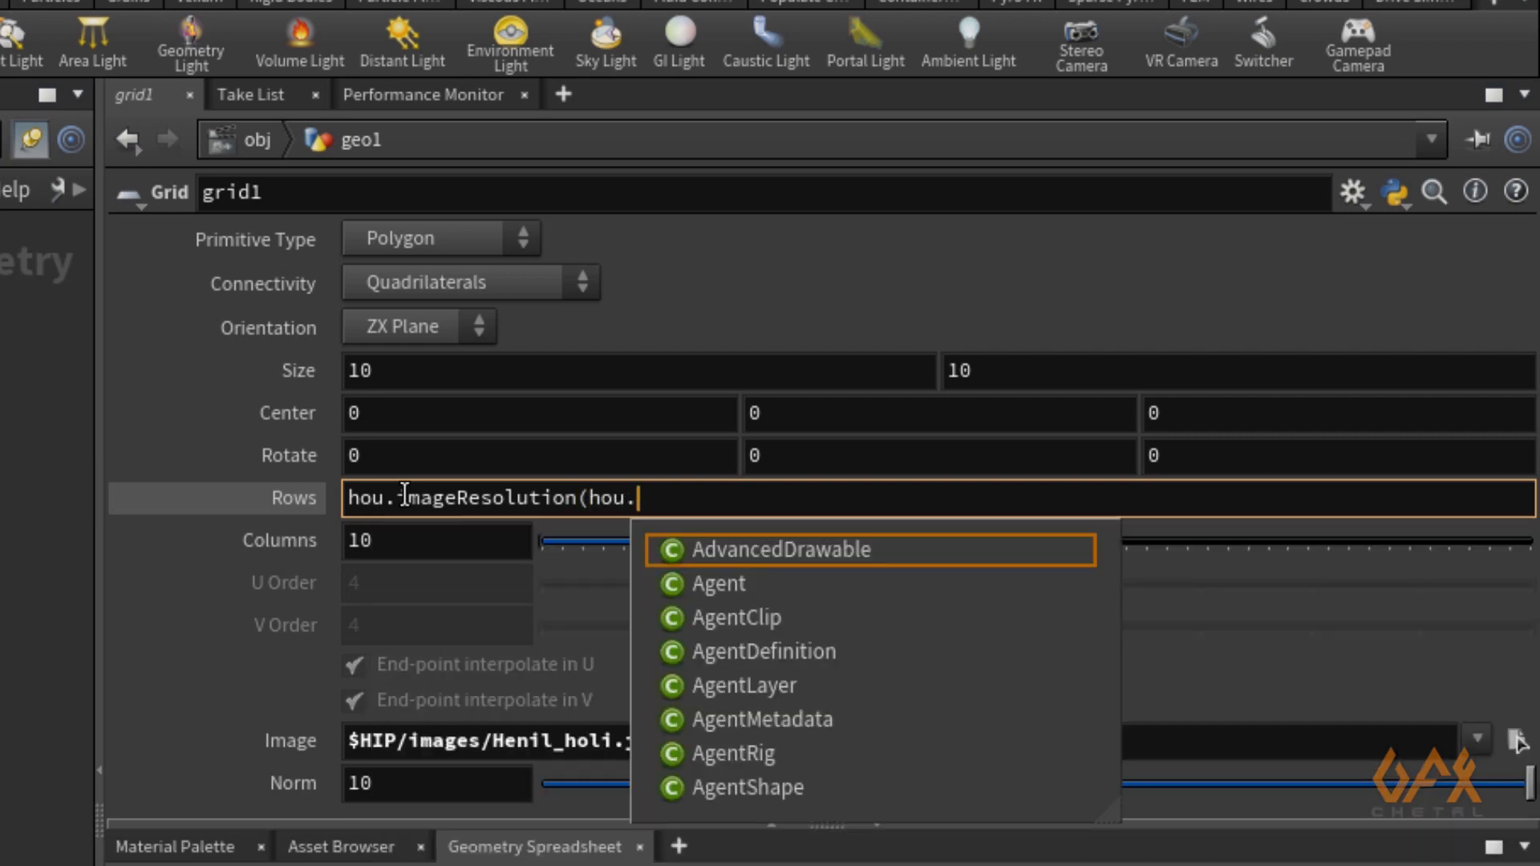
text(eval)
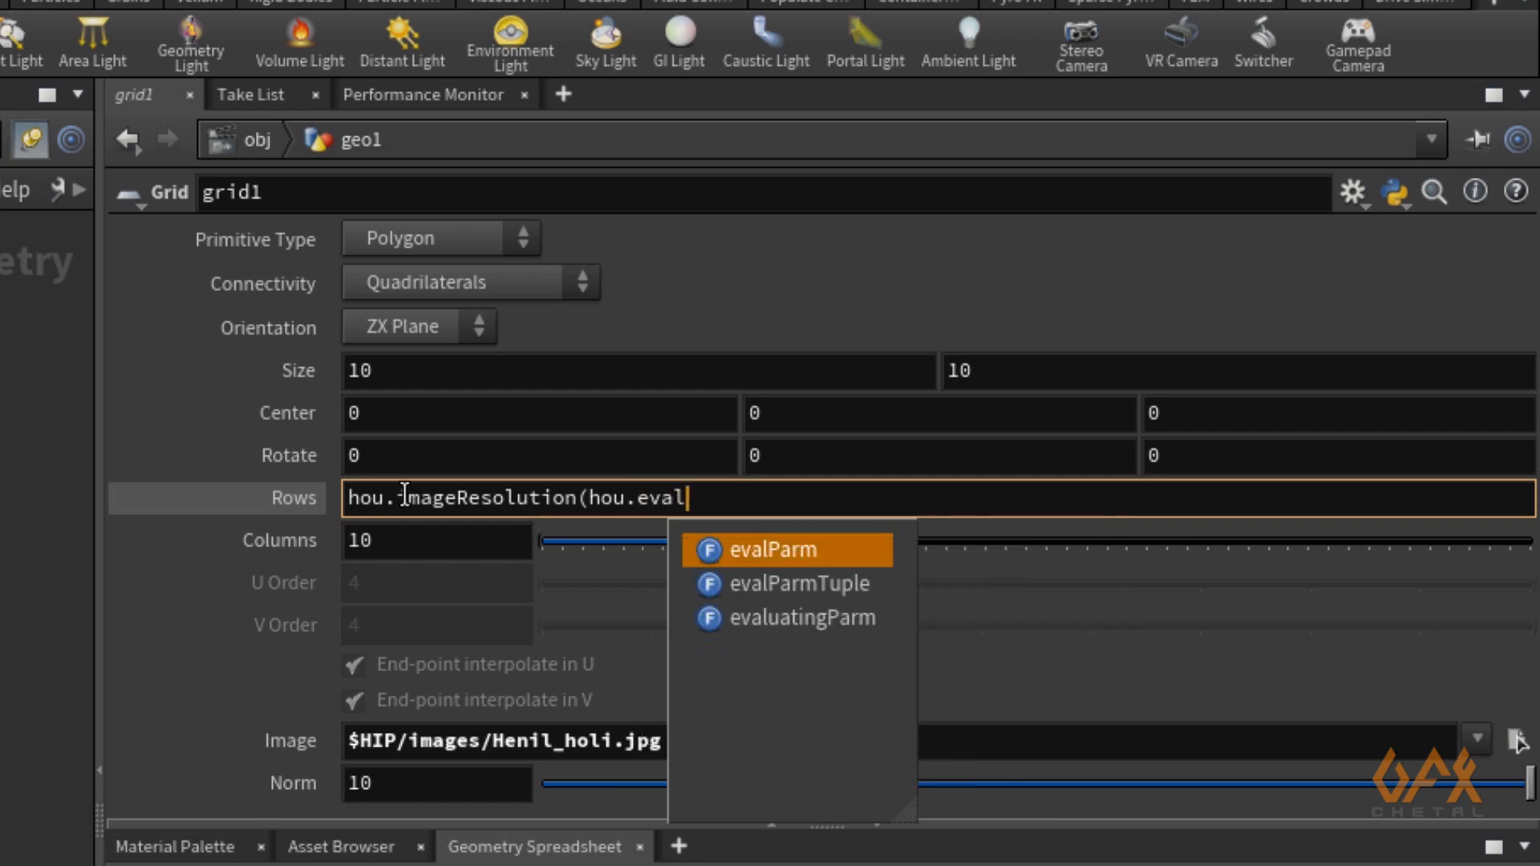
key(Tab)
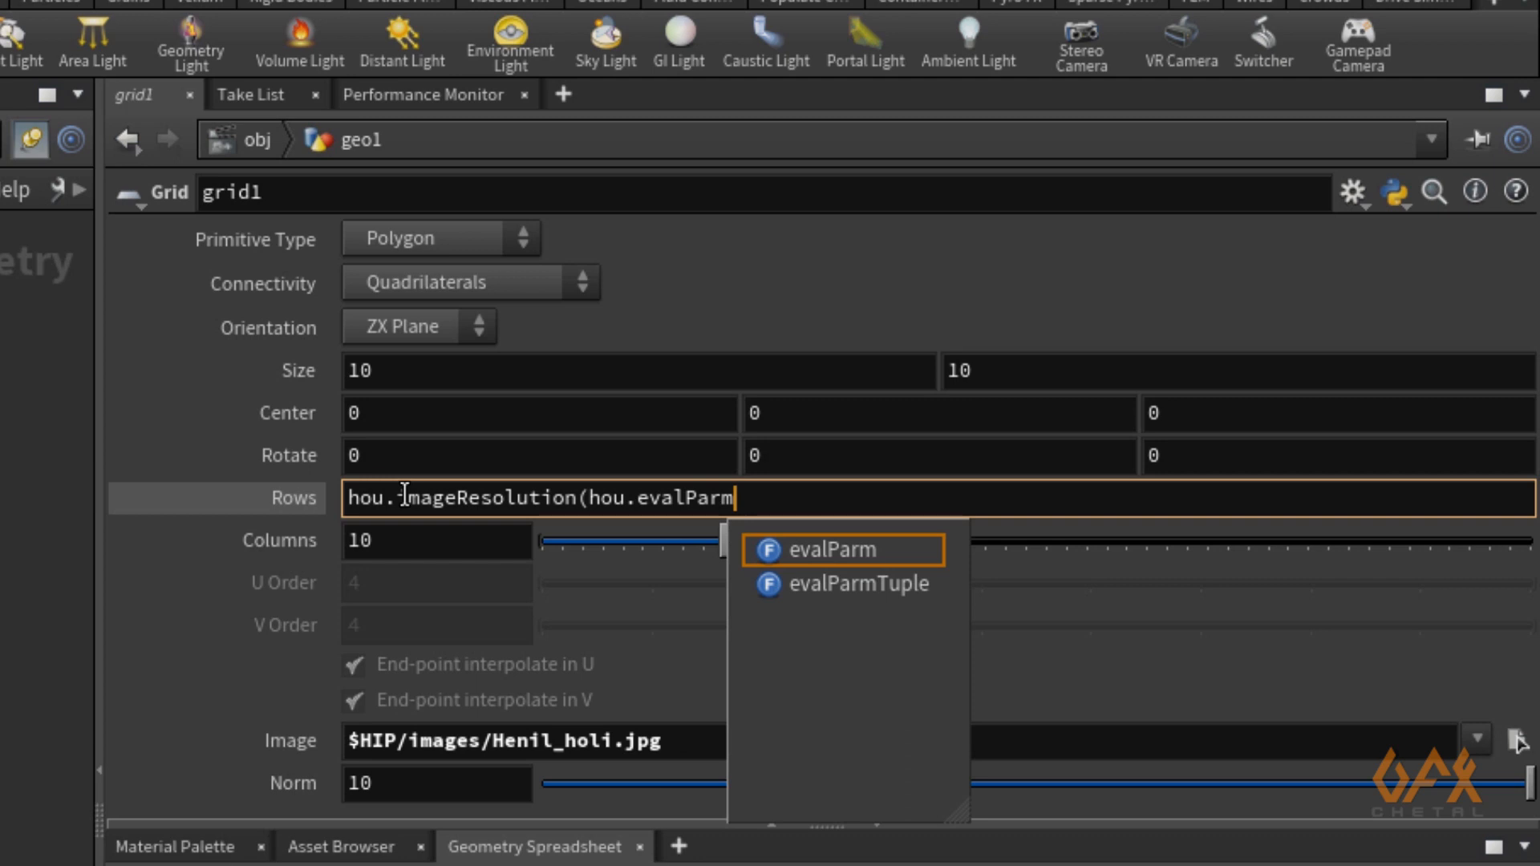
text((')
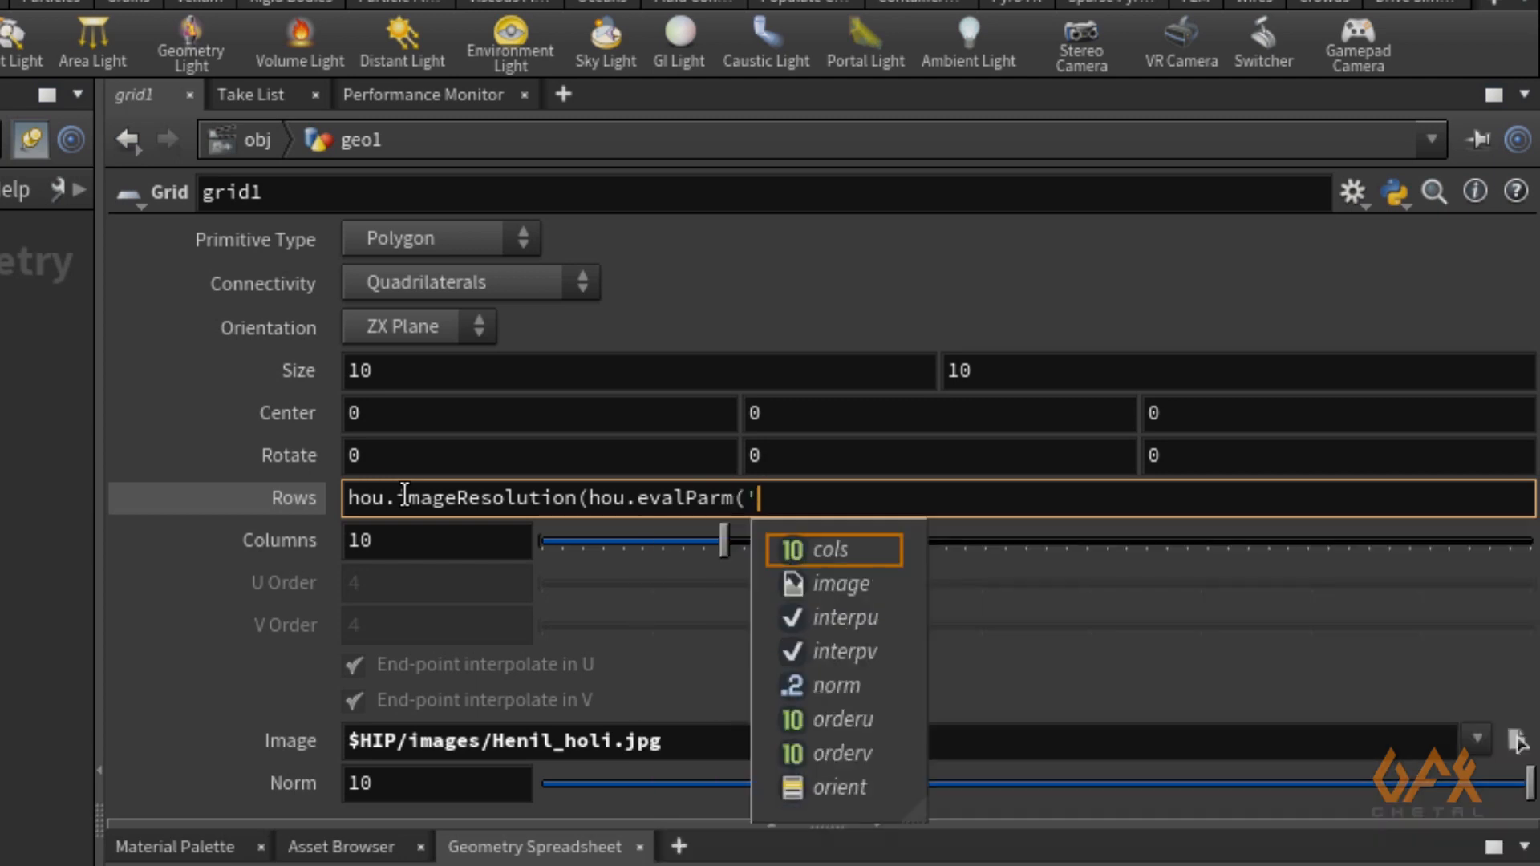
text(image)
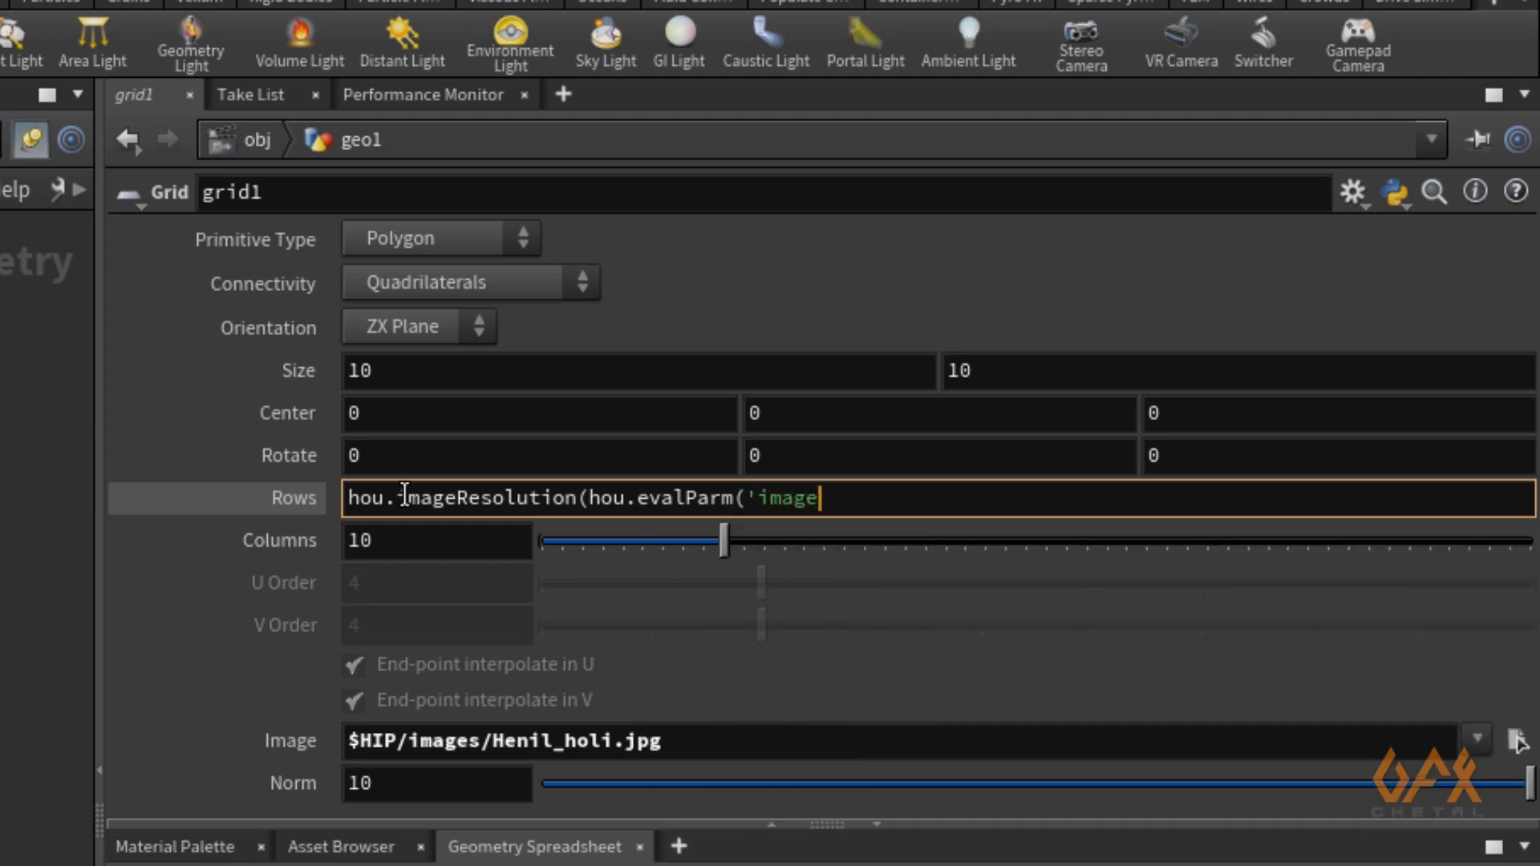
text(')
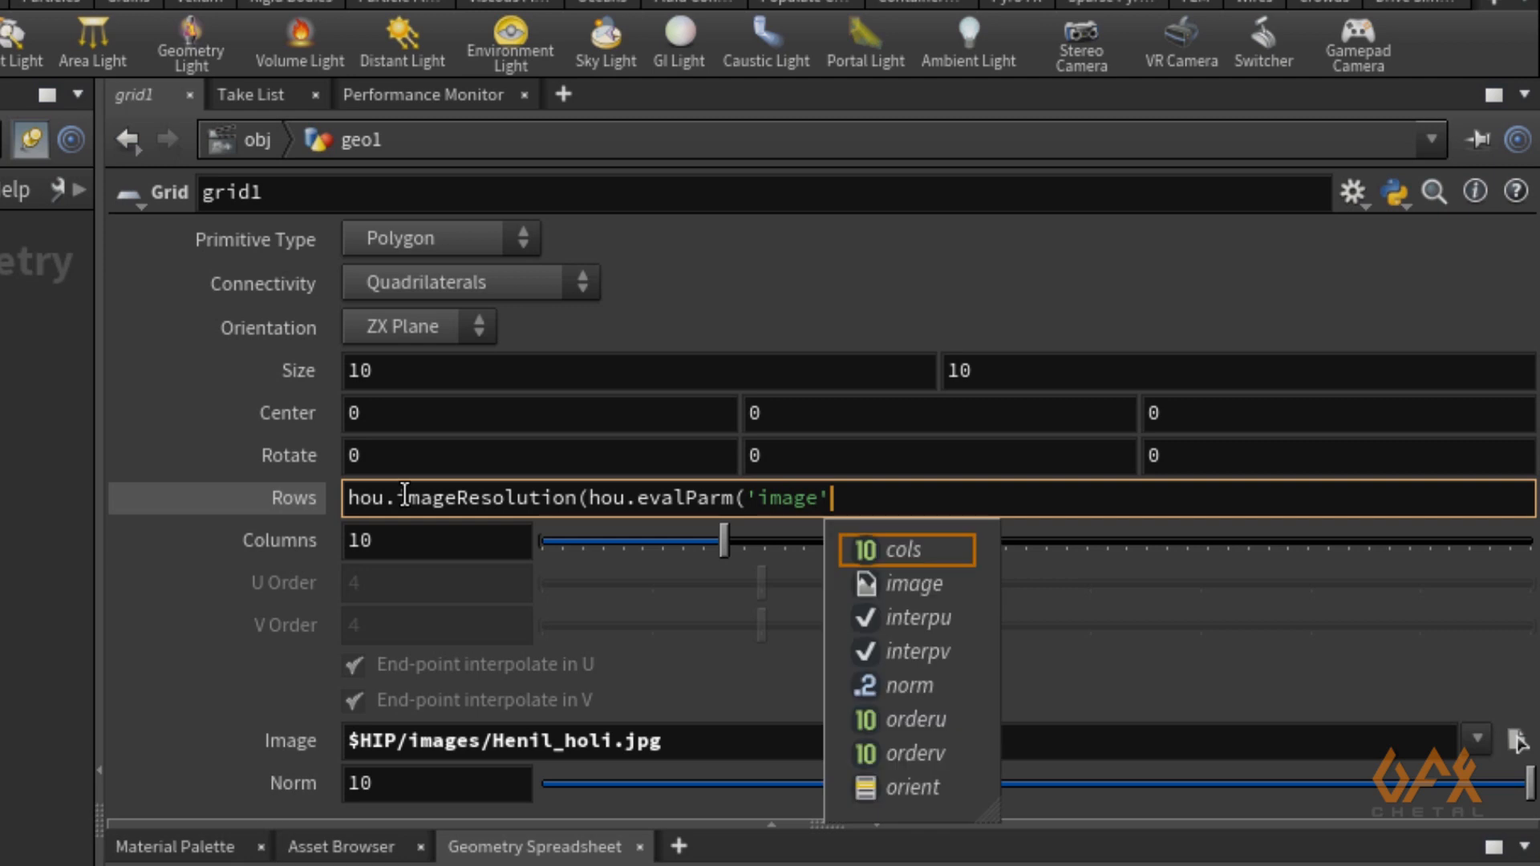
text()))
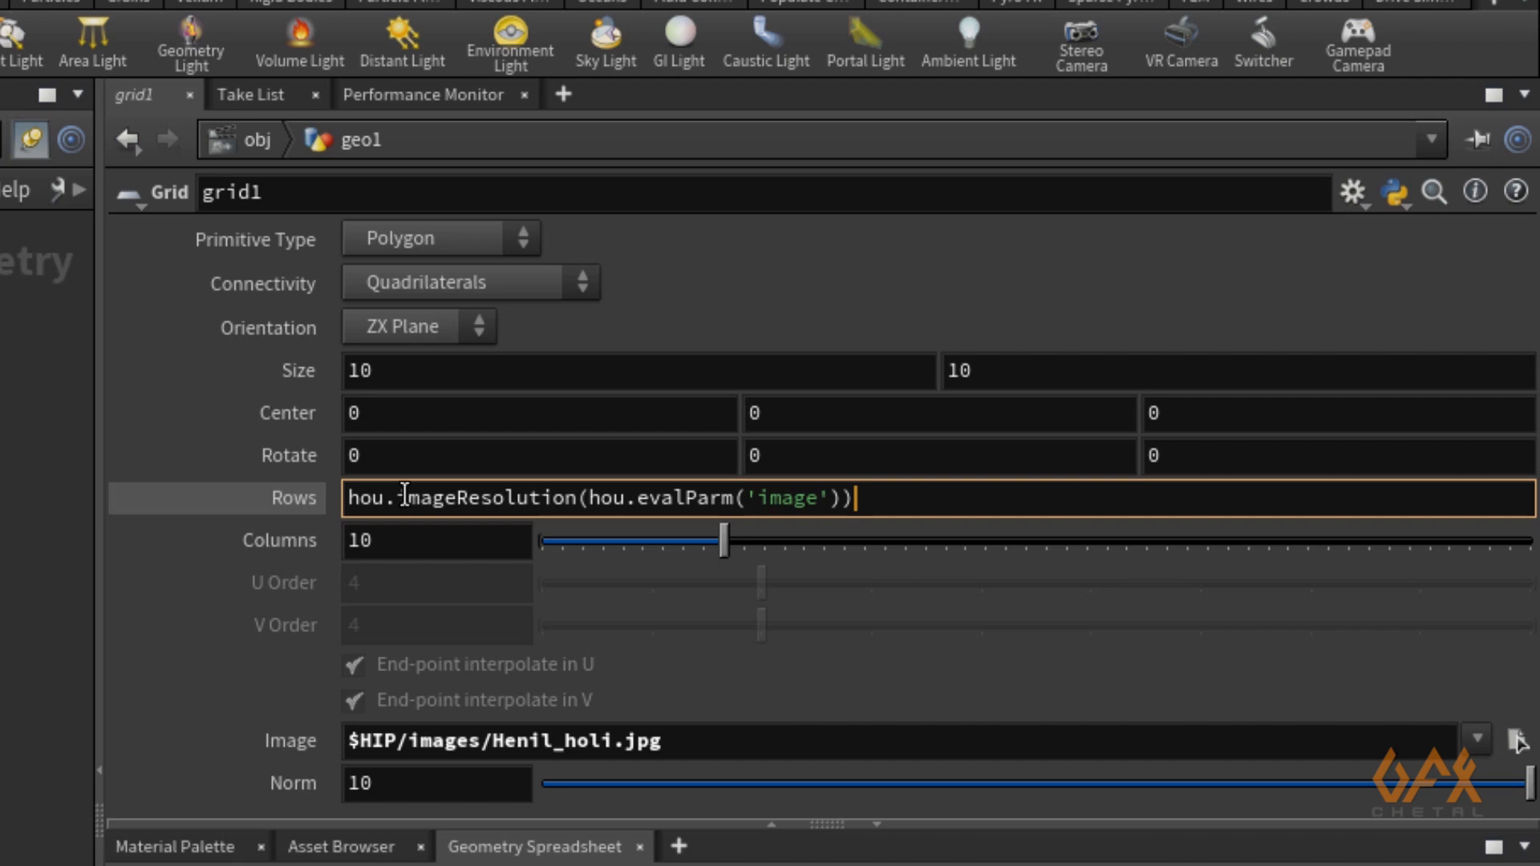
- Extend the Rows expression with index [0] and divide it by hou.evalParm('norm')
text([)
text(0])
text(/)
text(ho)
text(u)
text(.eval)
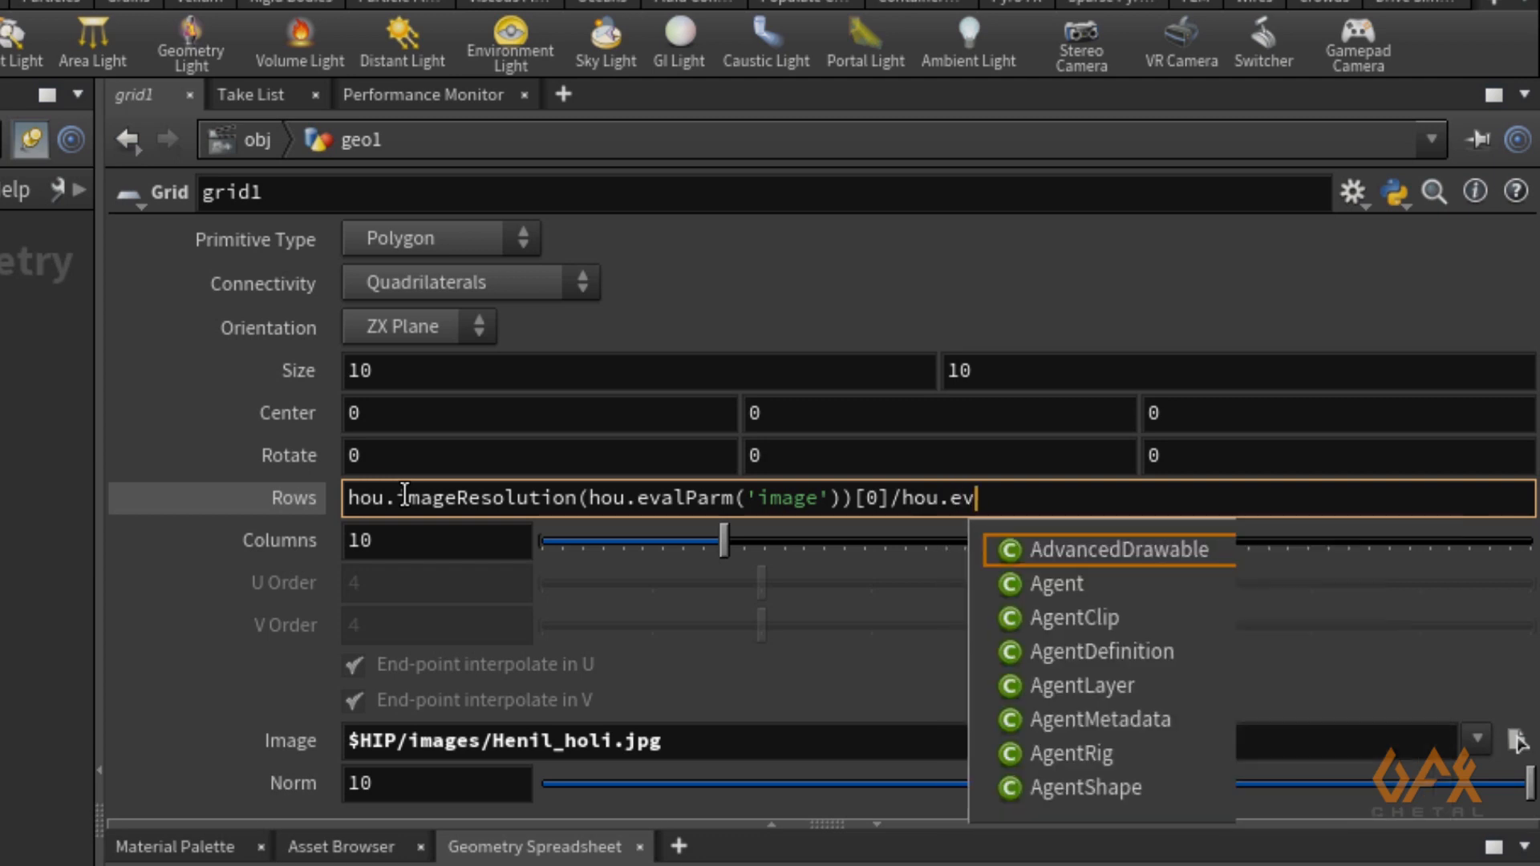
key(Down)
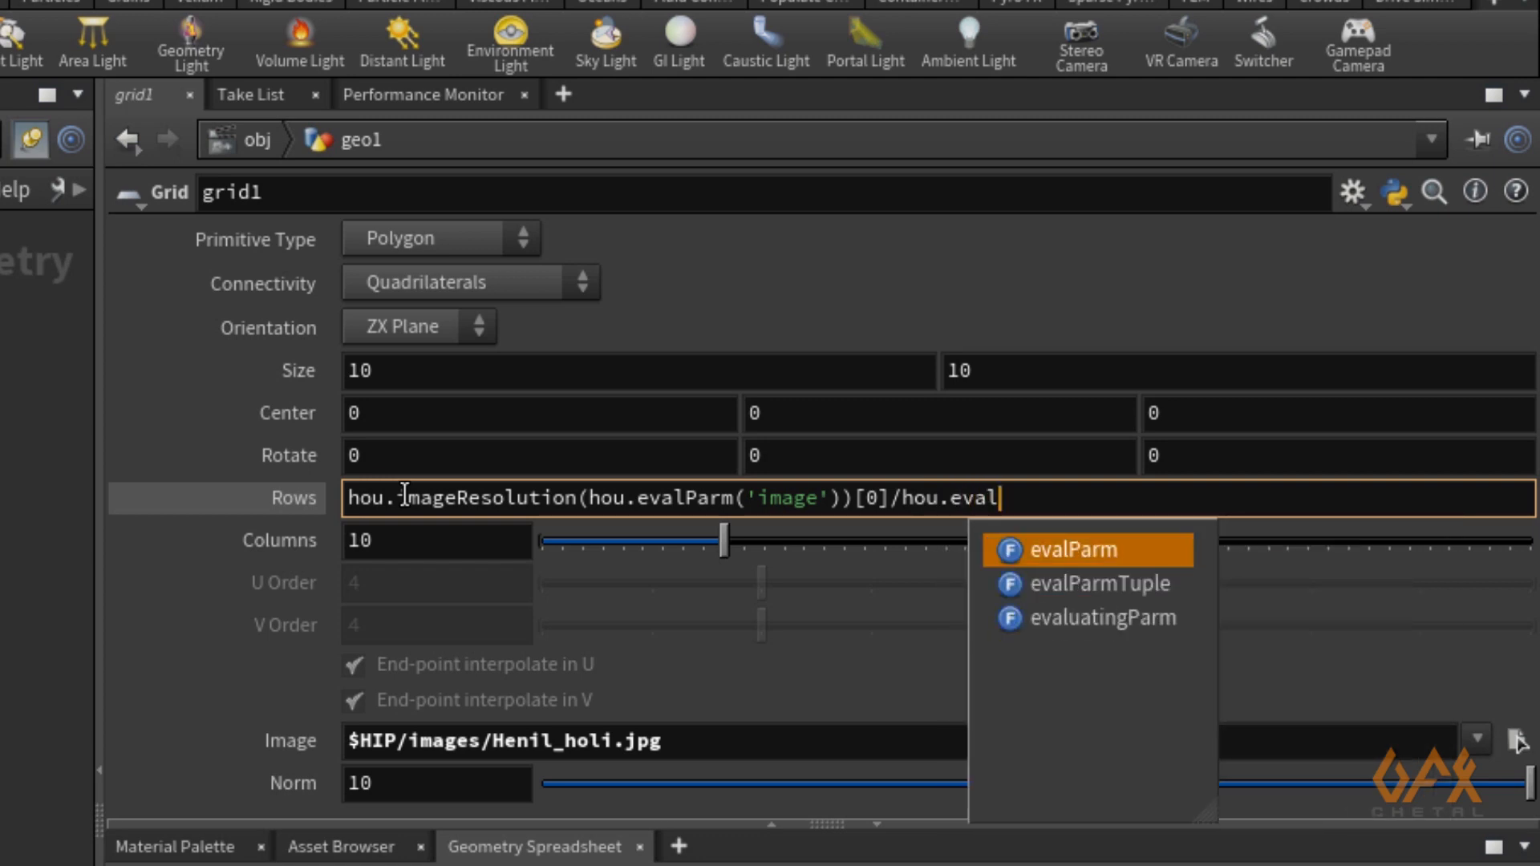
text(Parm()
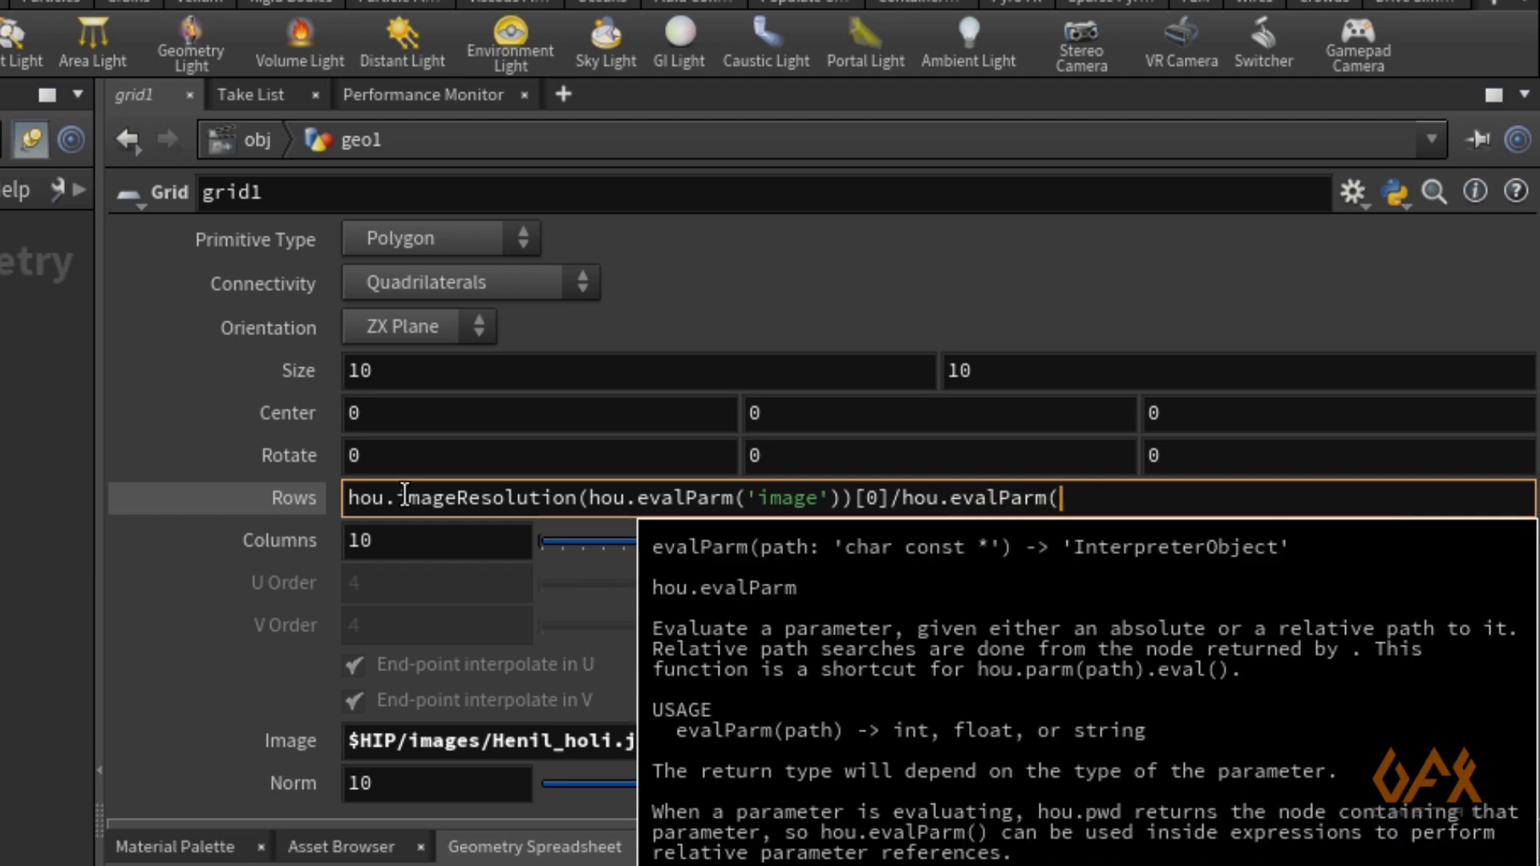
text(')
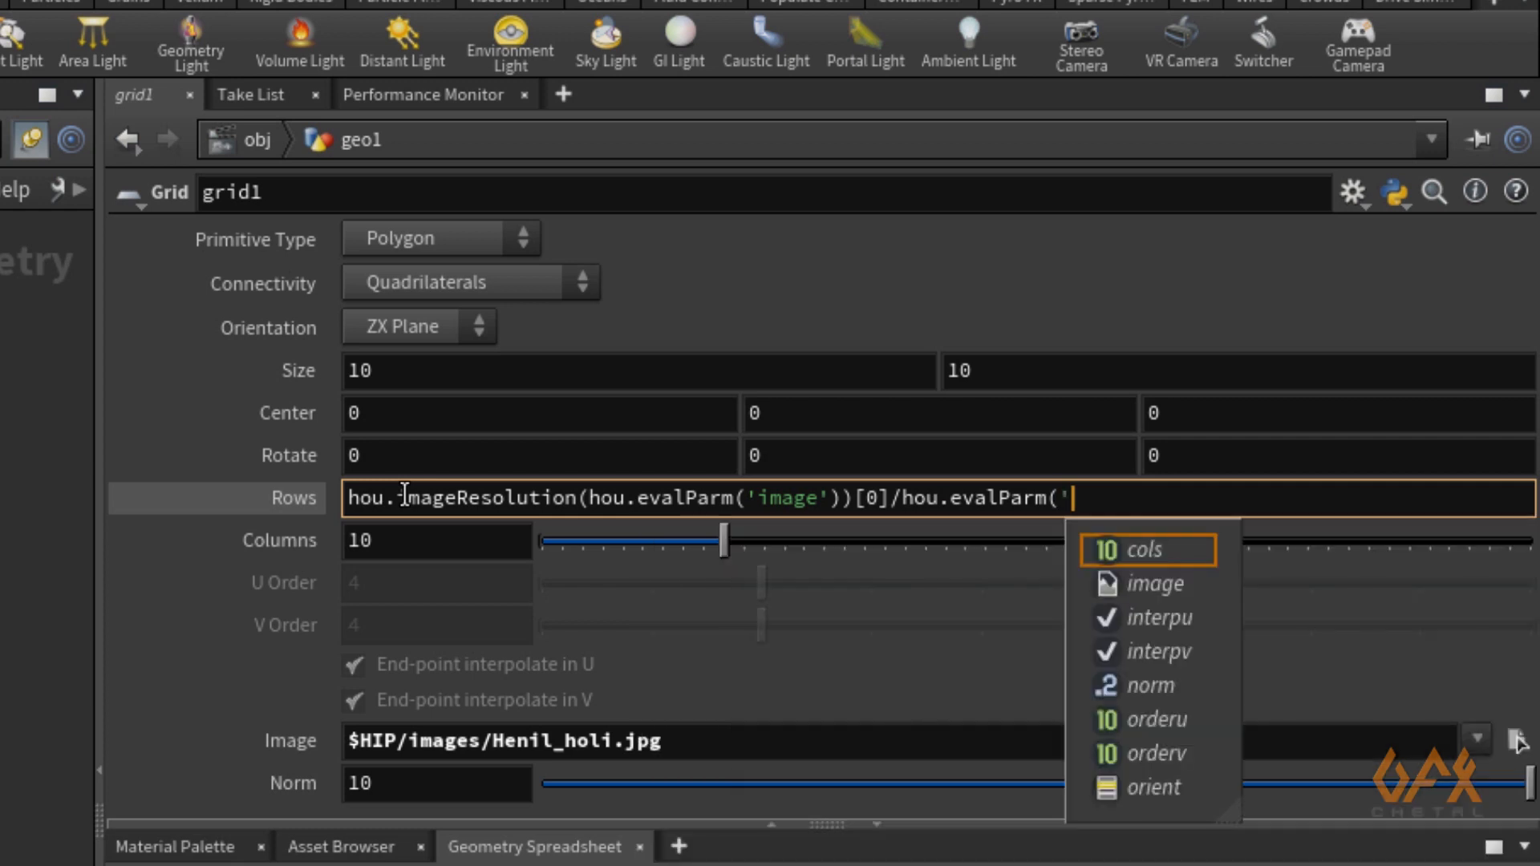
text(nor)
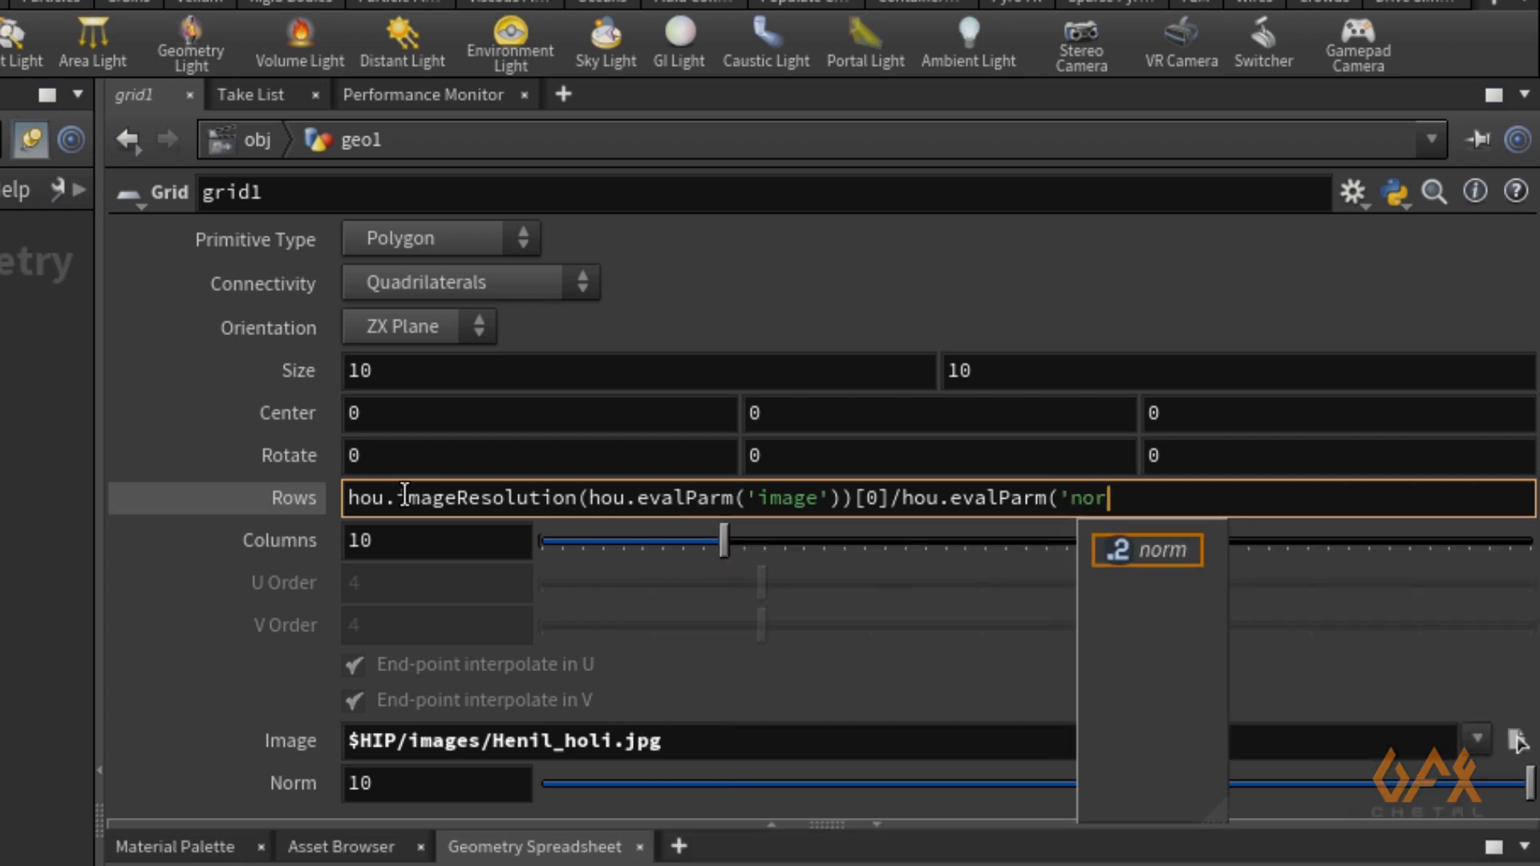
text(m')
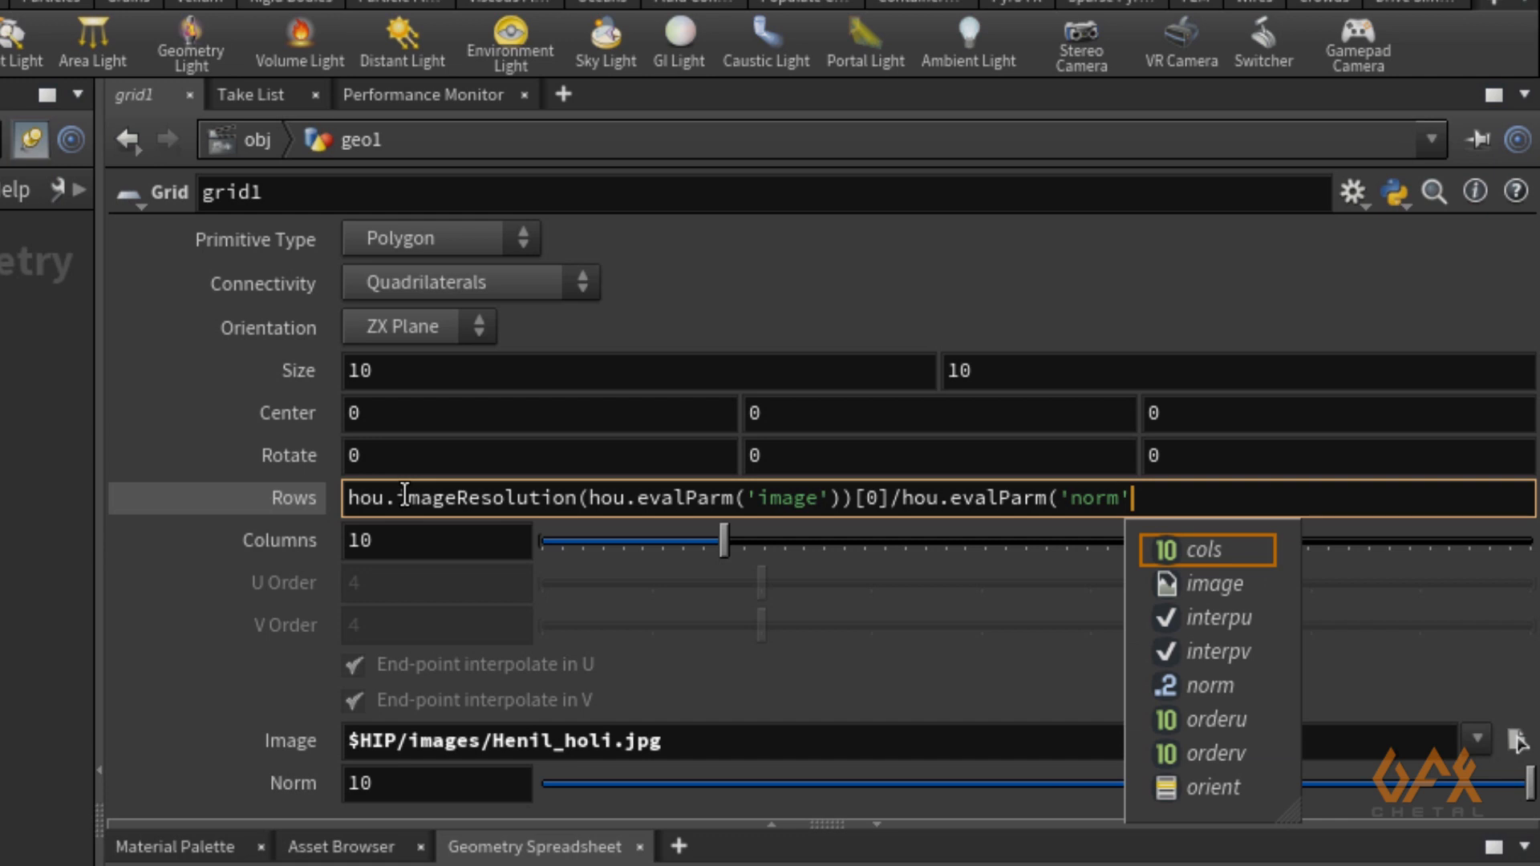
text())
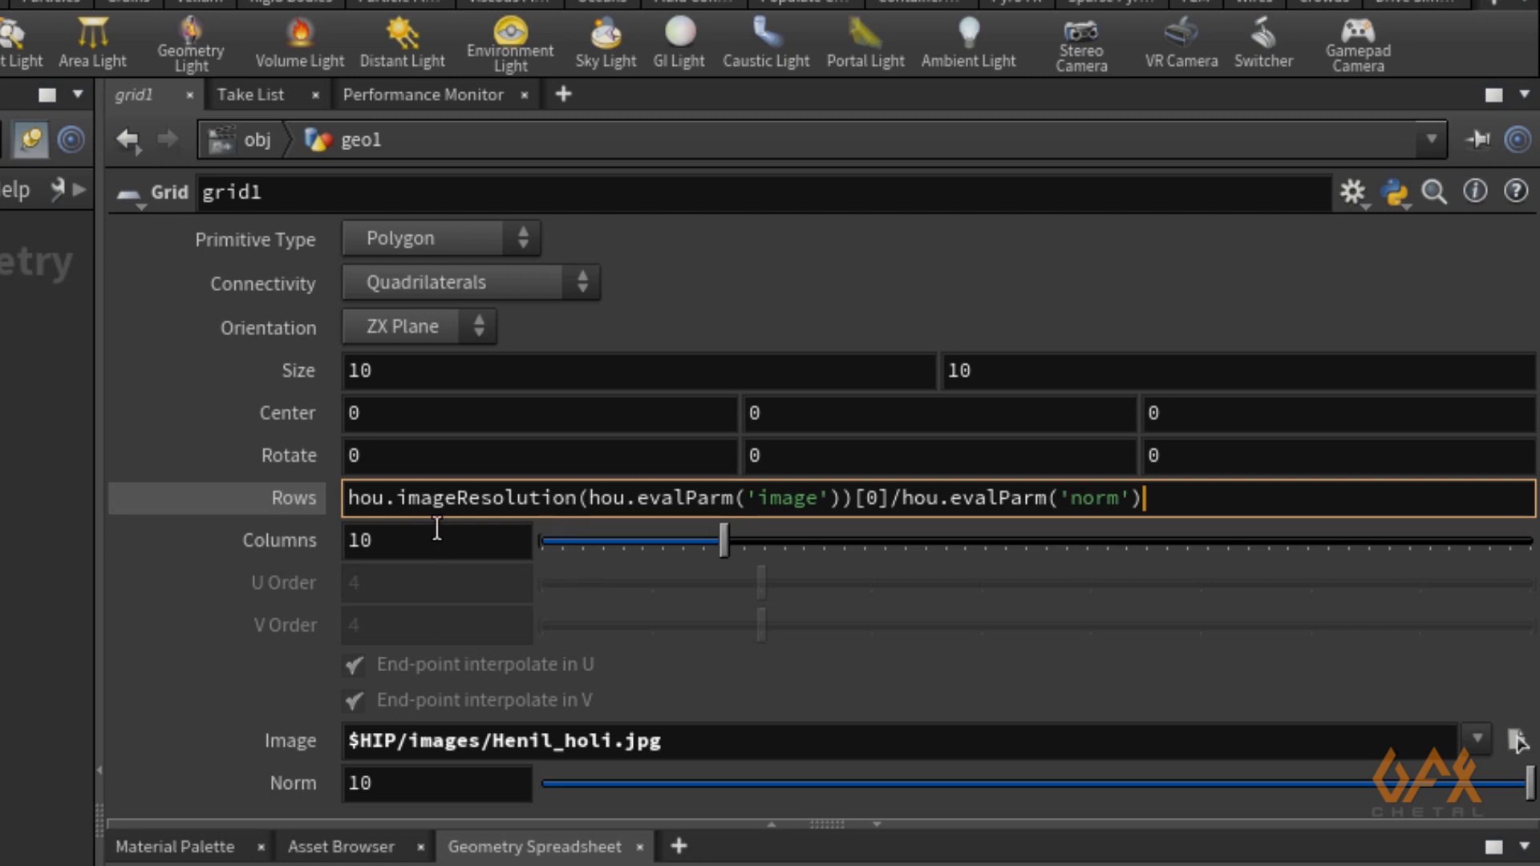
- Copy the Rows expression into the grid's Columns parameter and change its resolution index to [1]
drag(1165, 489, 337, 510)
key(ctrl+c)
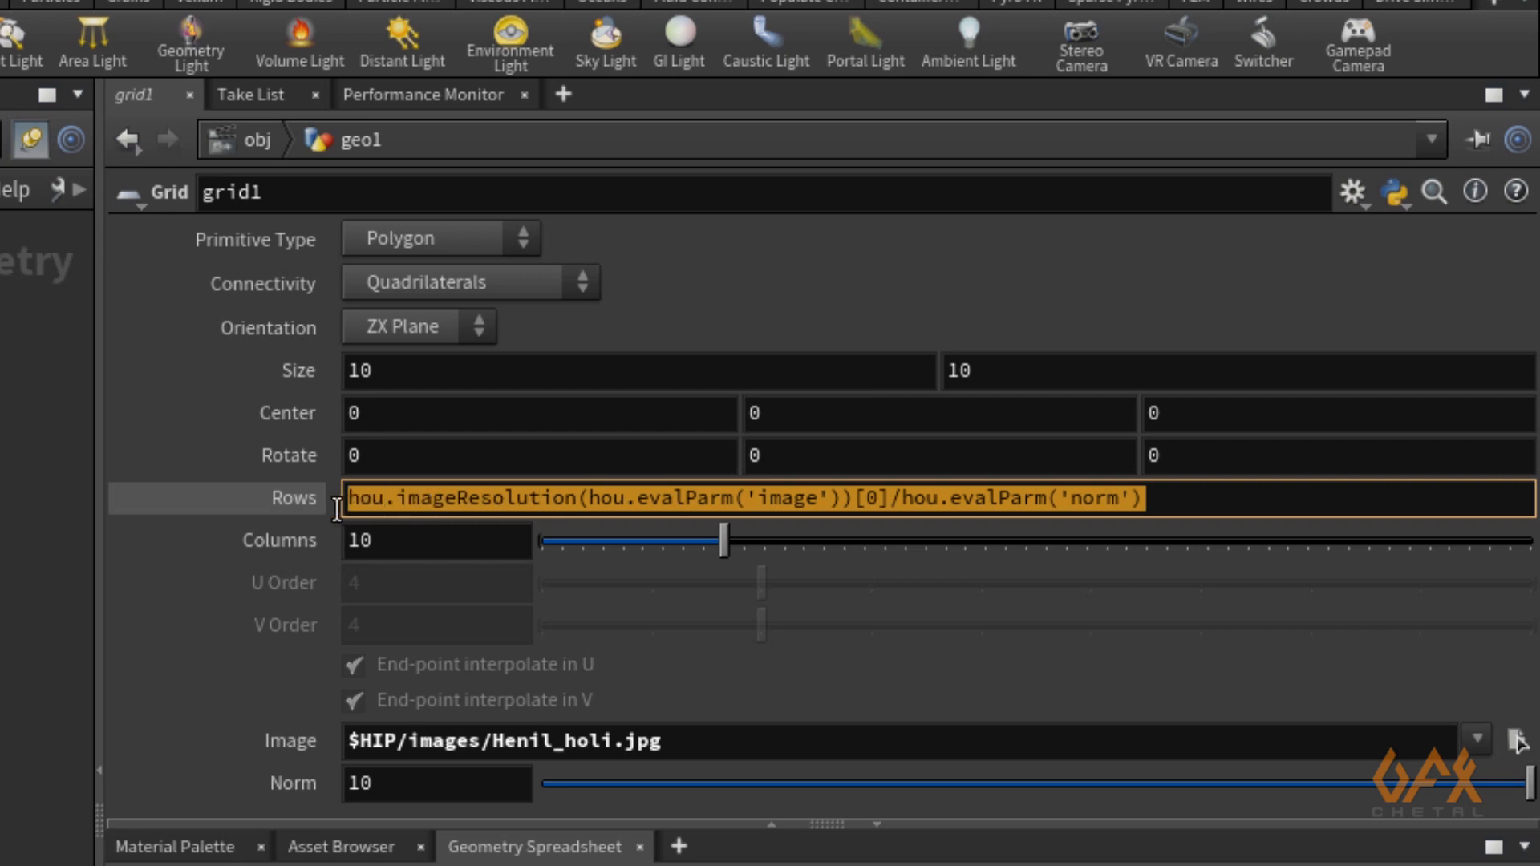
click(406, 540)
key(ctrl+v)
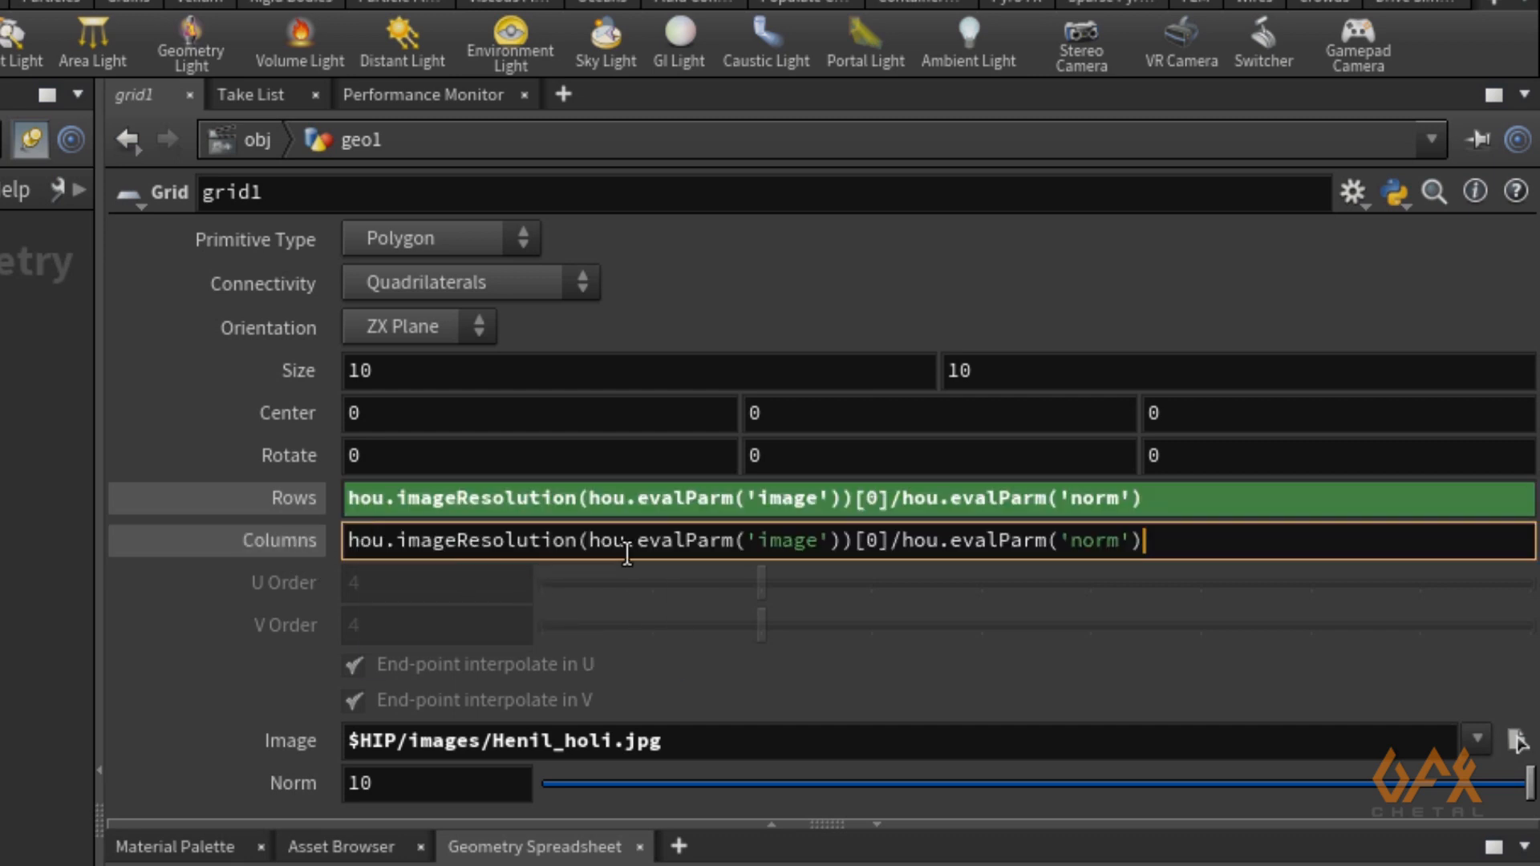
double_click(871, 540)
text(1)
key(Return)
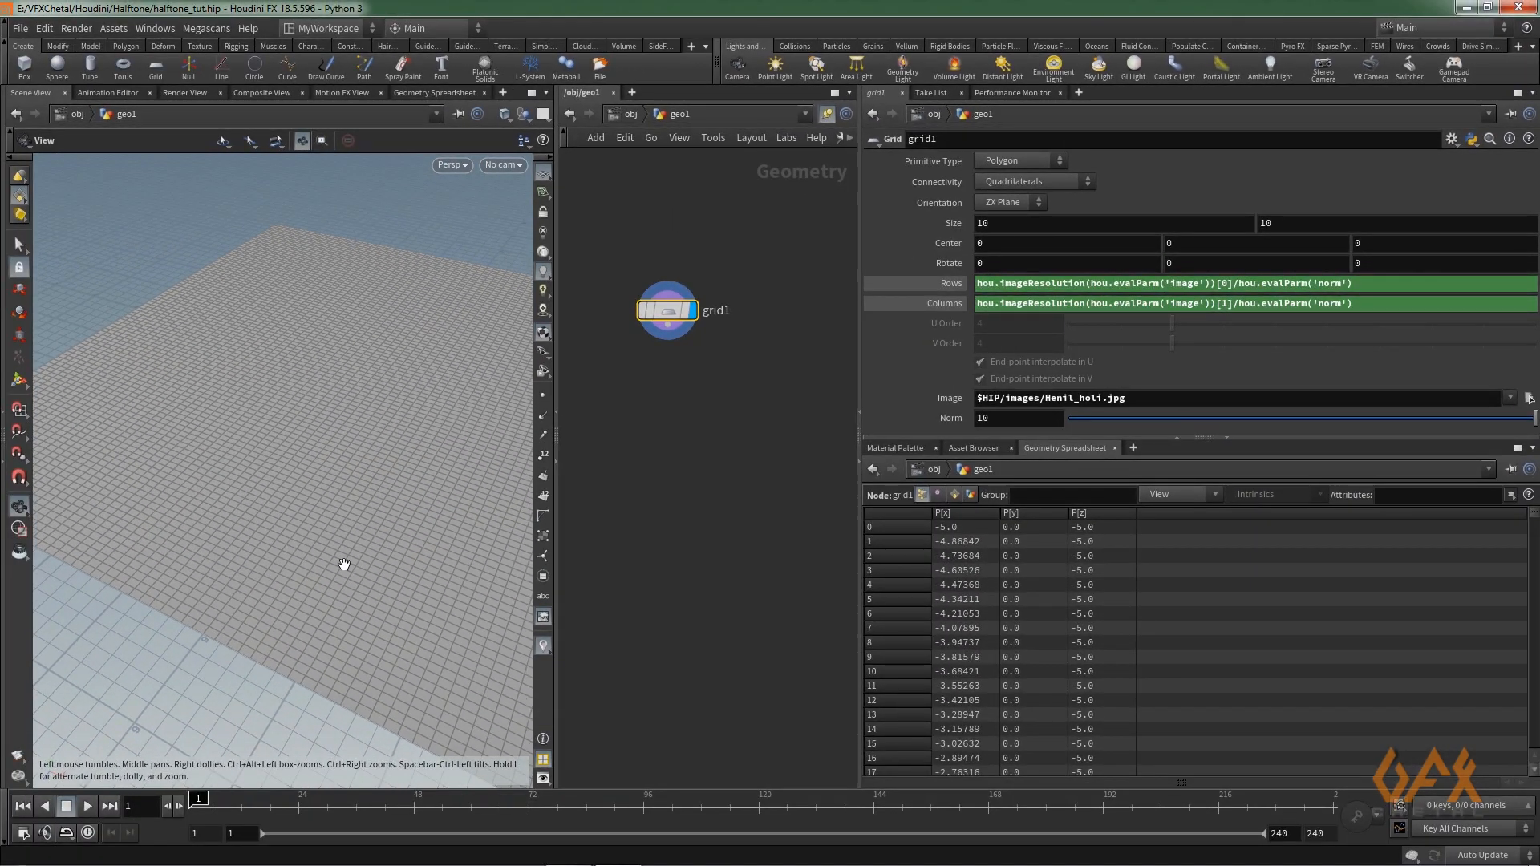
- Replace the grid's X Size value with the start of a Python expression, hou.evalParm('cols'
drag(344, 564, 368, 624)
right_drag(368, 624, 353, 666)
drag(354, 666, 186, 603)
middle_drag(186, 603, 334, 597)
right_drag(334, 598, 183, 553)
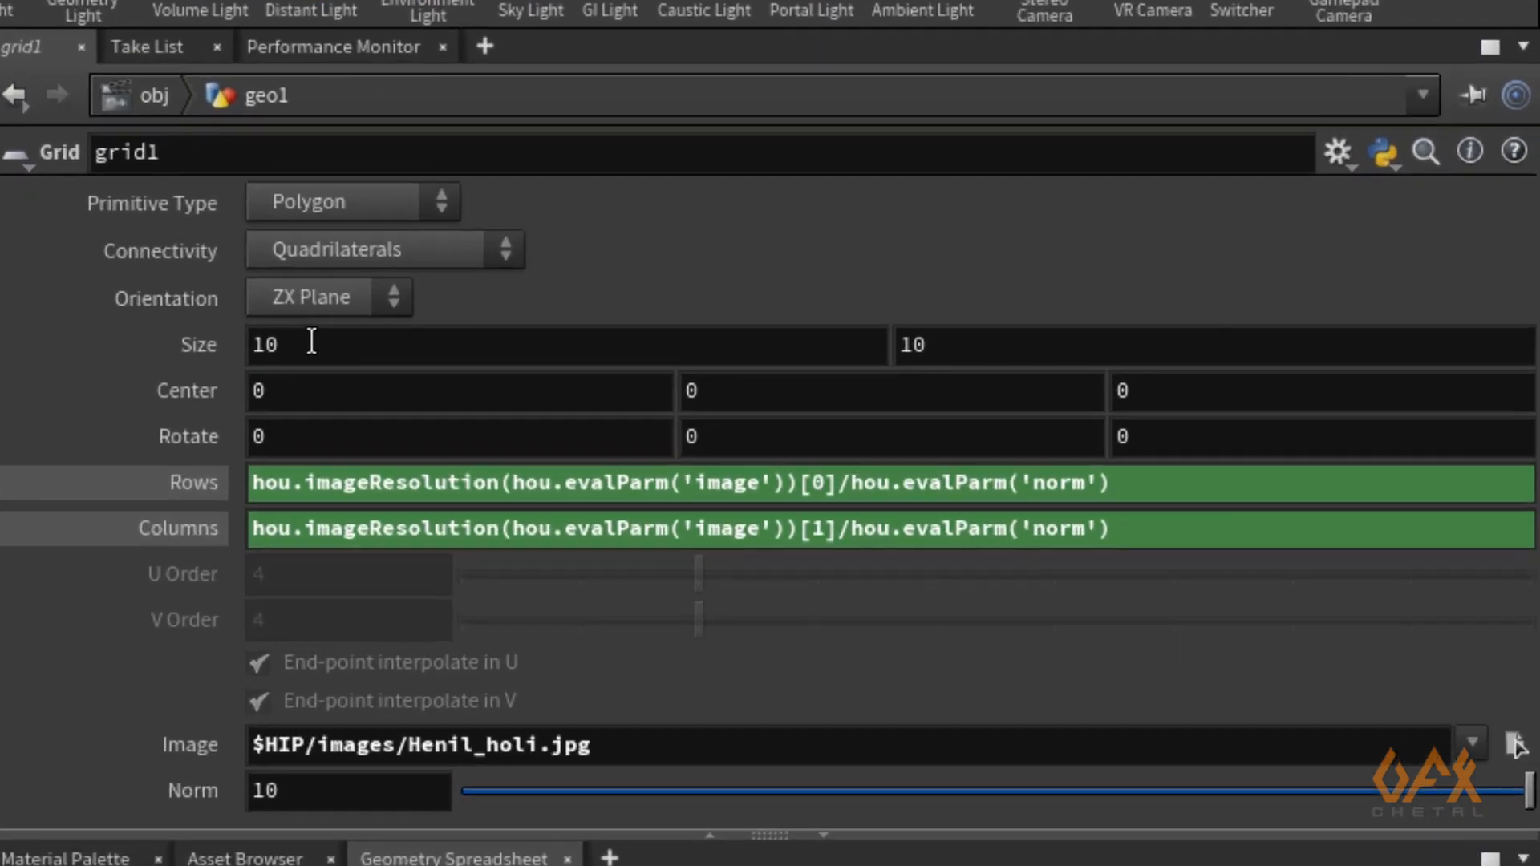
drag(733, 269, 678, 267)
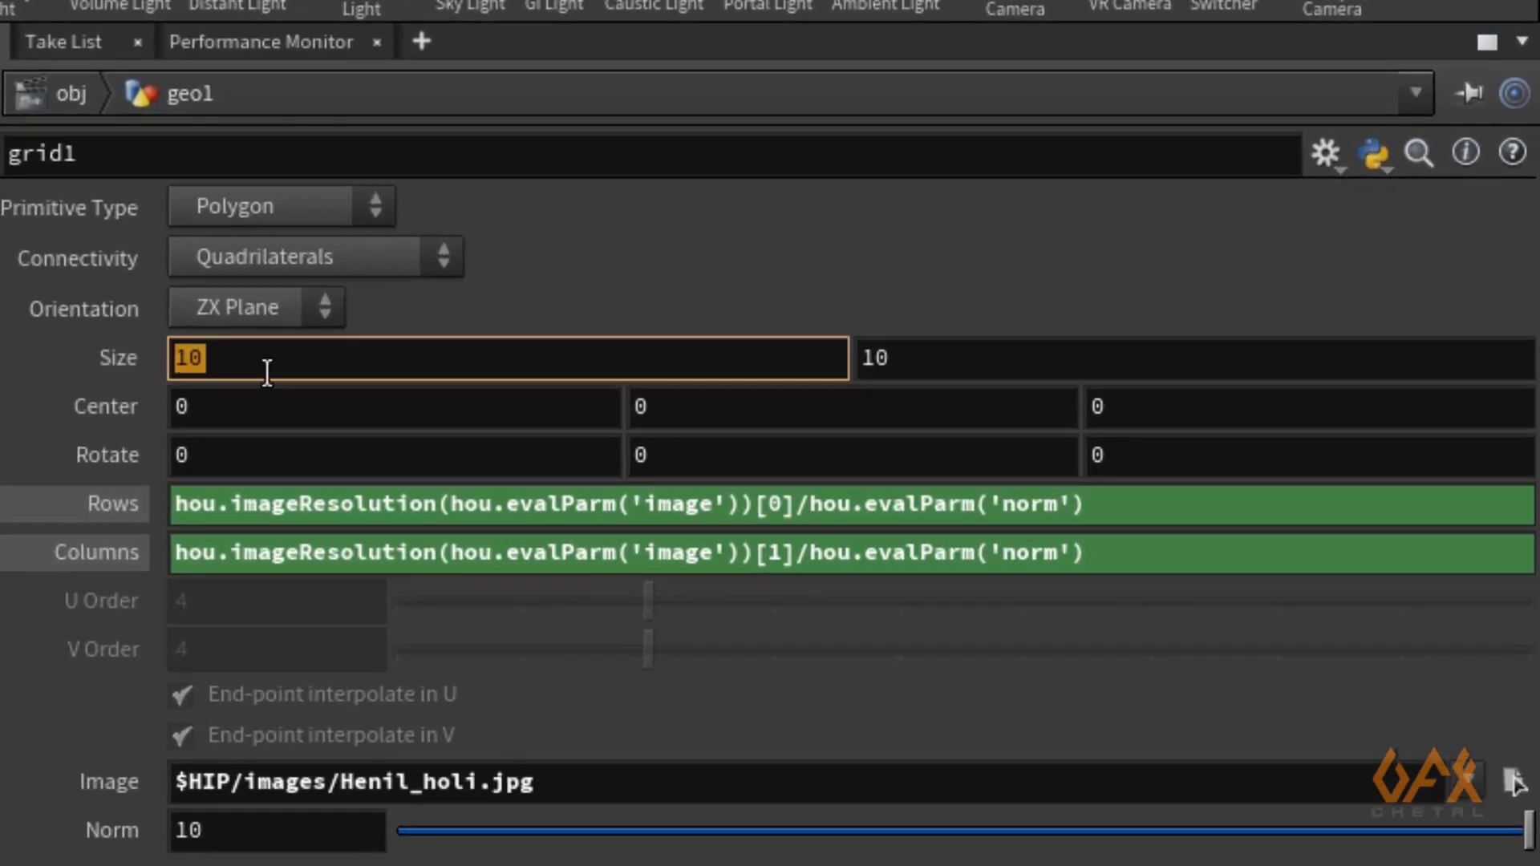
text(hou)
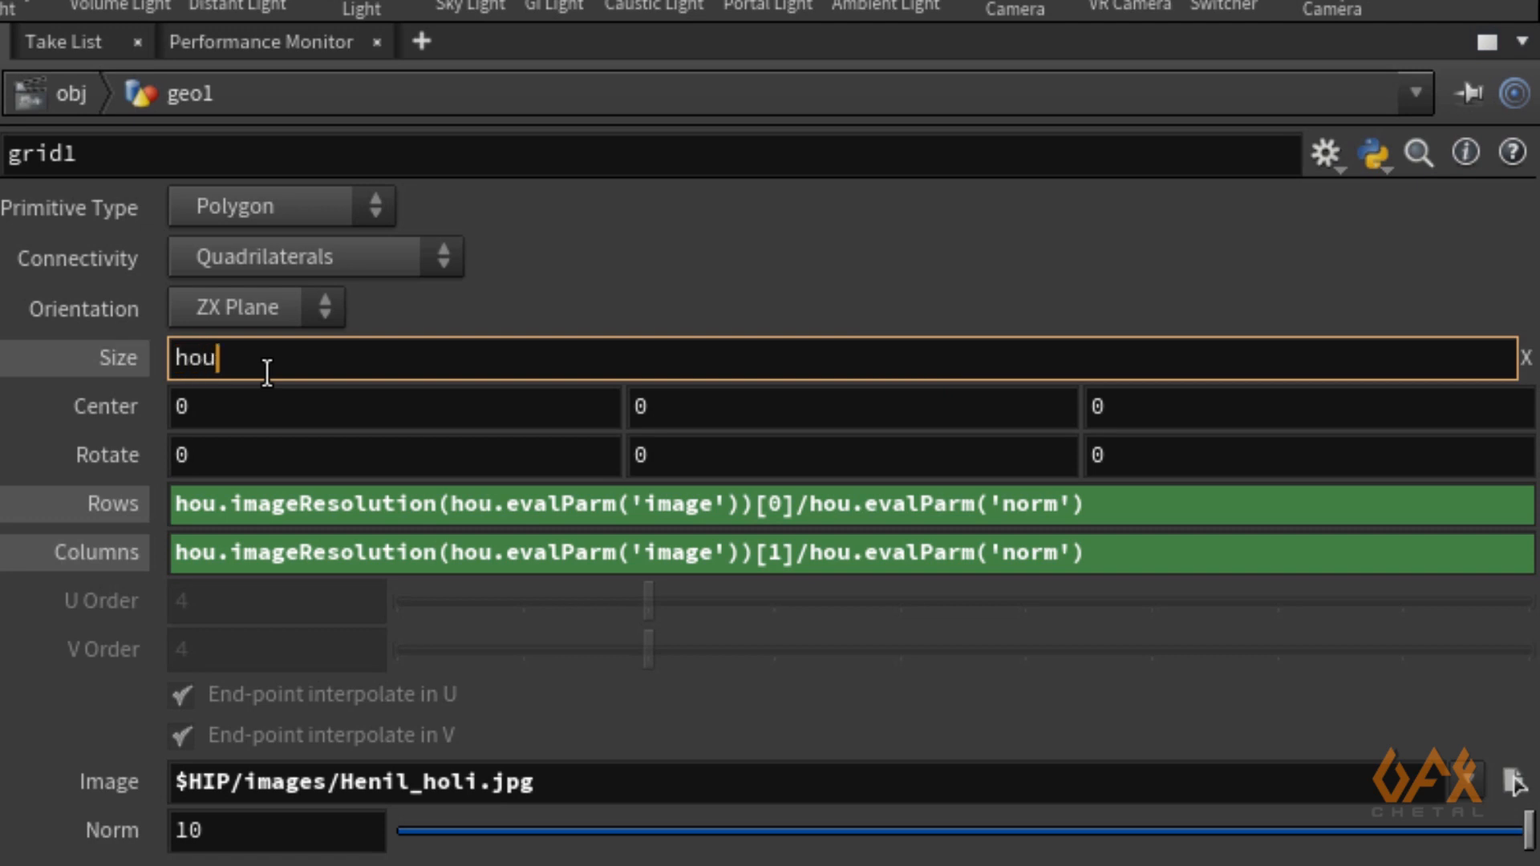
text(.eval)
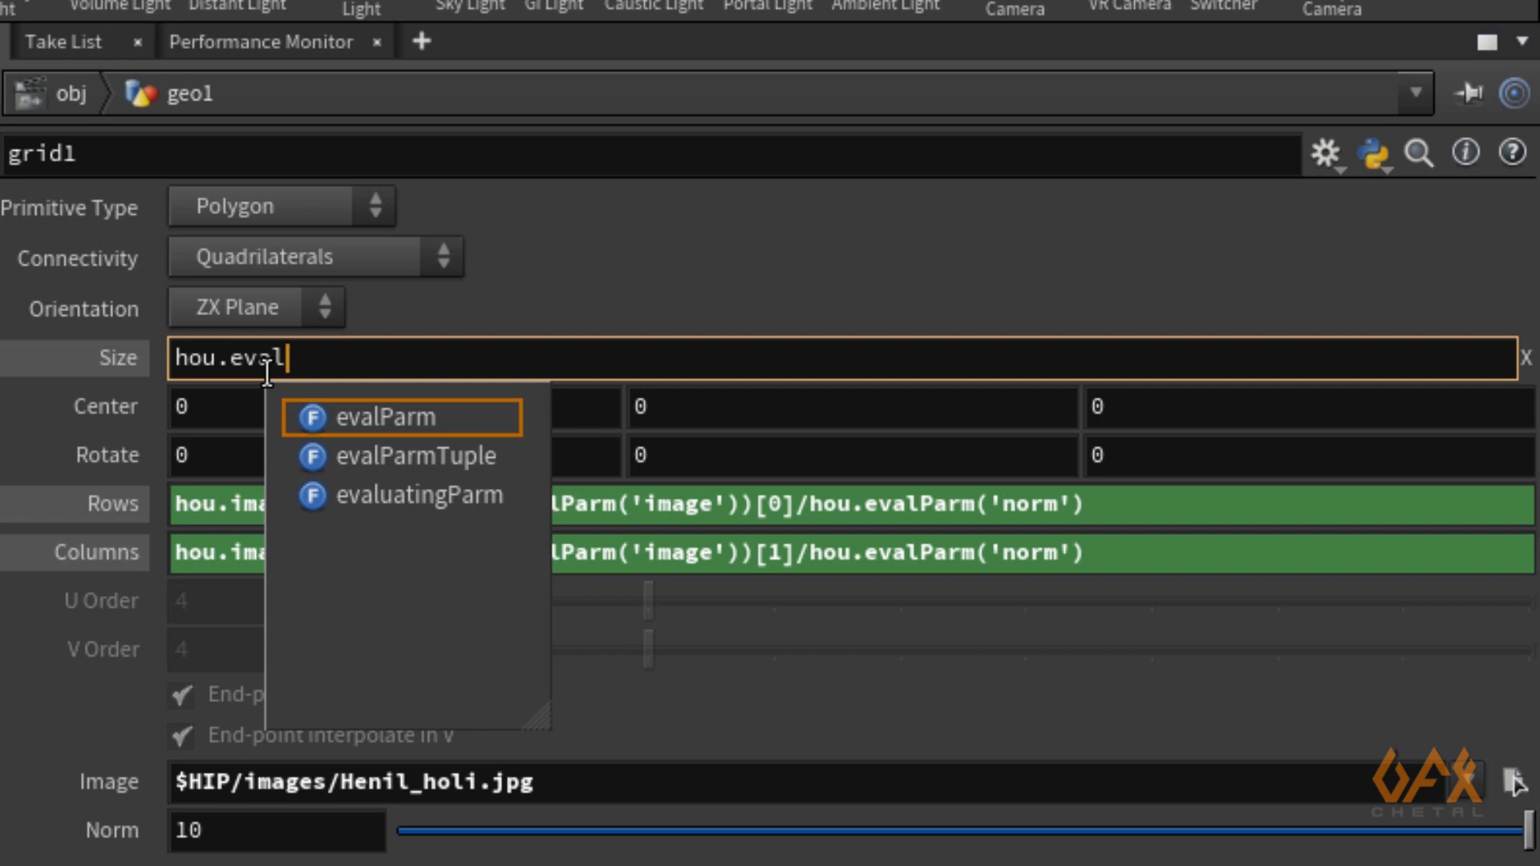
text(Parm)
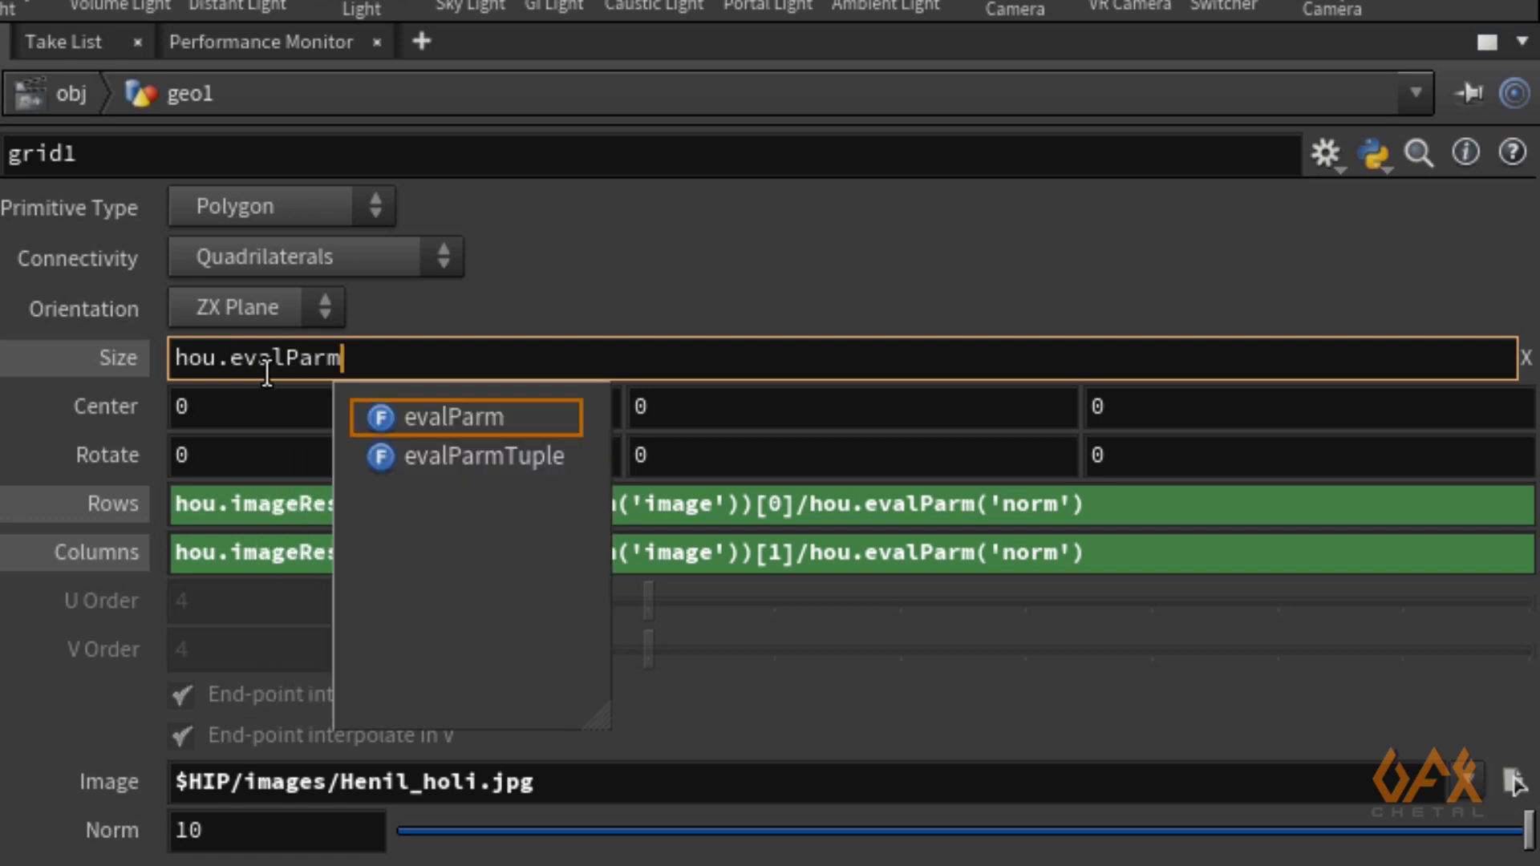
text((')
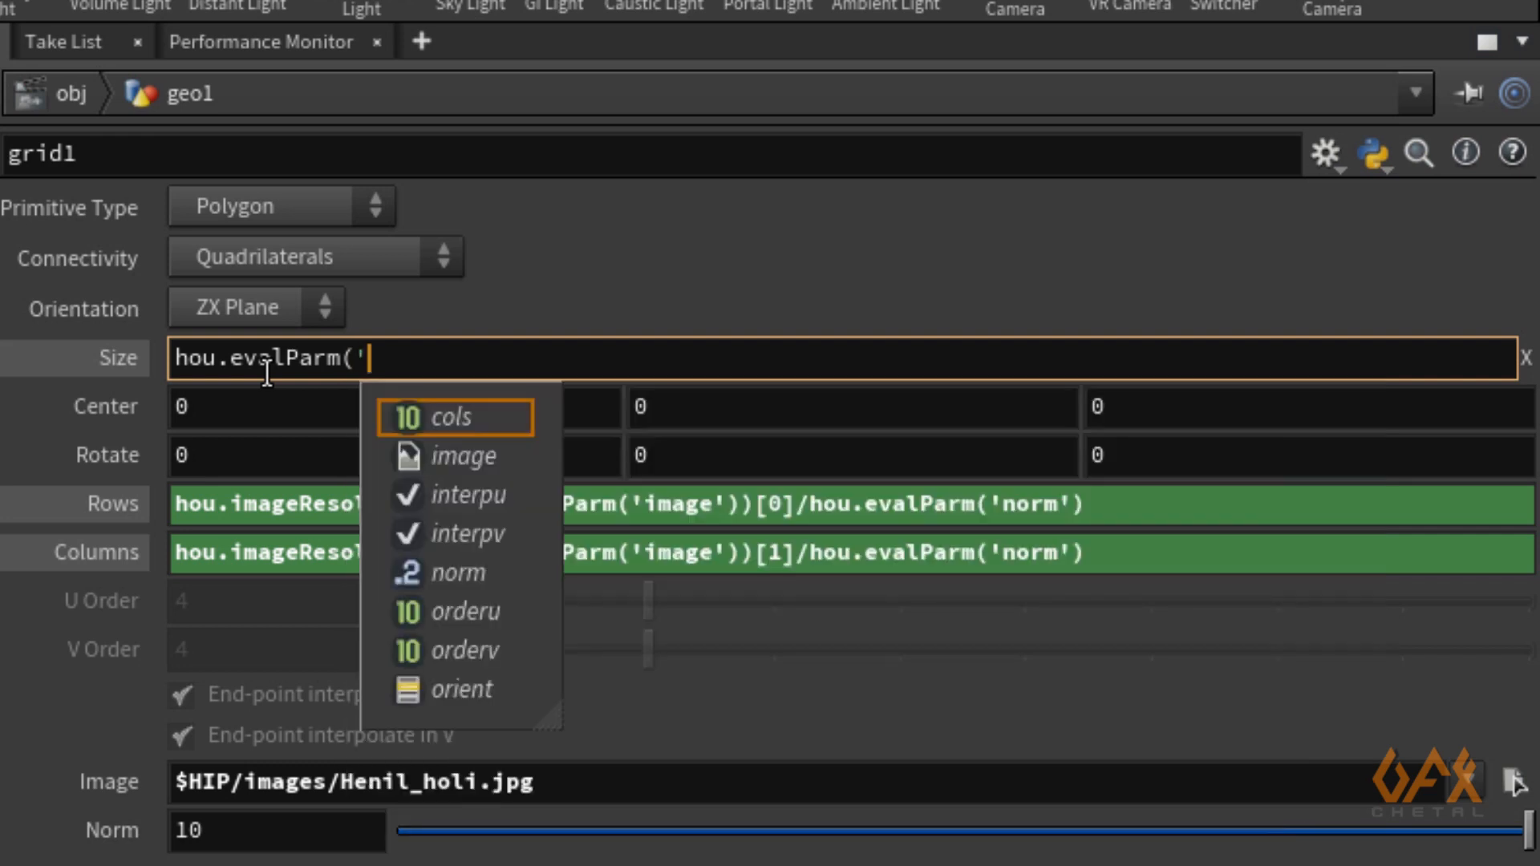
text(co)
click(416, 392)
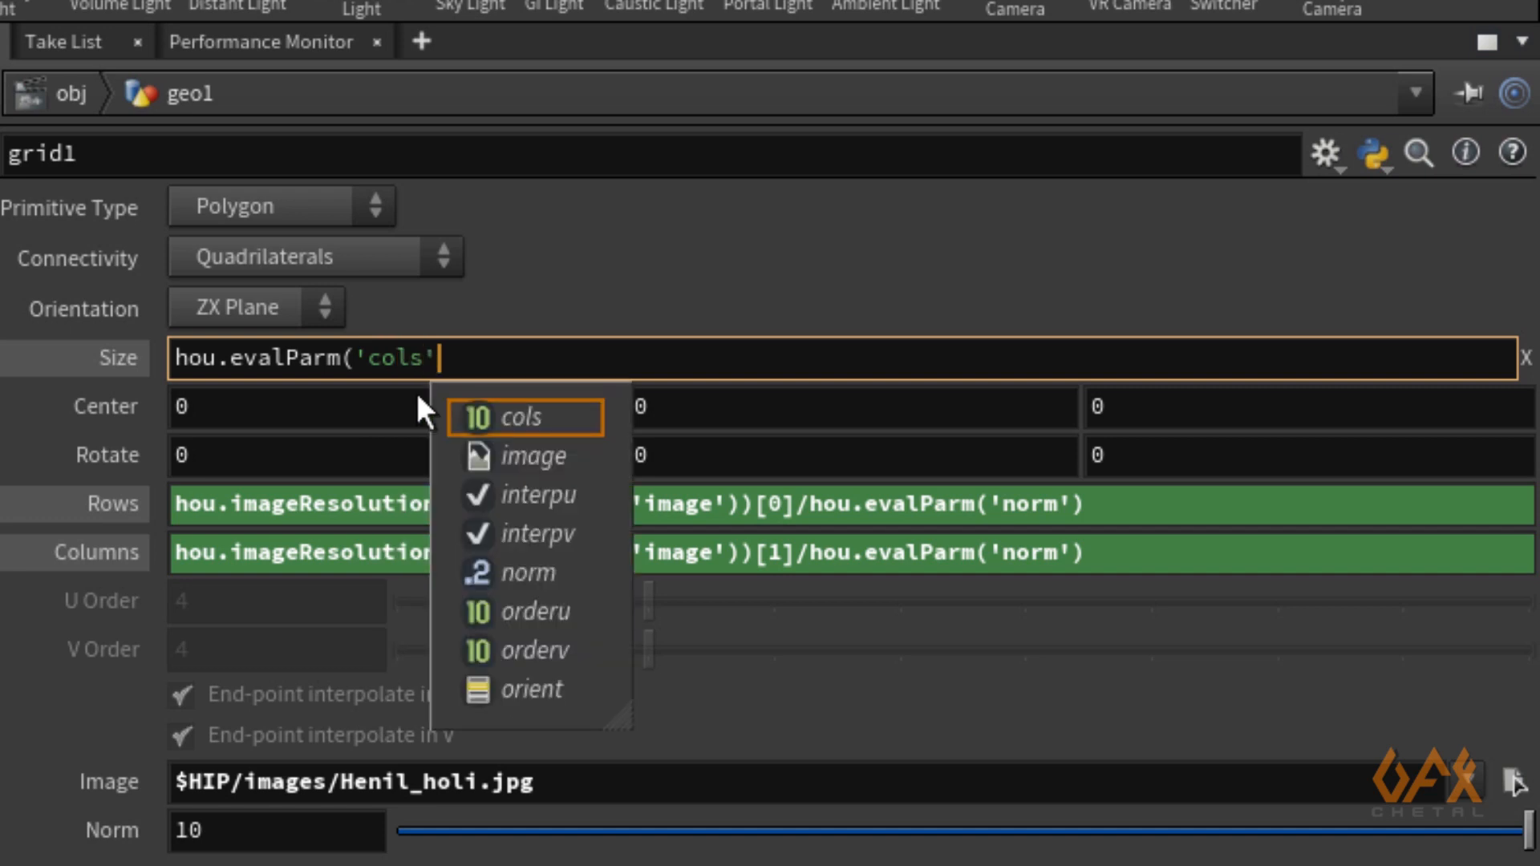
- Close the cols call in the X Size expression and divide it by float(hou.evalParm('rows
text()/f)
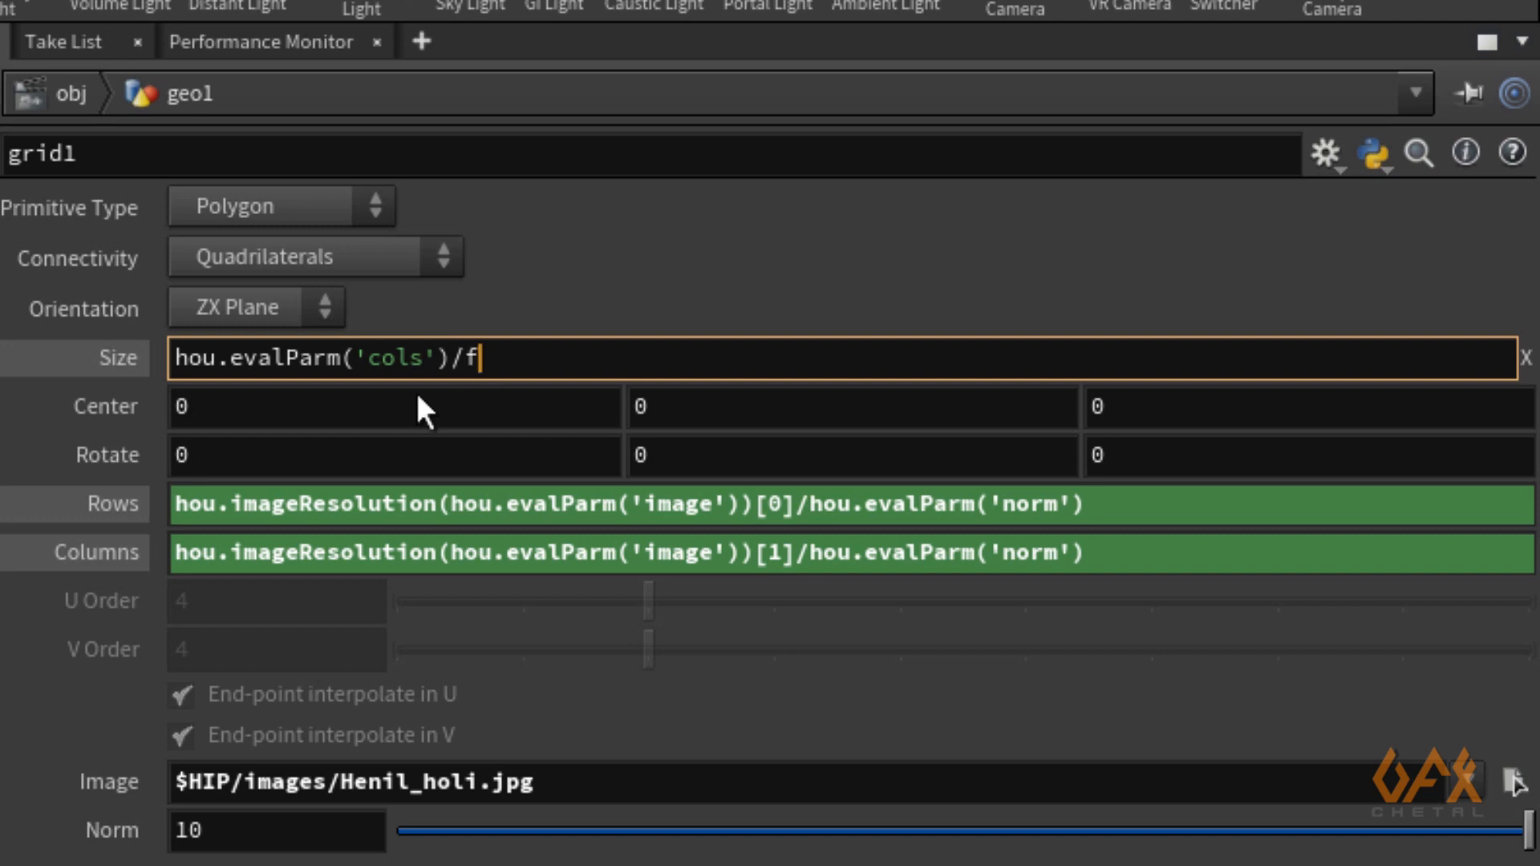
text(loat)
text(()
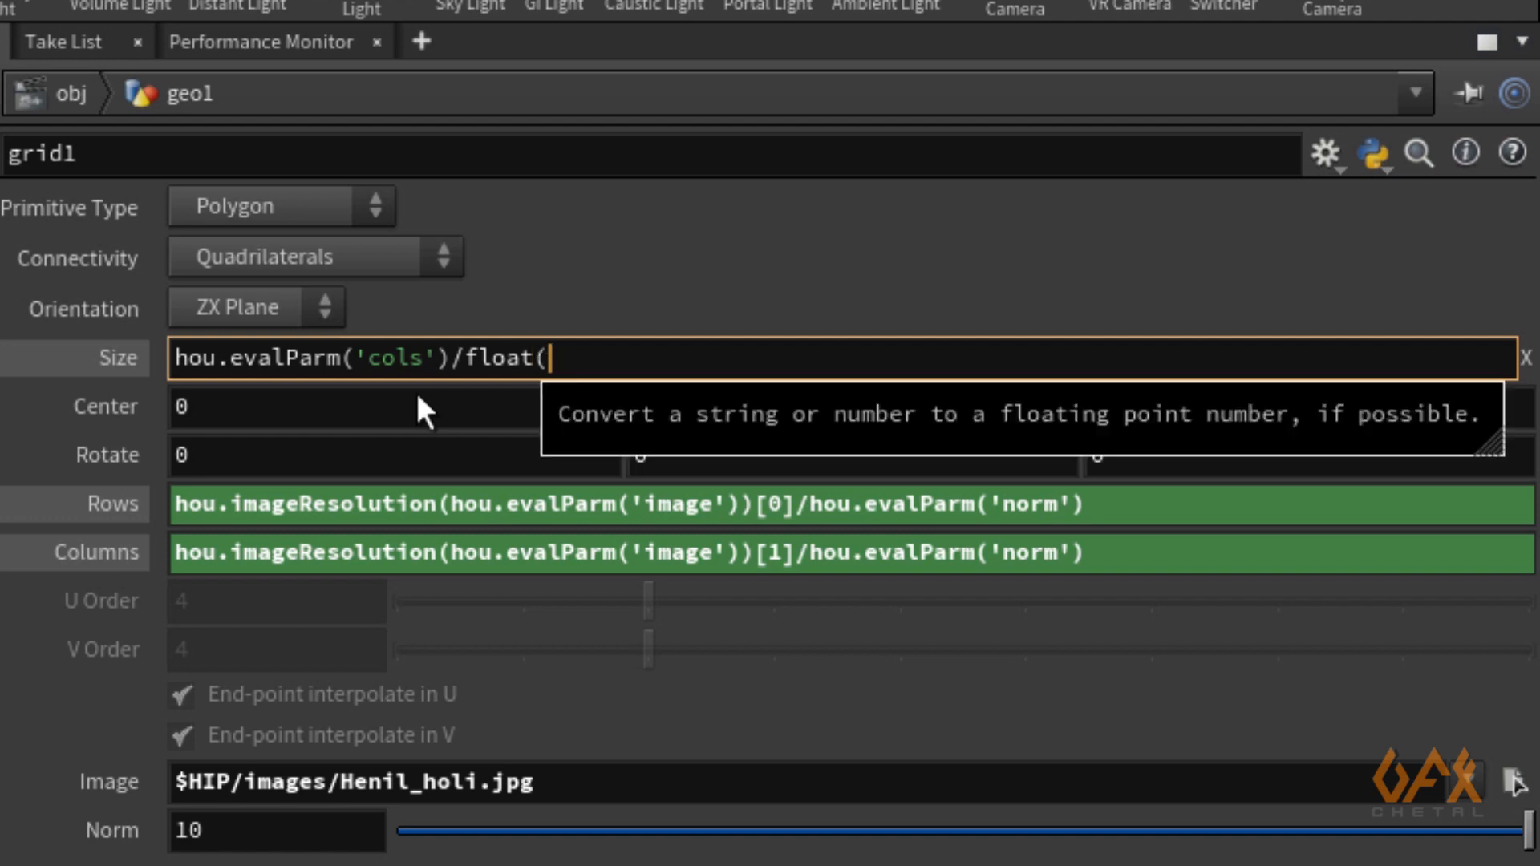
text(hou)
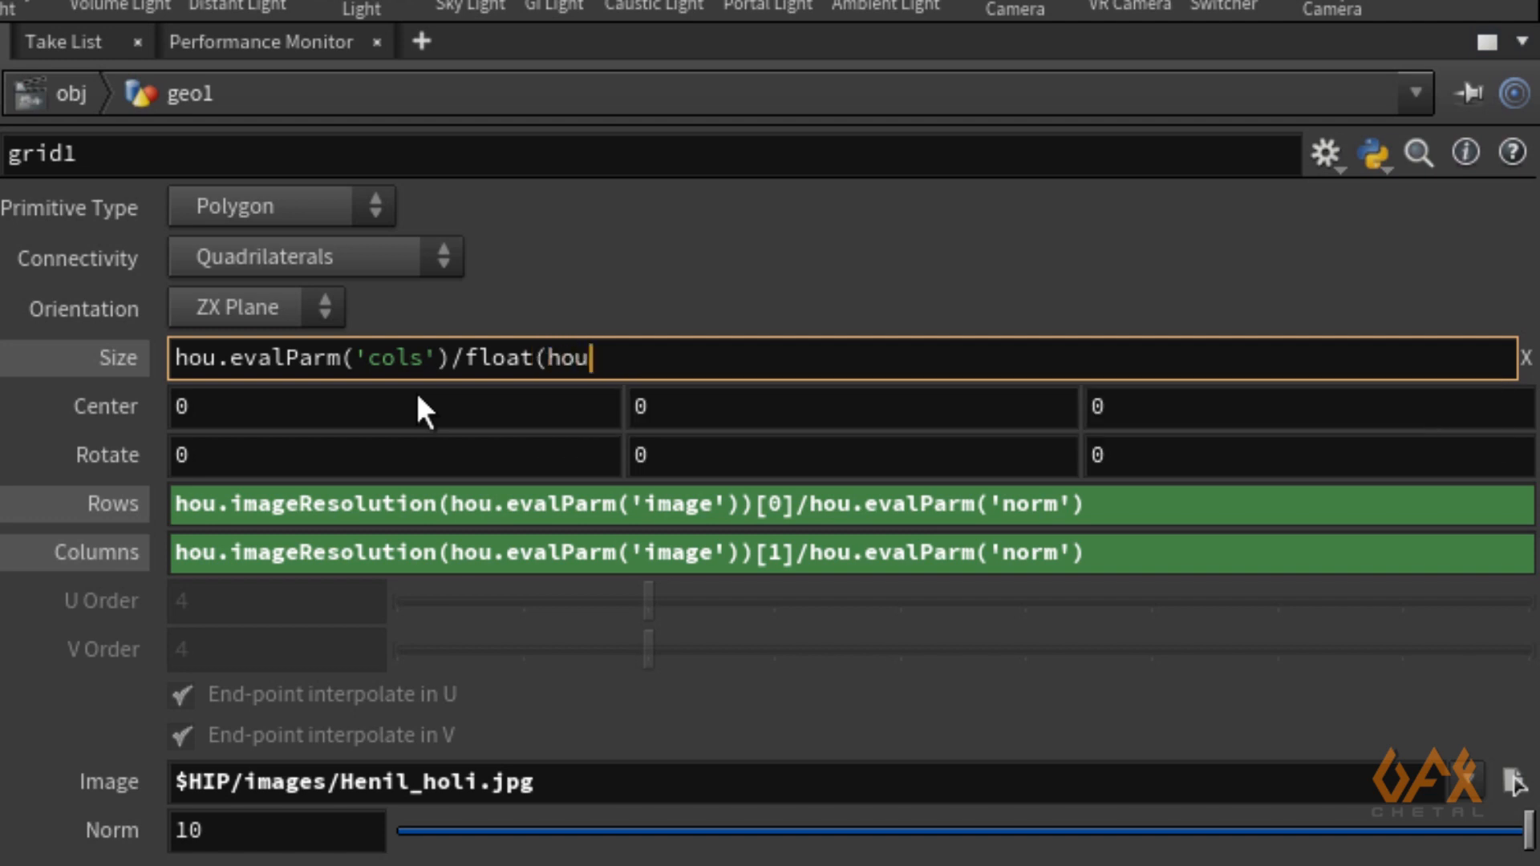
text(.eva)
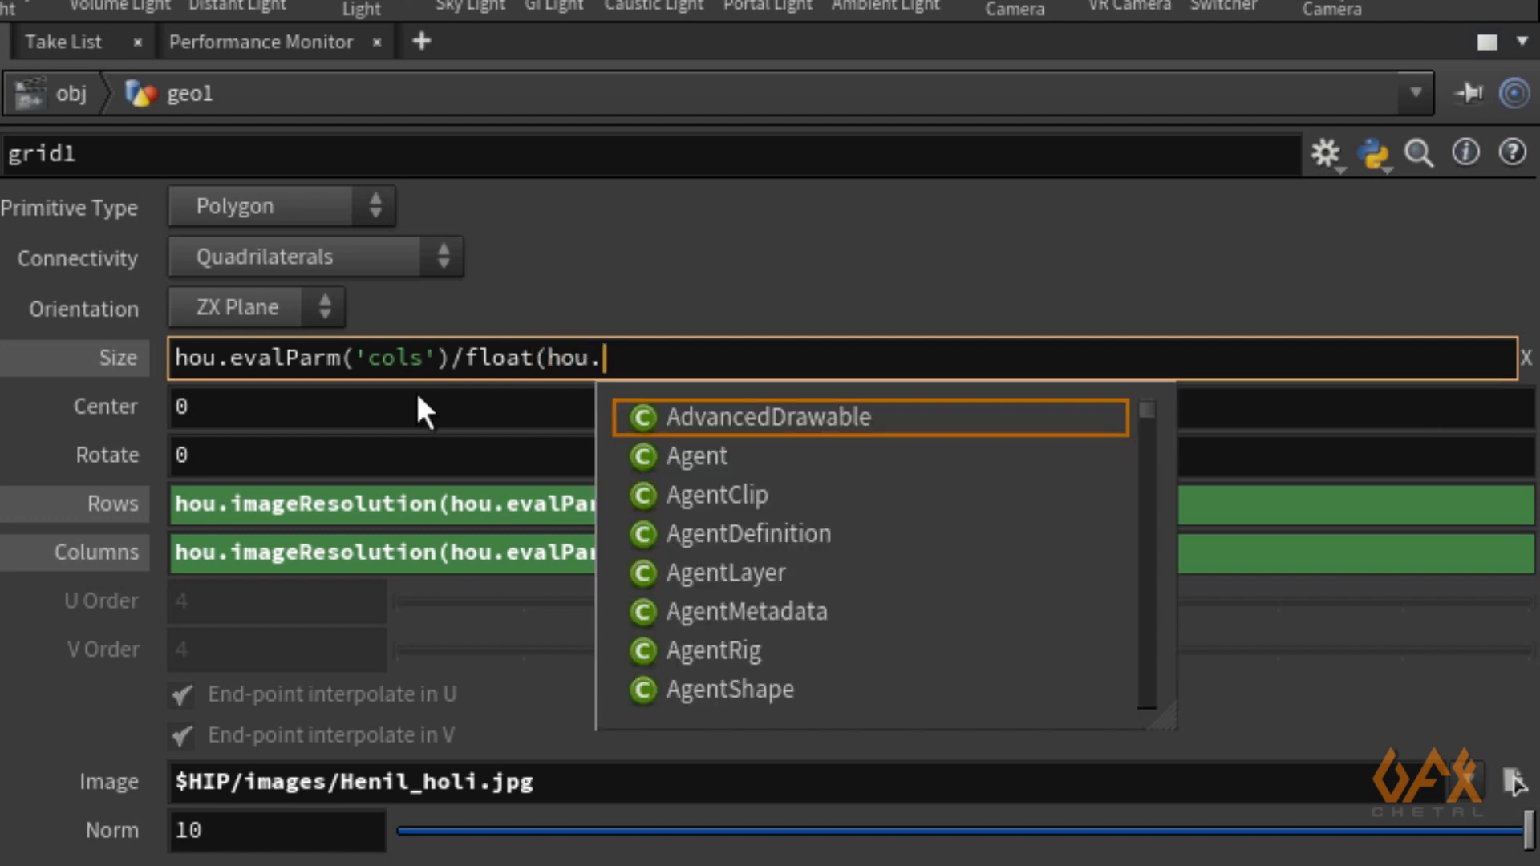
text(lP)
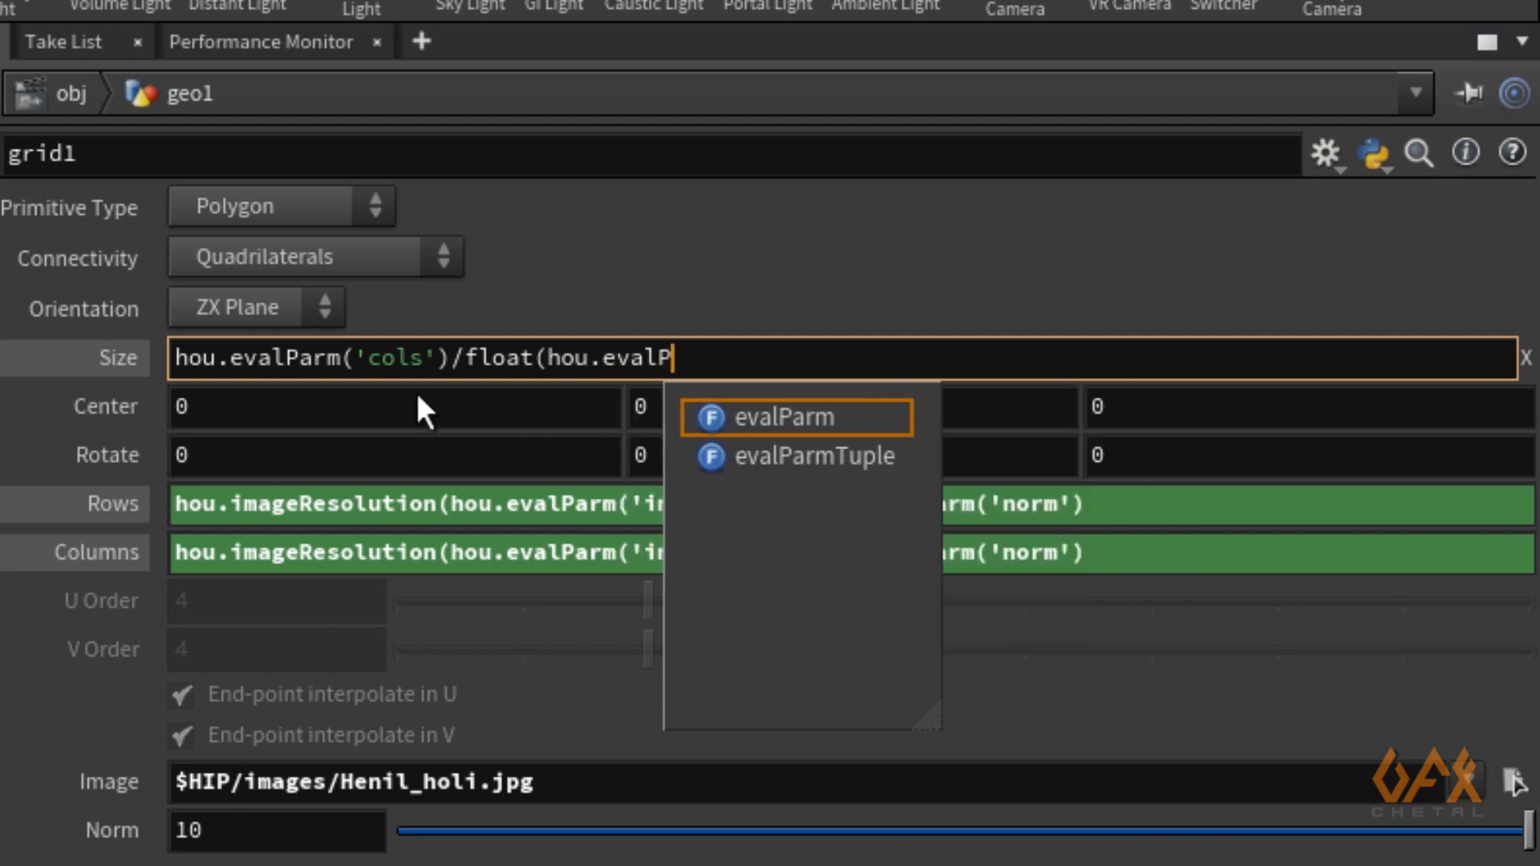
key(Down)
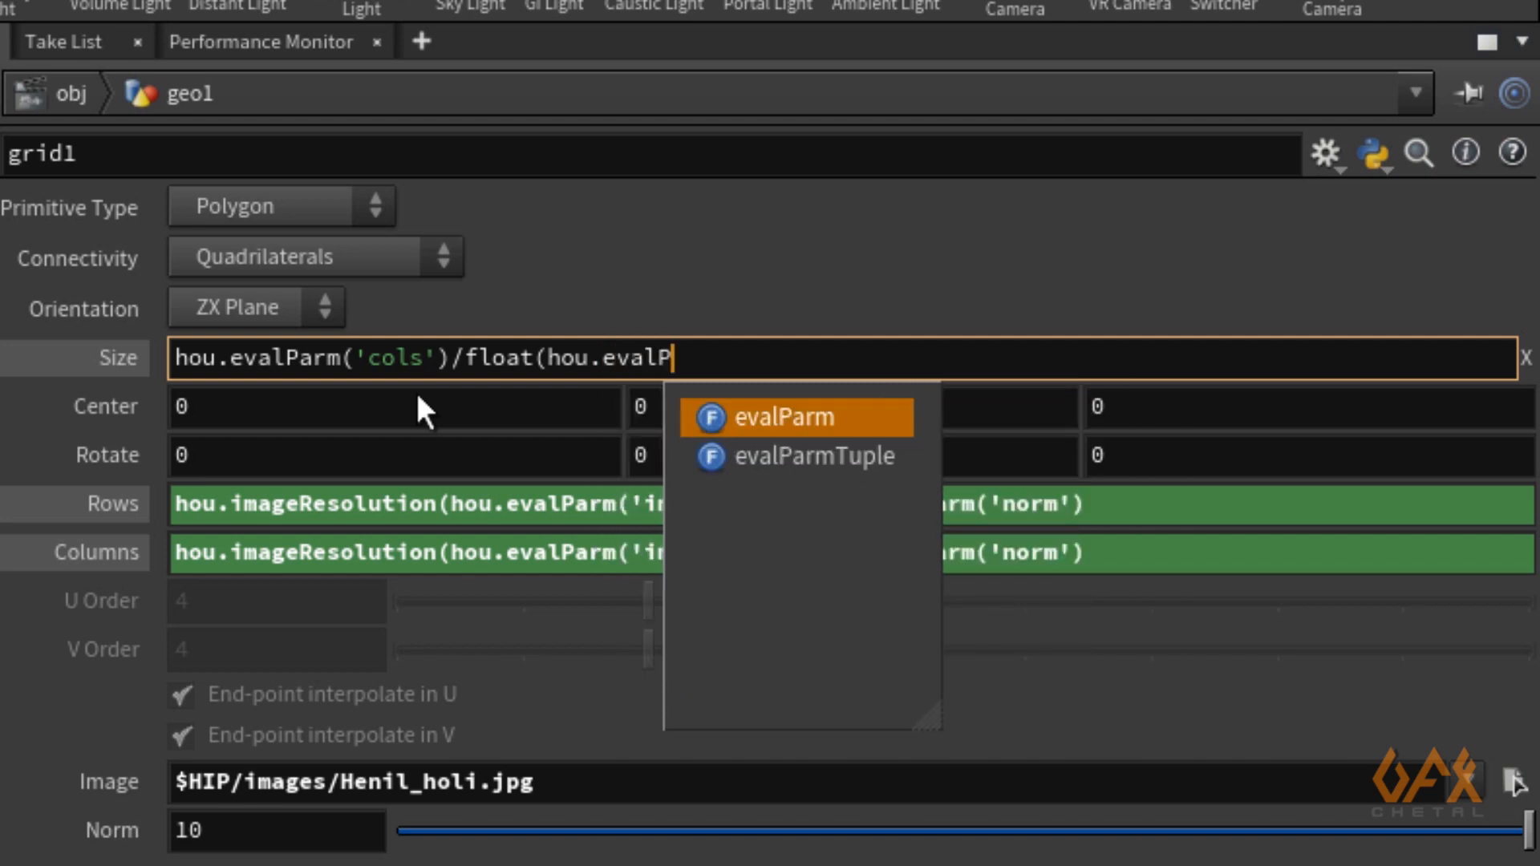
text(arm()
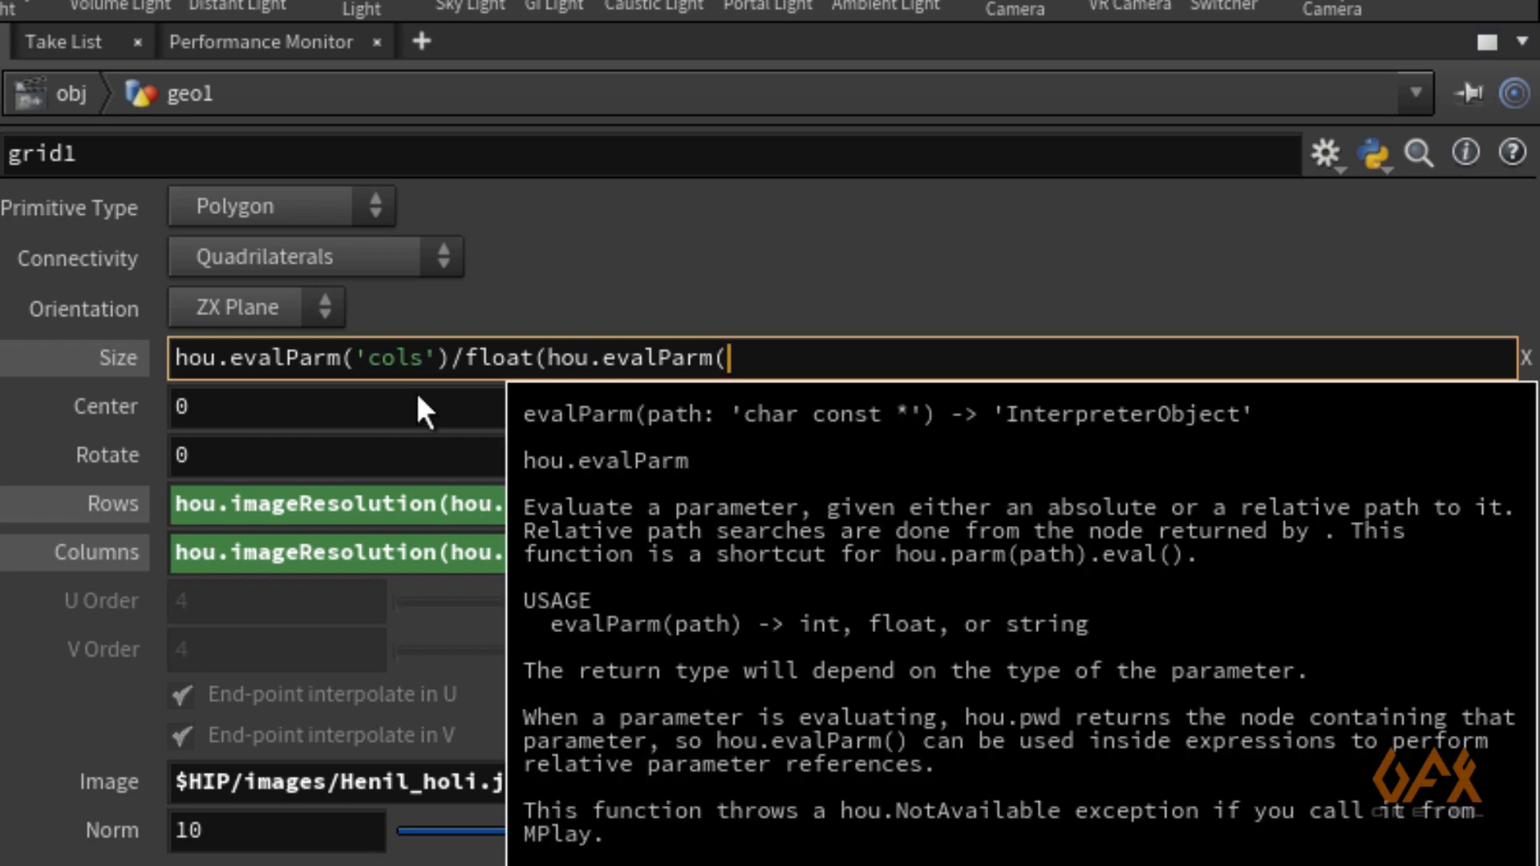
text('row)
key(Return)
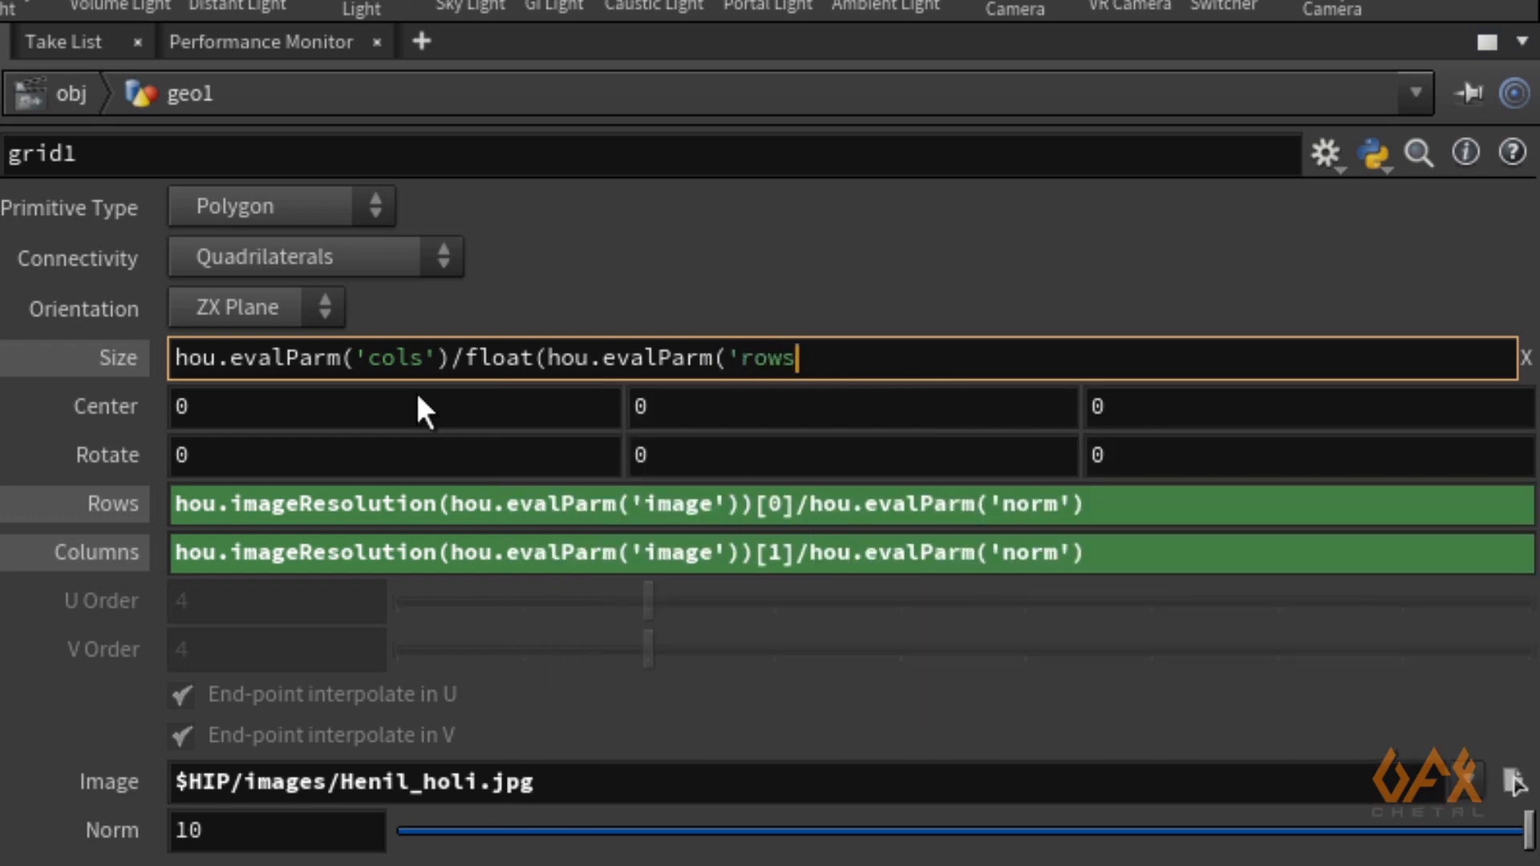
- Close the rows term's brackets, multiply the X Size expression by hou.evalParm('sizey'), and apply it
text('))*hou.ev)
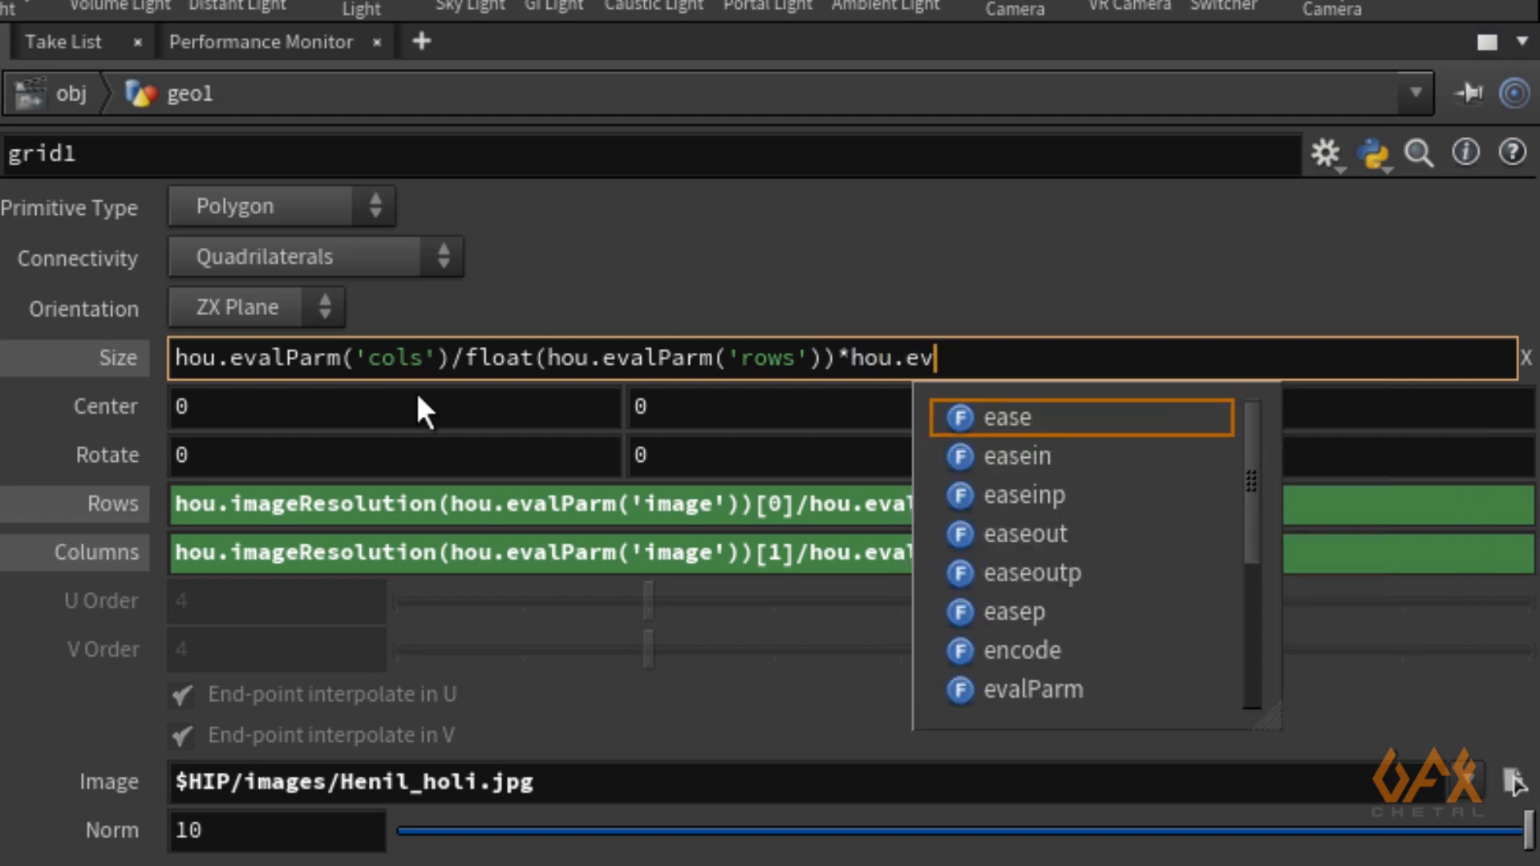
text(alParm)
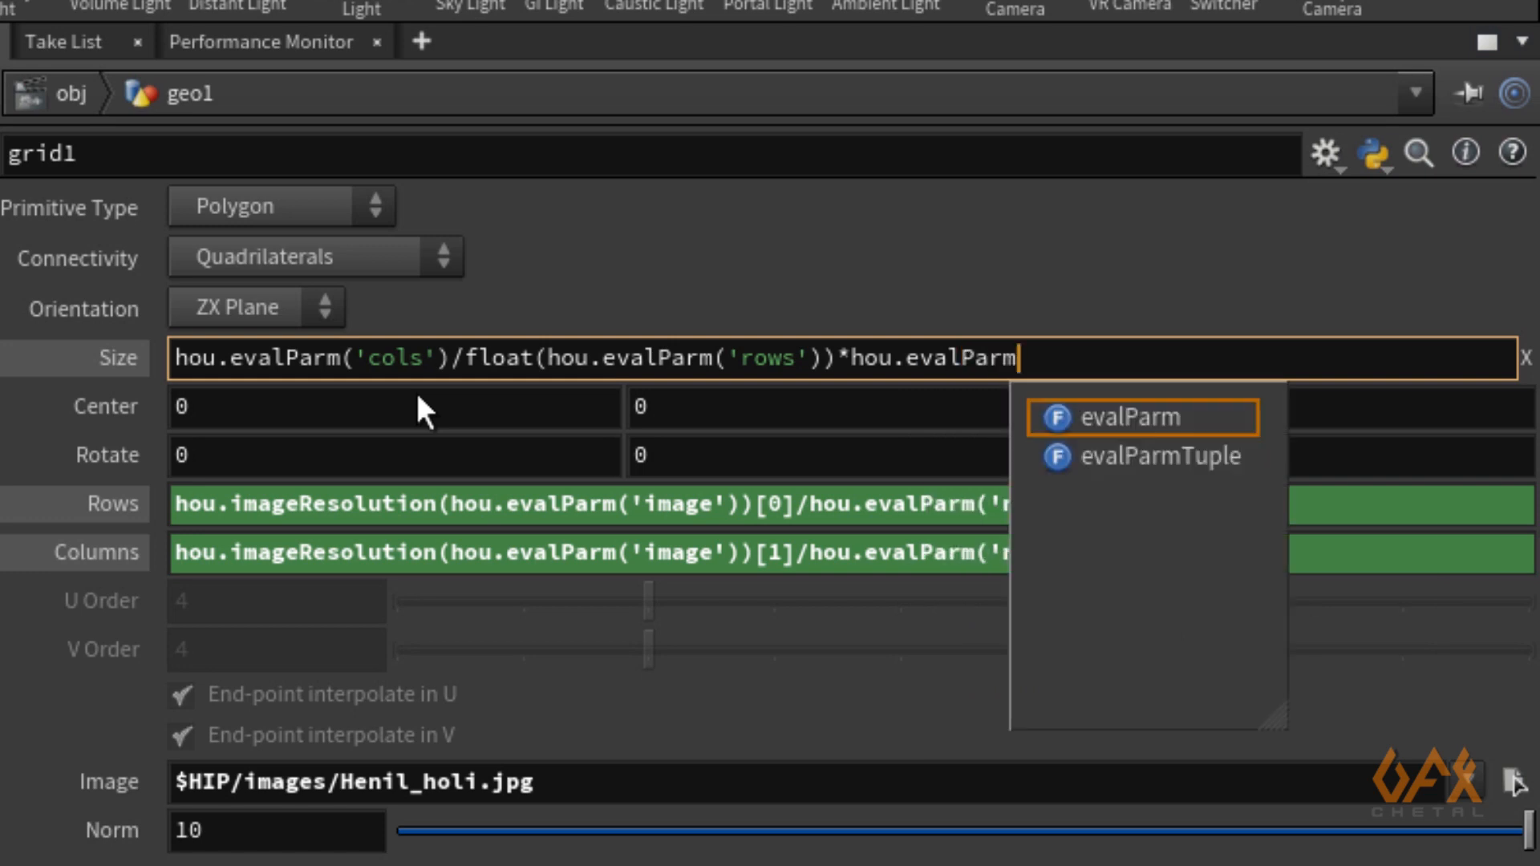
text(()
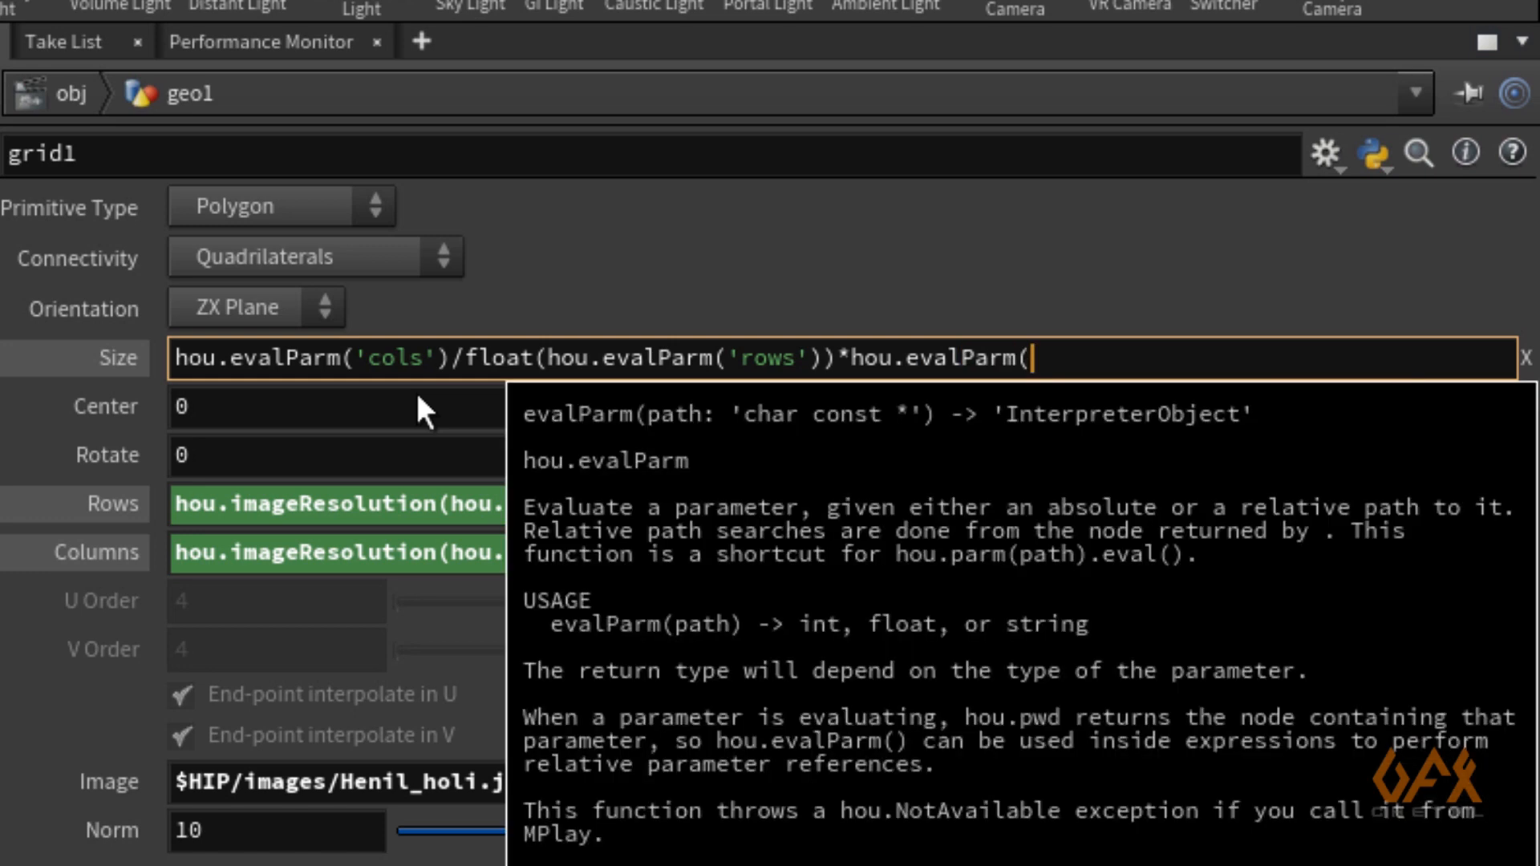
text(')
text(size)
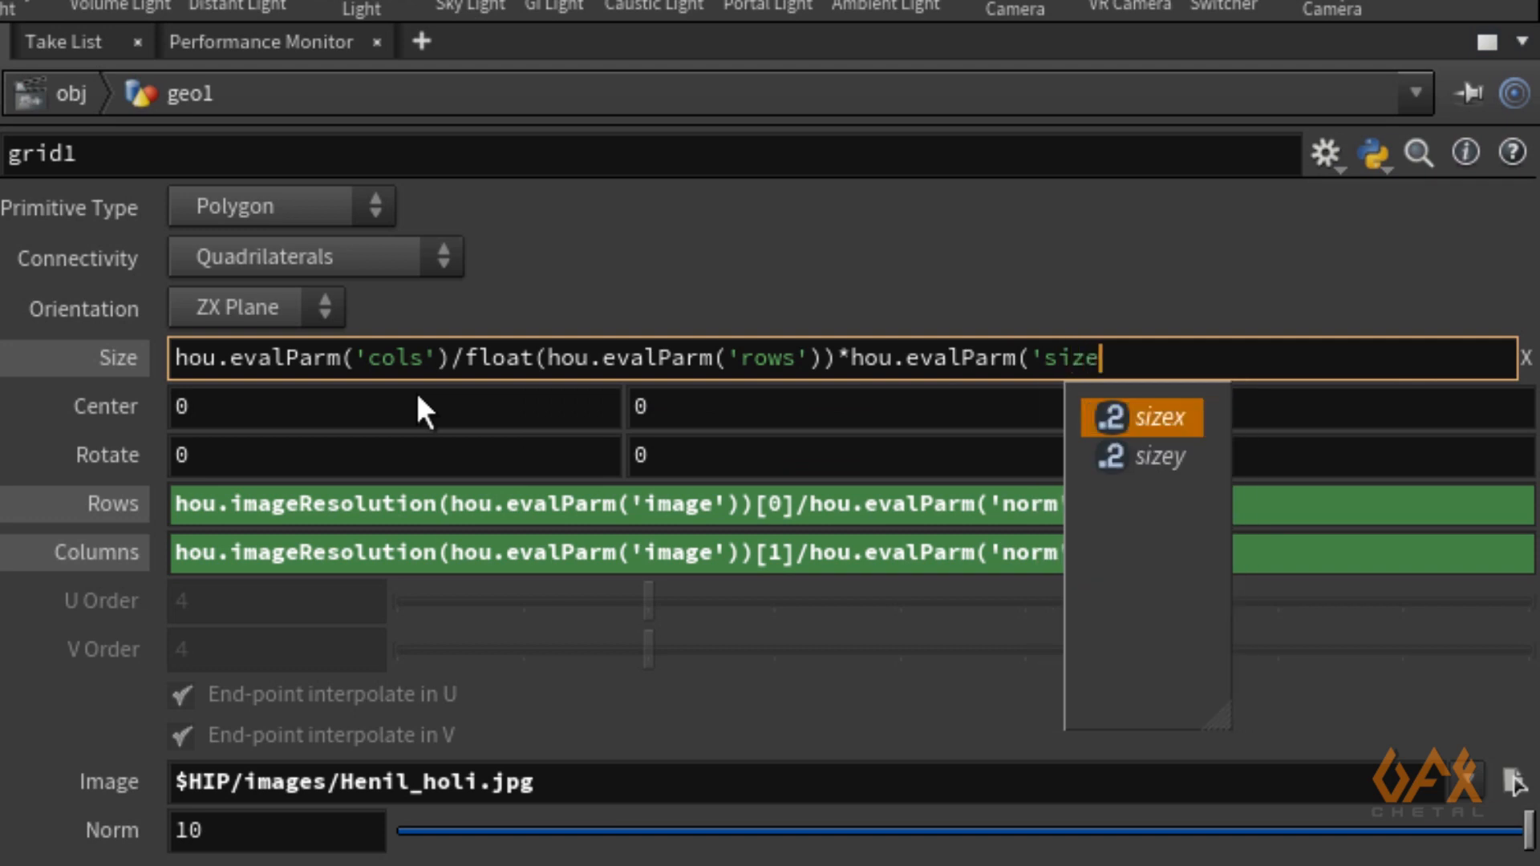
key(Down)
key(Return)
text('))
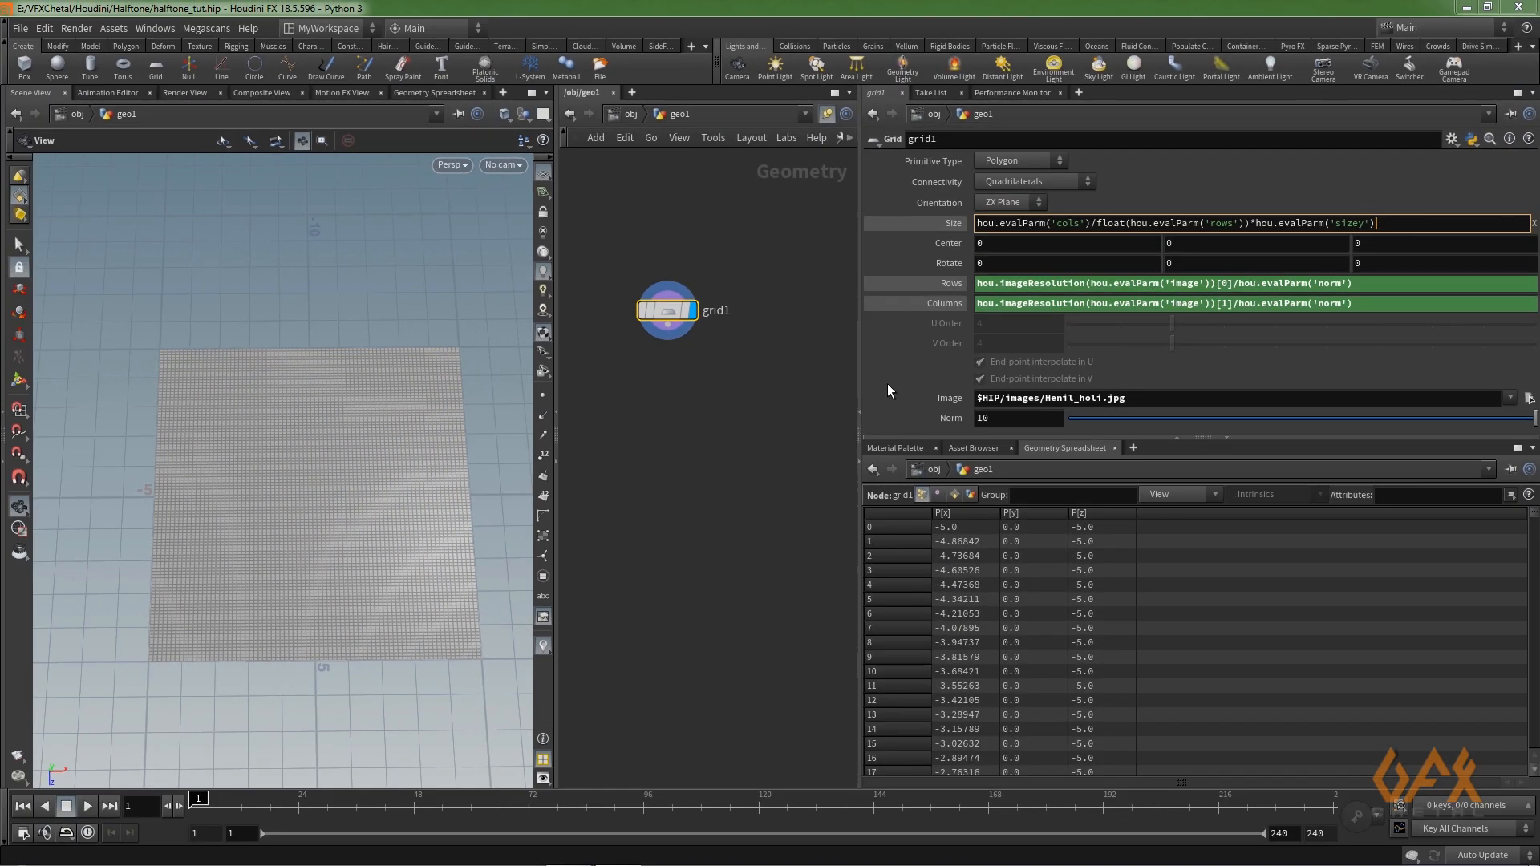
click(887, 383)
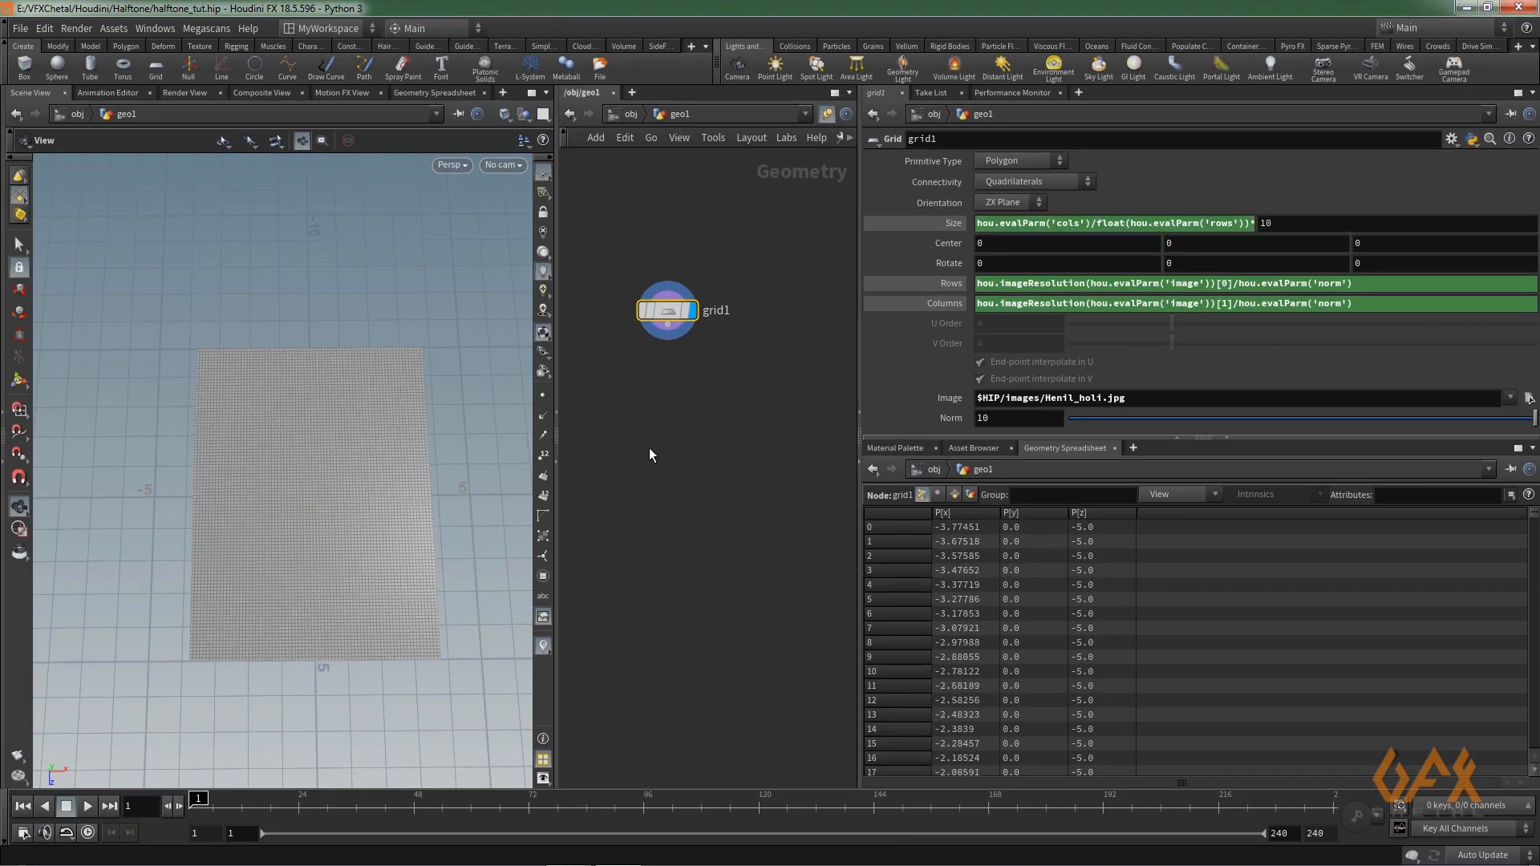
- Set the grid's Norm parameter to 5
drag(323, 498, 192, 433)
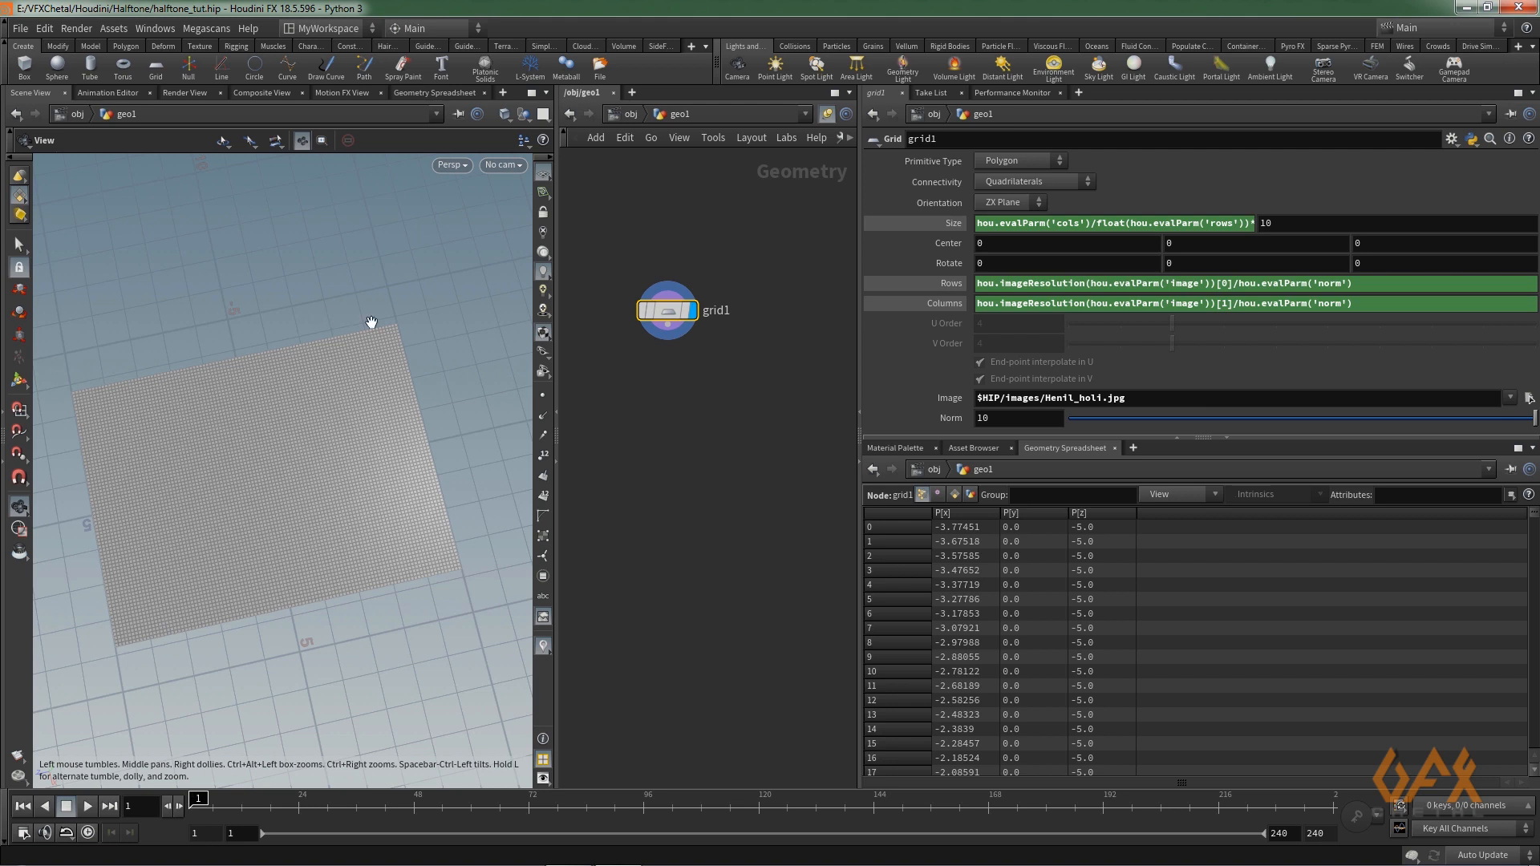
right_drag(311, 435, 120, 550)
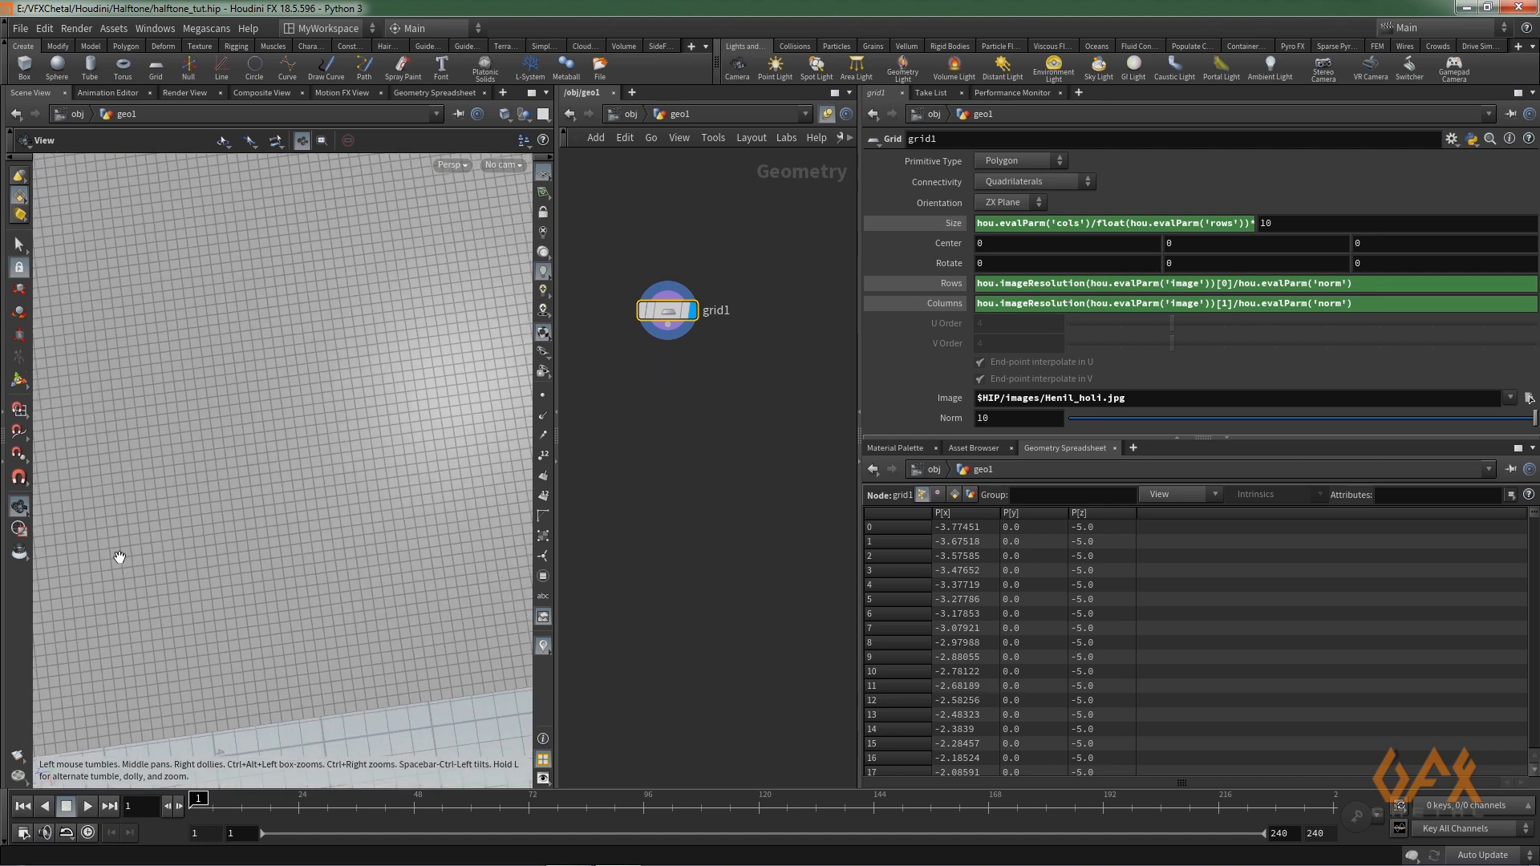
double_click(975, 418)
text(5)
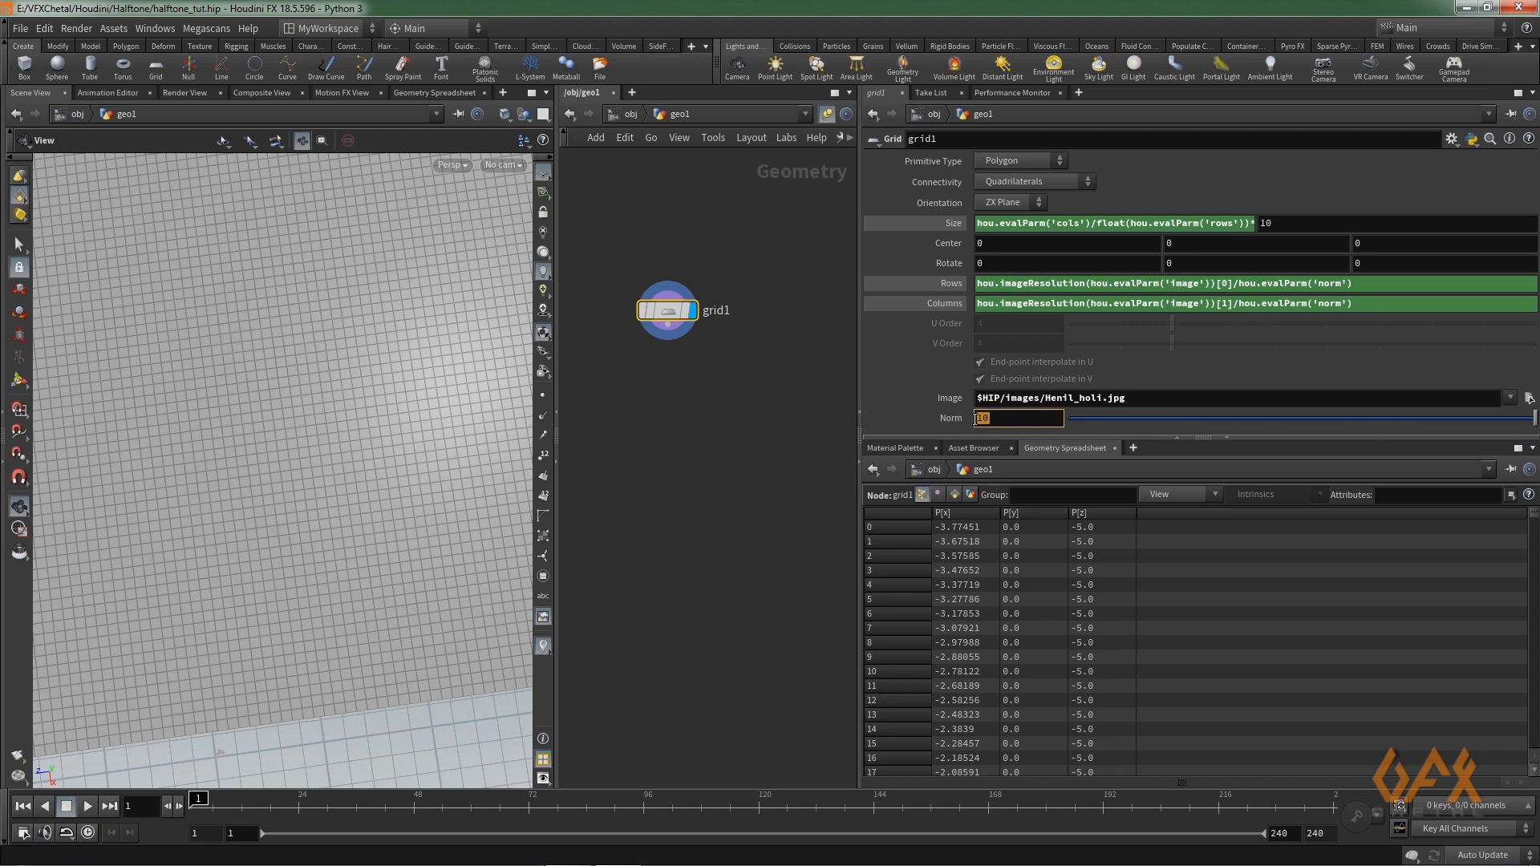
key(Return)
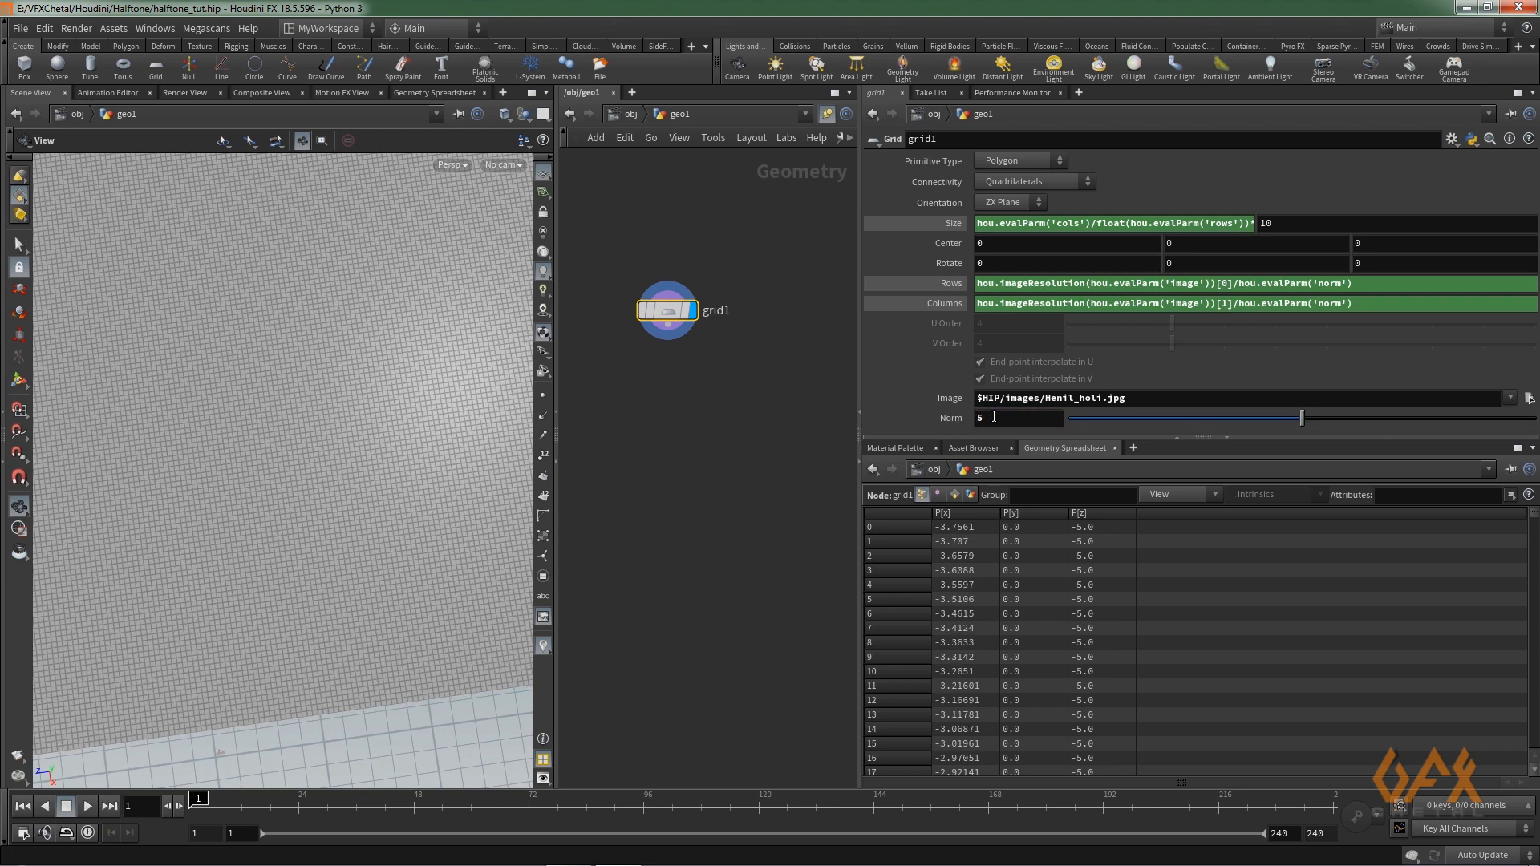
- Set the grid's Norm parameter to 20
drag(989, 419, 956, 418)
text(20)
key(Return)
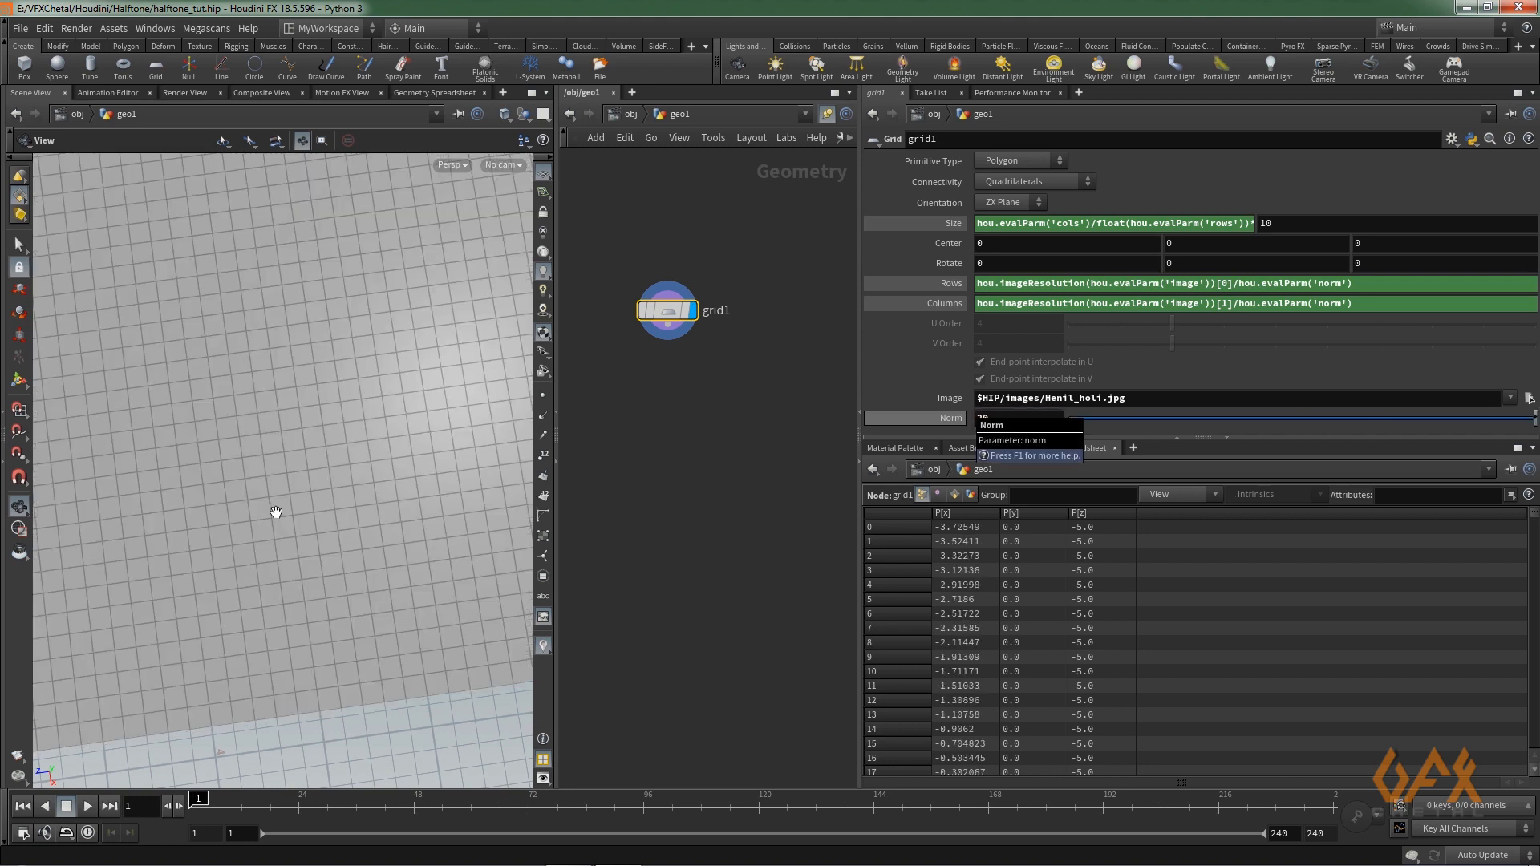
- Set the grid's Norm parameter to 10 and bring the whole grid into view
drag(987, 420, 951, 431)
text(10)
key(Return)
scroll(123, 499, down, 3)
drag(124, 499, 286, 526)
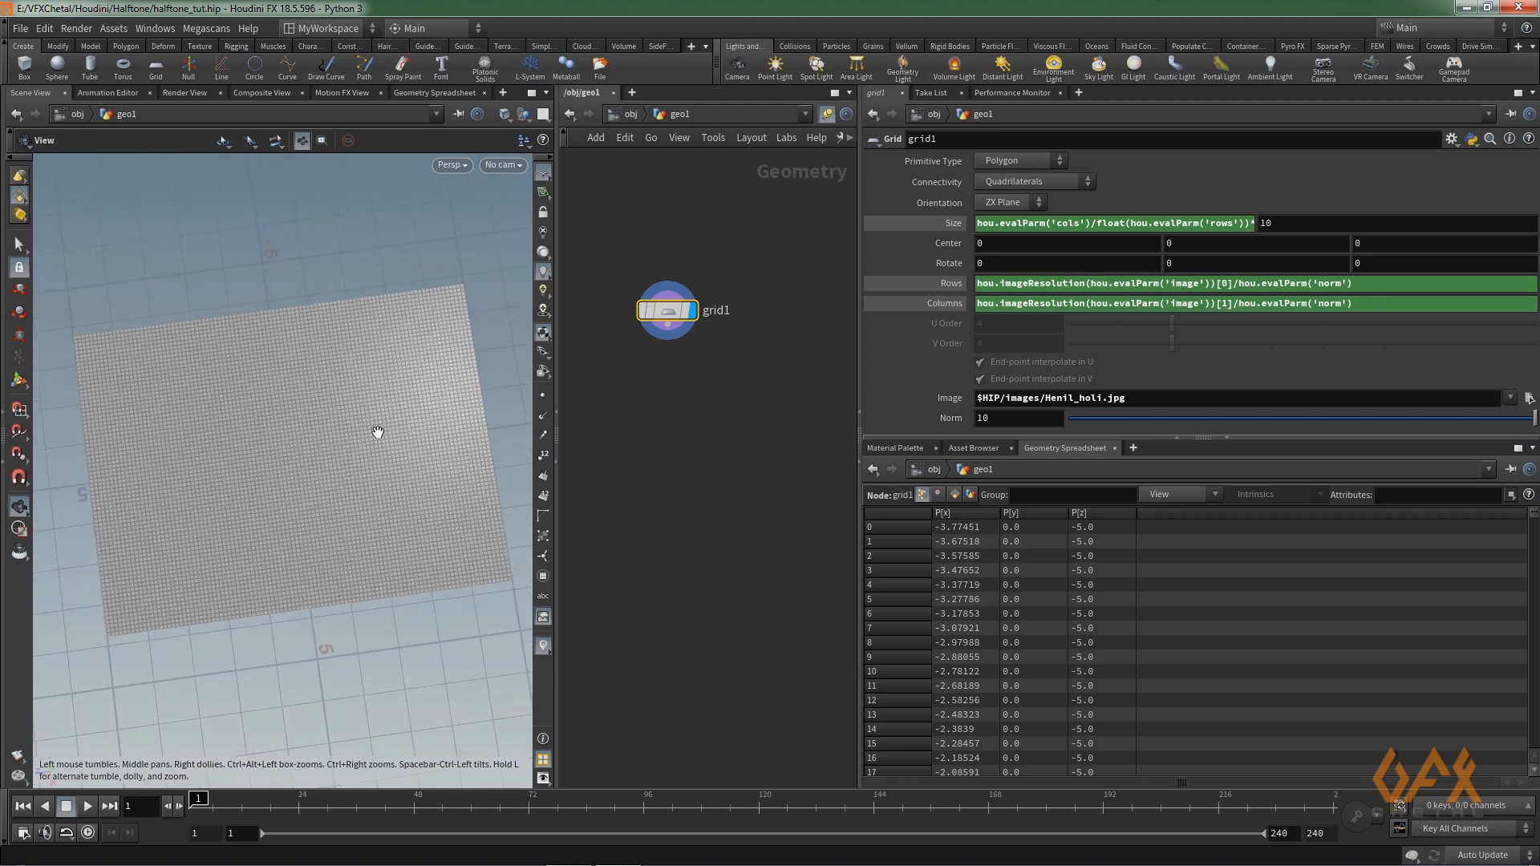
- Add a UV Unwrap node connected after grid1 and make it the displayed node
click(669, 330)
text(uvun)
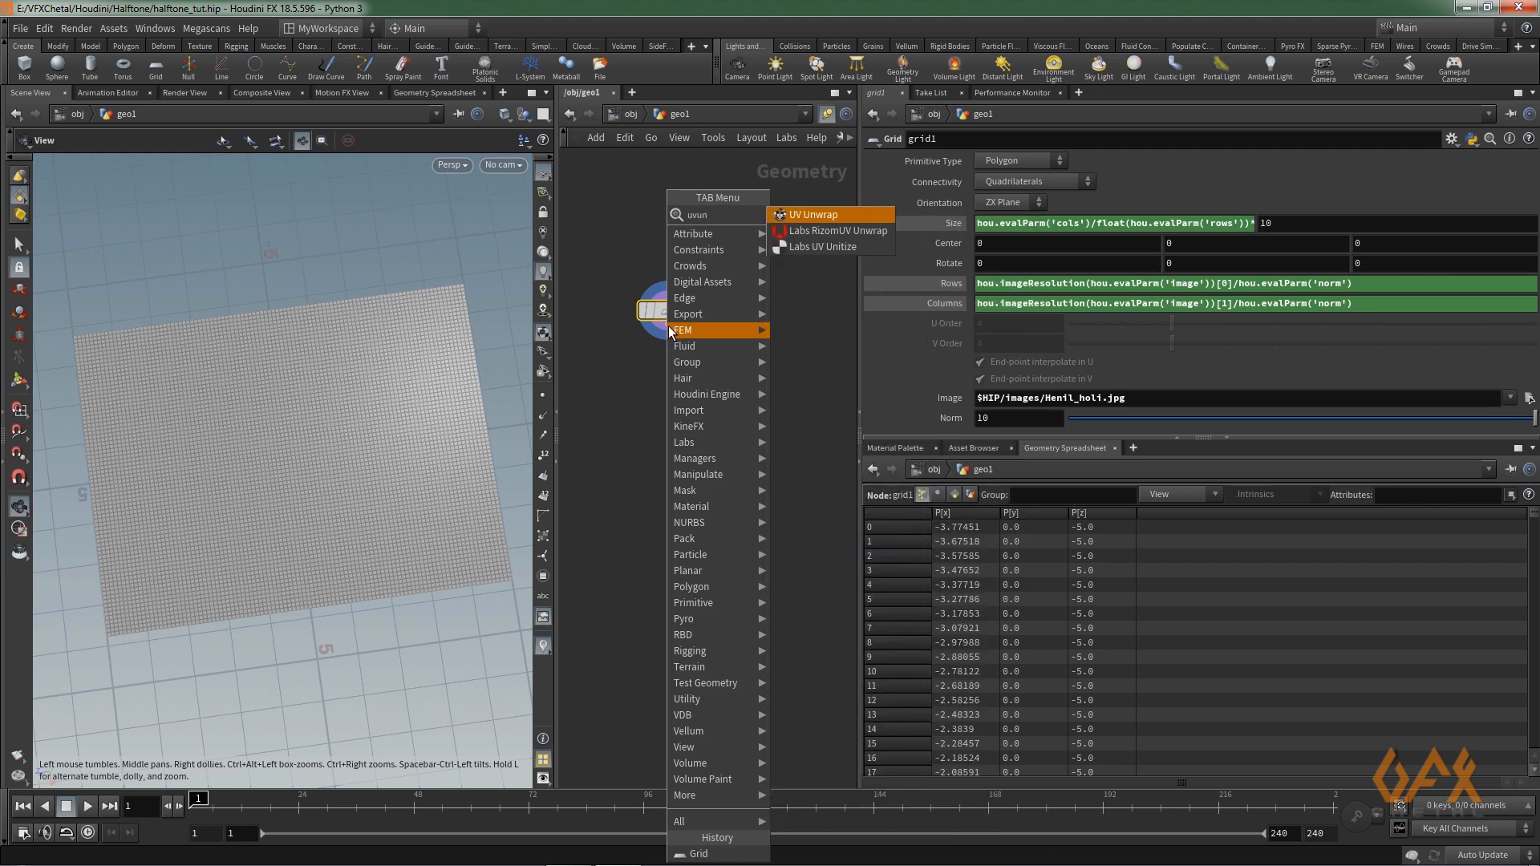
key(Return)
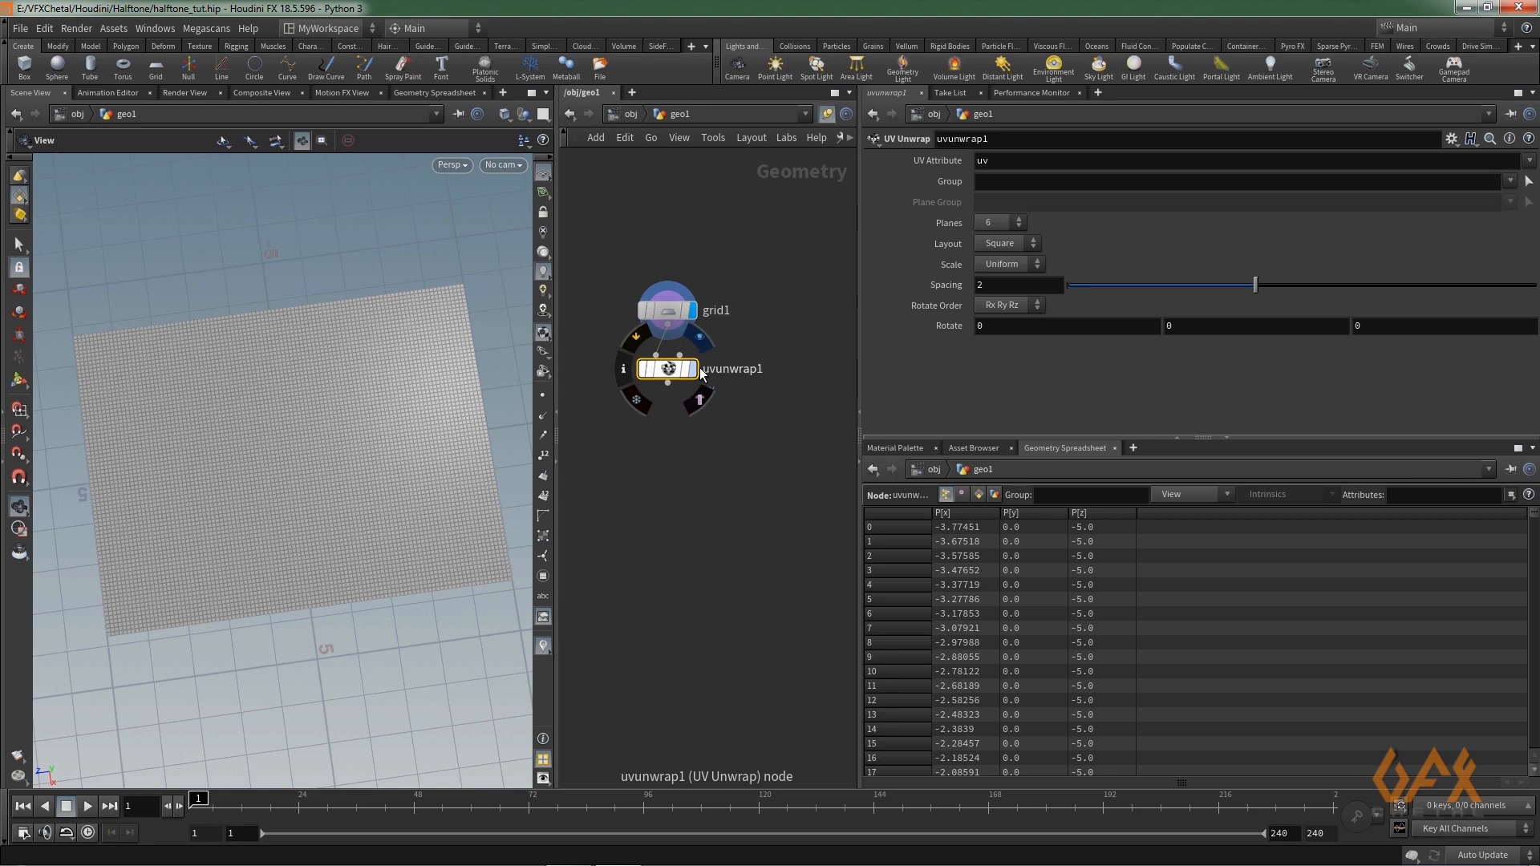
click(693, 369)
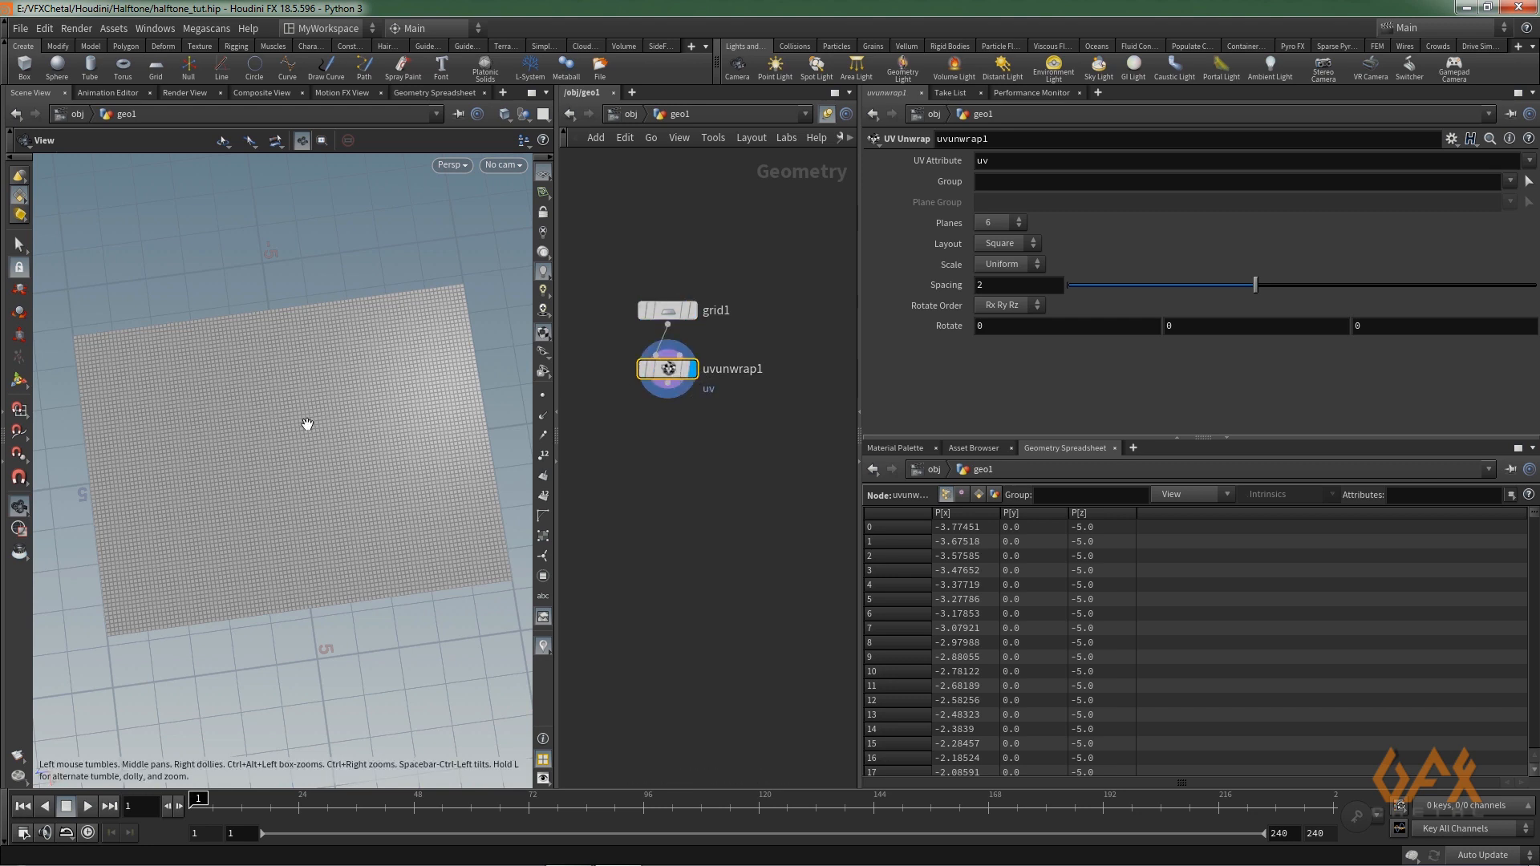
- Show the UV view and set the UV Unwrap's Planes to 8 and Layout to Strip
key(space+5)
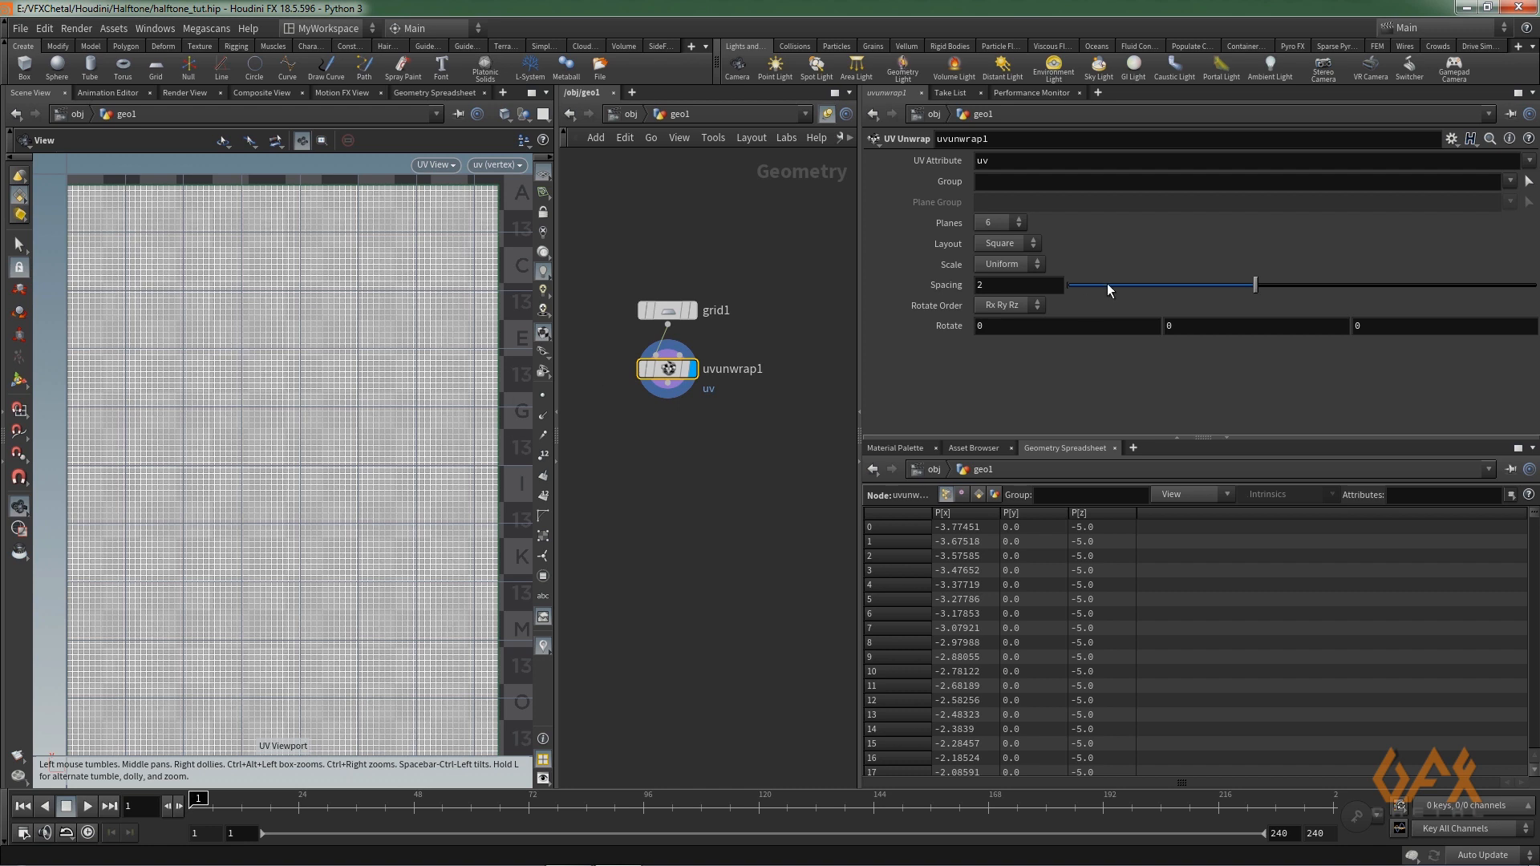
click(1012, 224)
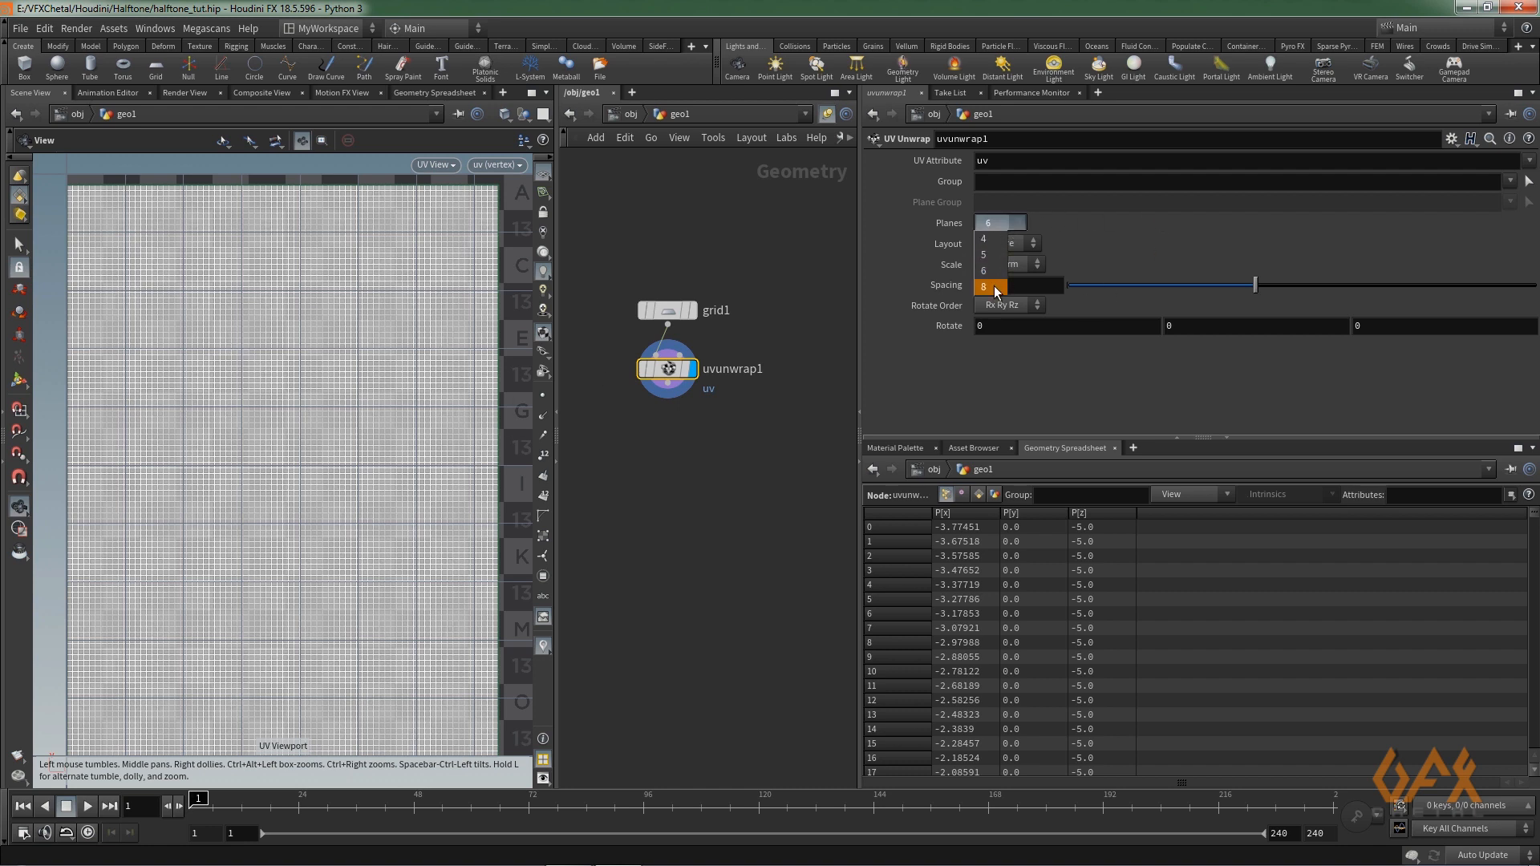
click(992, 287)
click(1001, 245)
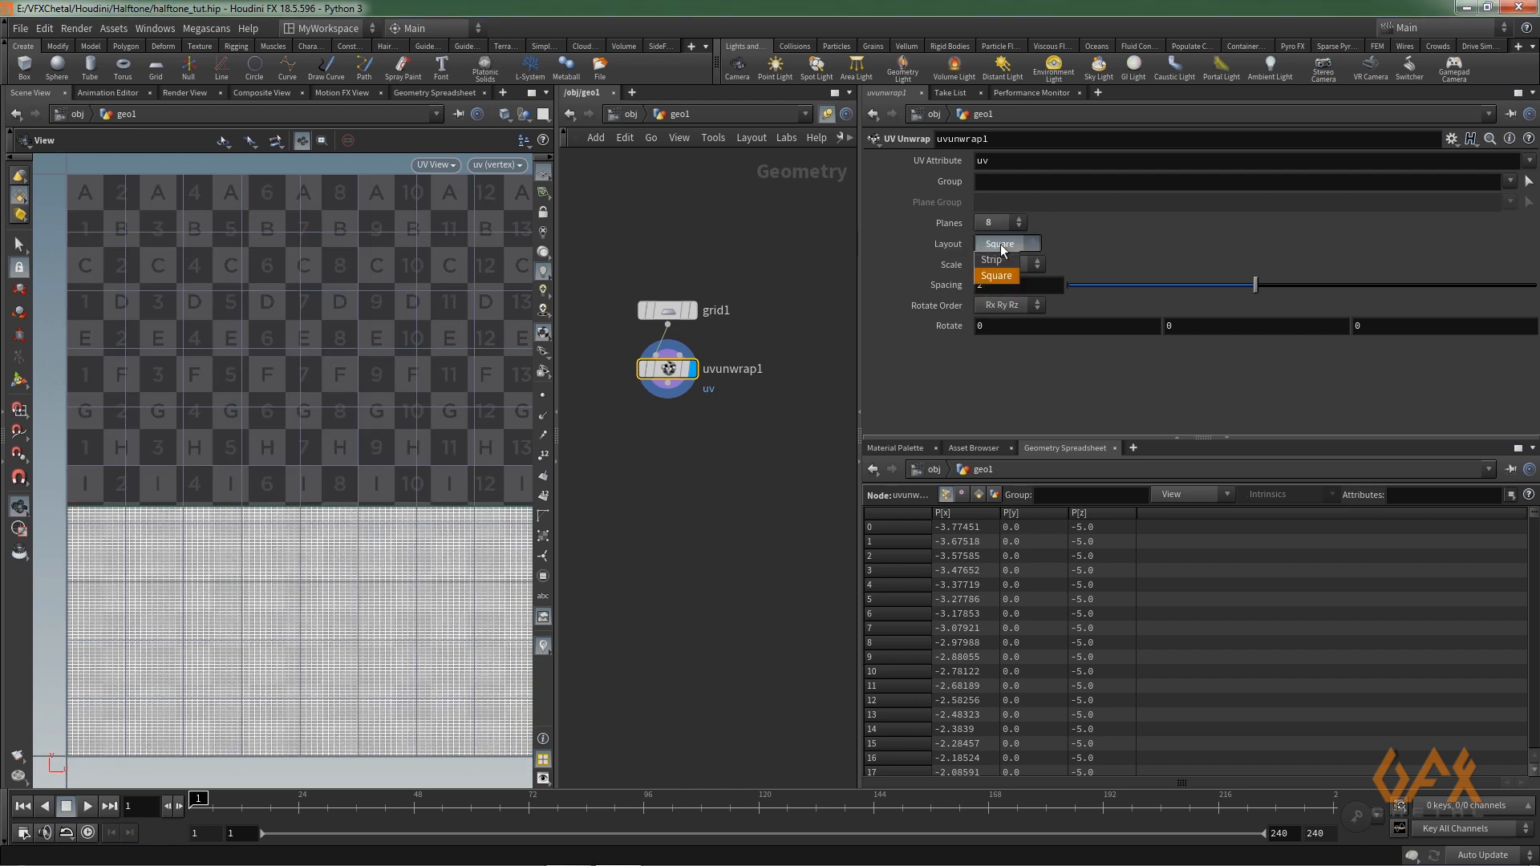
click(992, 259)
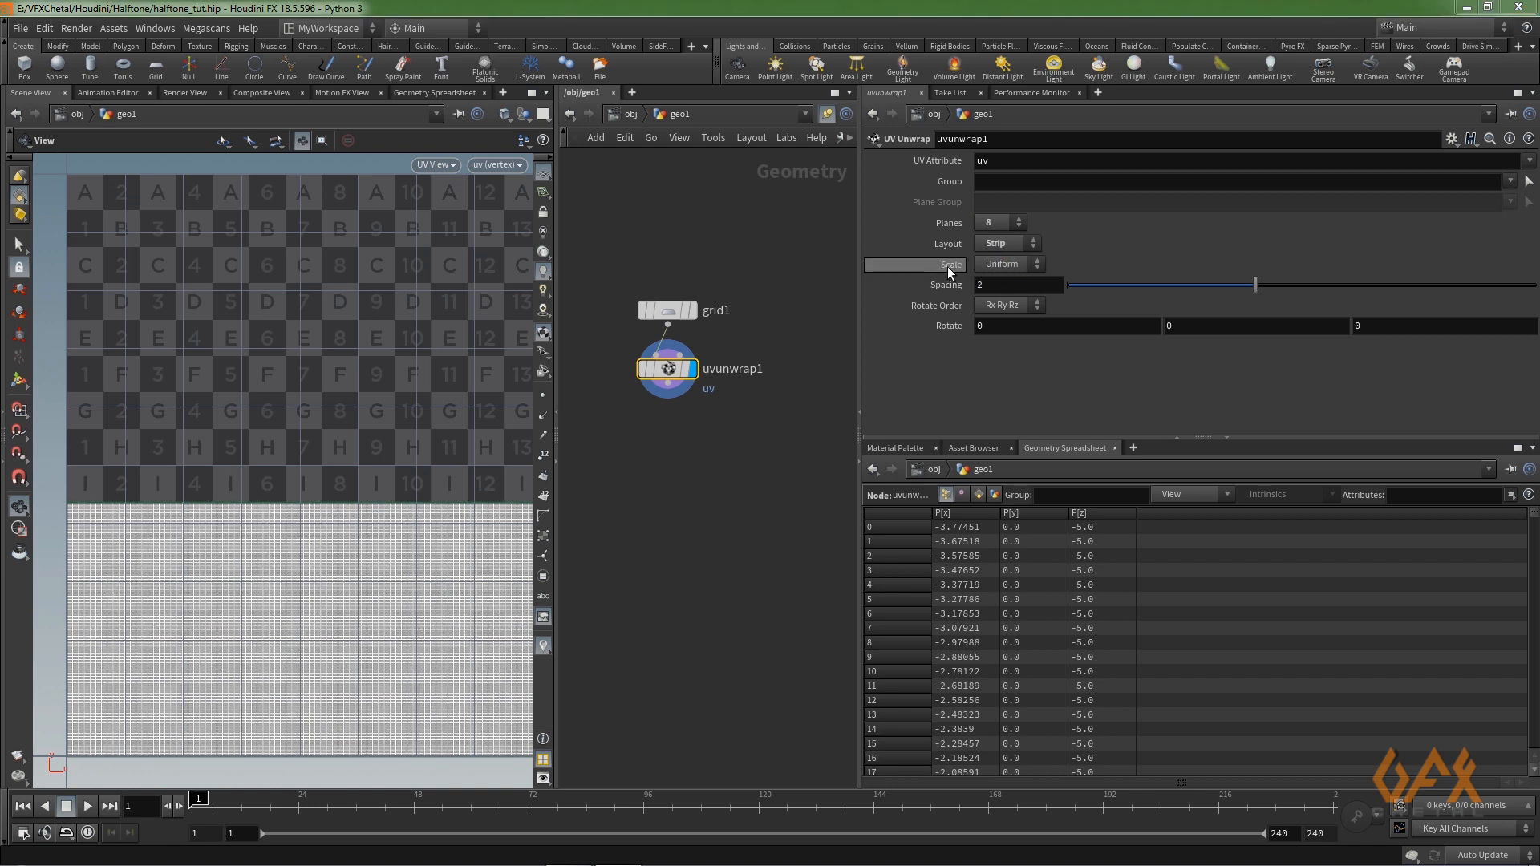
- Set the UV Unwrap's Scale to Stretch, check the UV layout, and return to the perspective view
click(1007, 265)
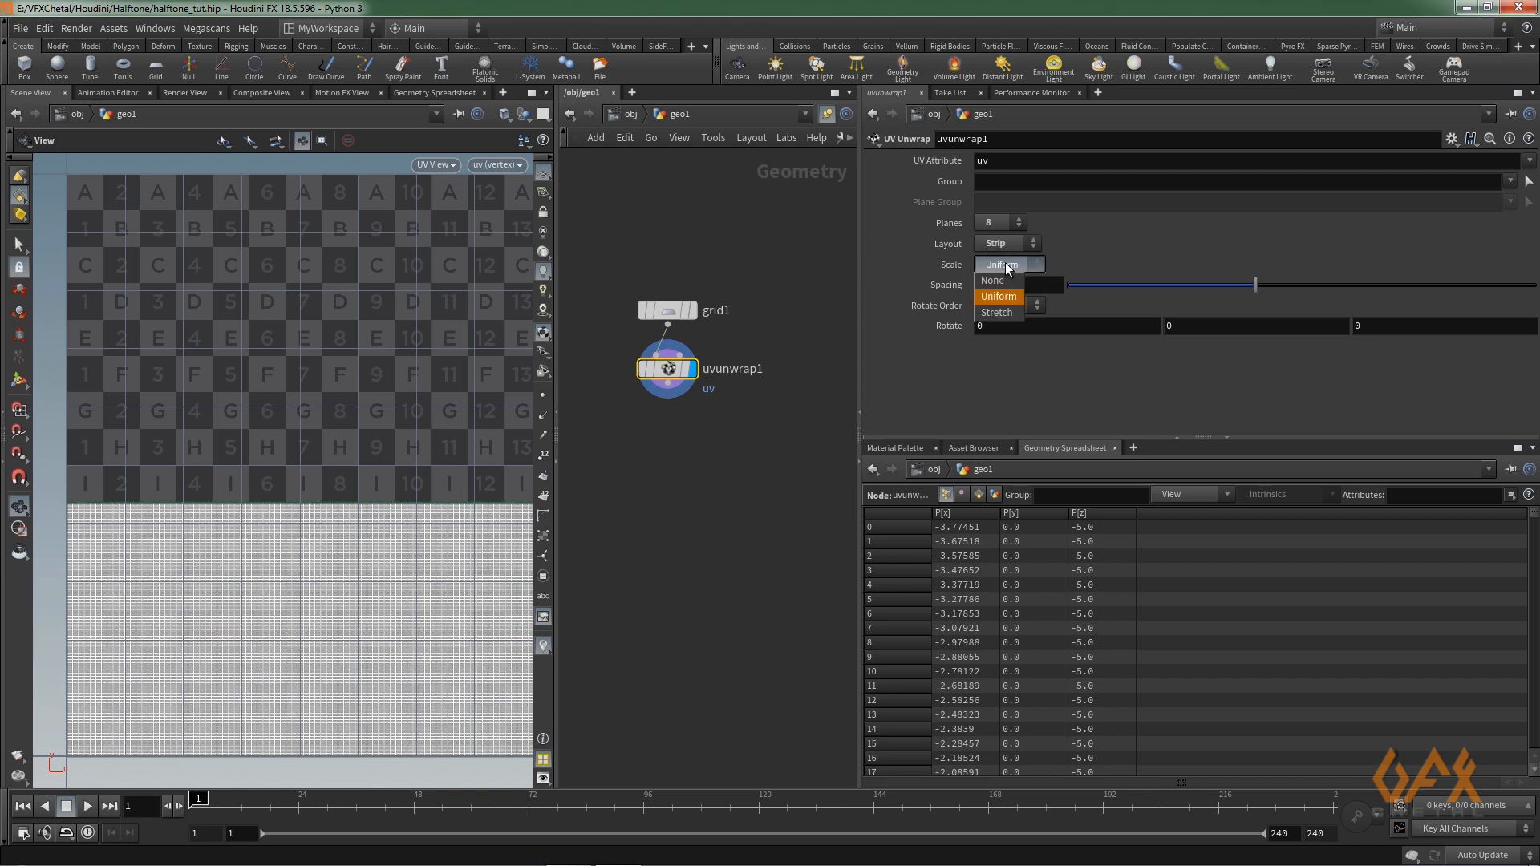
click(999, 313)
scroll(145, 455, down, 3)
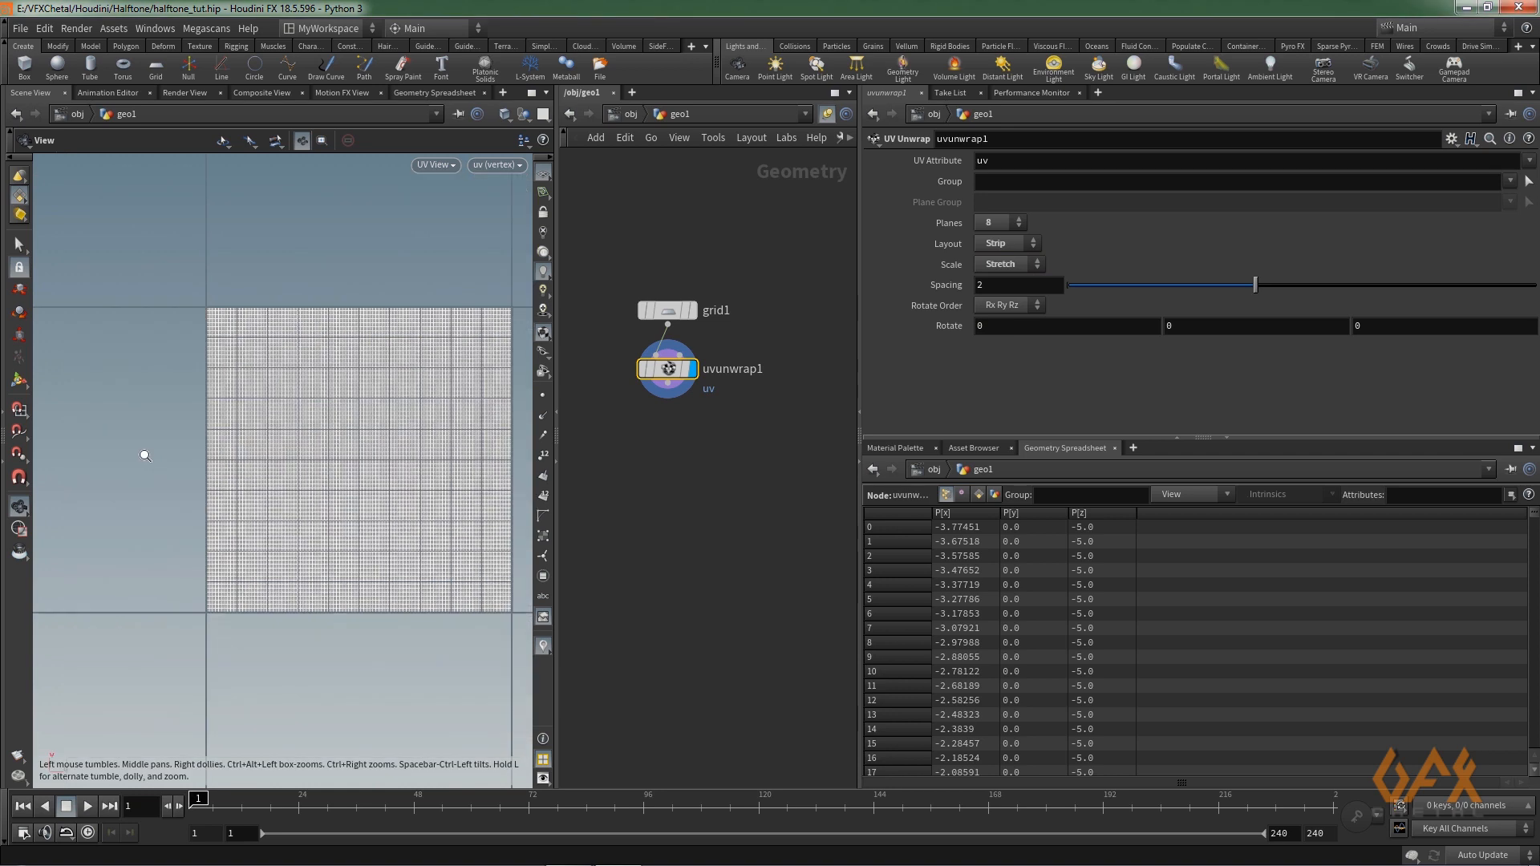
scroll(241, 455, down, 2)
middle_drag(429, 465, 315, 456)
scroll(313, 440, up, 5)
scroll(340, 443, down, 1)
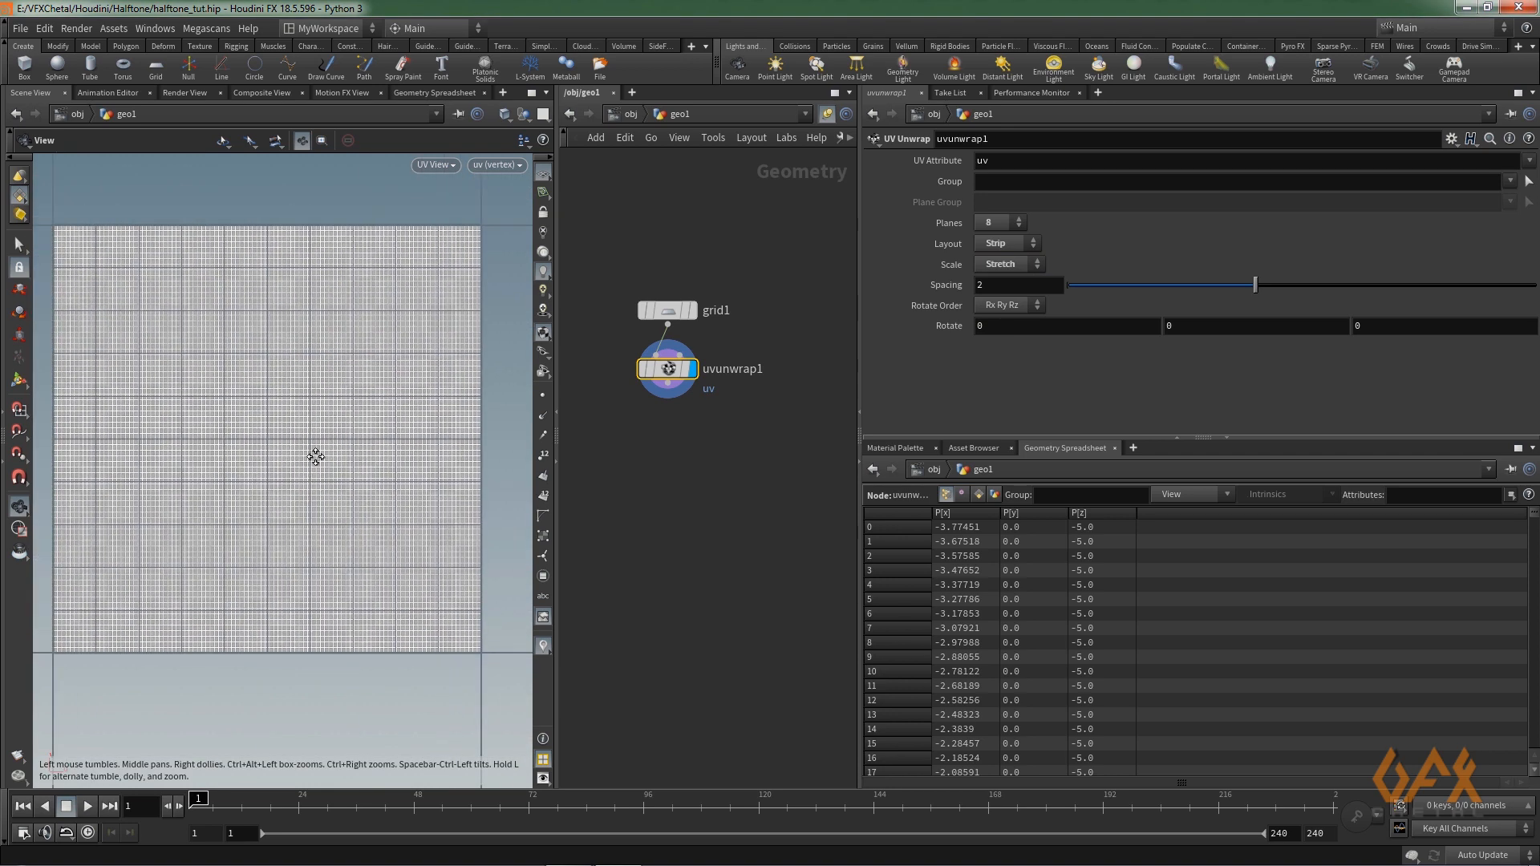
key(space+1)
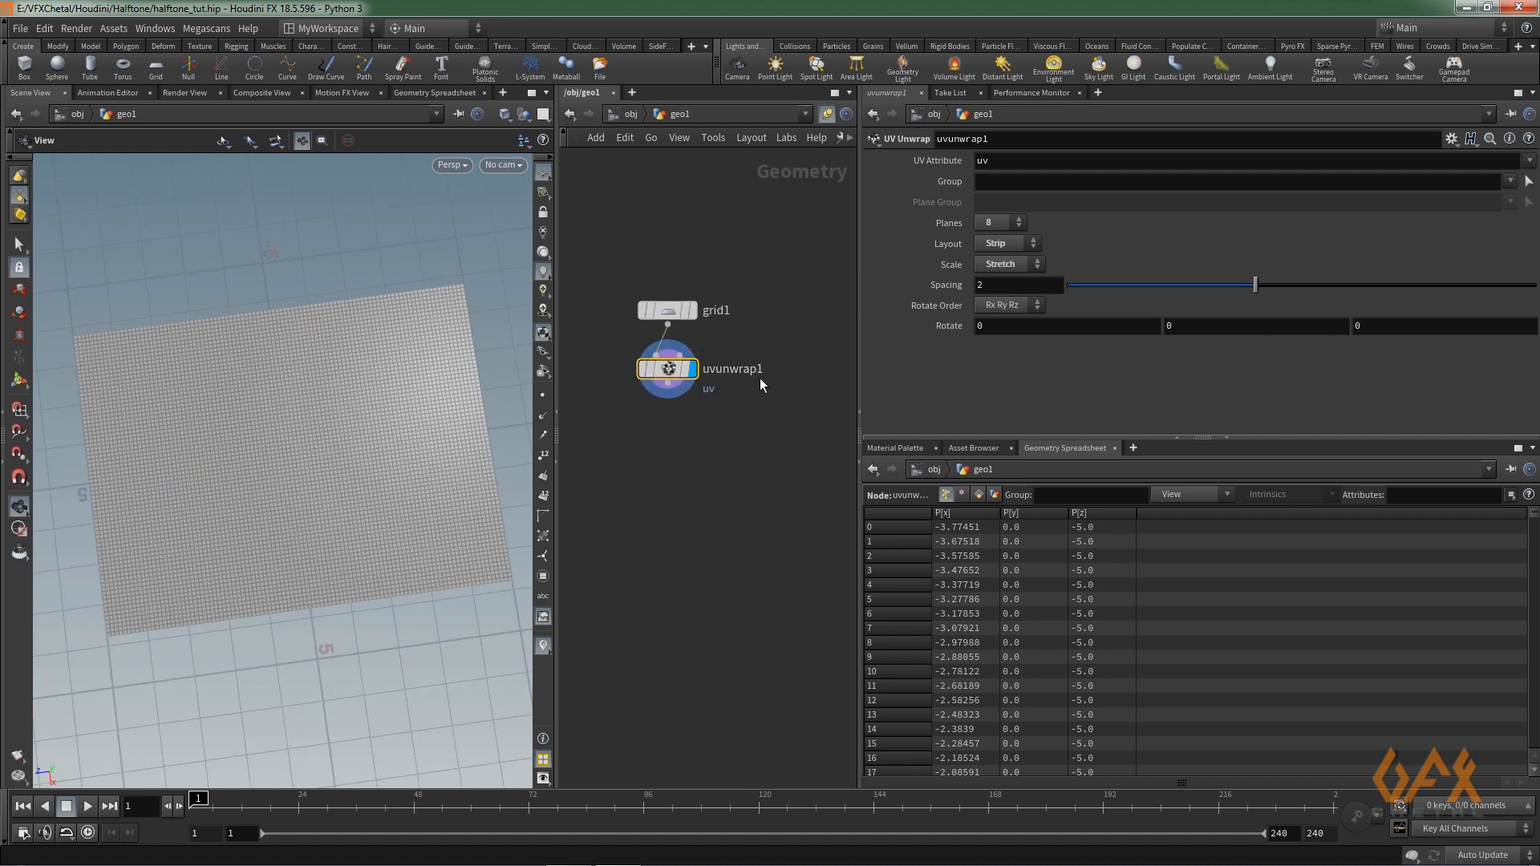
- Check the UV Unwrap's vertex attributes, then add an Attribute Promote node after it and display that node
click(963, 494)
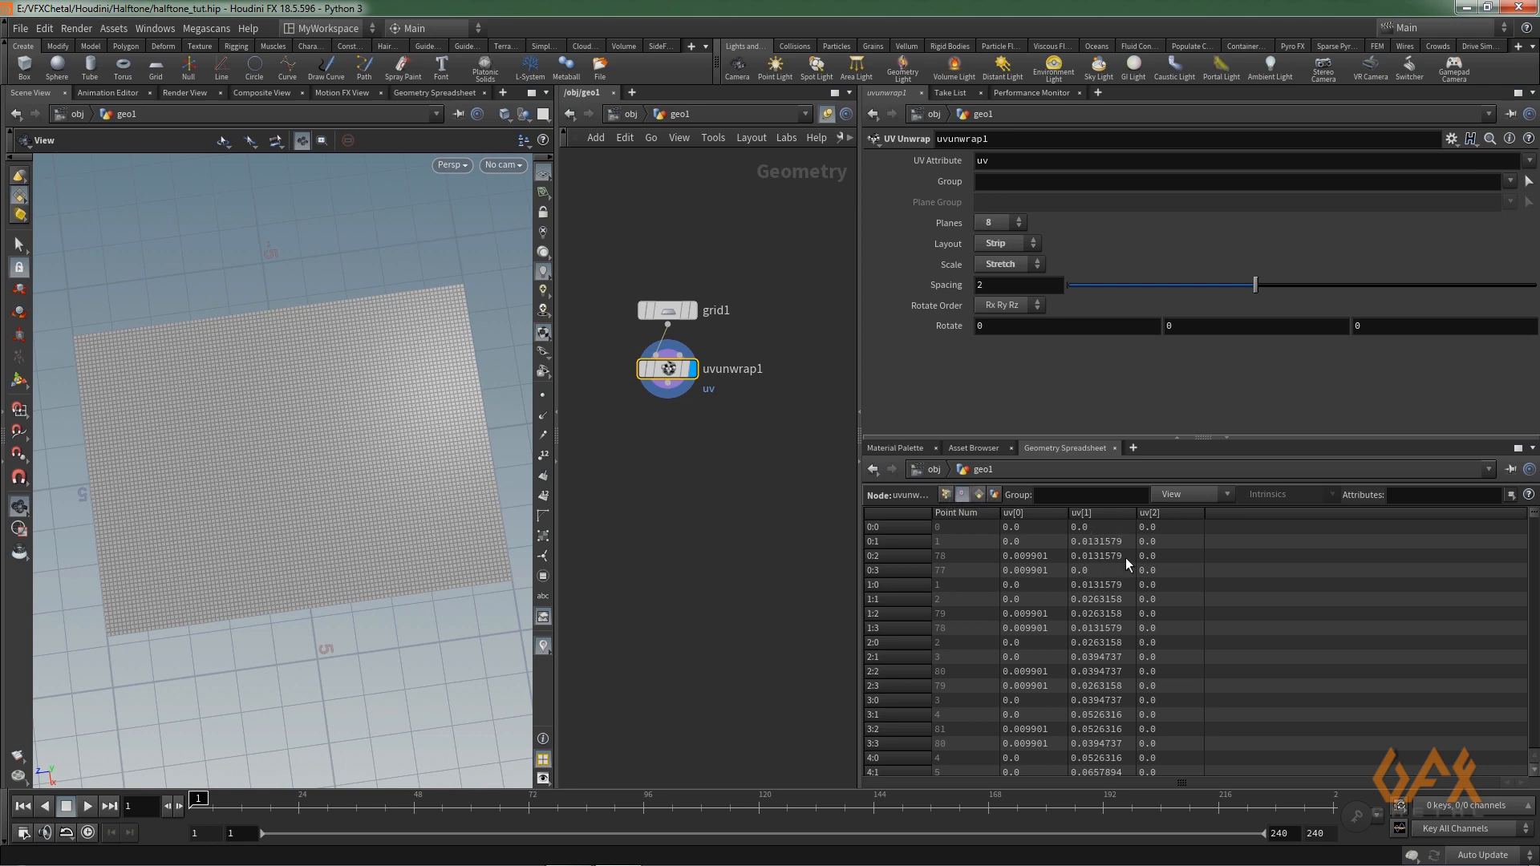
click(947, 495)
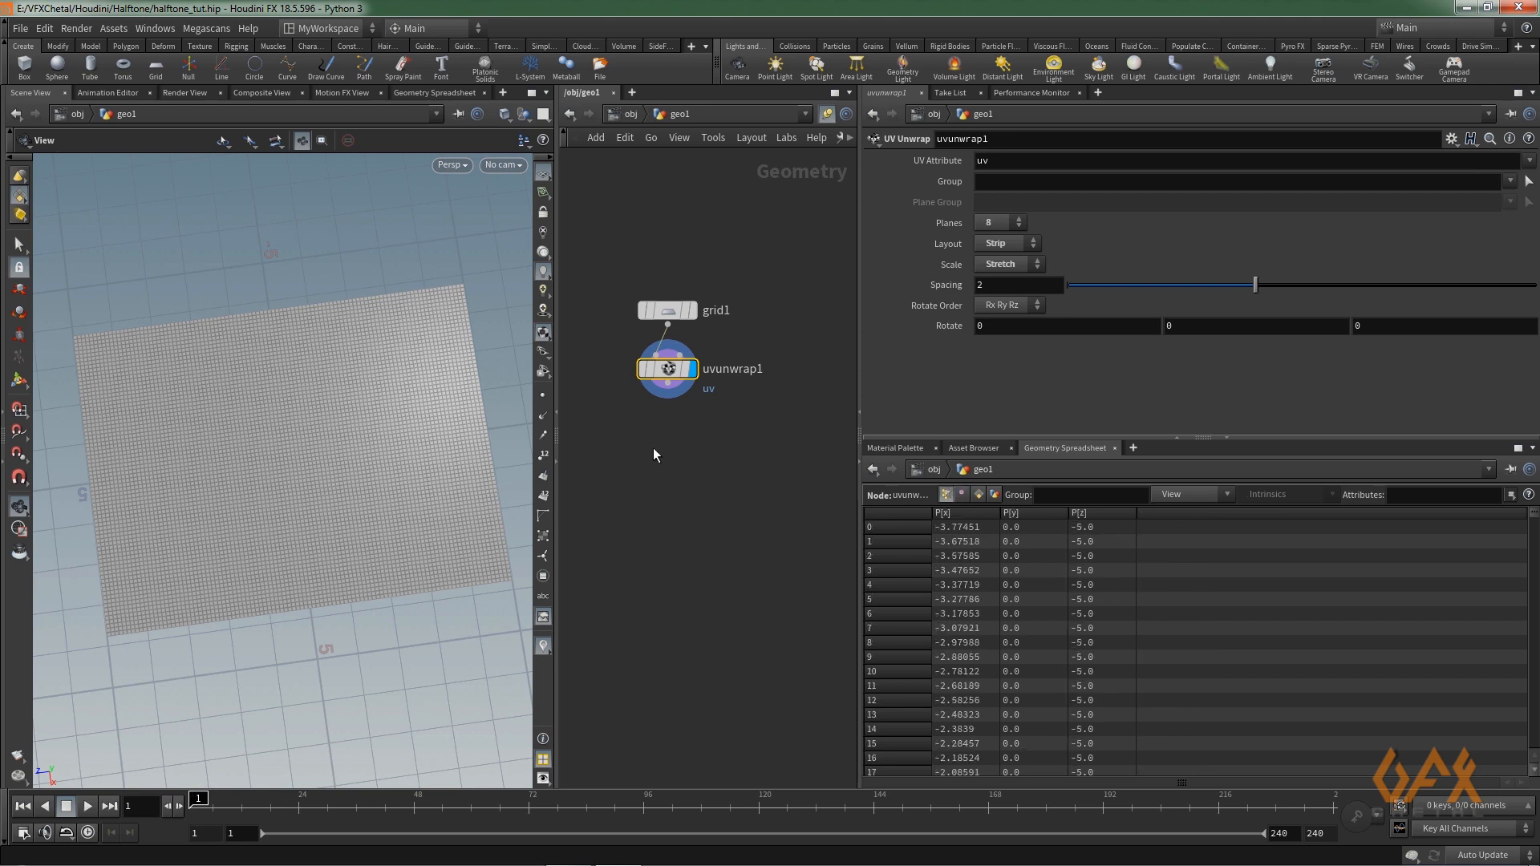
key(Tab)
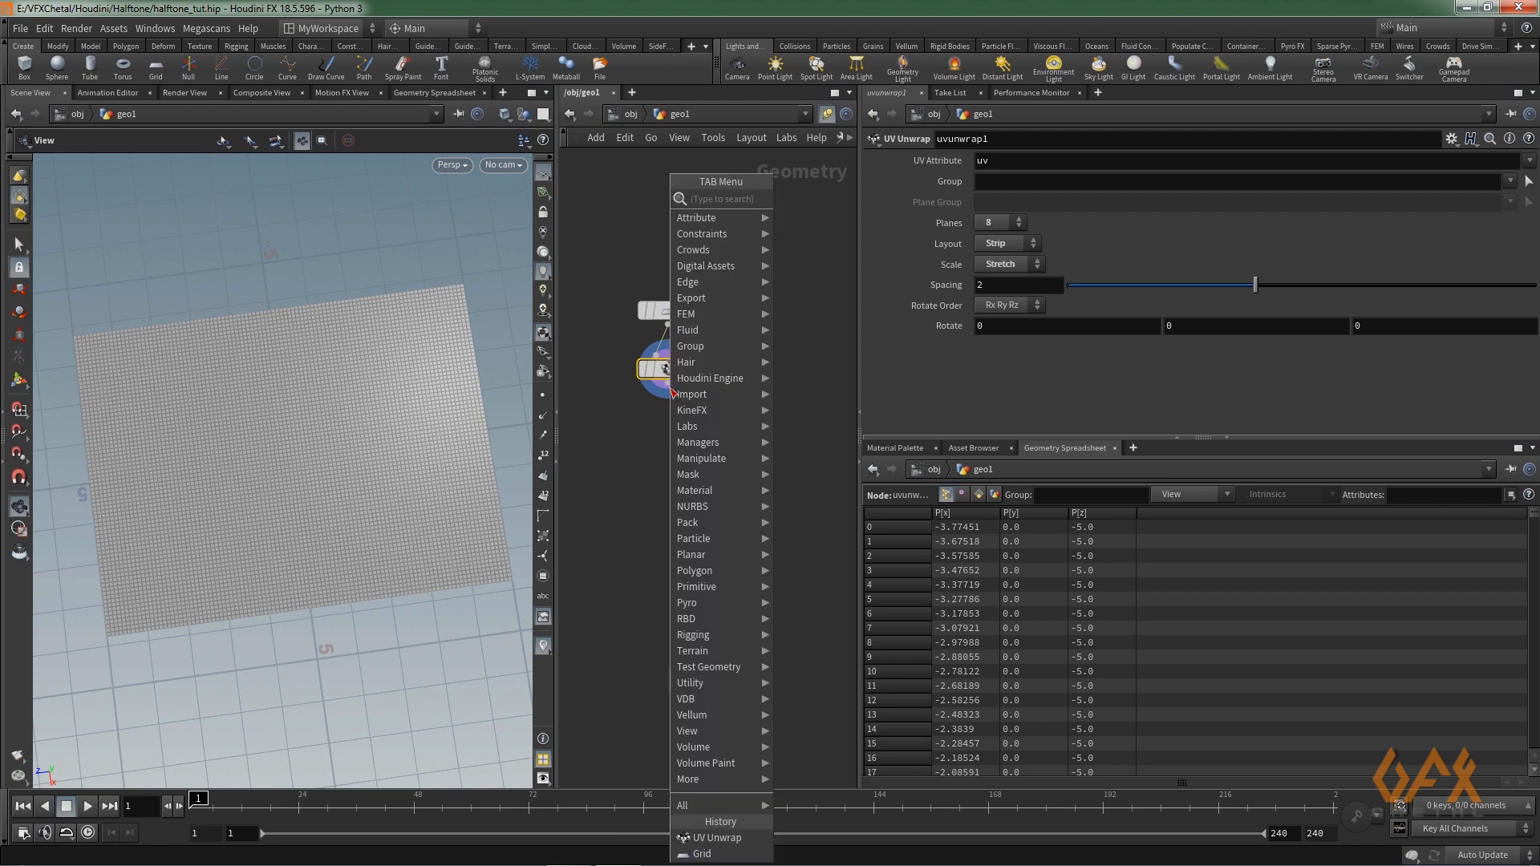
text(attpr)
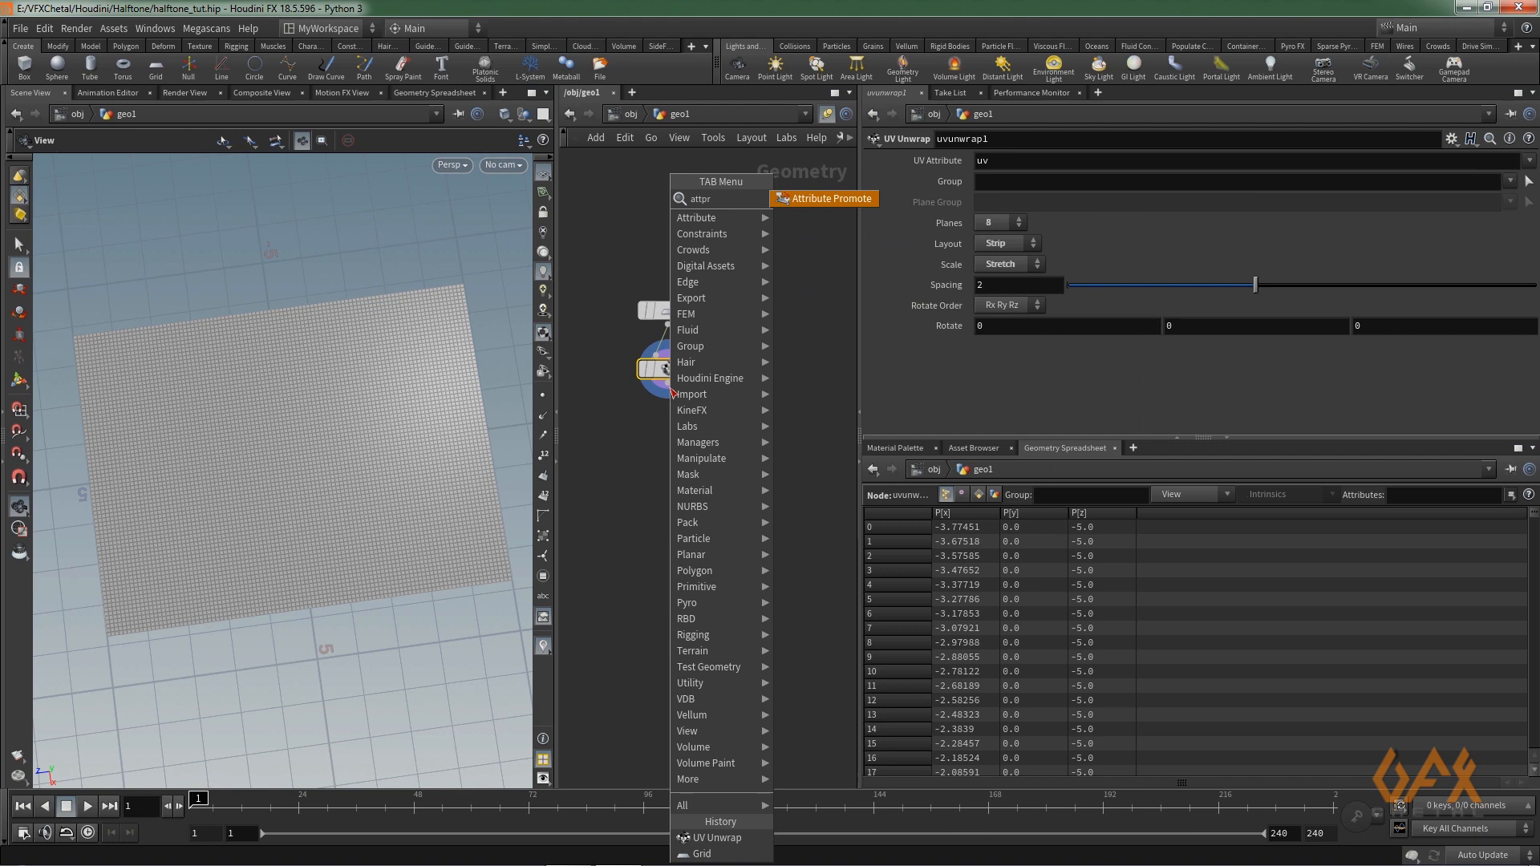
key(Return)
click(691, 425)
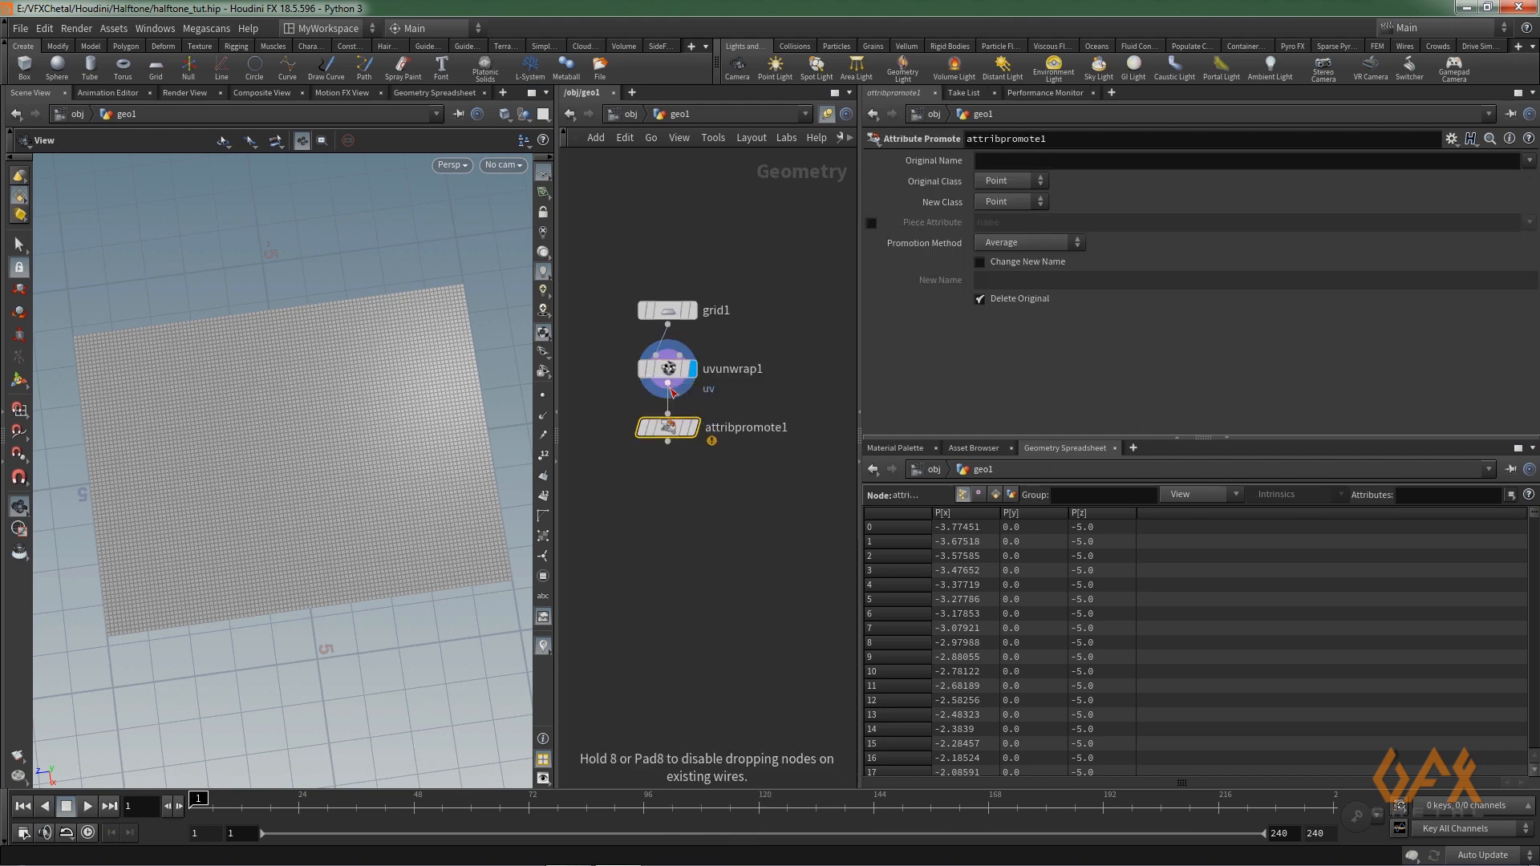
click(695, 427)
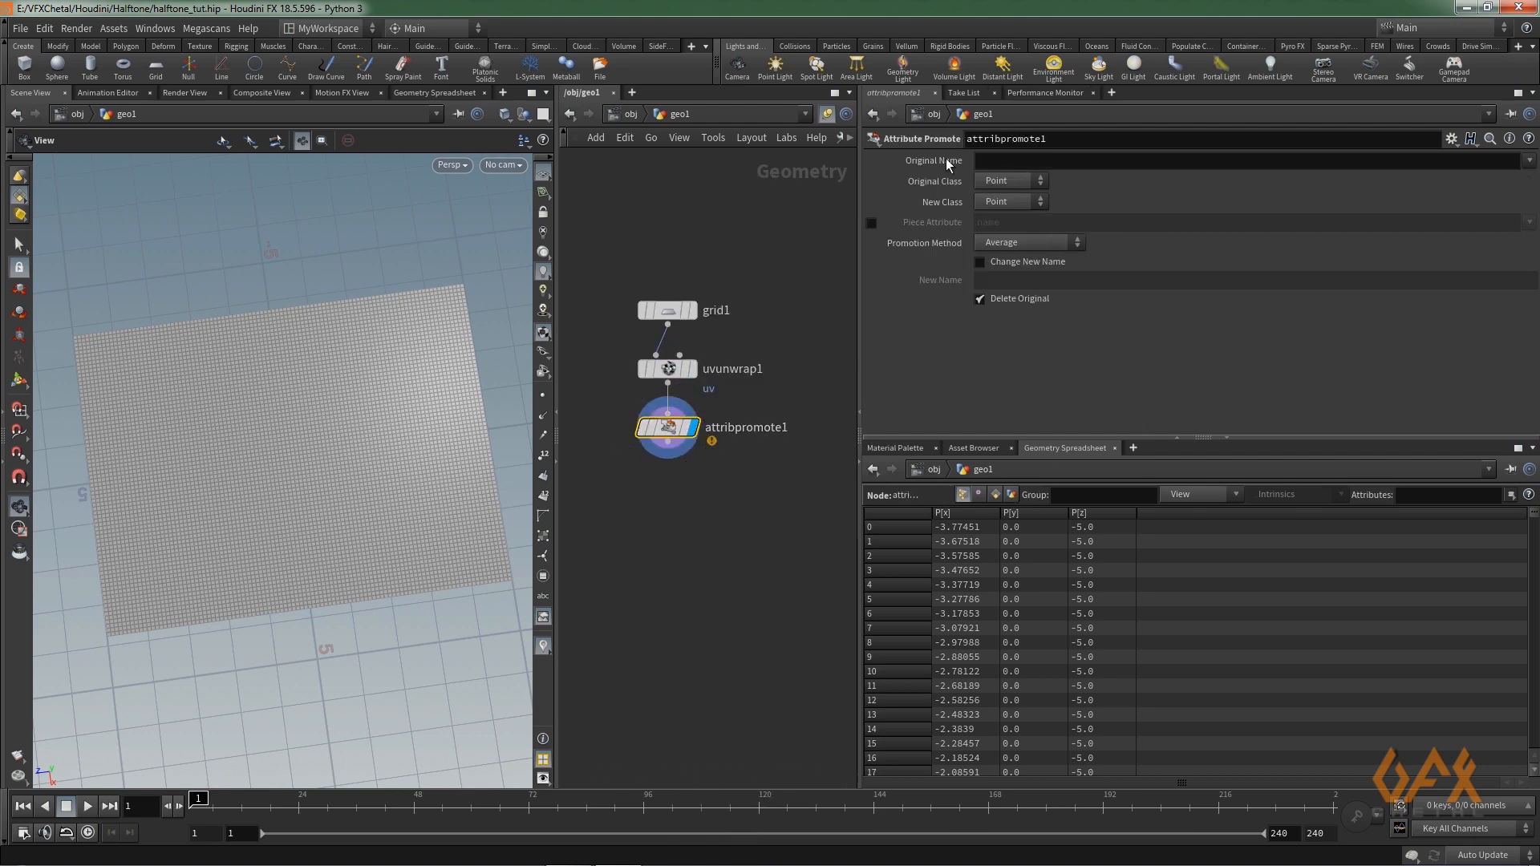
- Set the Attribute Promote's Original Class to Vertex and its Original Name to uv
click(1004, 181)
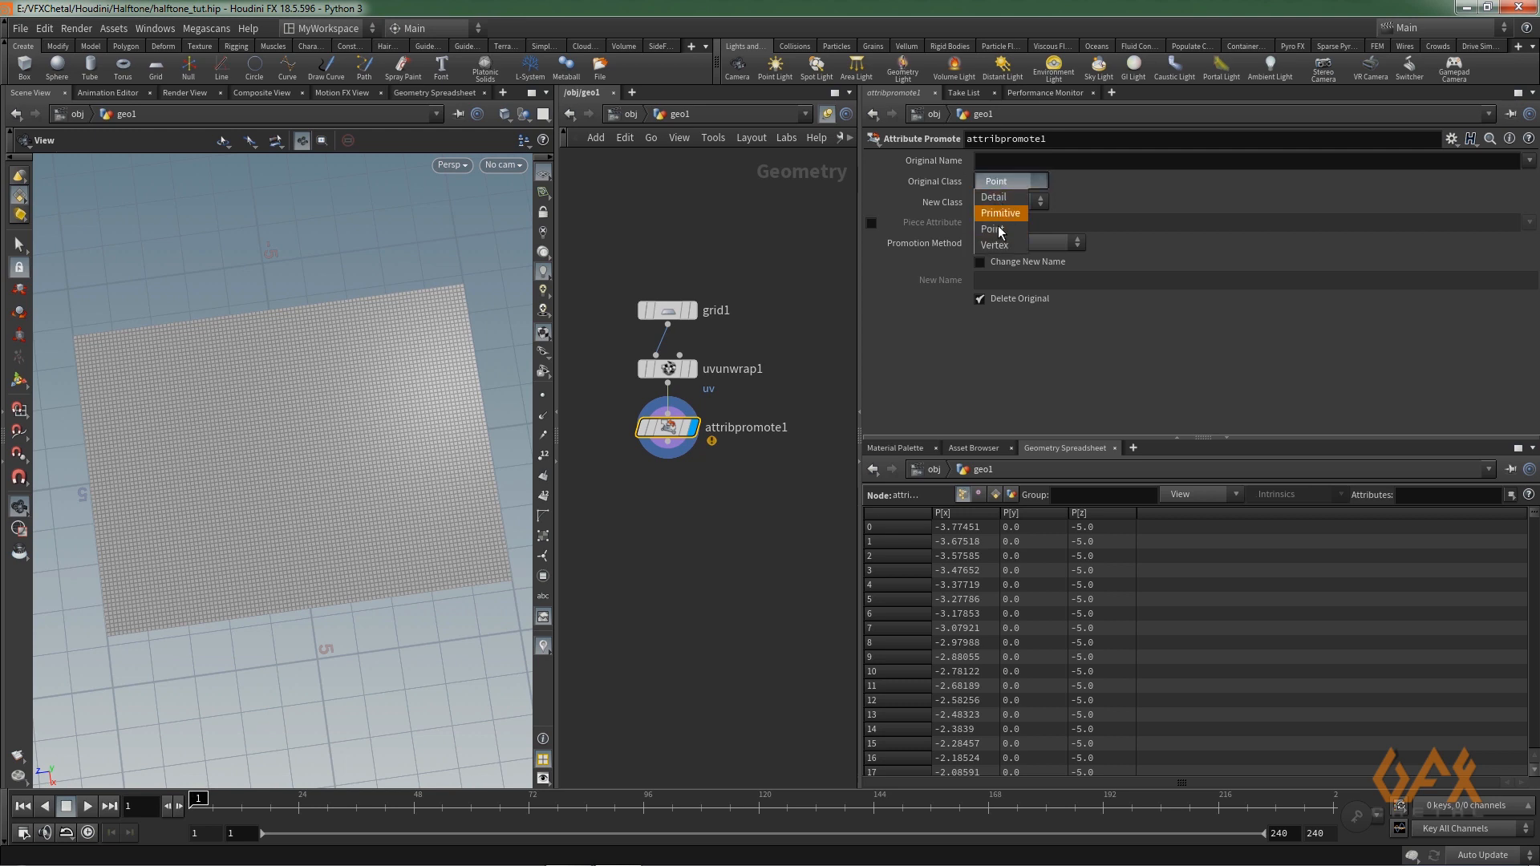
click(996, 244)
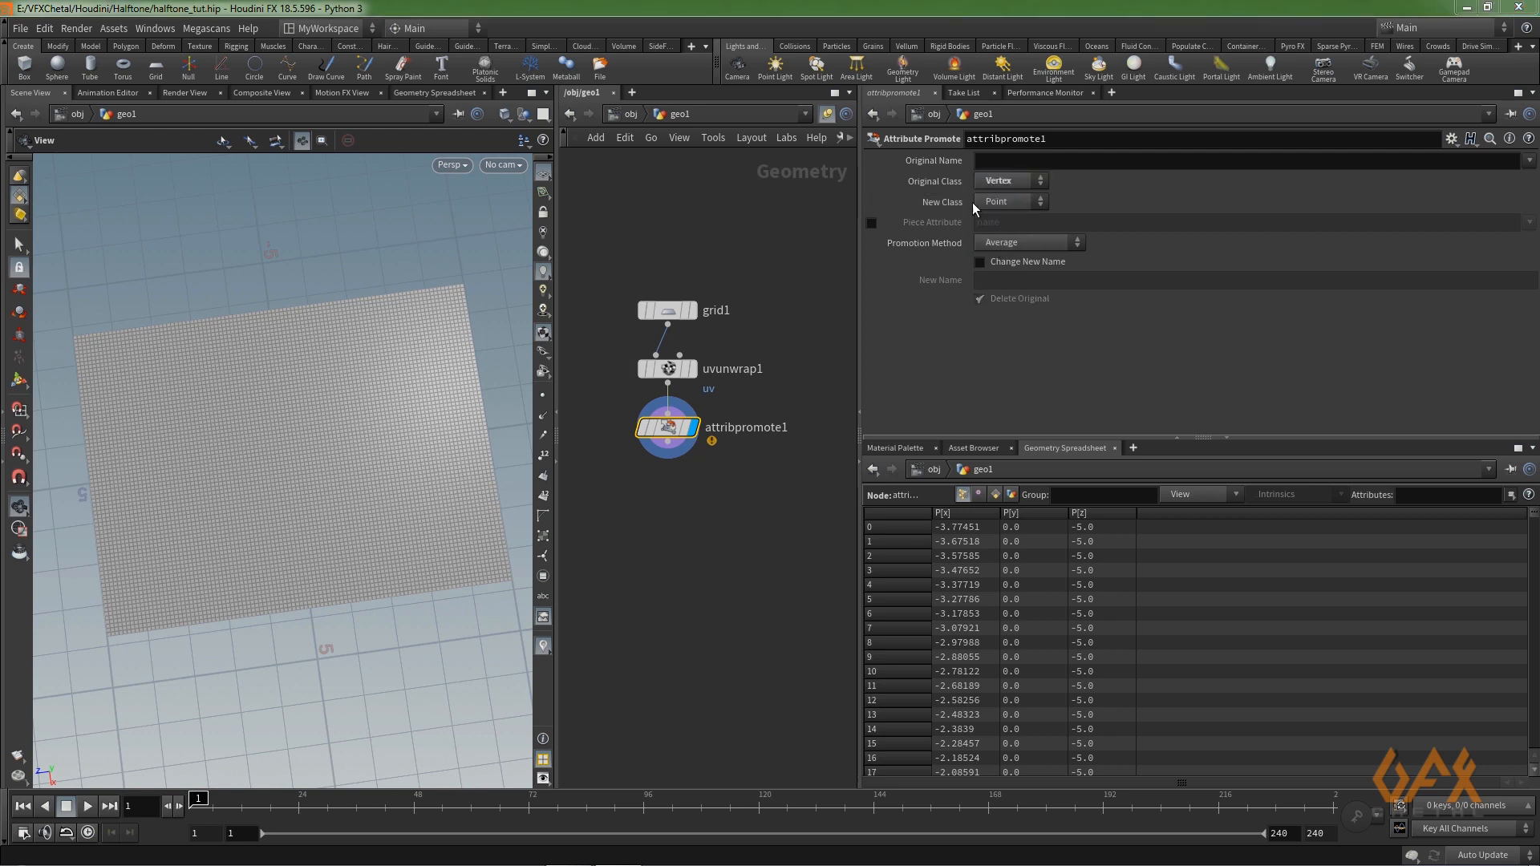
click(1528, 160)
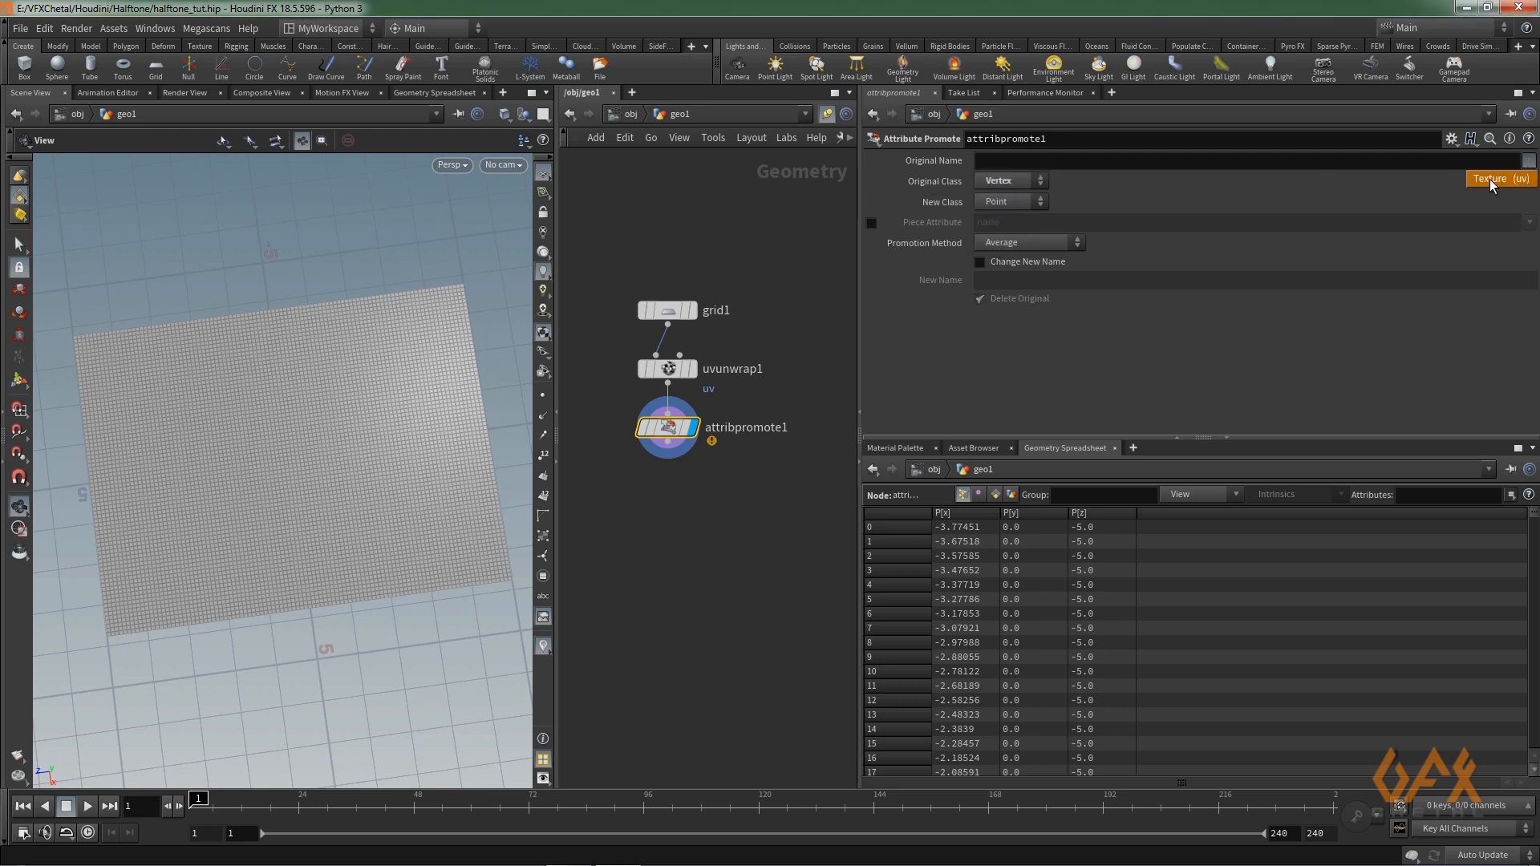
click(1489, 180)
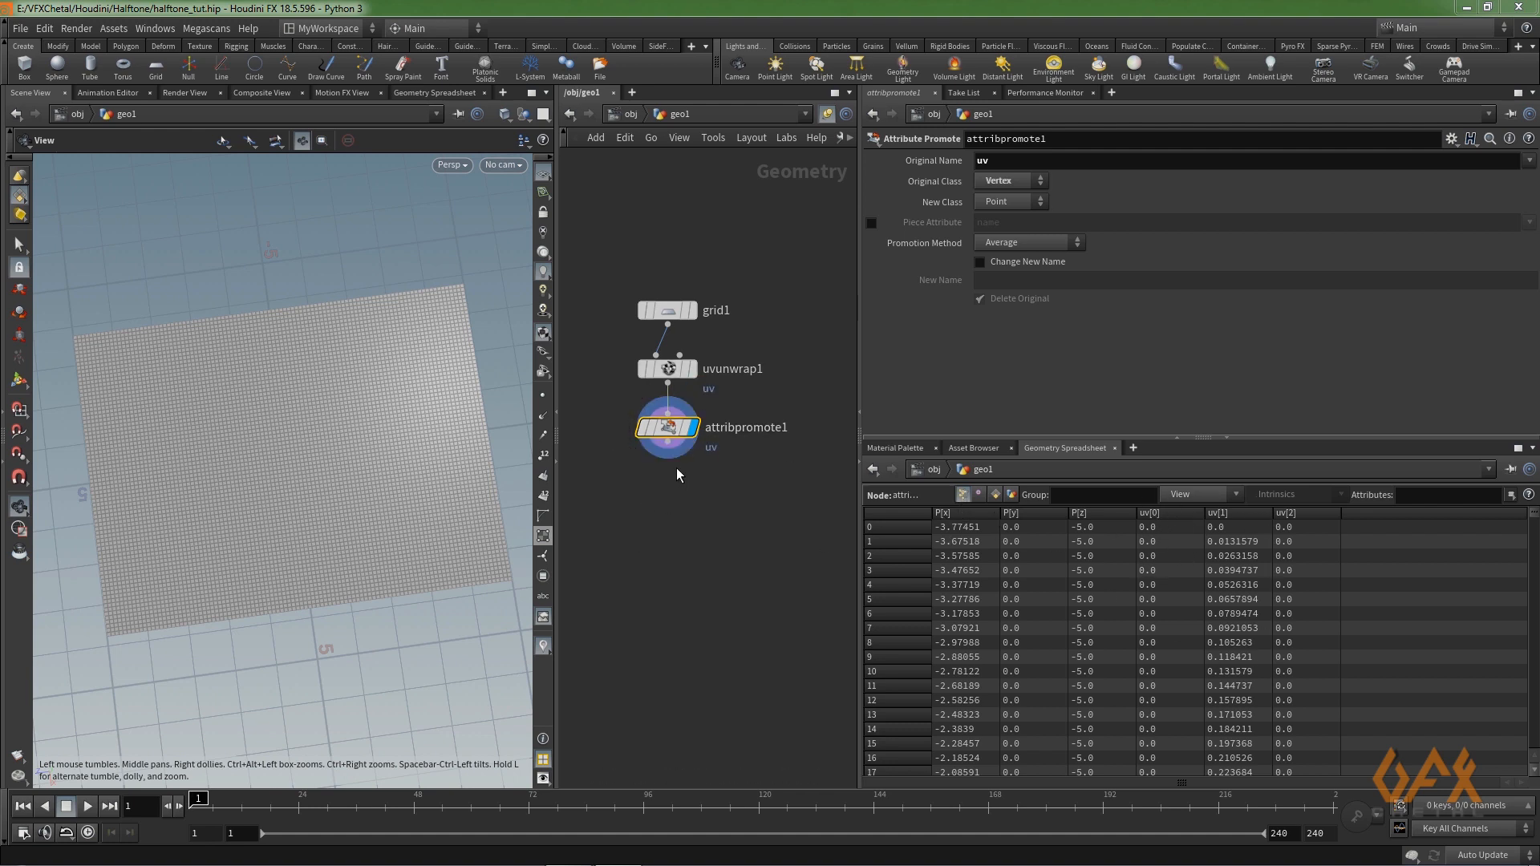
- Add a Point VOP node connected after attribpromote1 and make it the displayed node
key(Tab)
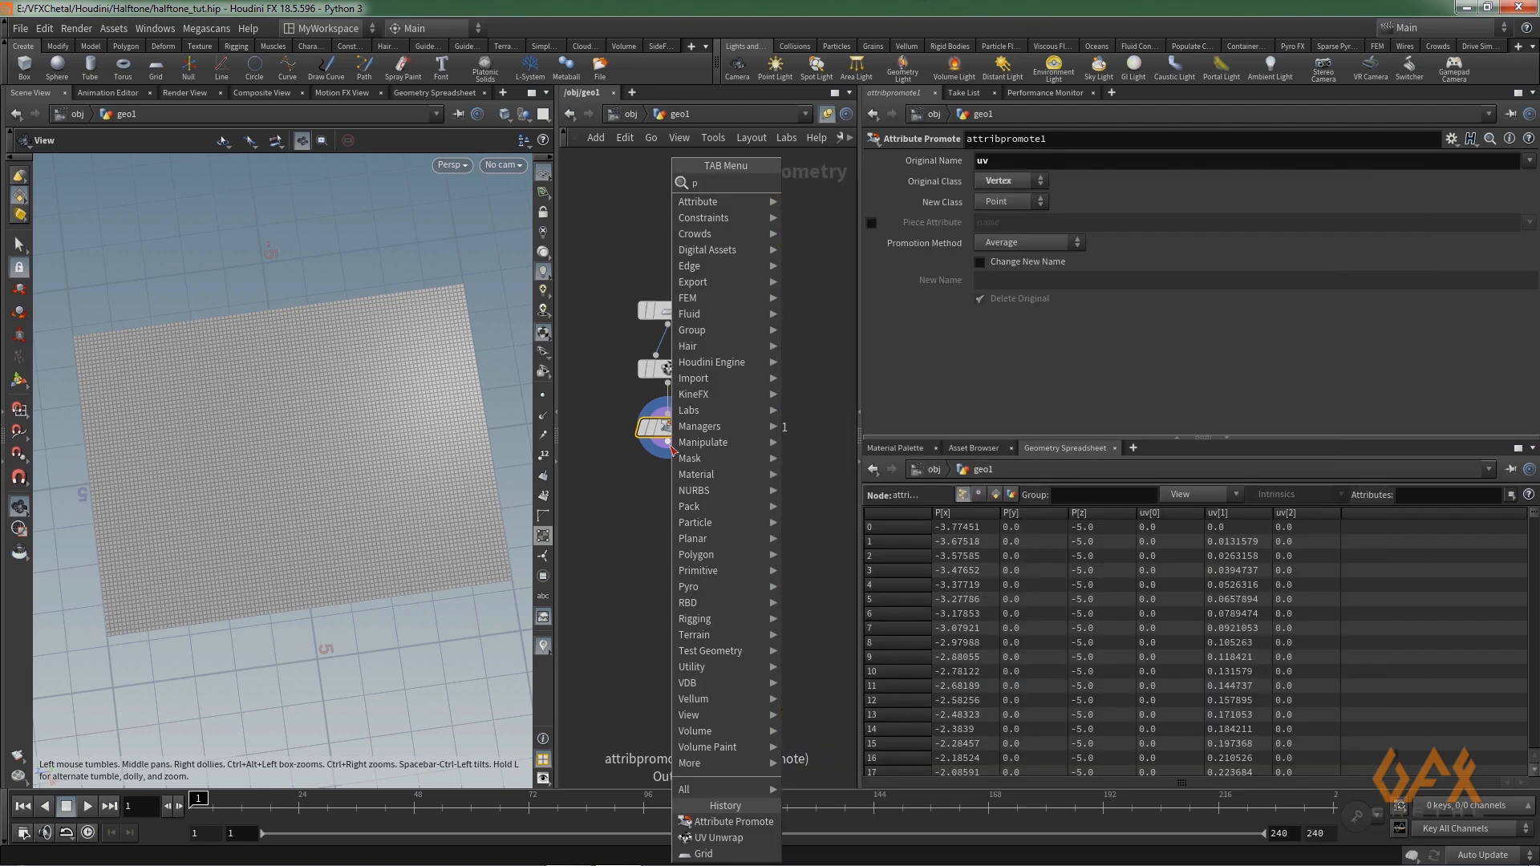
text(poinvo)
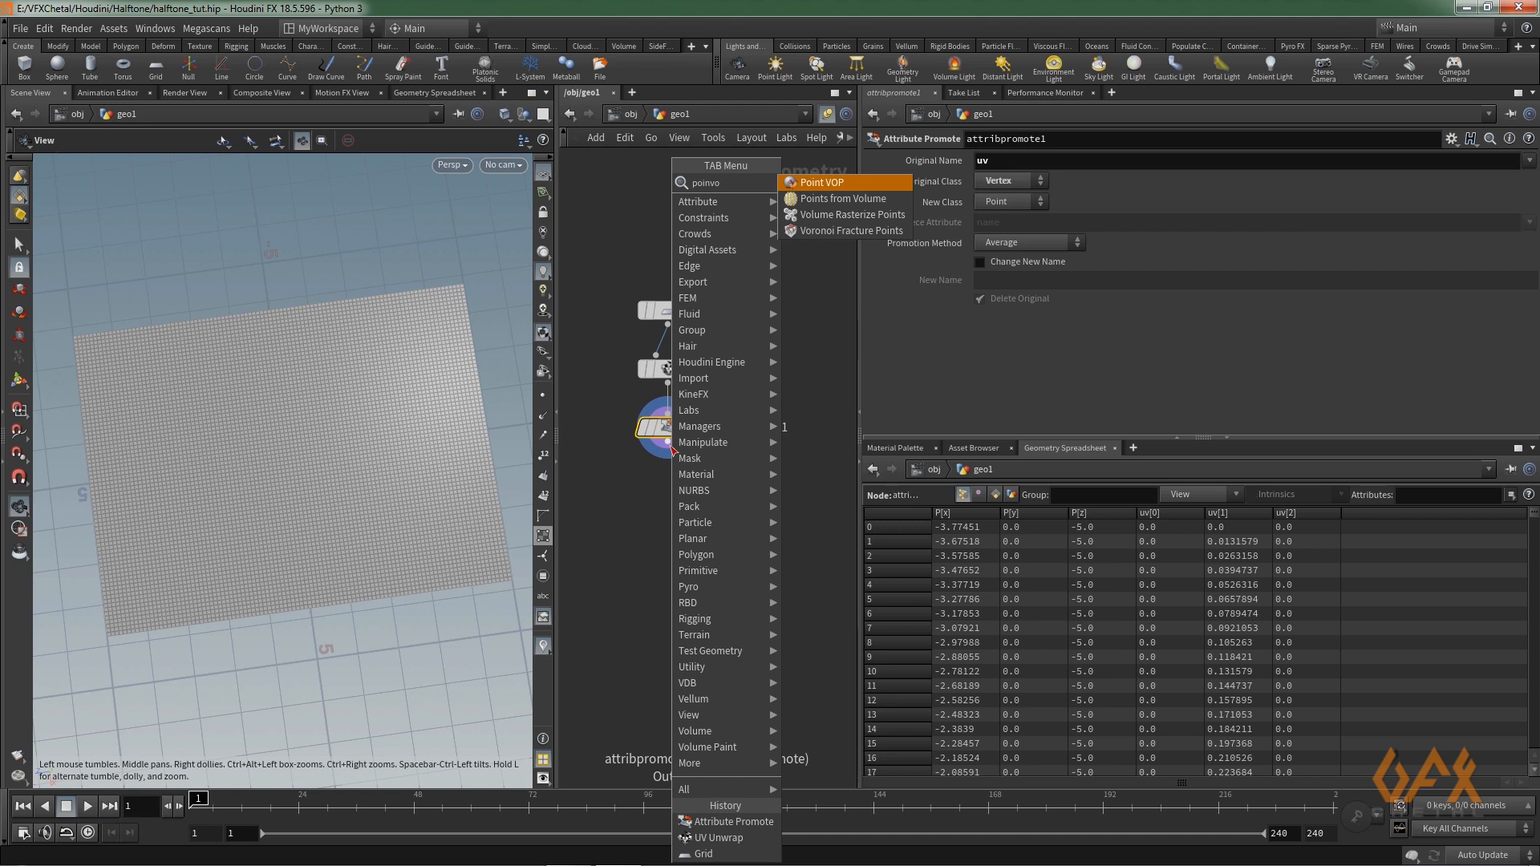
key(Return)
click(680, 484)
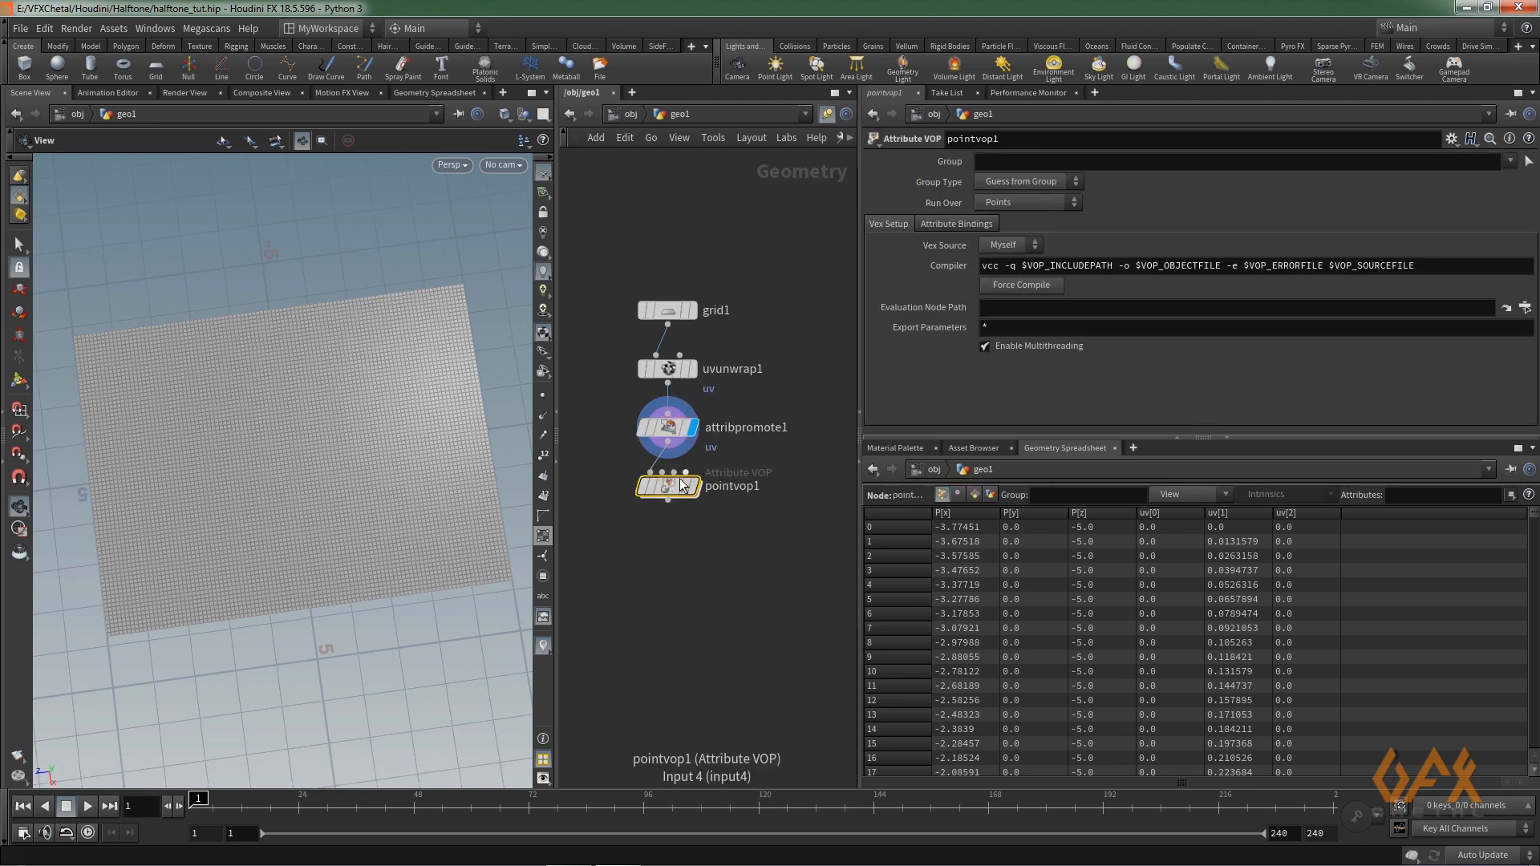
mouse_move(682, 486)
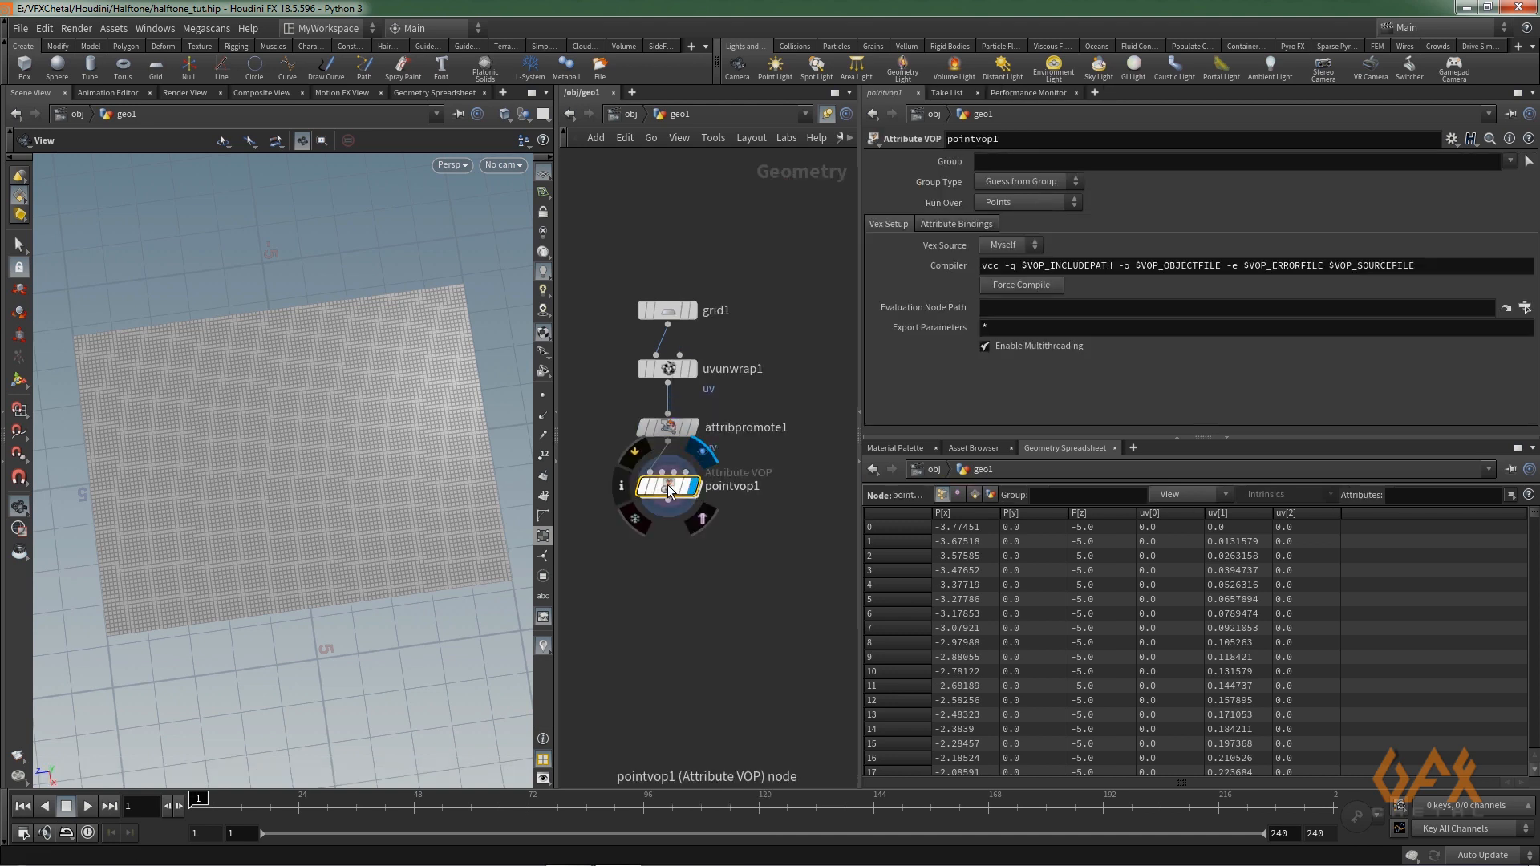
- Enter the pointvop1 network with a wider network area and move geometryvopoutput1 further away from geometryvopglobal1
double_click(667, 484)
drag(859, 364, 1183, 361)
drag(762, 343, 553, 344)
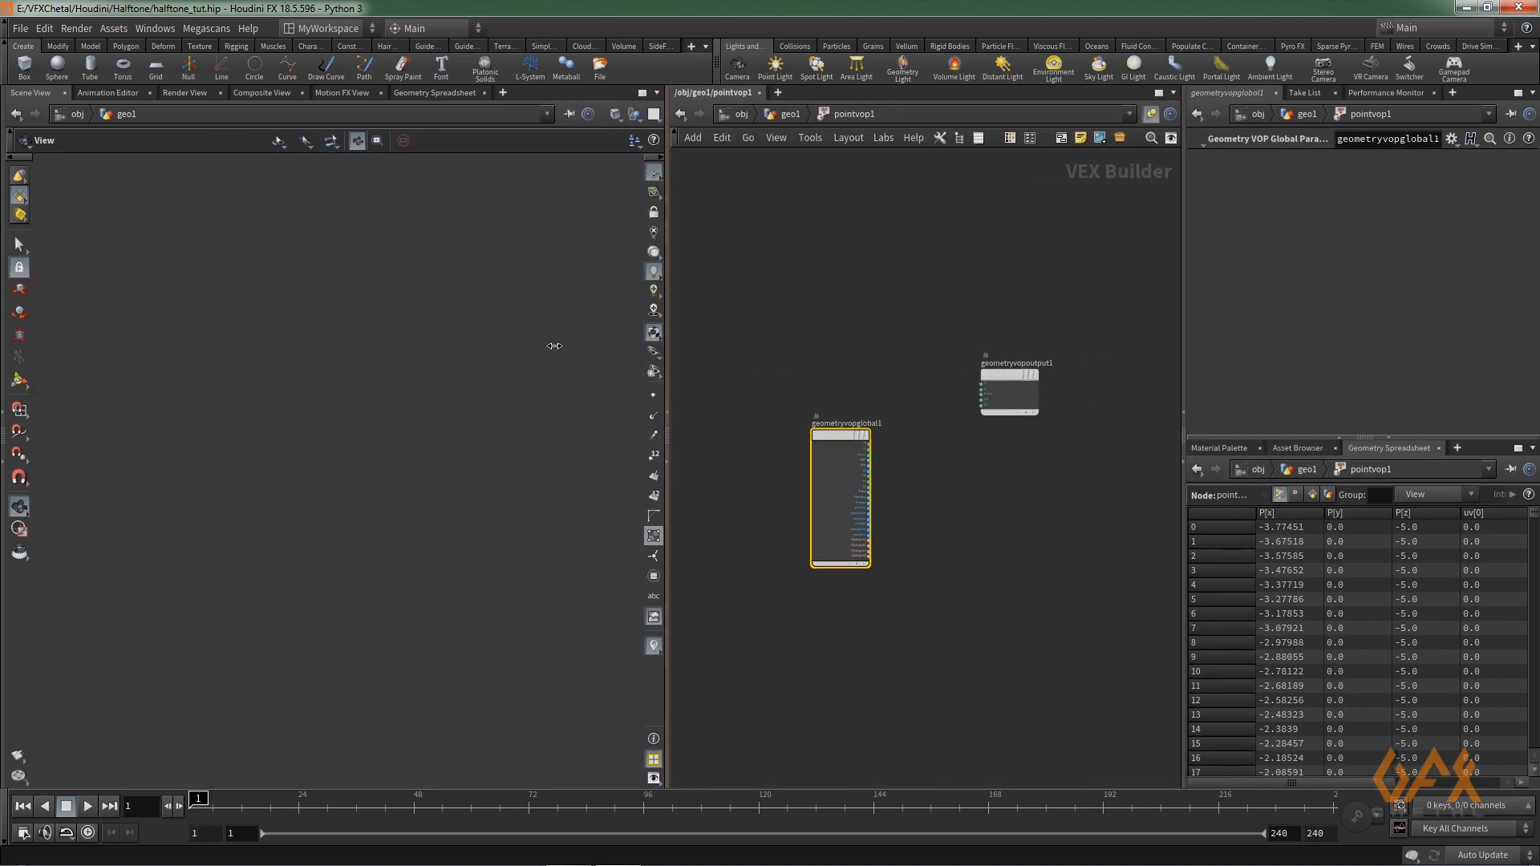
scroll(696, 332, up, 2)
middle_drag(770, 349, 674, 369)
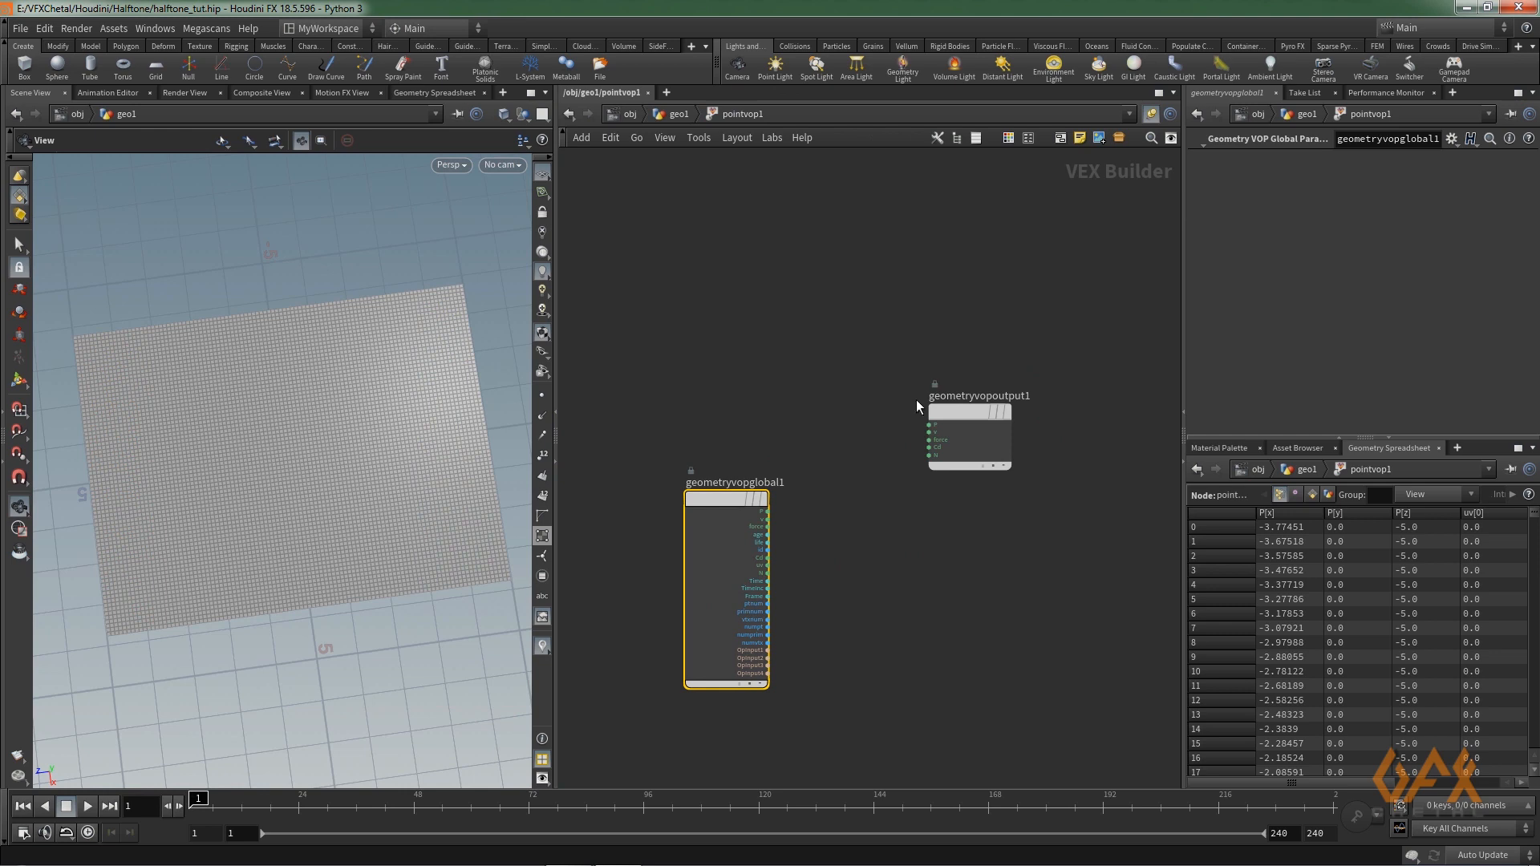
drag(922, 409, 981, 409)
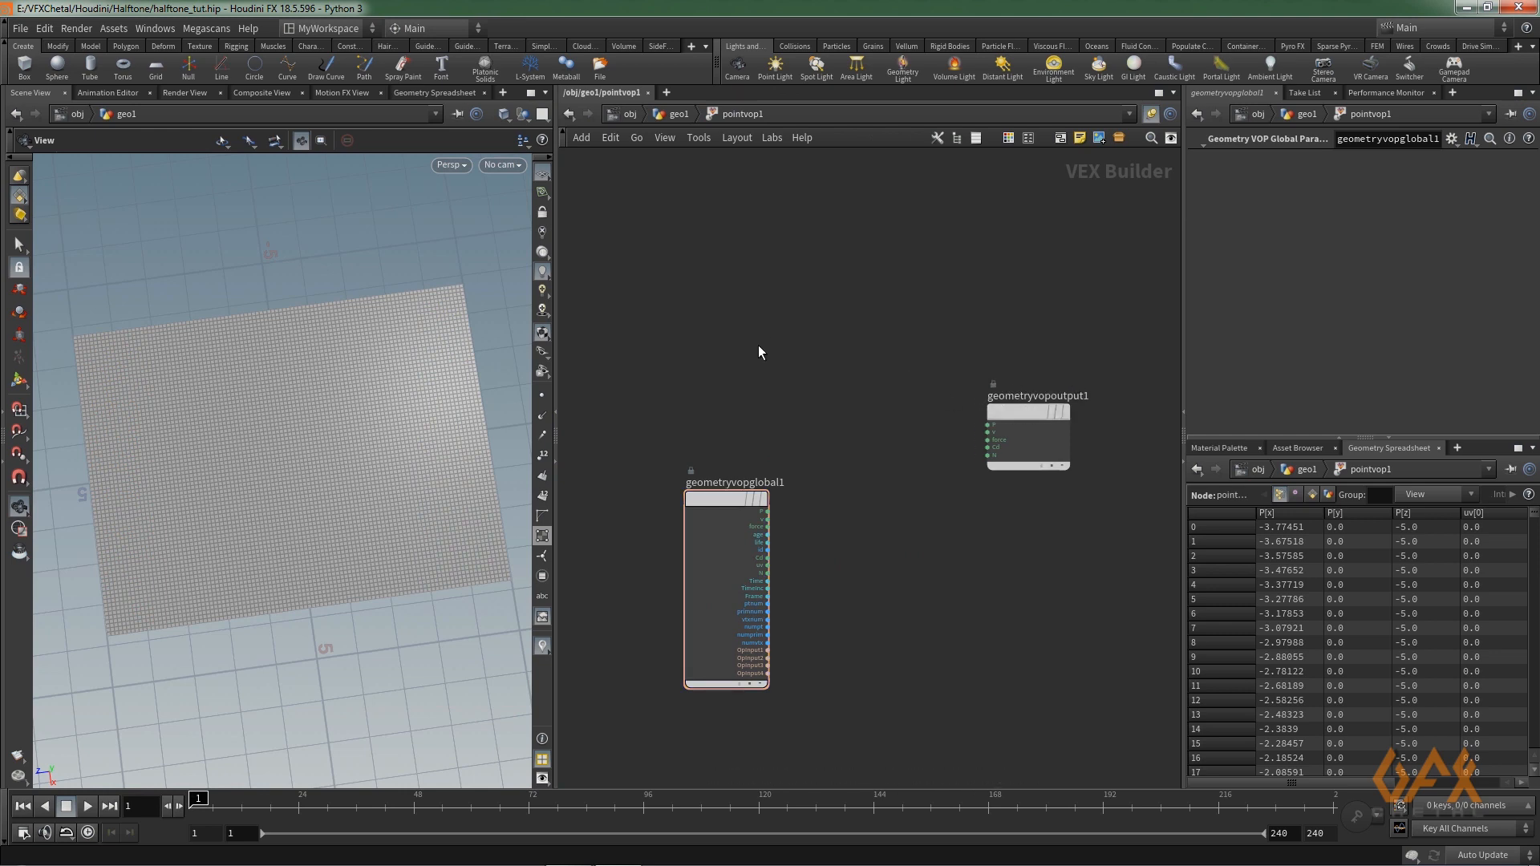
- Add a Color Map node and place it between and above the geometryvopglobal1 and geometryvopoutput1 nodes
key(Tab)
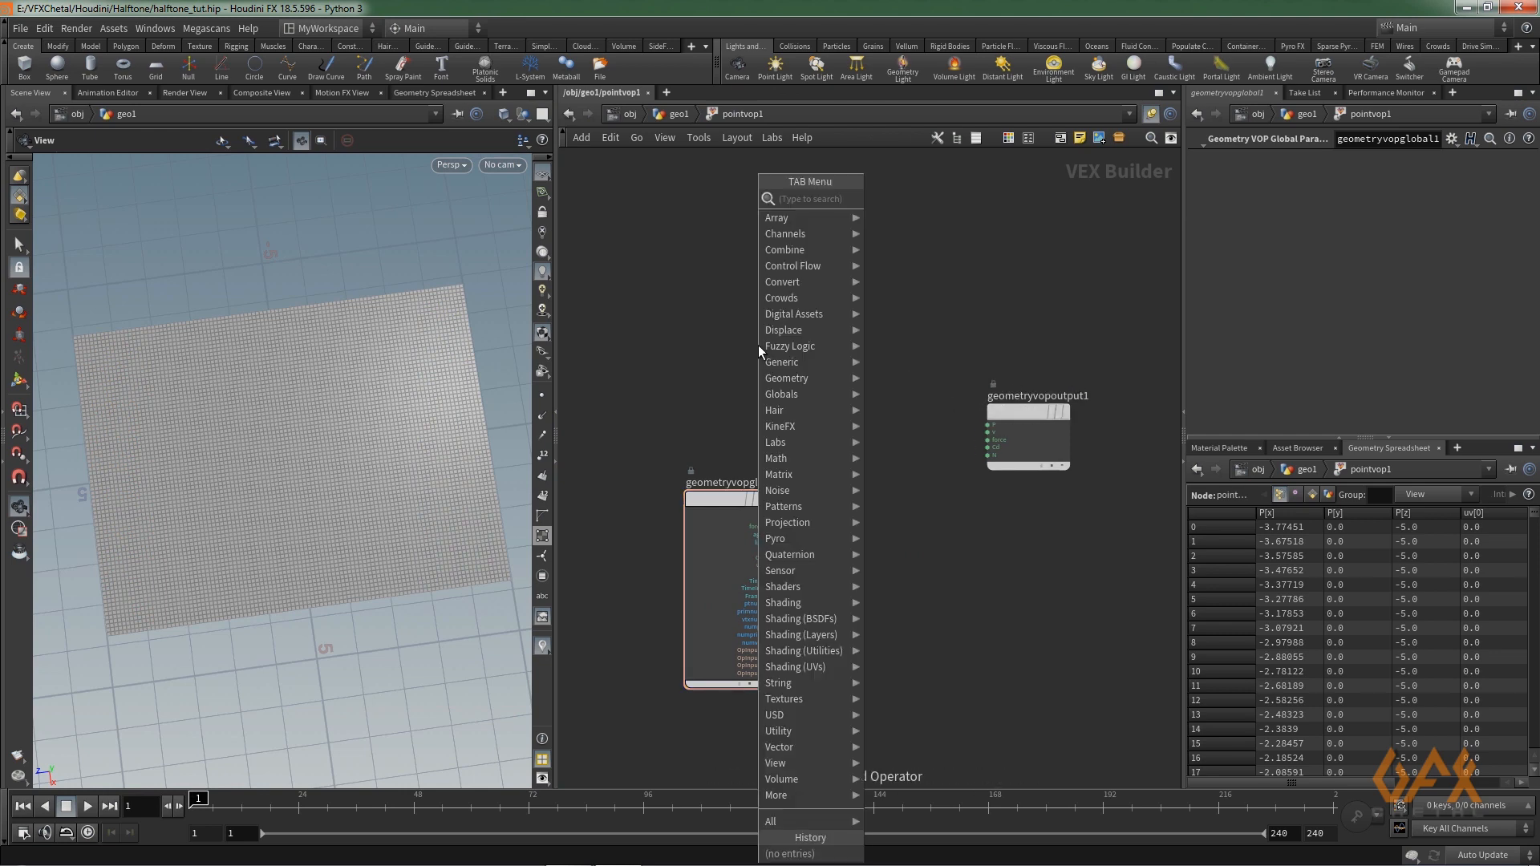
text(color)
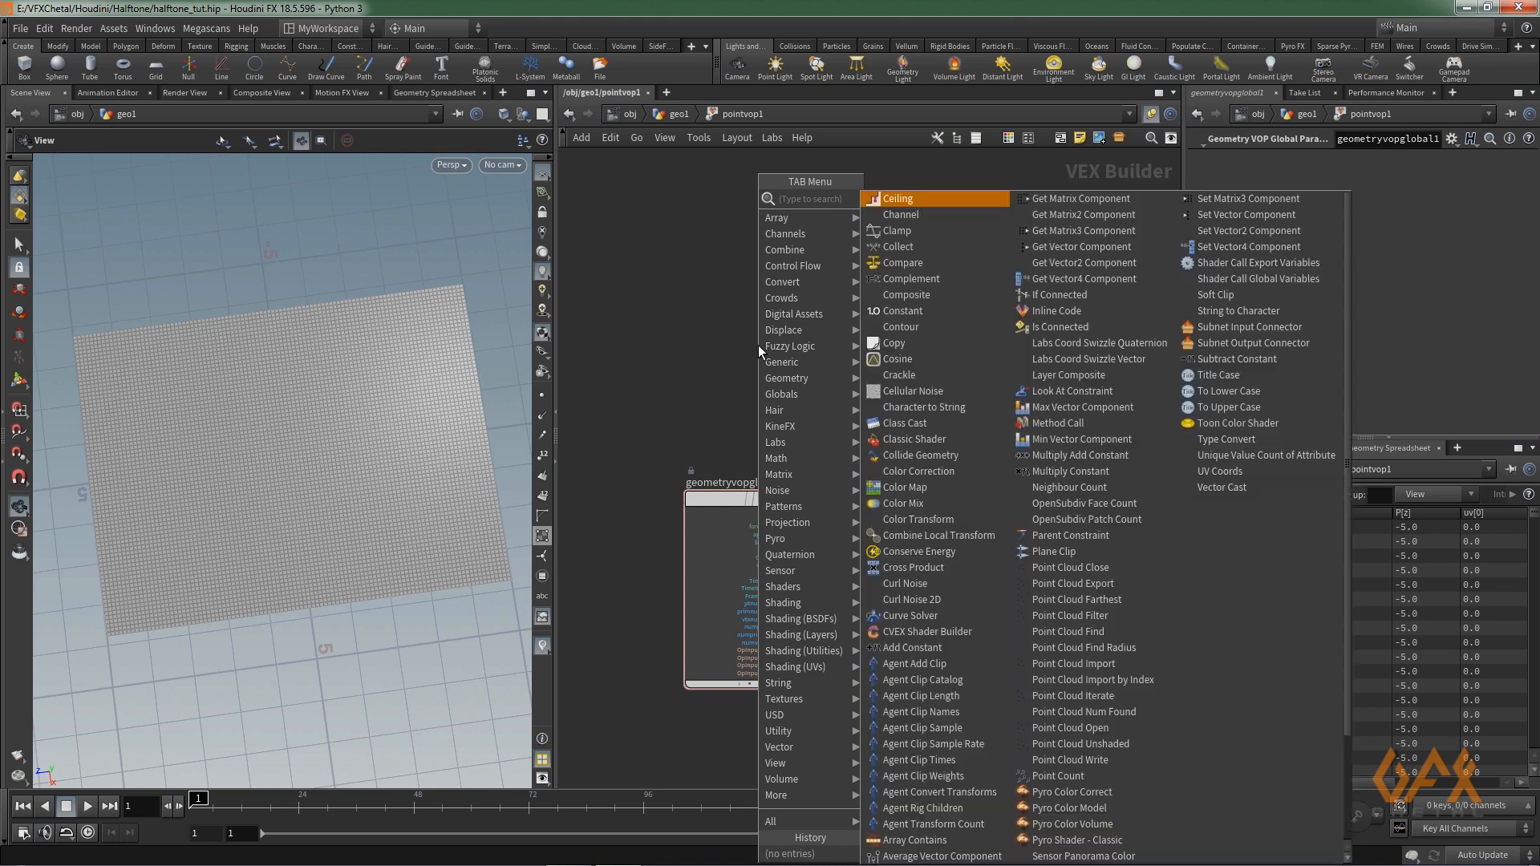
key(Return)
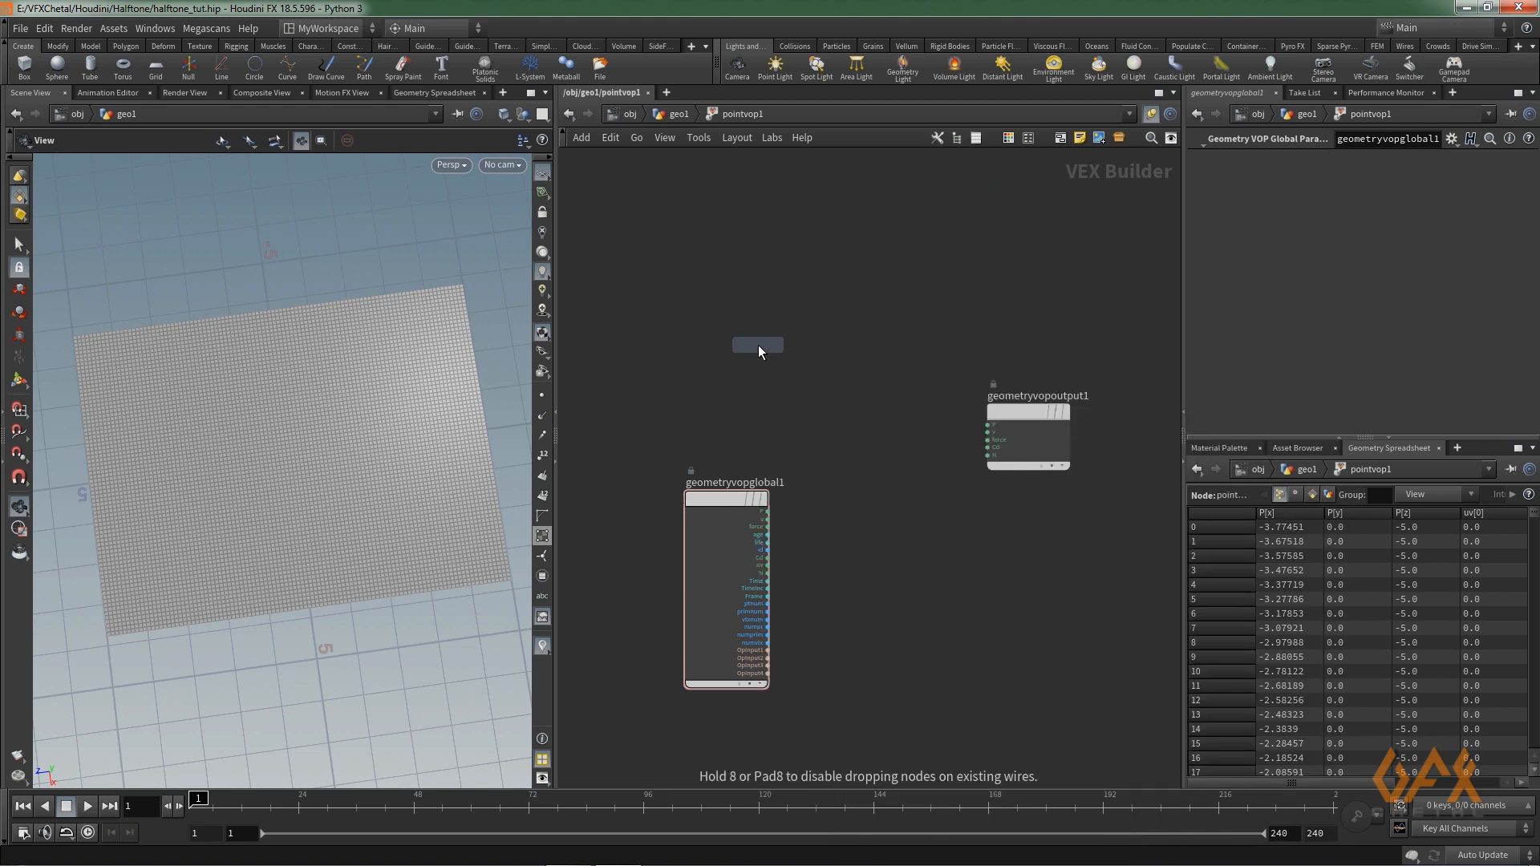
click(758, 345)
drag(757, 345, 831, 344)
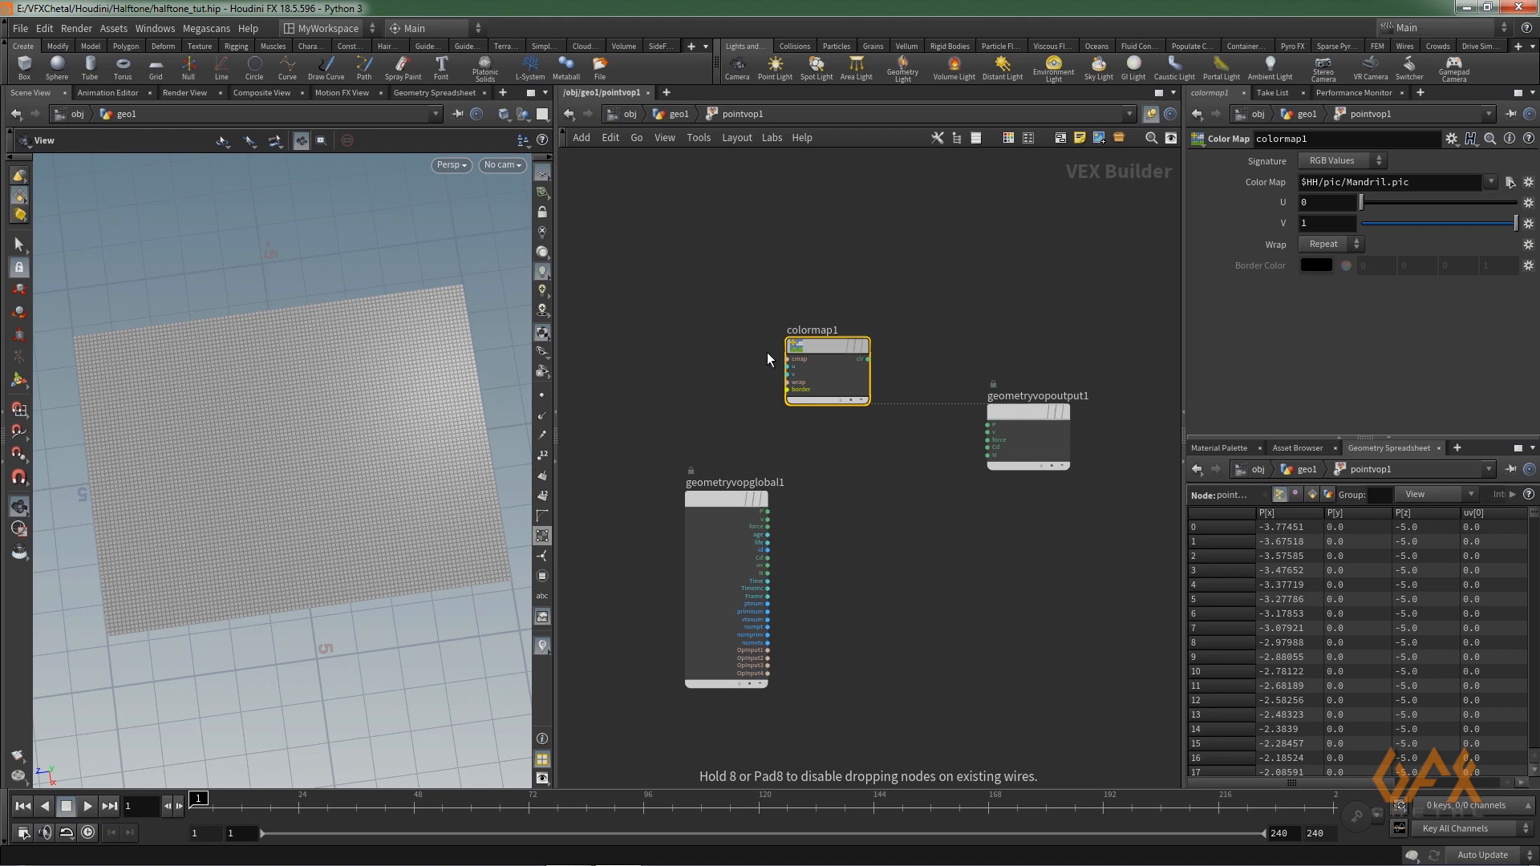
scroll(756, 355, up, 5)
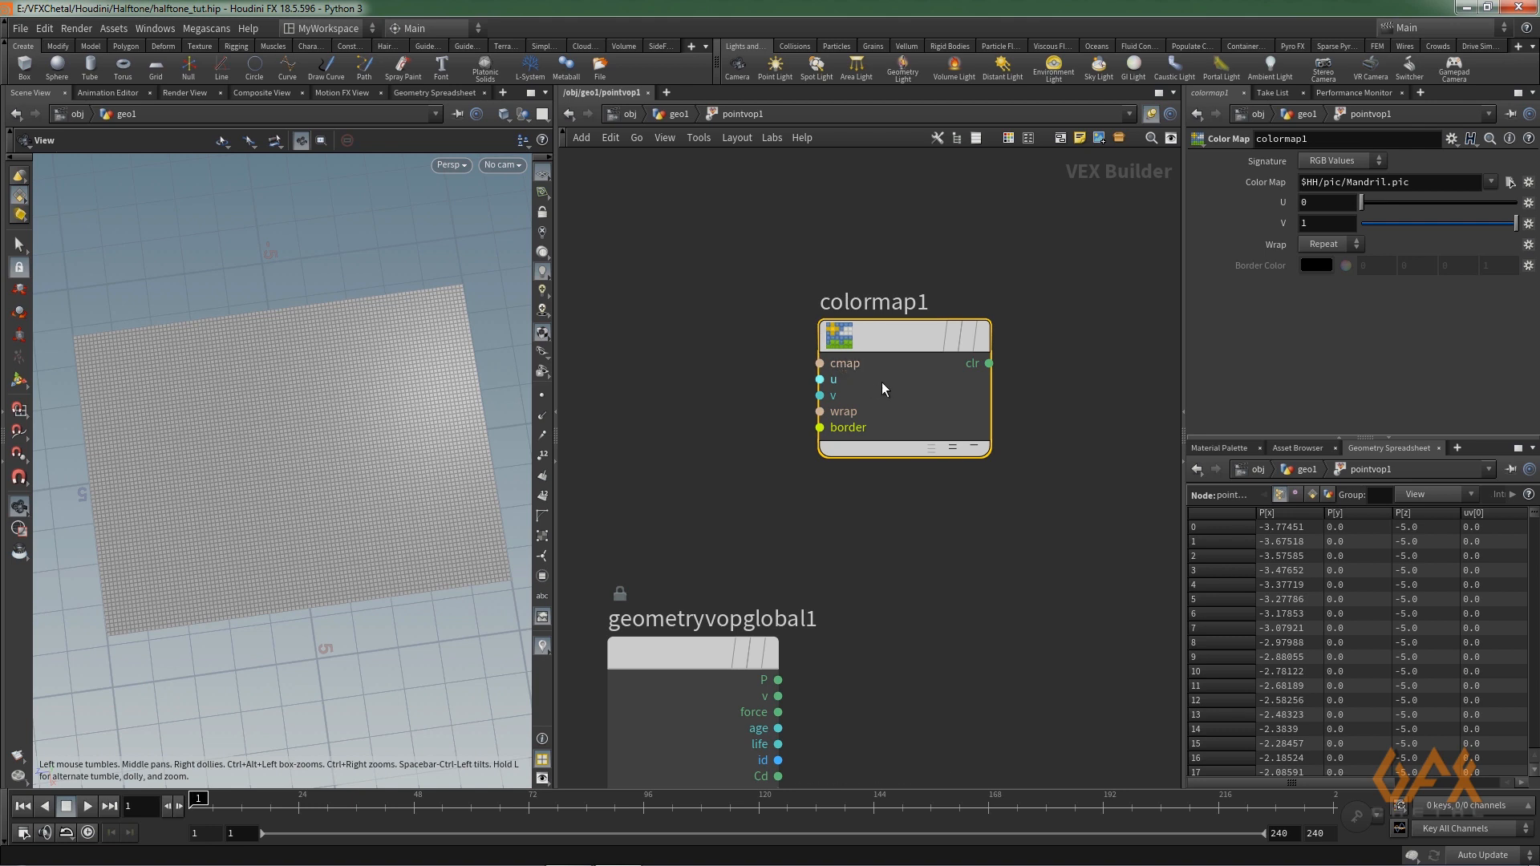
- Promote the cmap input of colormap1 to a parameter and return to the geo1 network
right_click(823, 369)
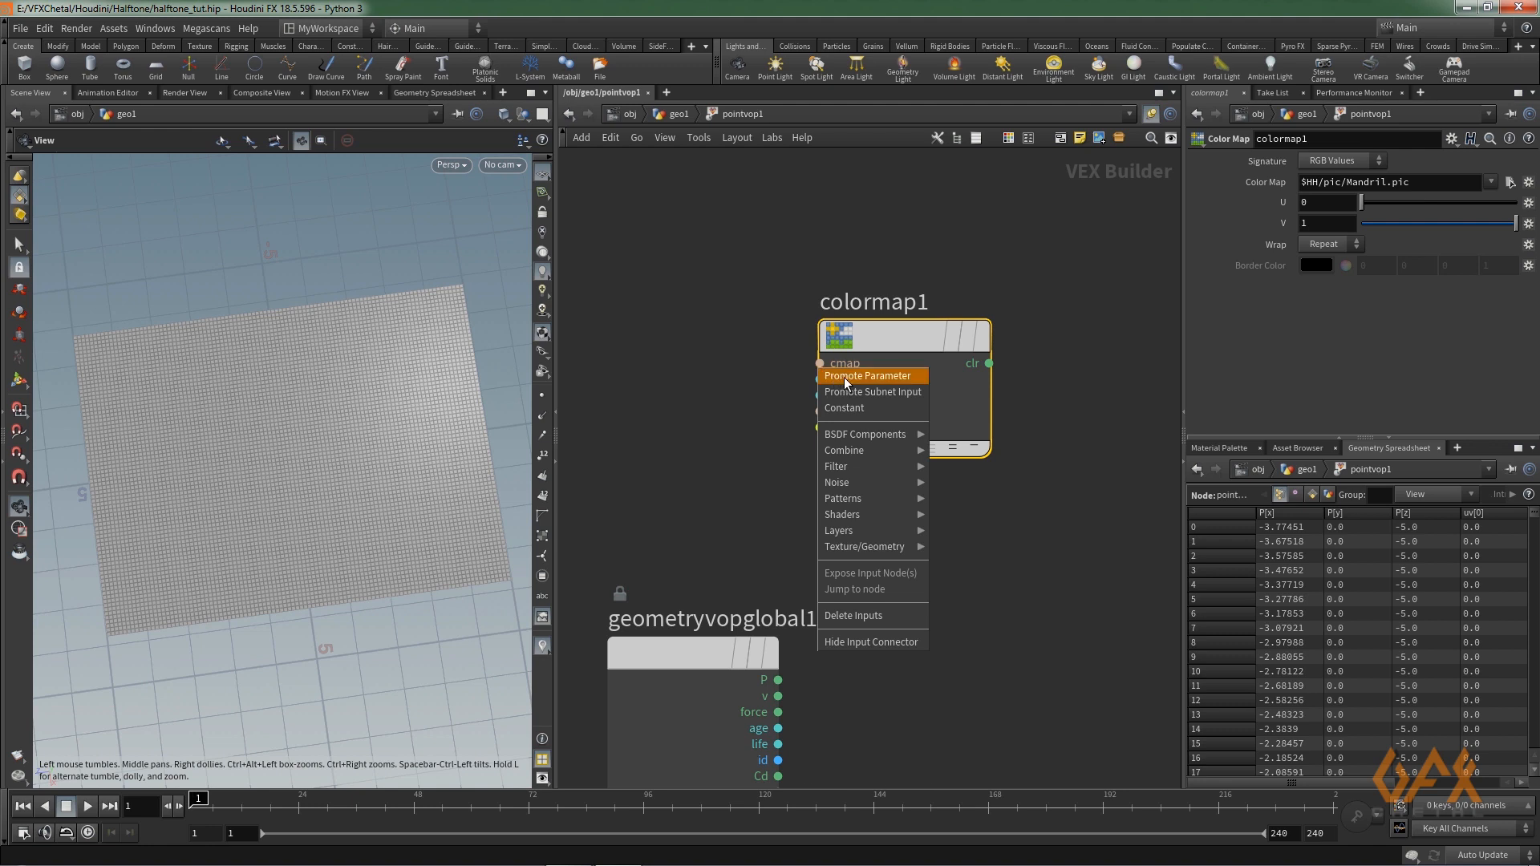
click(844, 377)
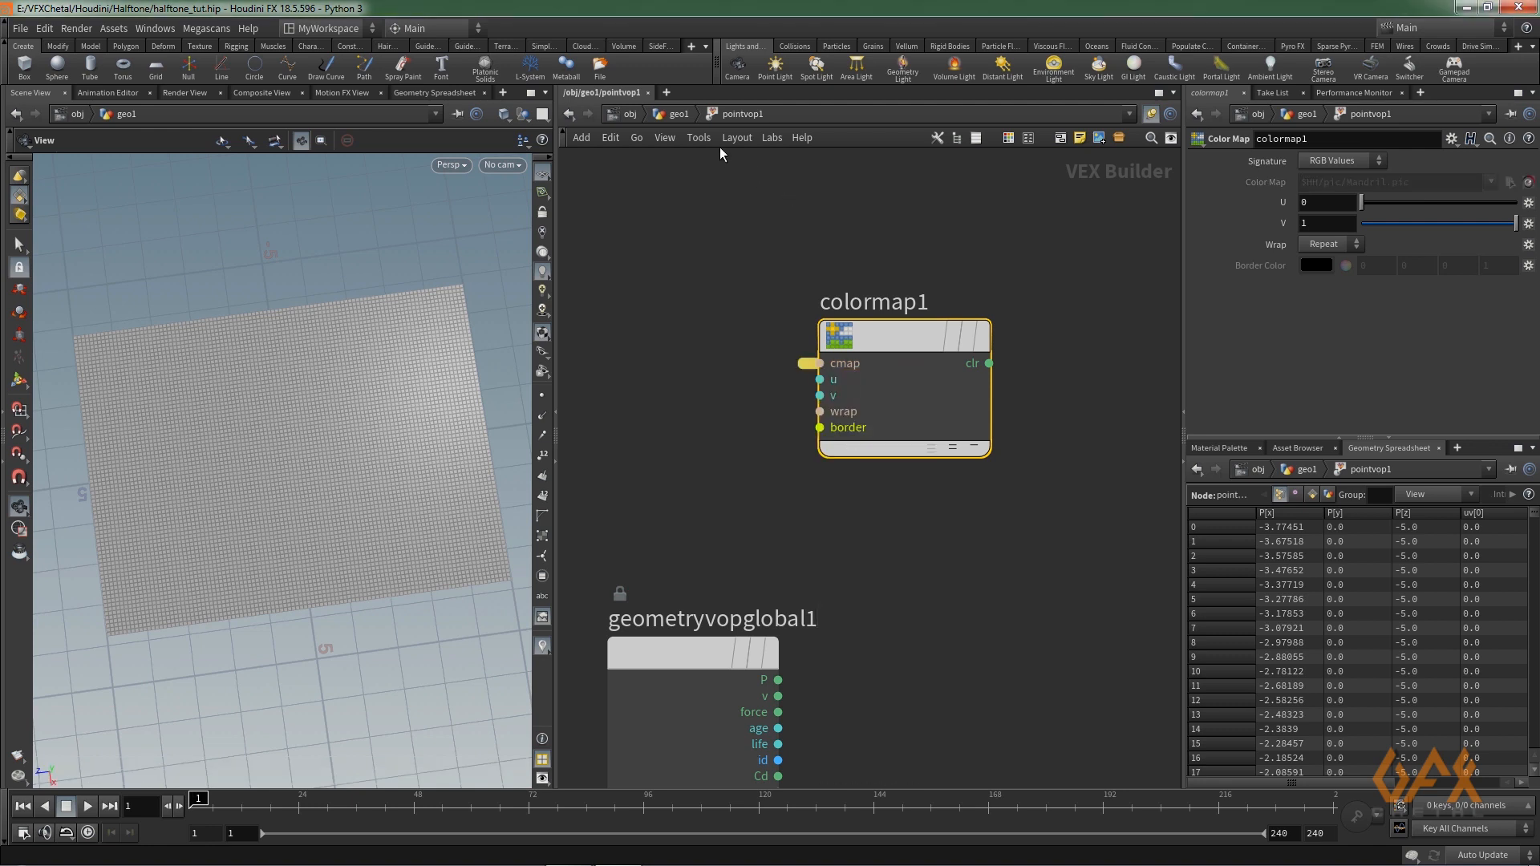
click(678, 115)
mouse_move(830, 488)
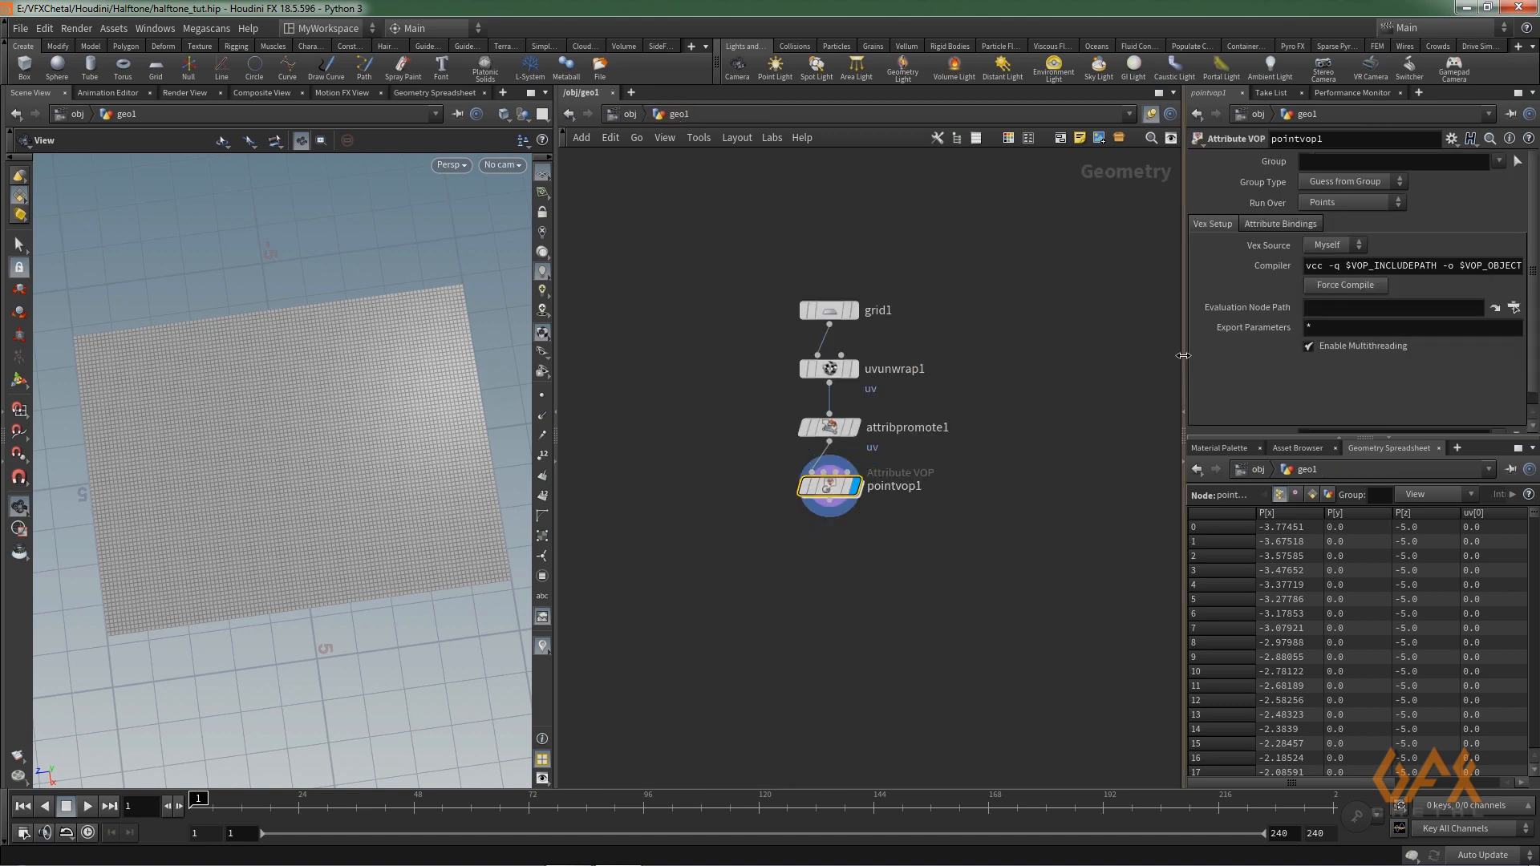
- Copy grid1's Image parameter and paste it as a relative reference into pointvop1's Color Map parameter
drag(1184, 356, 1086, 353)
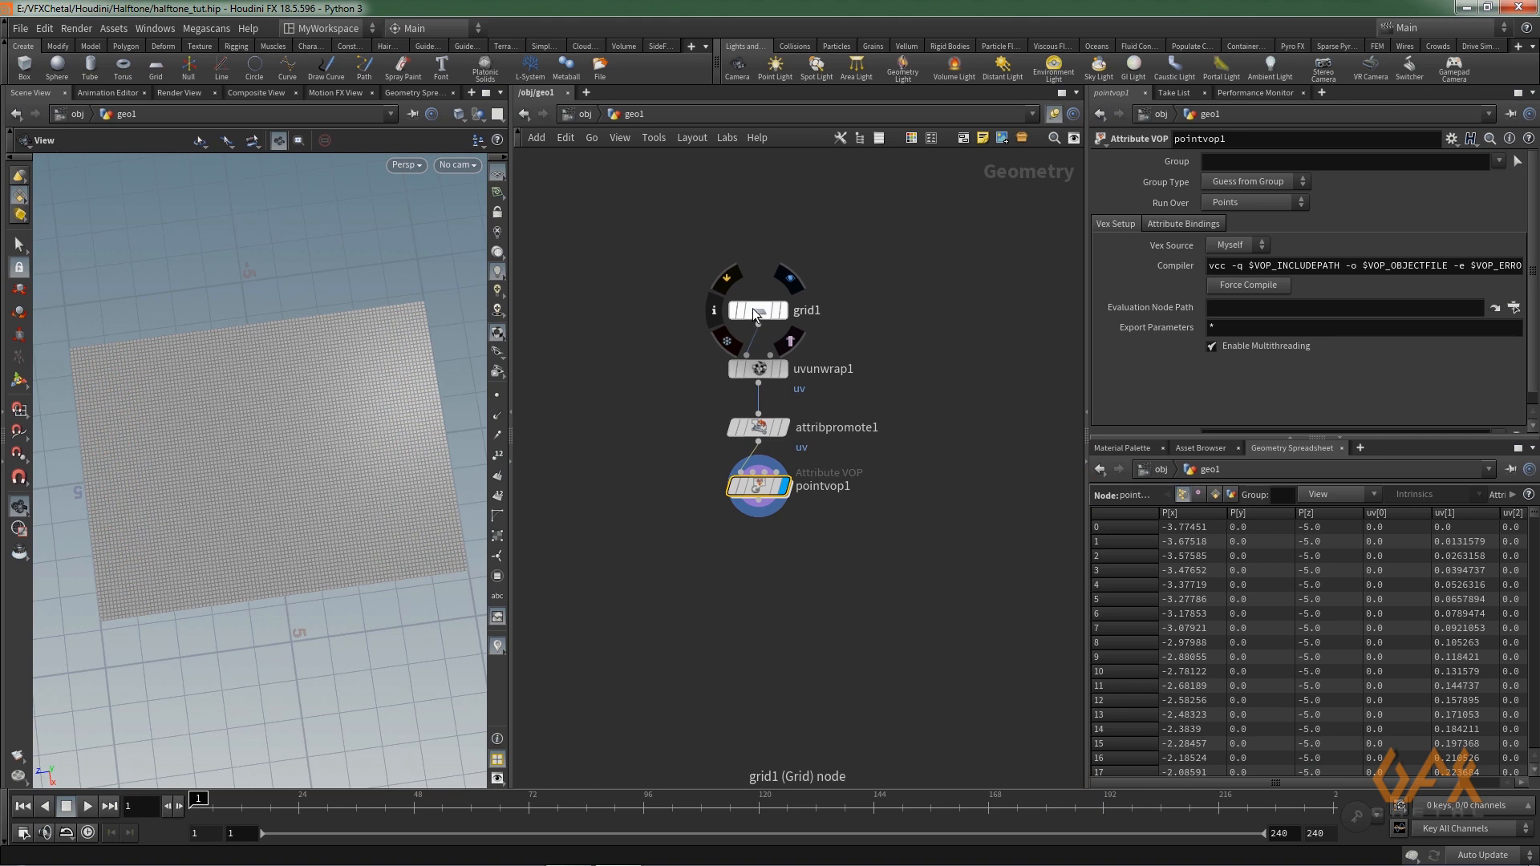
click(757, 313)
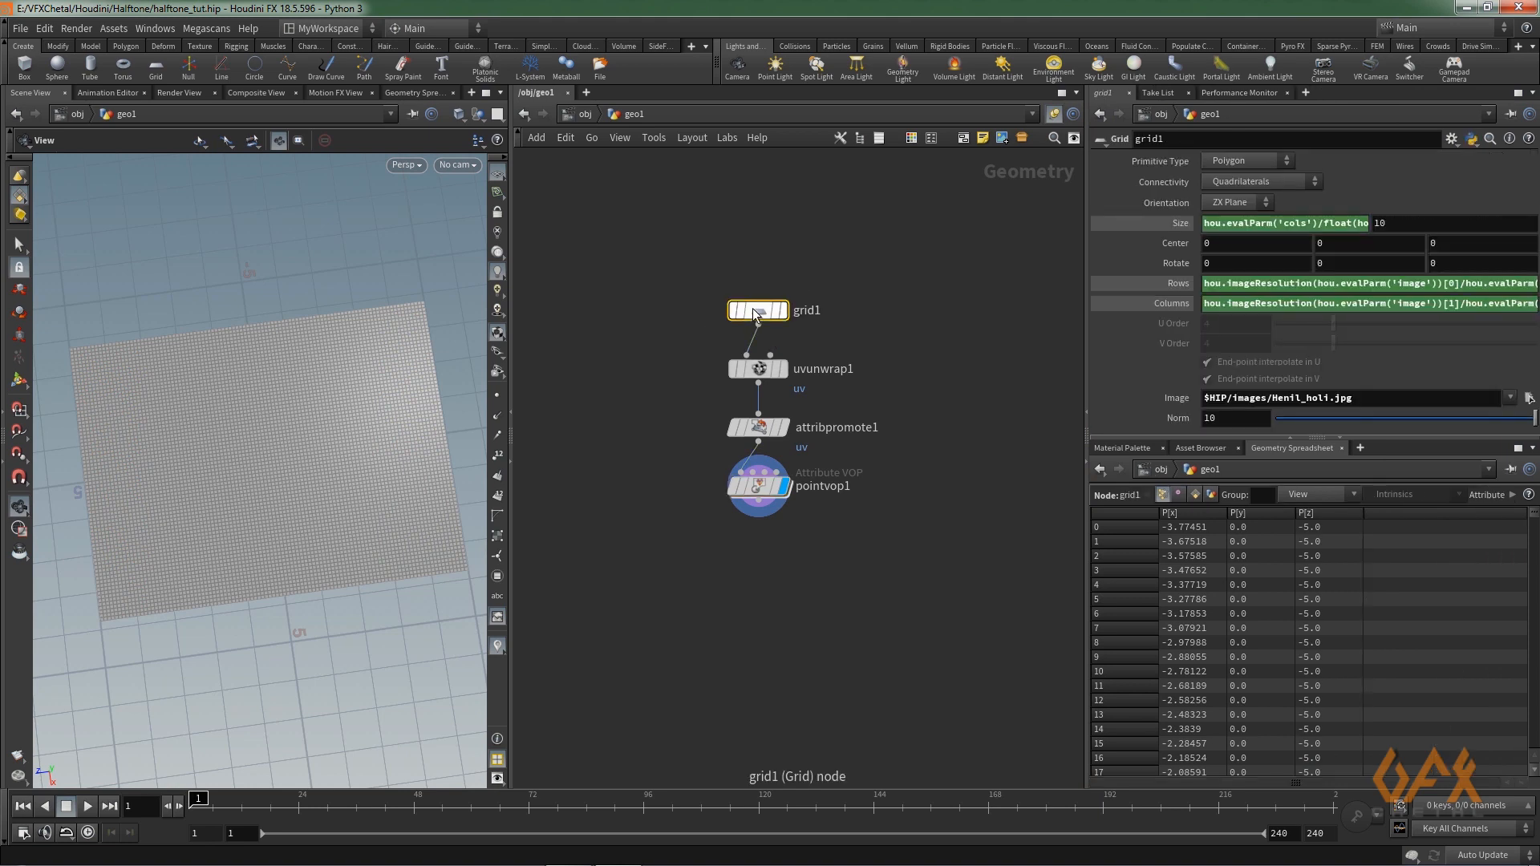
right_click(1181, 397)
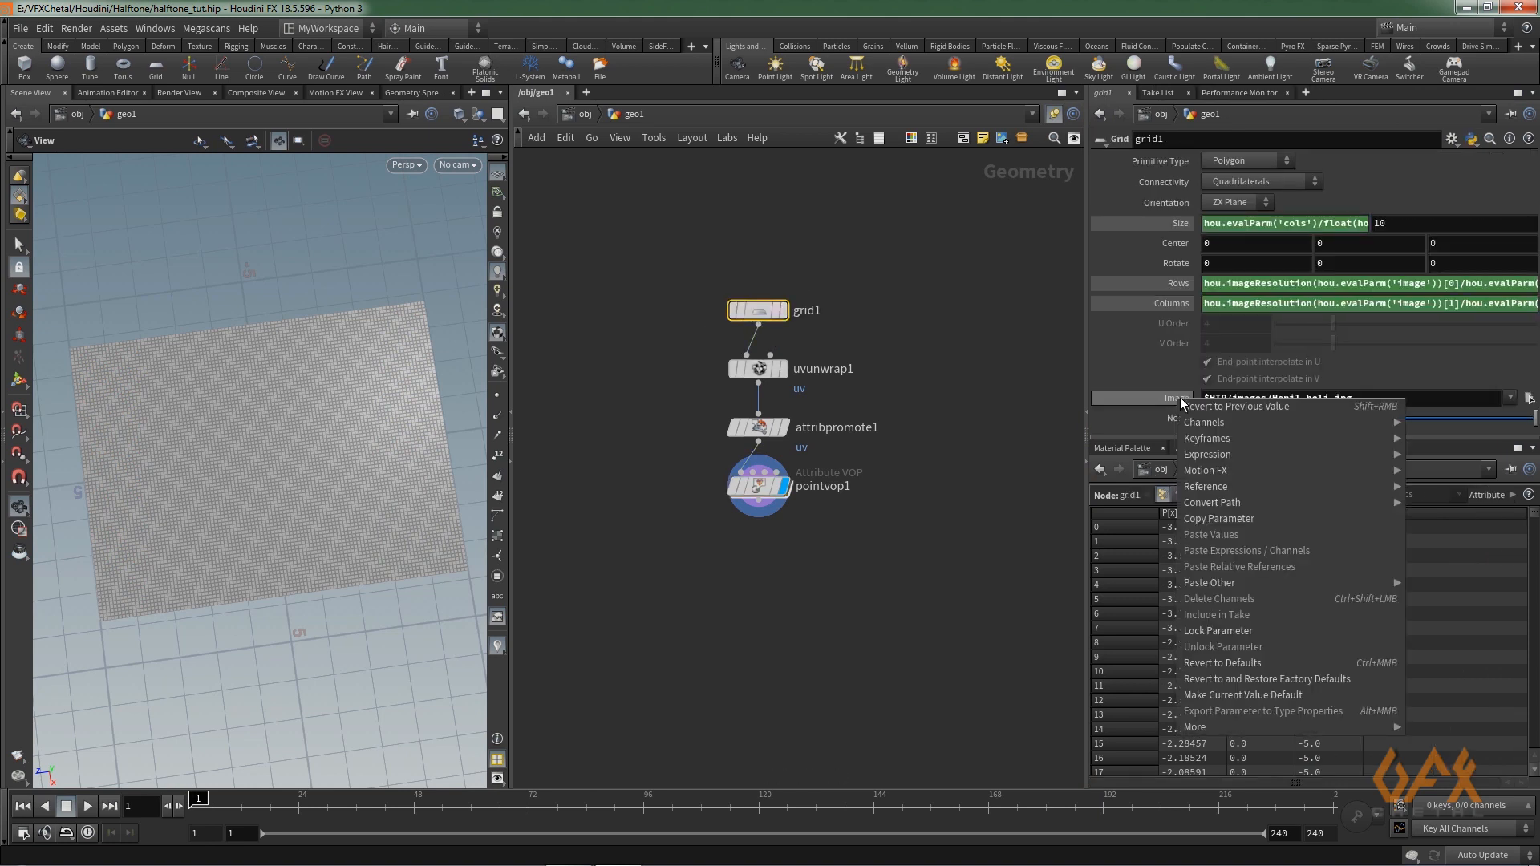
click(1214, 519)
click(759, 485)
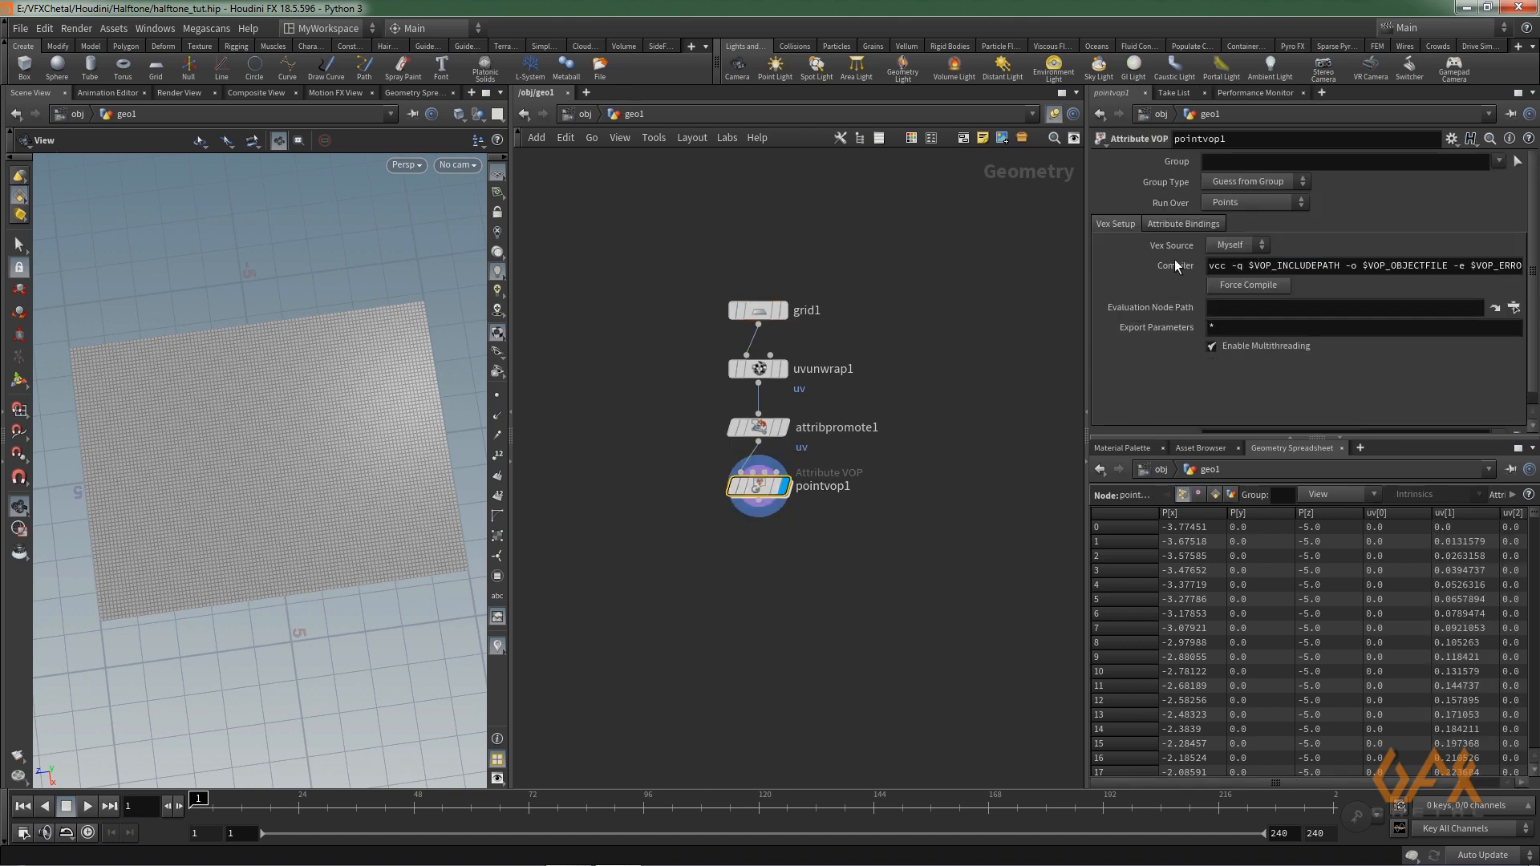
click(1166, 219)
scroll(1160, 377, down, 1)
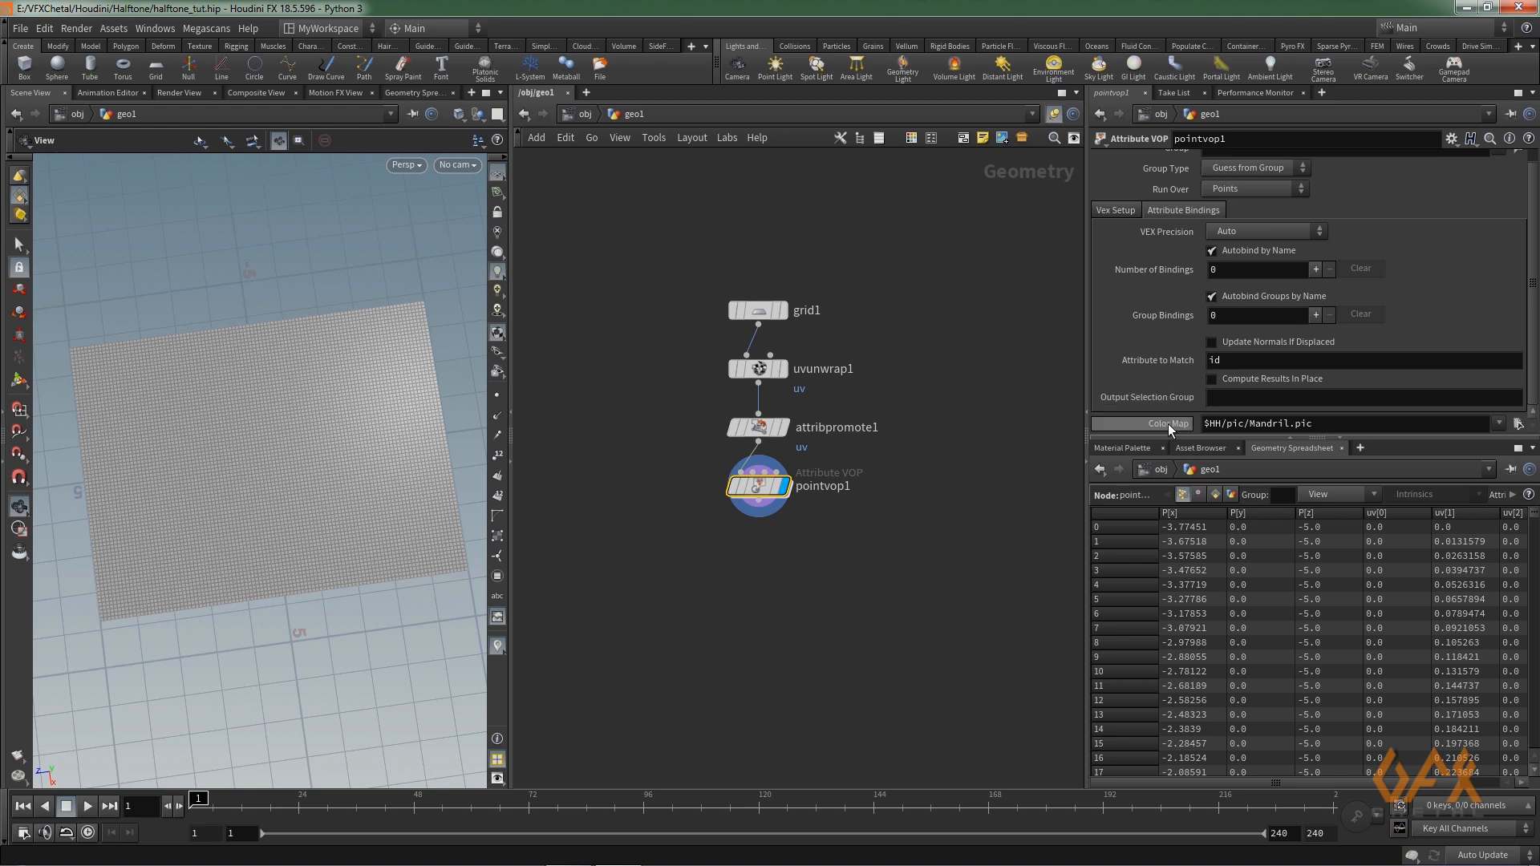
right_click(1167, 424)
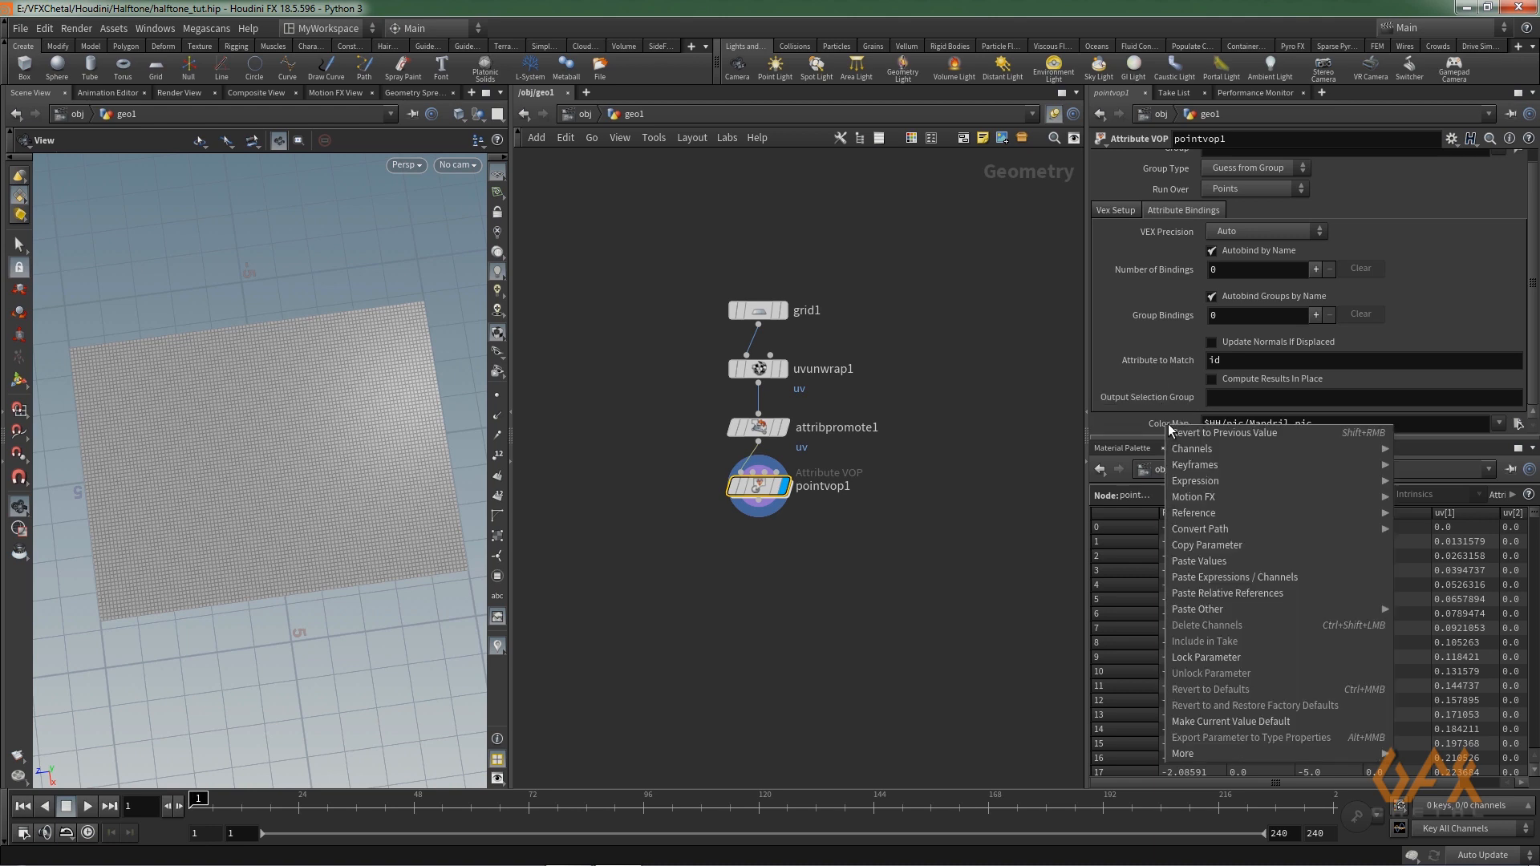
click(1198, 592)
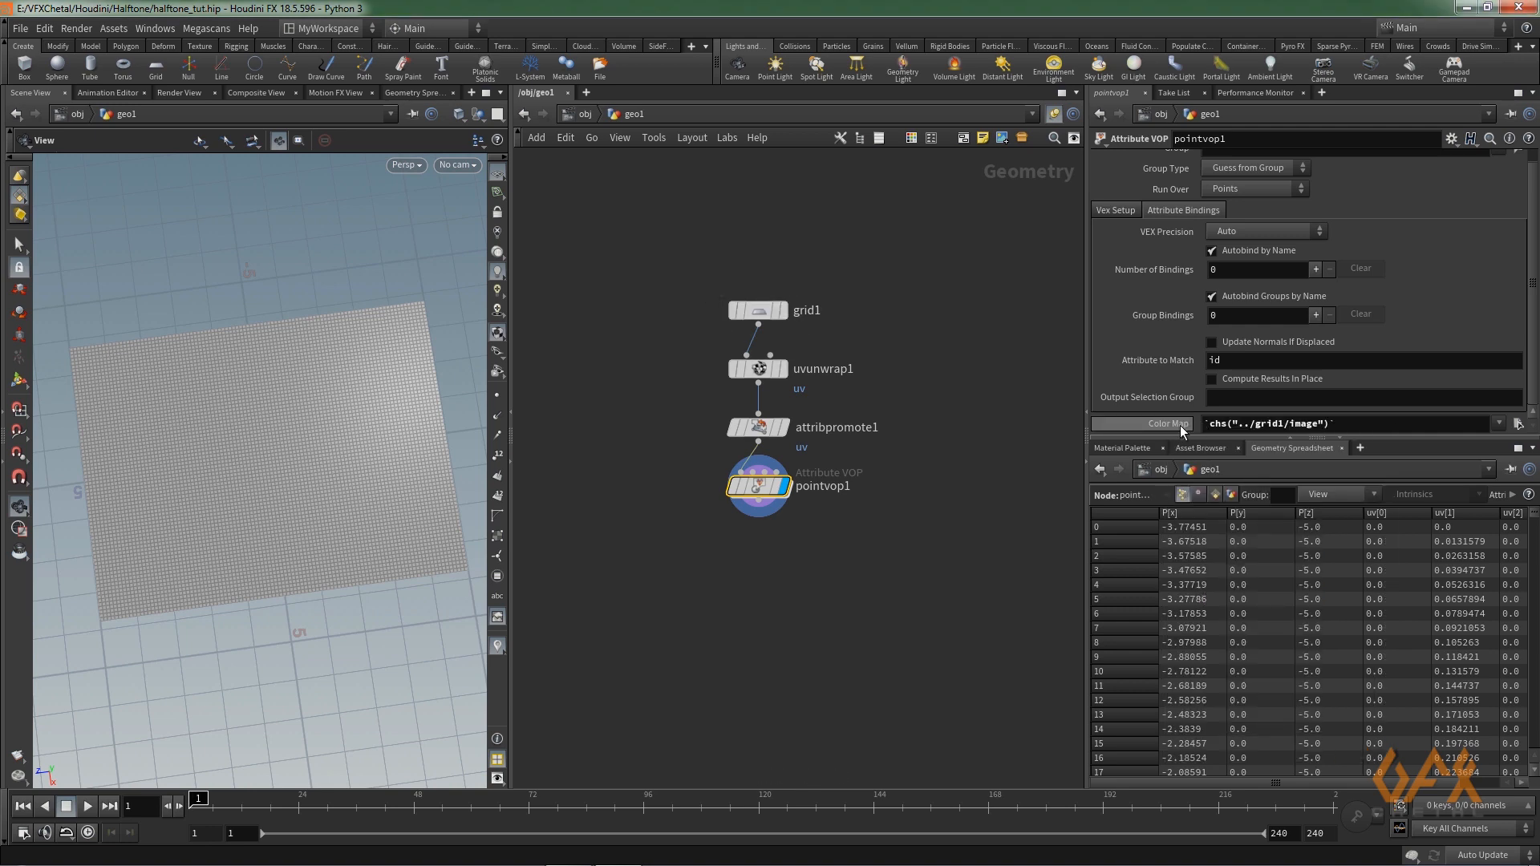
- Enter the pointvop1 network and add a Parameter node ahead of colormap1, above geometryvopglobal1
double_click(758, 485)
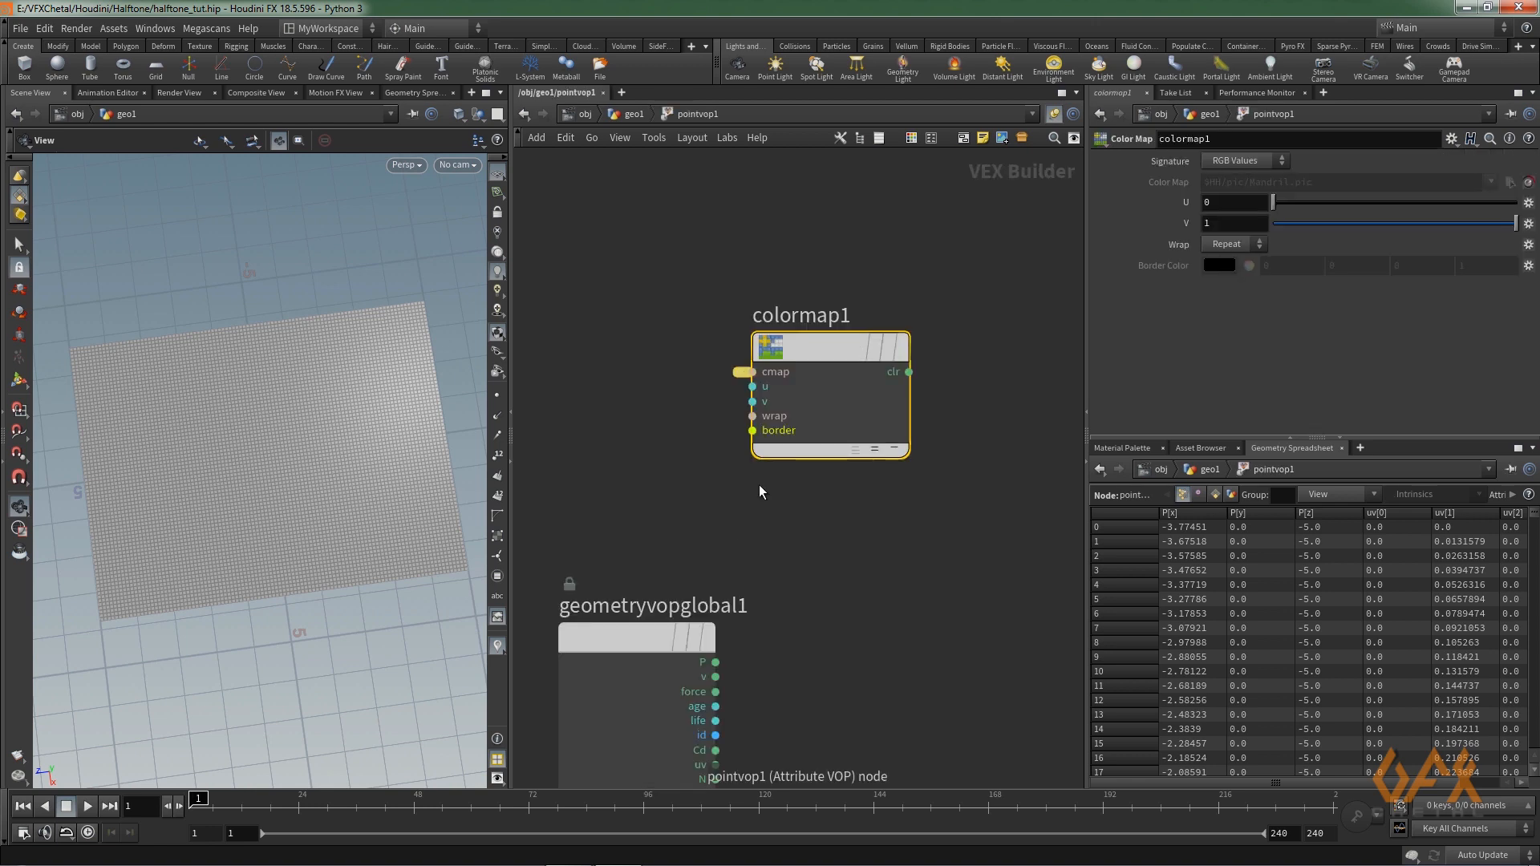
scroll(794, 484, down, 3)
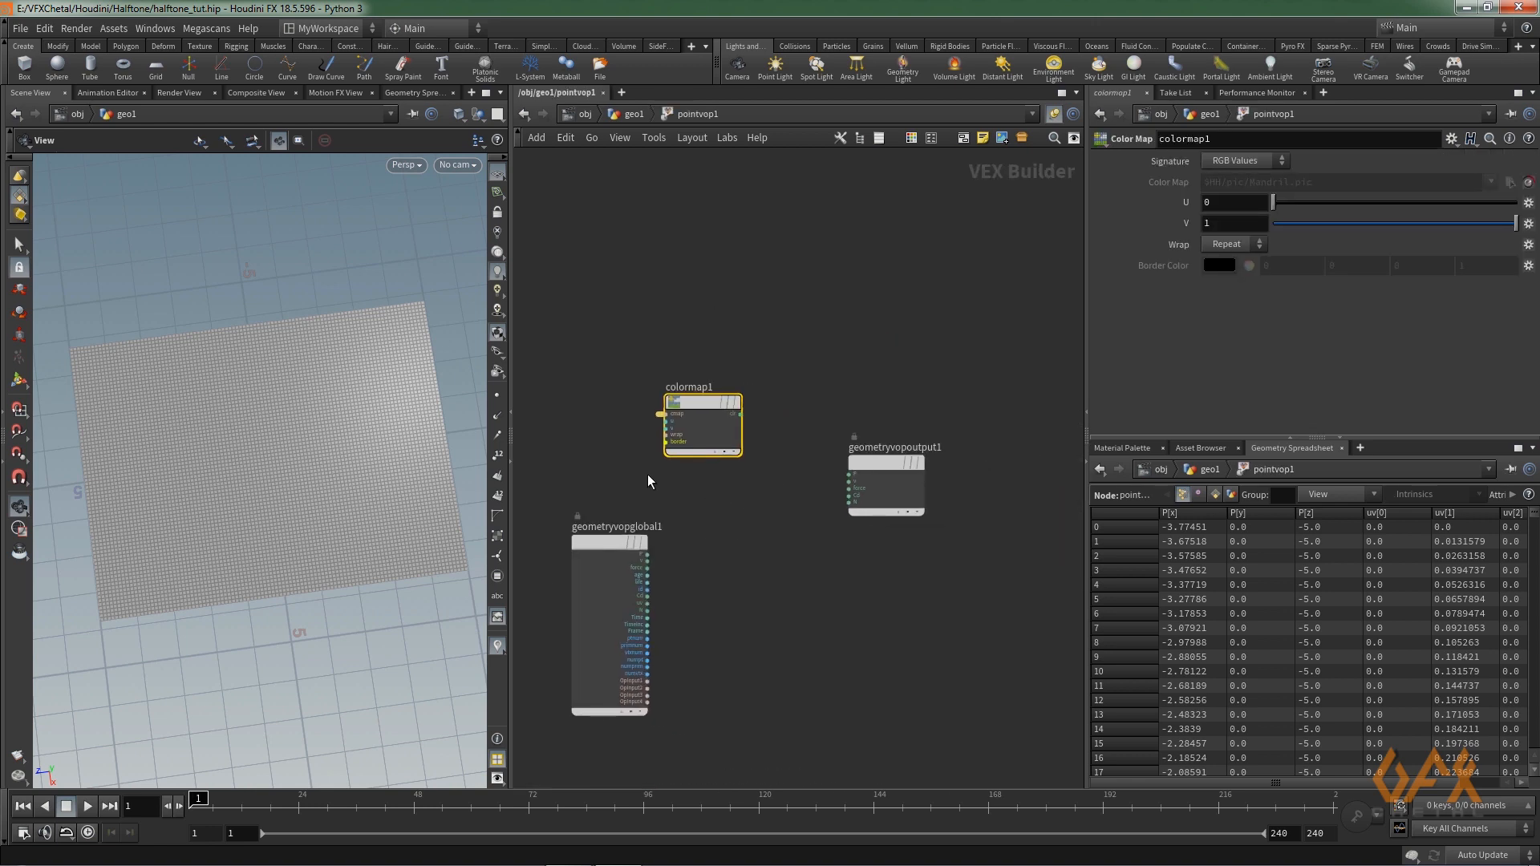
middle_drag(652, 486, 747, 496)
scroll(729, 430, up, 3)
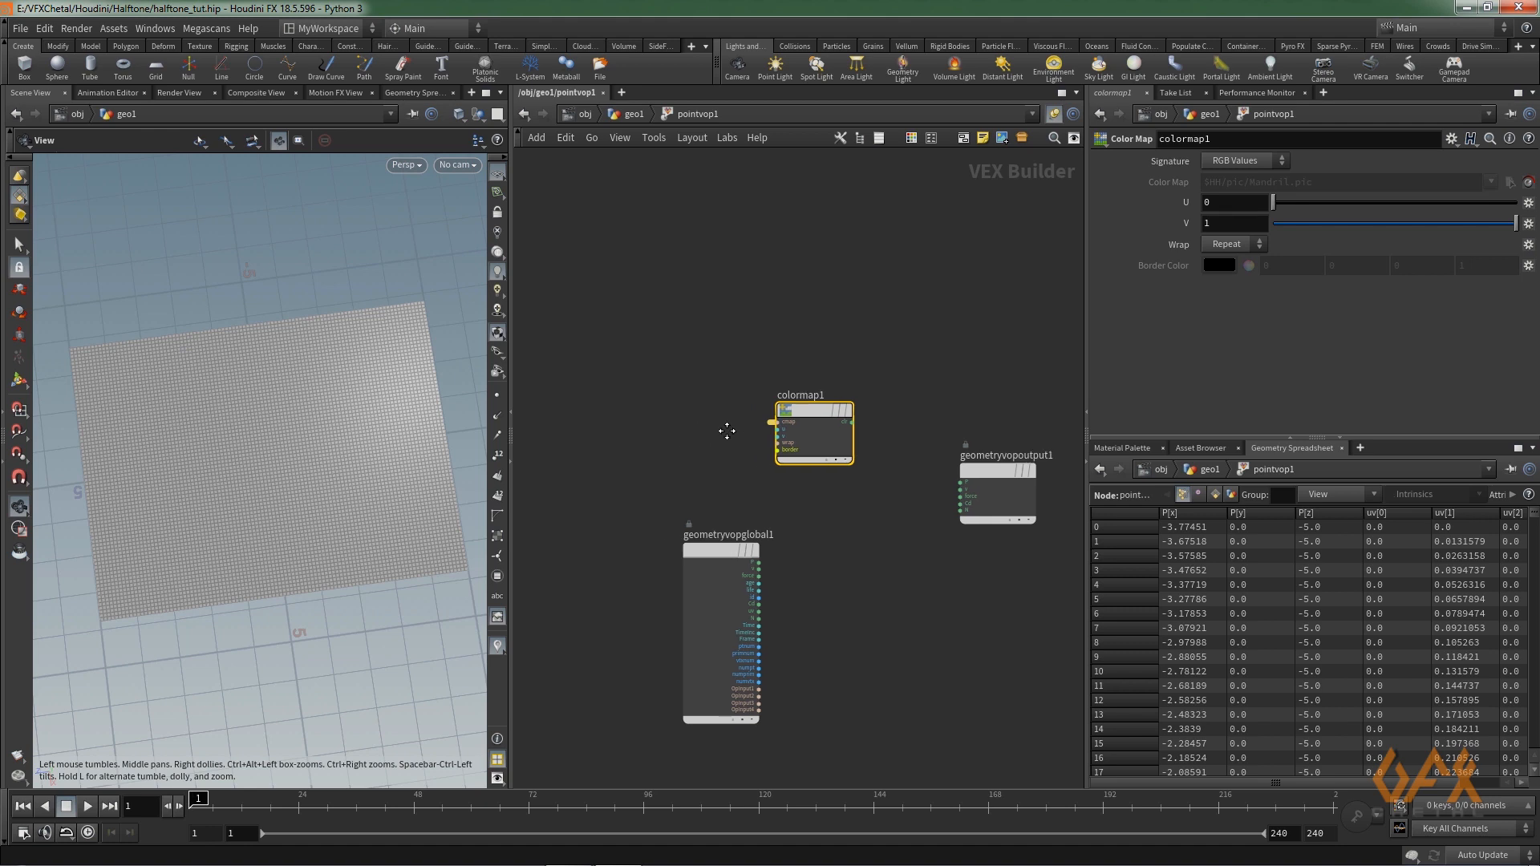
click(589, 399)
key(Tab)
text(param)
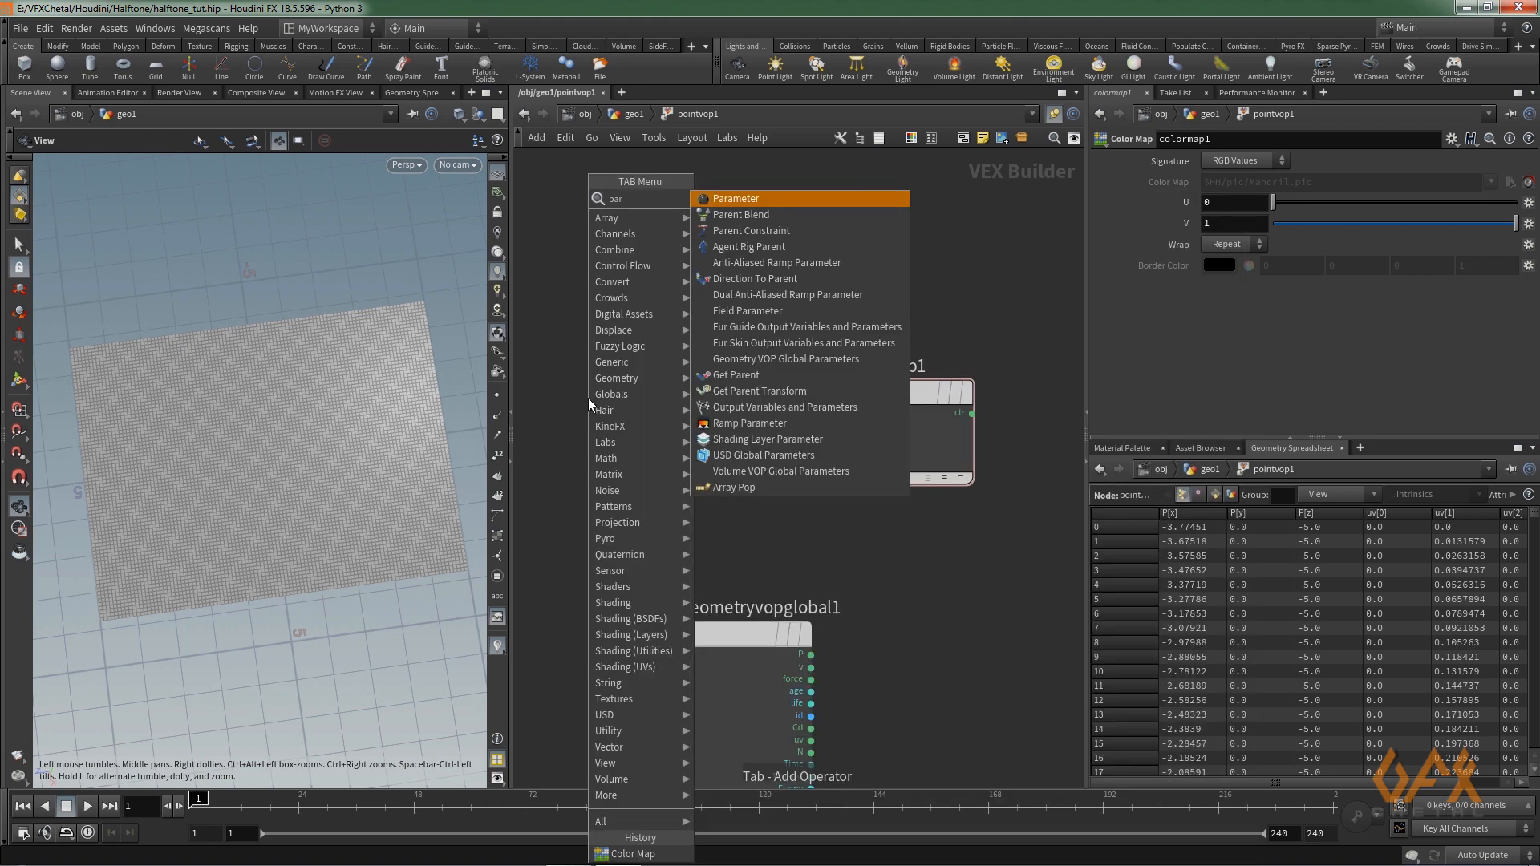
key(Return)
click(588, 398)
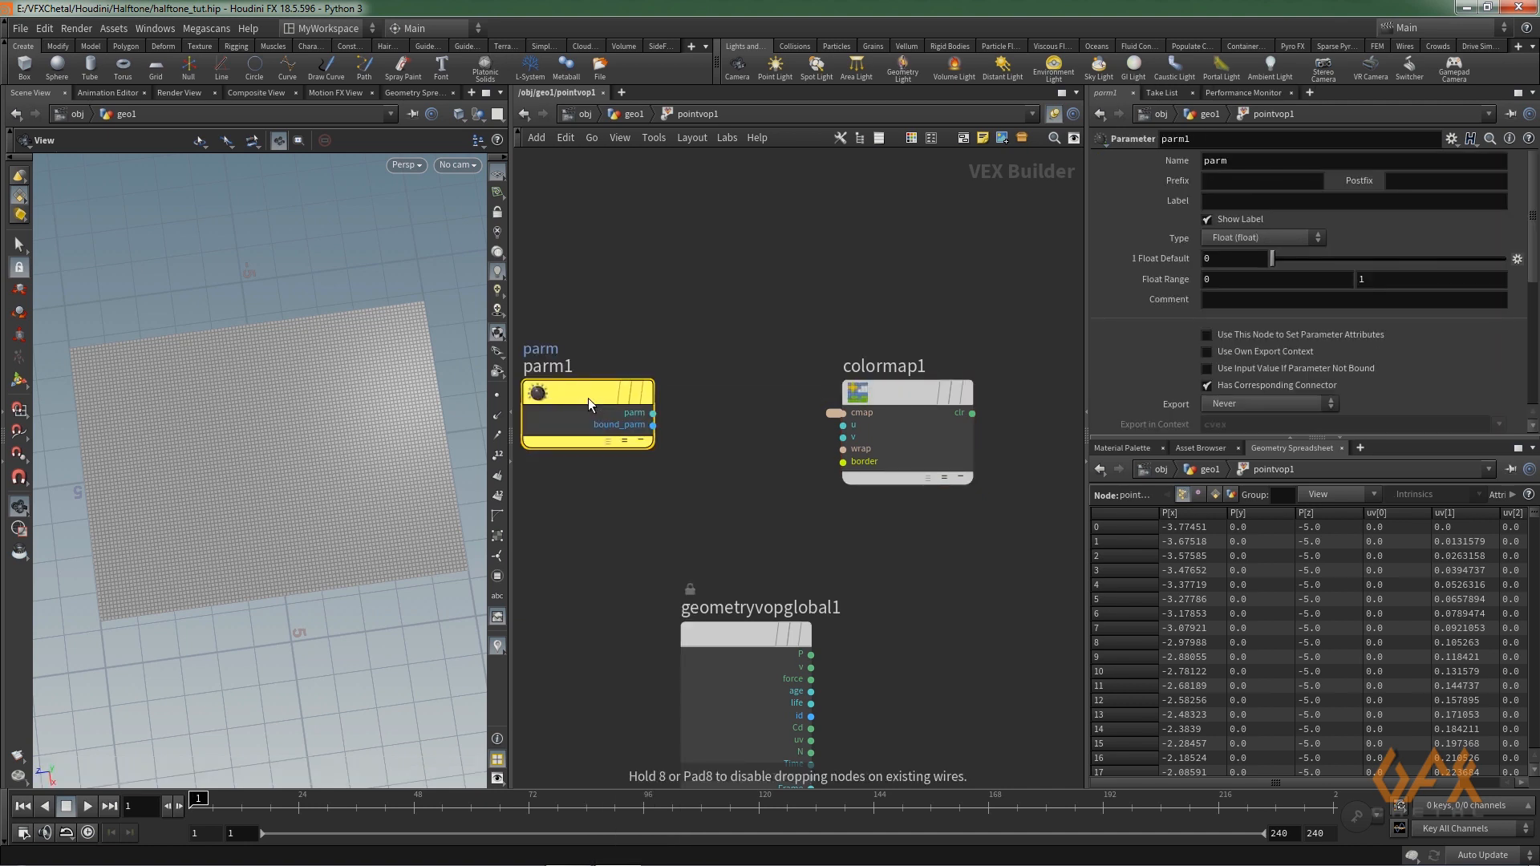
drag(580, 397, 614, 396)
- Set the Parameter node's Name and Label to uv and its Type to Vector (vector)
drag(1230, 161, 1188, 161)
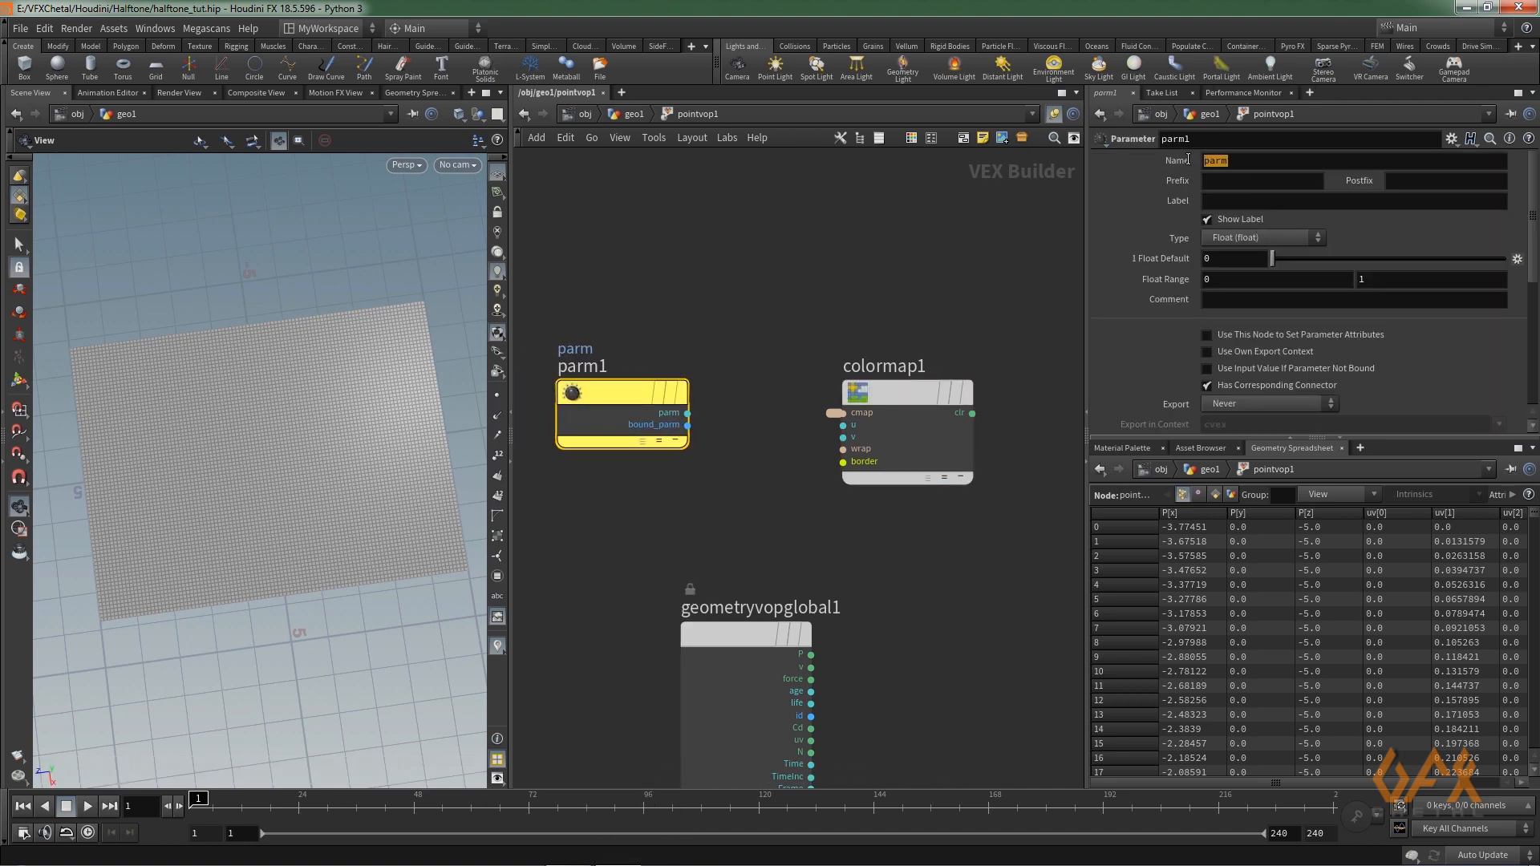
text(uv)
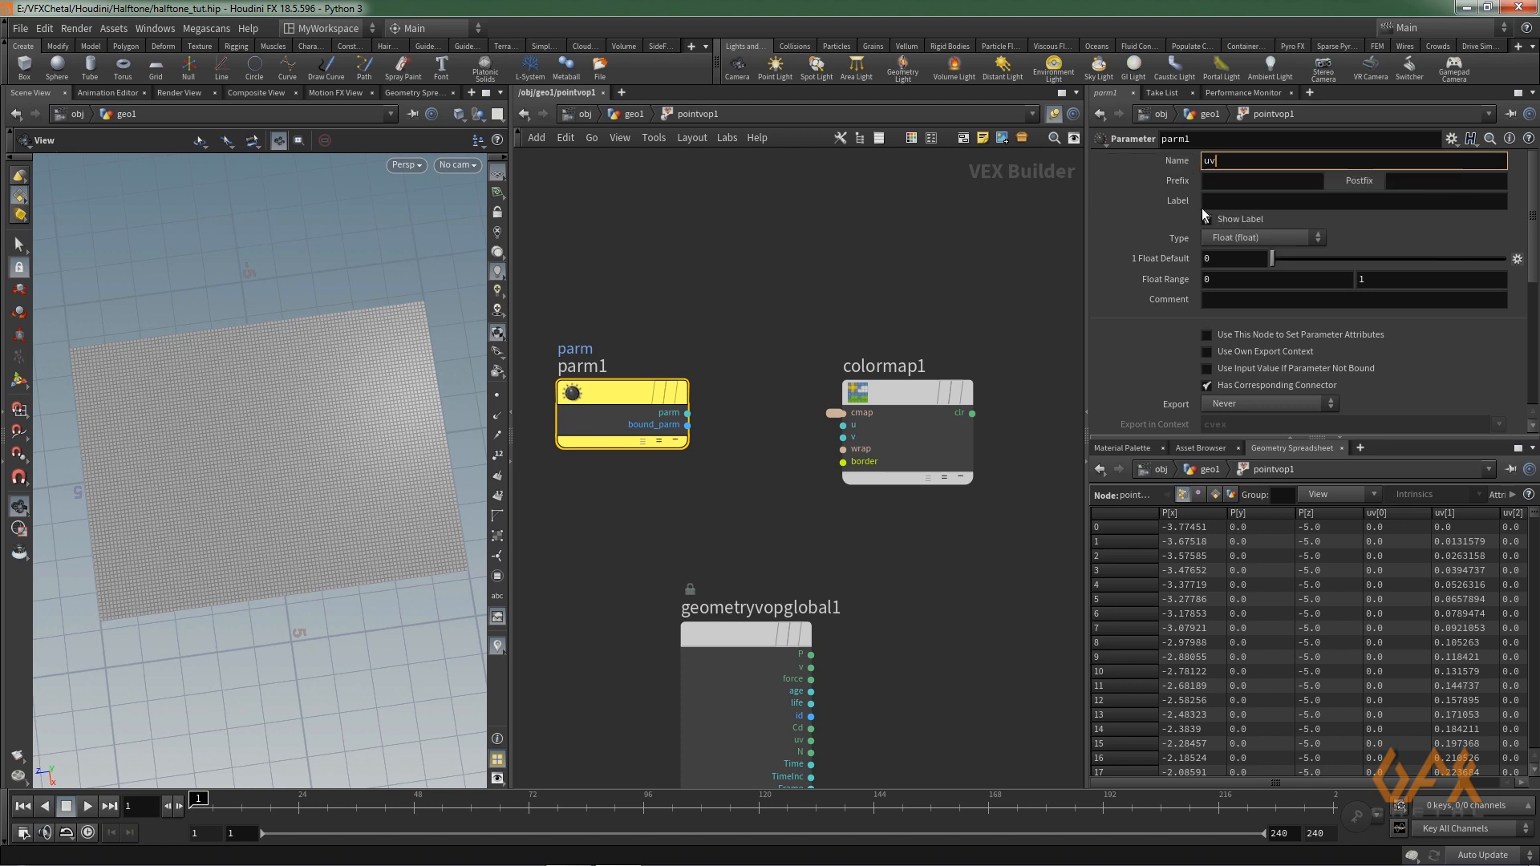
click(1220, 202)
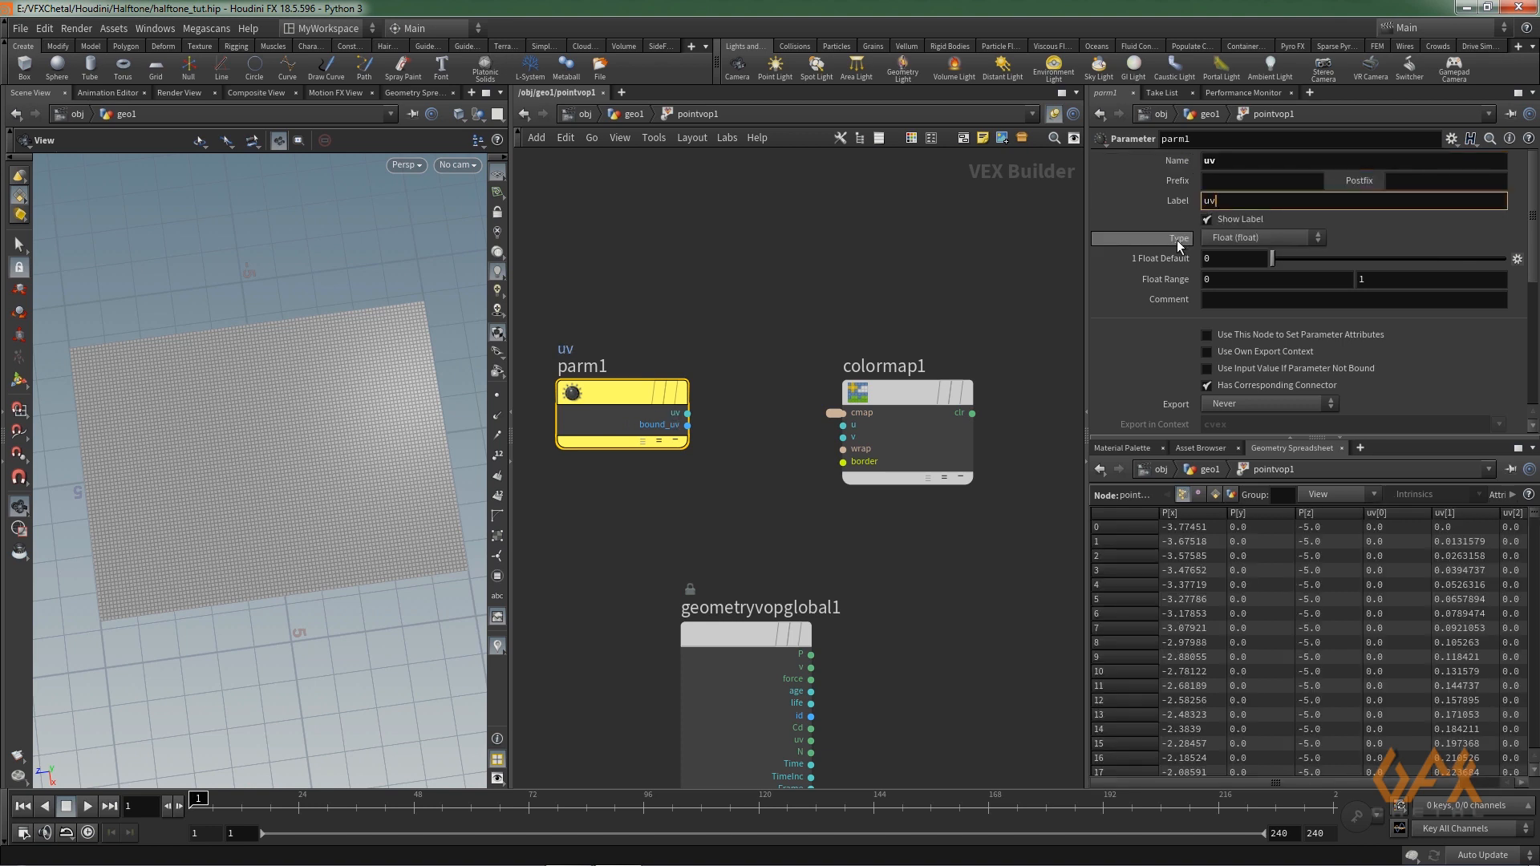
click(1235, 238)
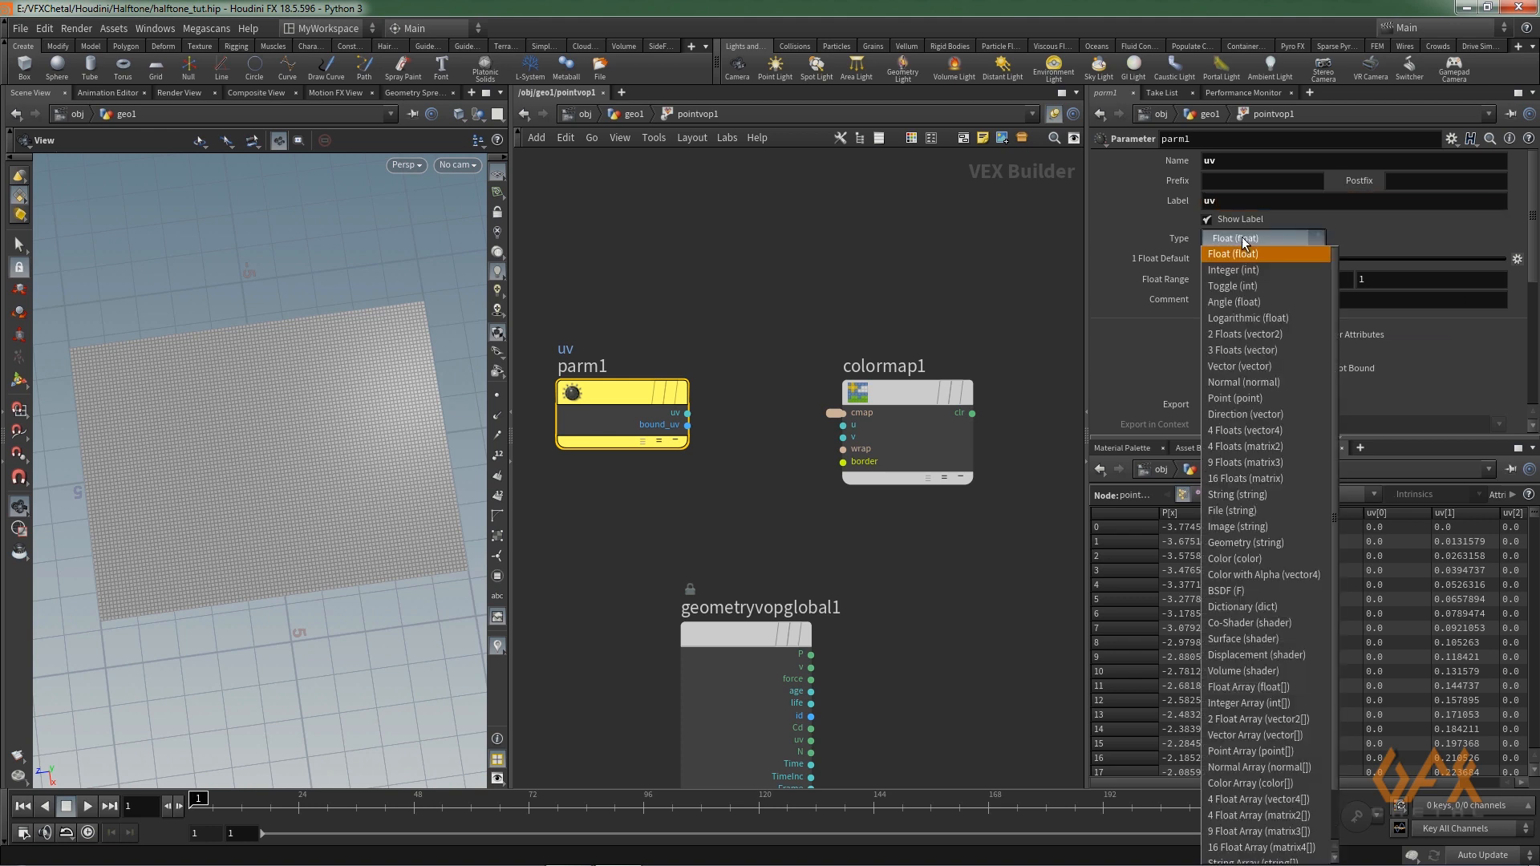
click(1238, 369)
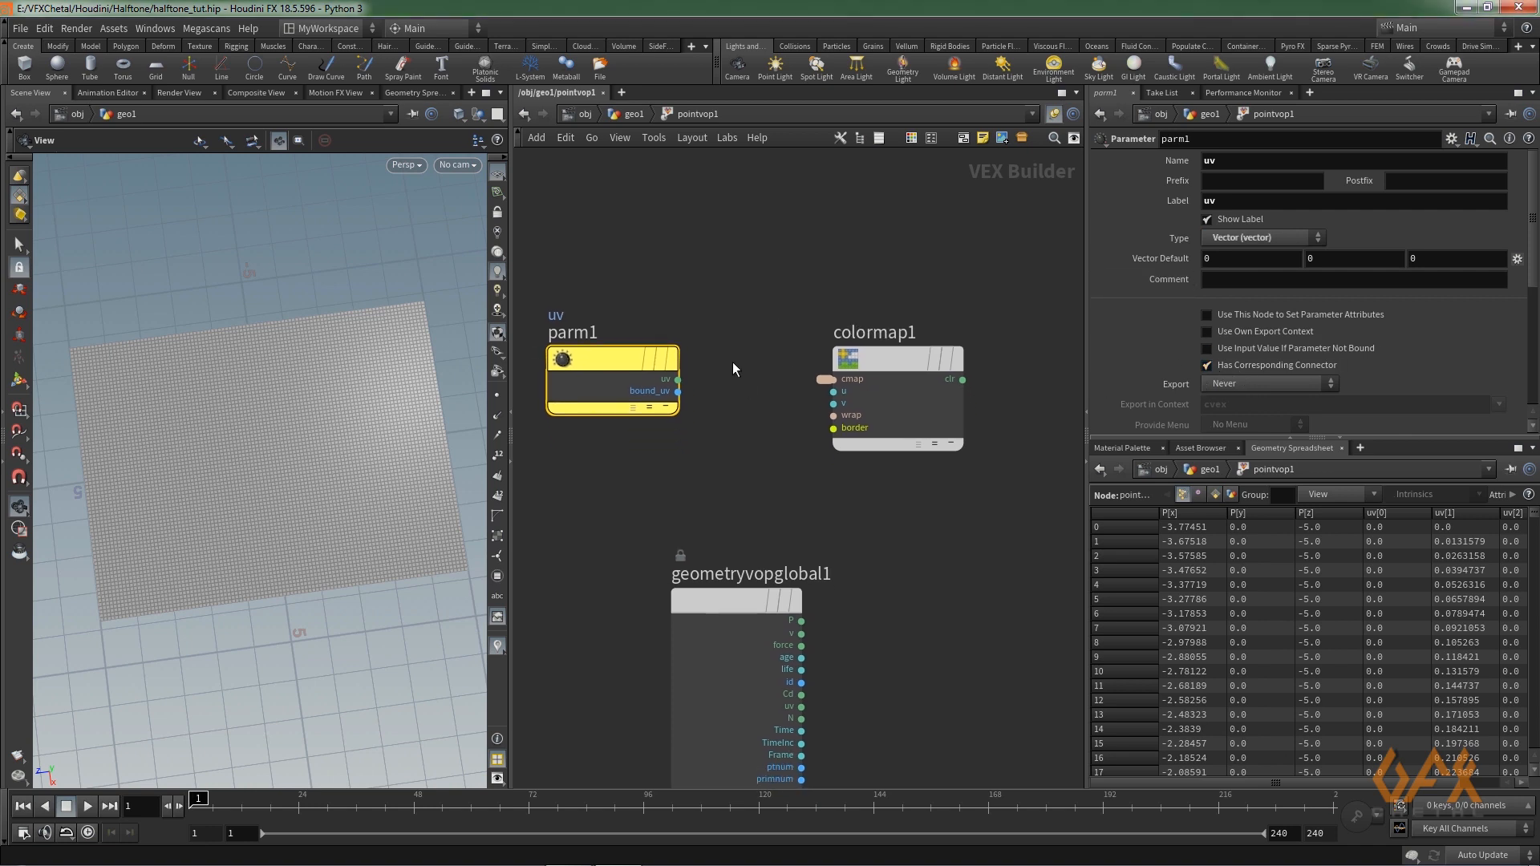
- Move colormap1 further from the uv parameter node and add a Vector to Float node between them
scroll(733, 363, up, 3)
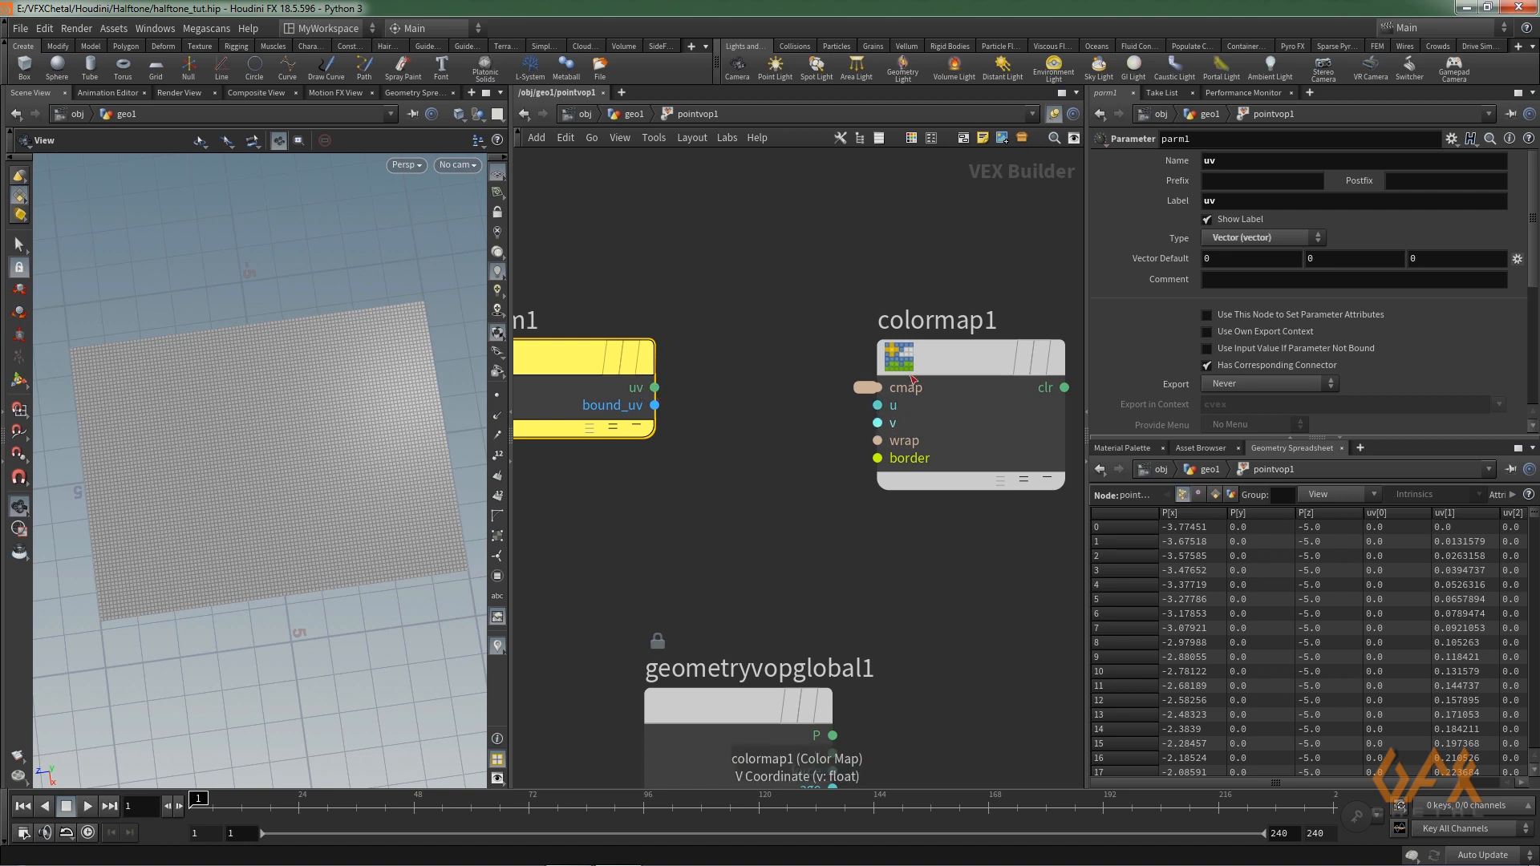
drag(948, 349, 1028, 350)
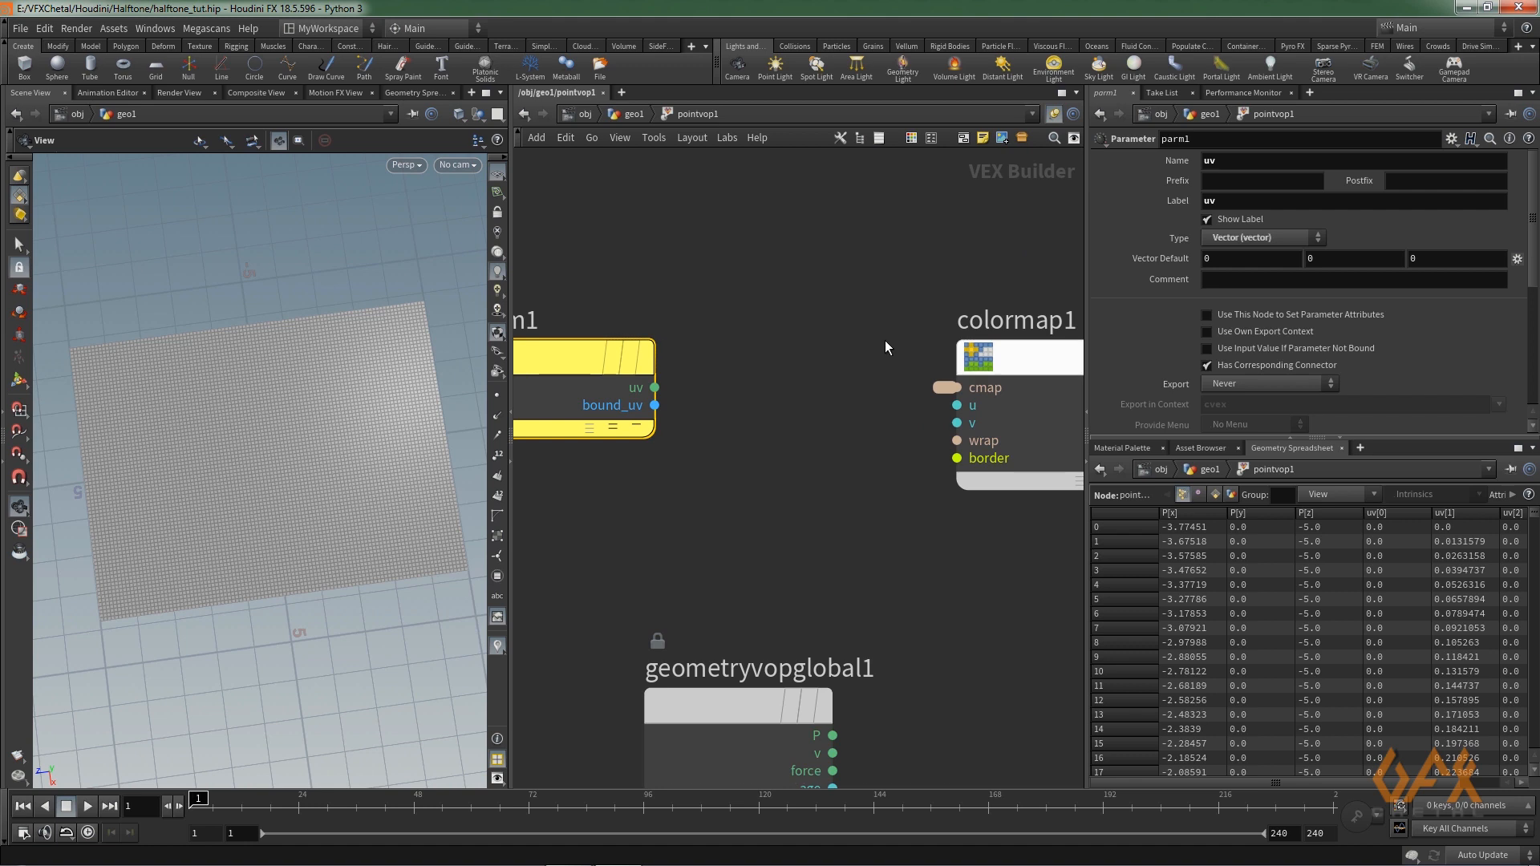
click(787, 348)
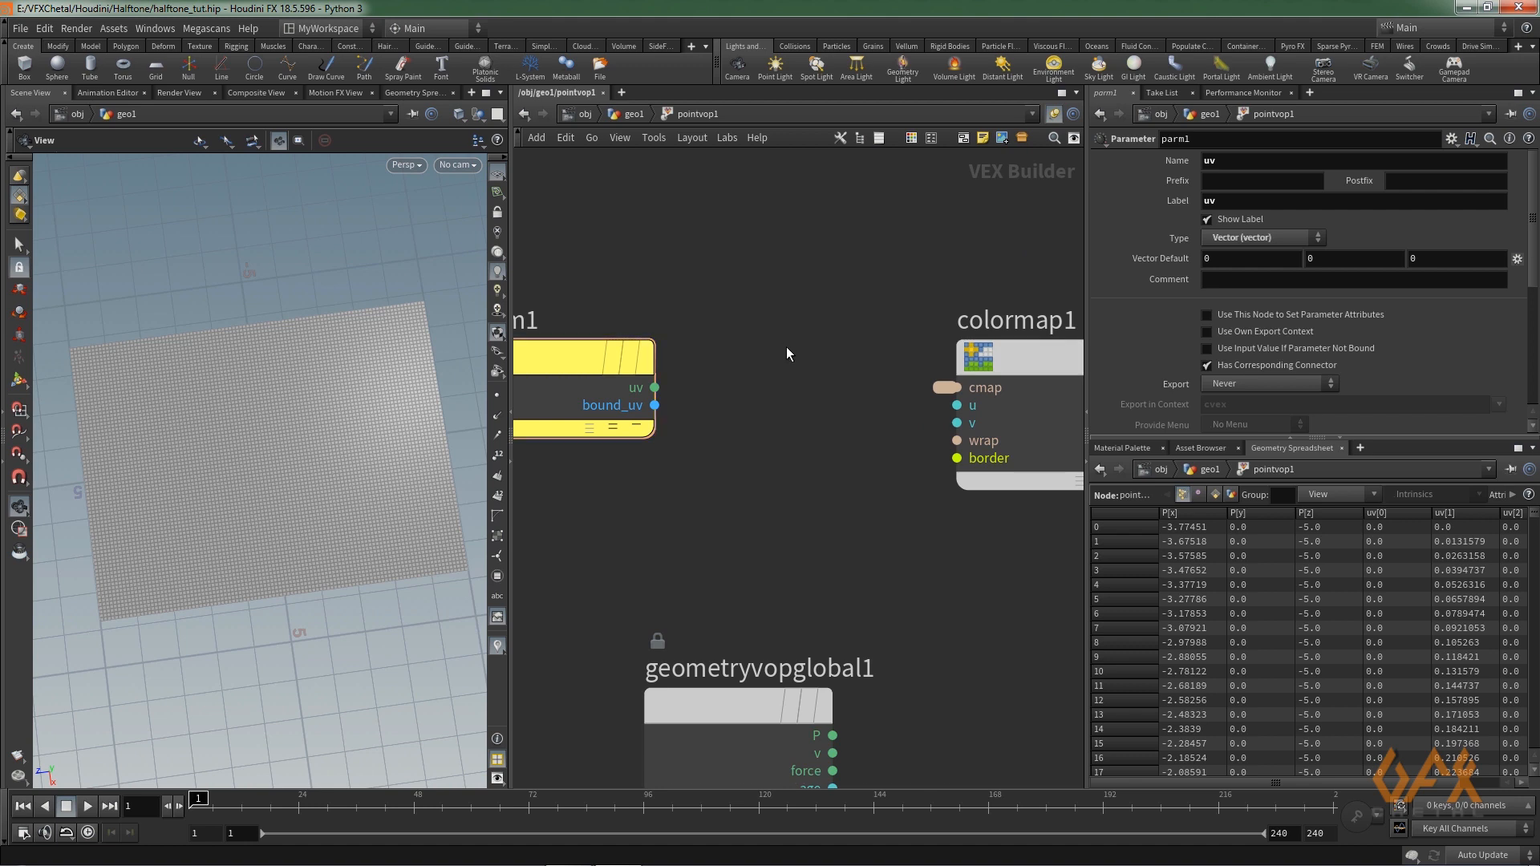
key(Tab)
text(ve)
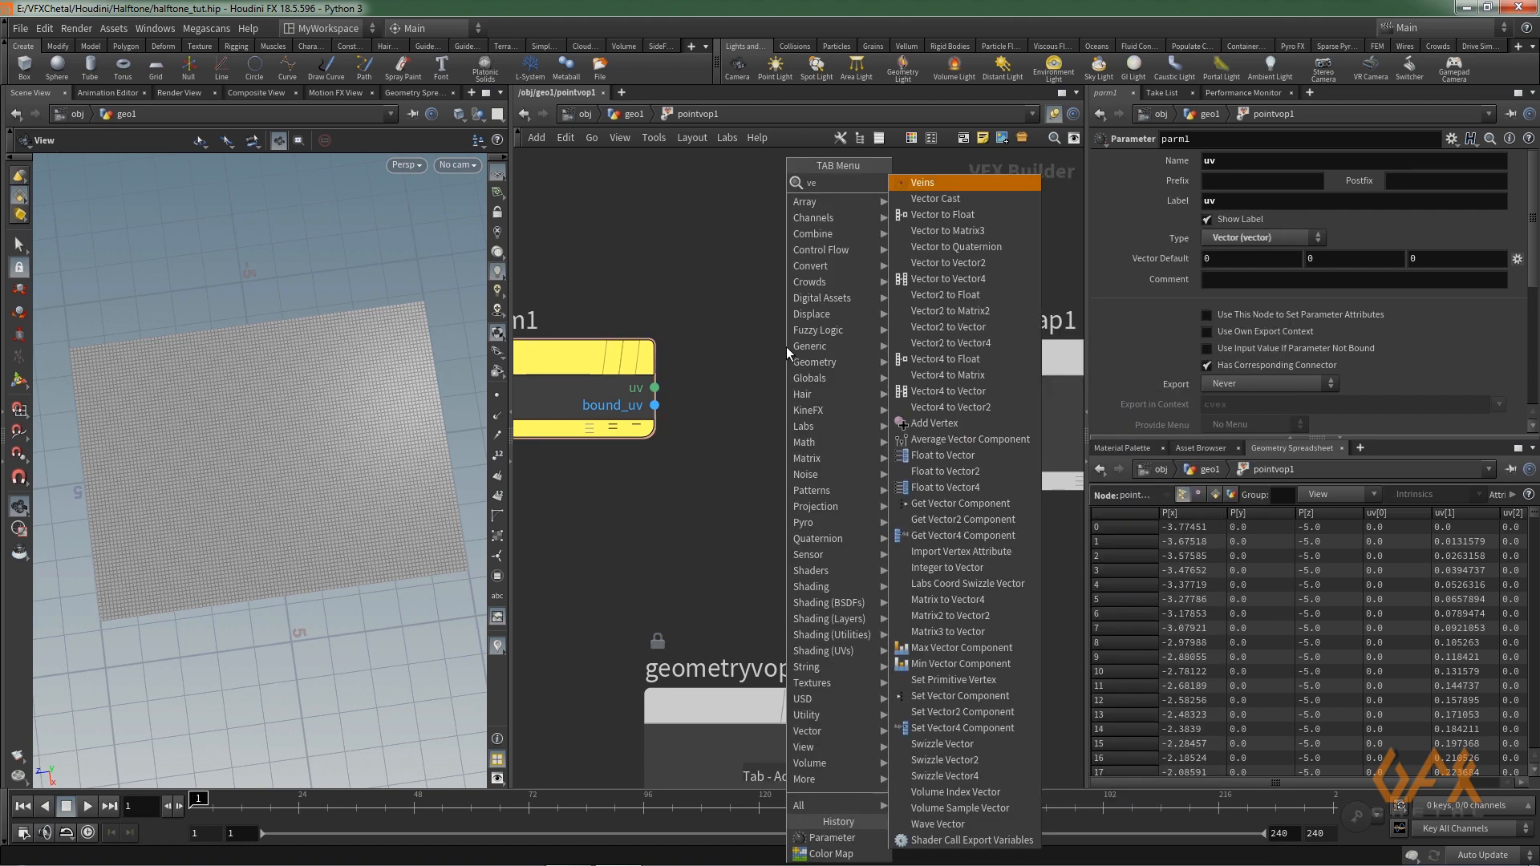
text(c)
key(Down)
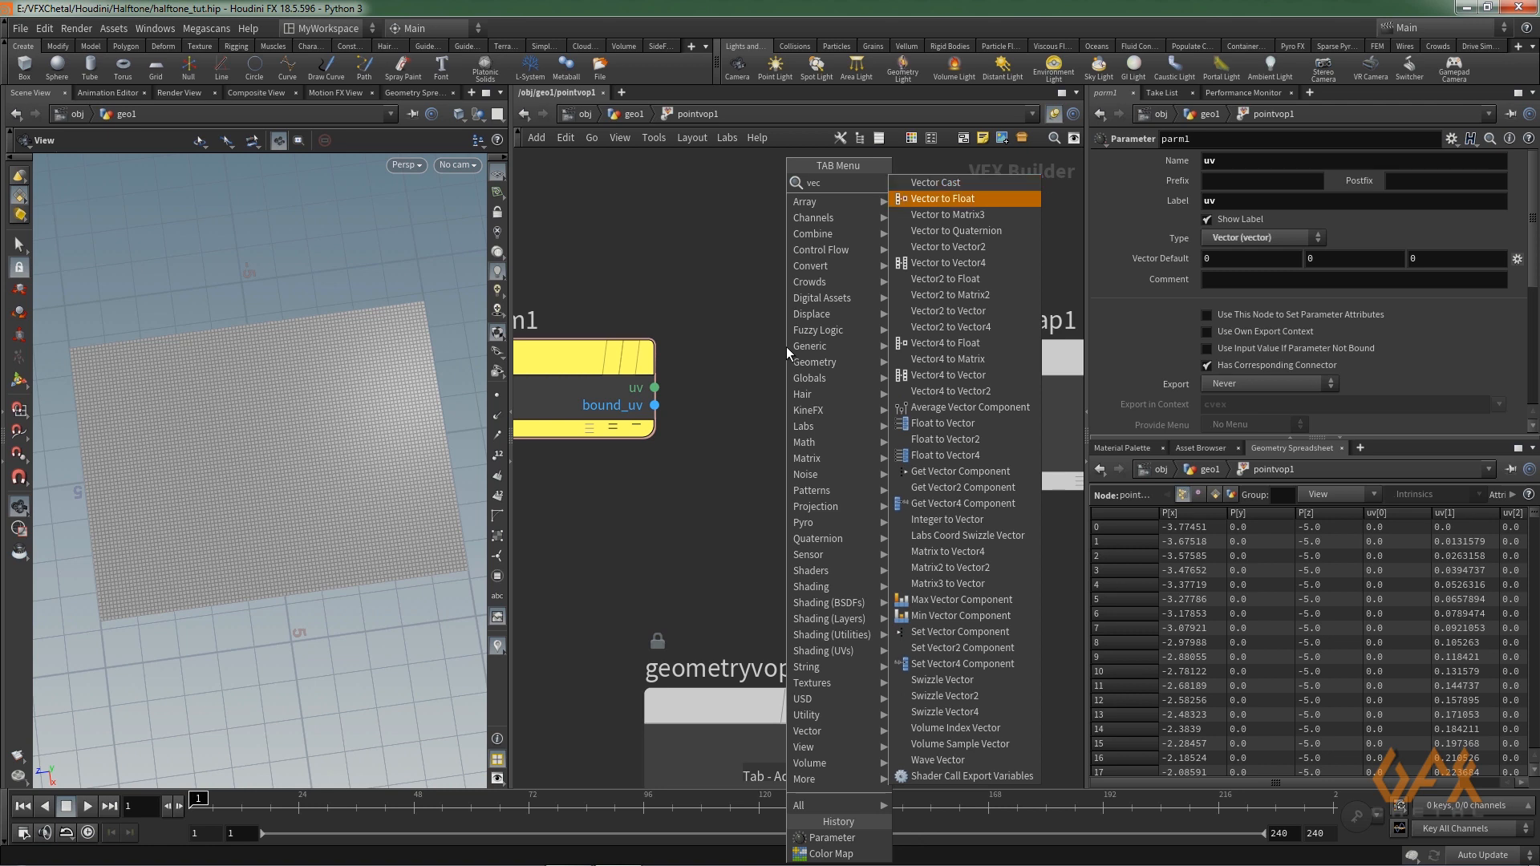
key(Return)
click(786, 346)
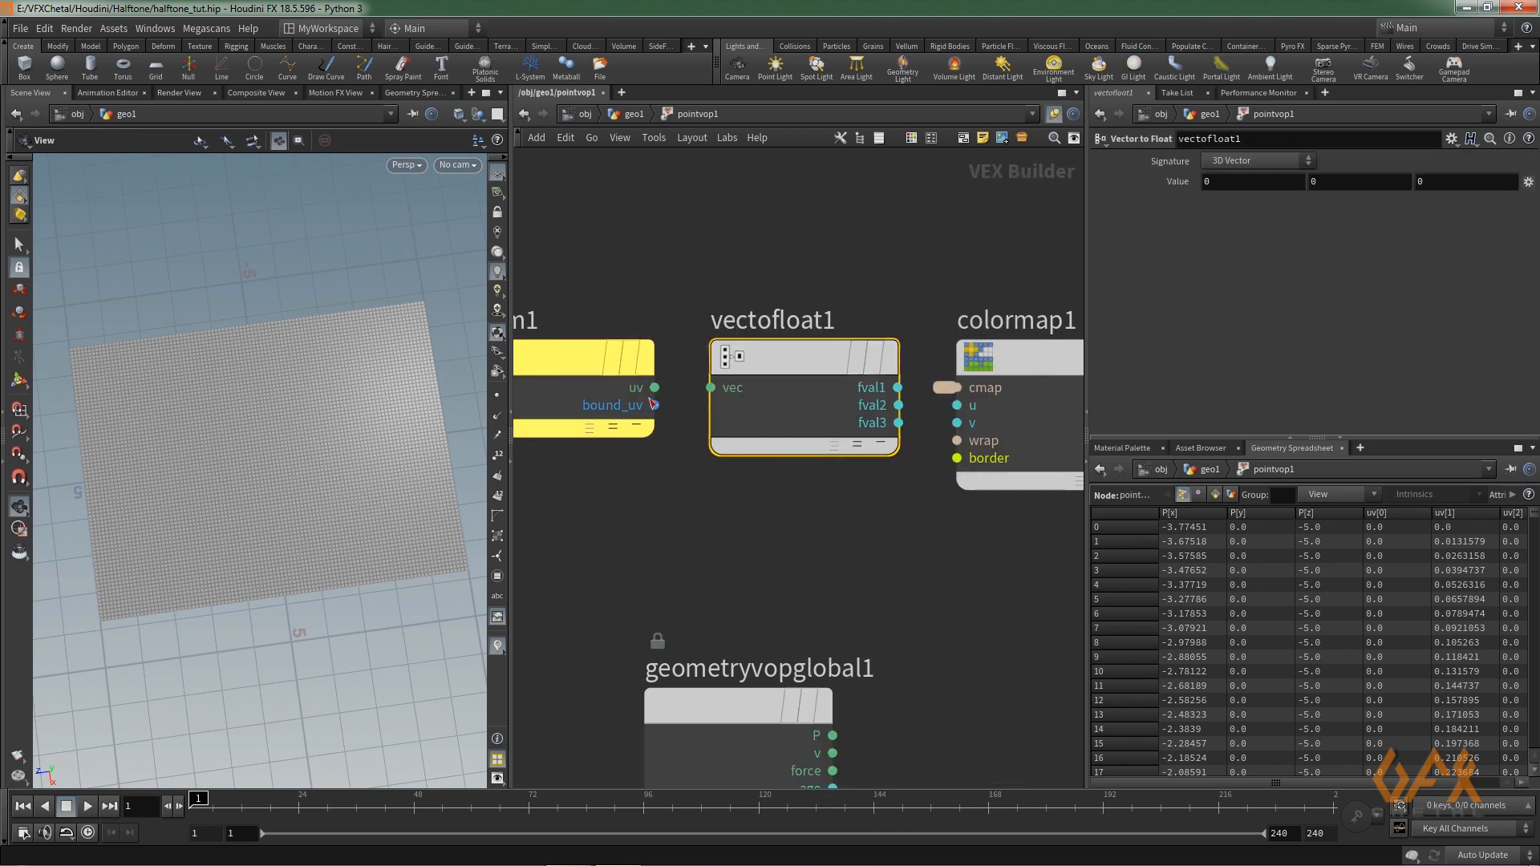
- Connect the uv parameter output to vectofloat1's vec input, then its fval1 and fval2 outputs to colormap1's u and v inputs
drag(654, 388, 710, 389)
middle_drag(1046, 366, 902, 342)
drag(903, 341, 984, 307)
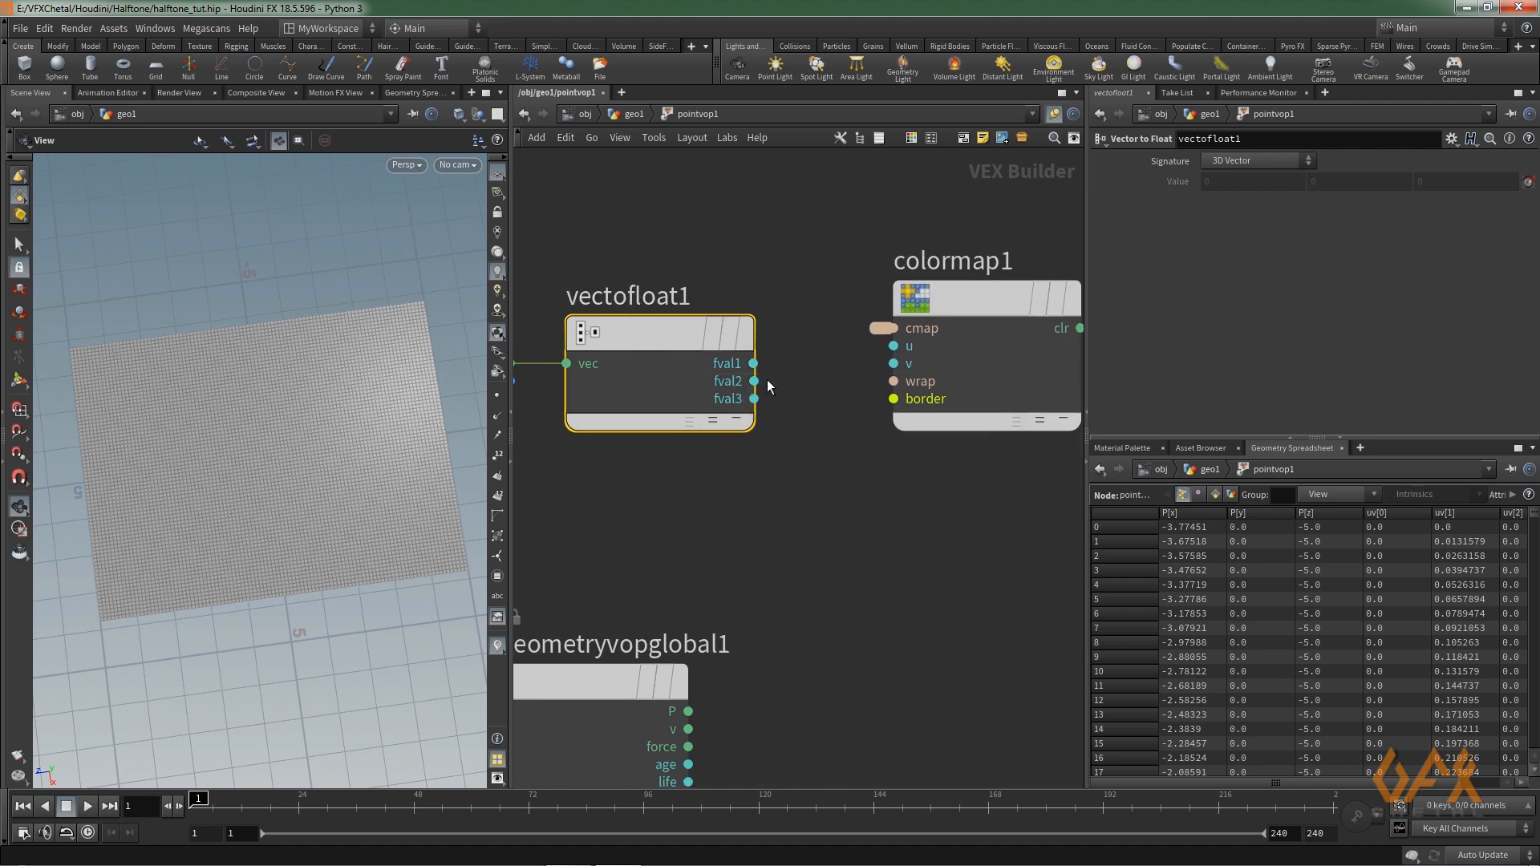
drag(753, 364, 893, 346)
drag(754, 380, 892, 363)
- Connect colormap1's clr output to the Cd input of geometryvopoutput1 and check the coloured grid in the viewport
middle_drag(886, 483, 743, 478)
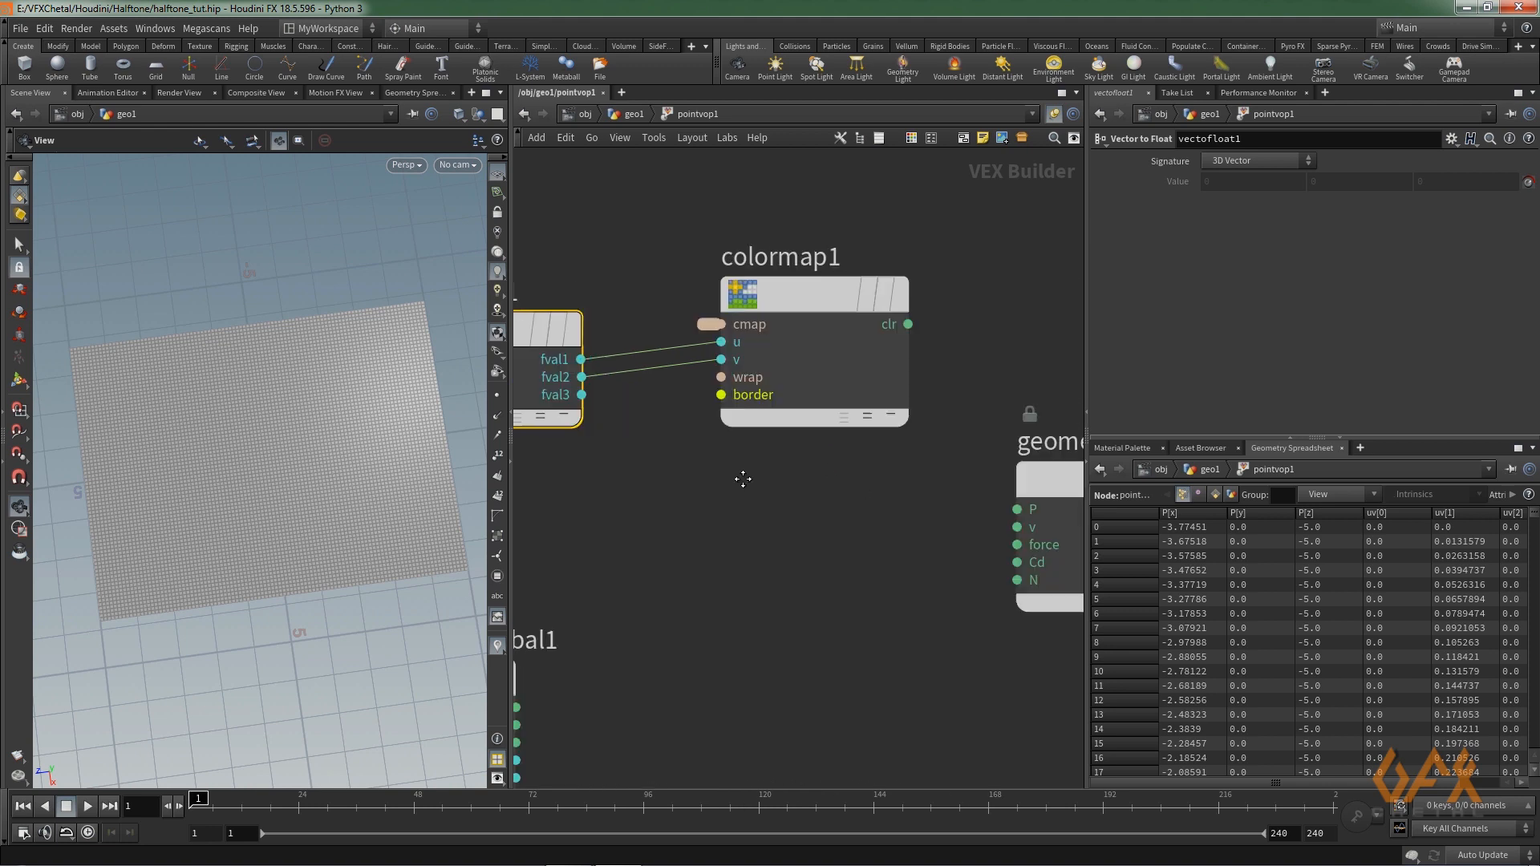
scroll(743, 479, down, 2)
middle_drag(832, 498, 709, 485)
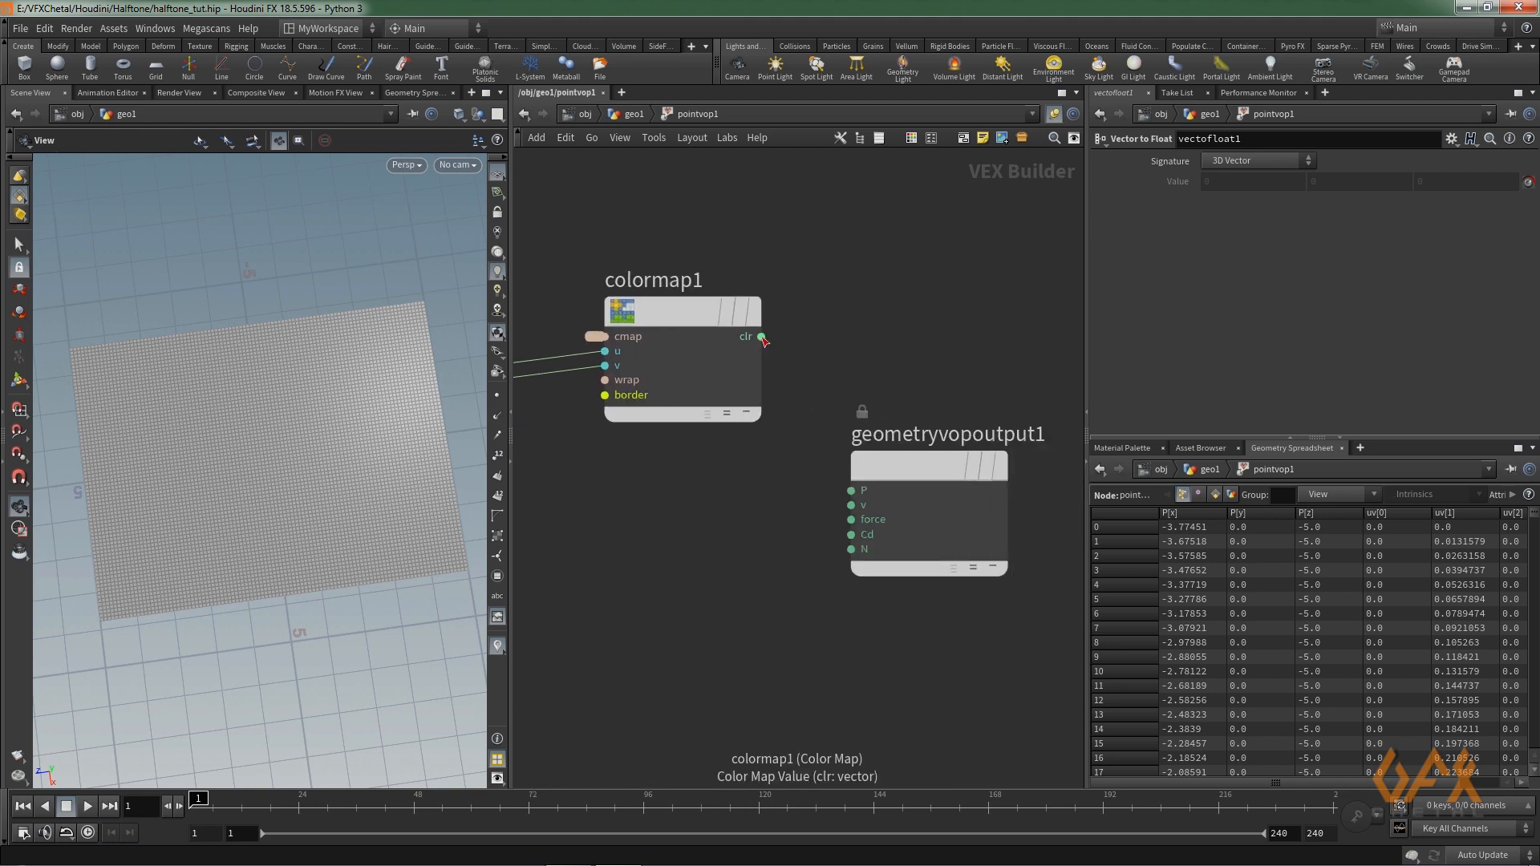
drag(761, 337, 825, 538)
drag(275, 481, 333, 505)
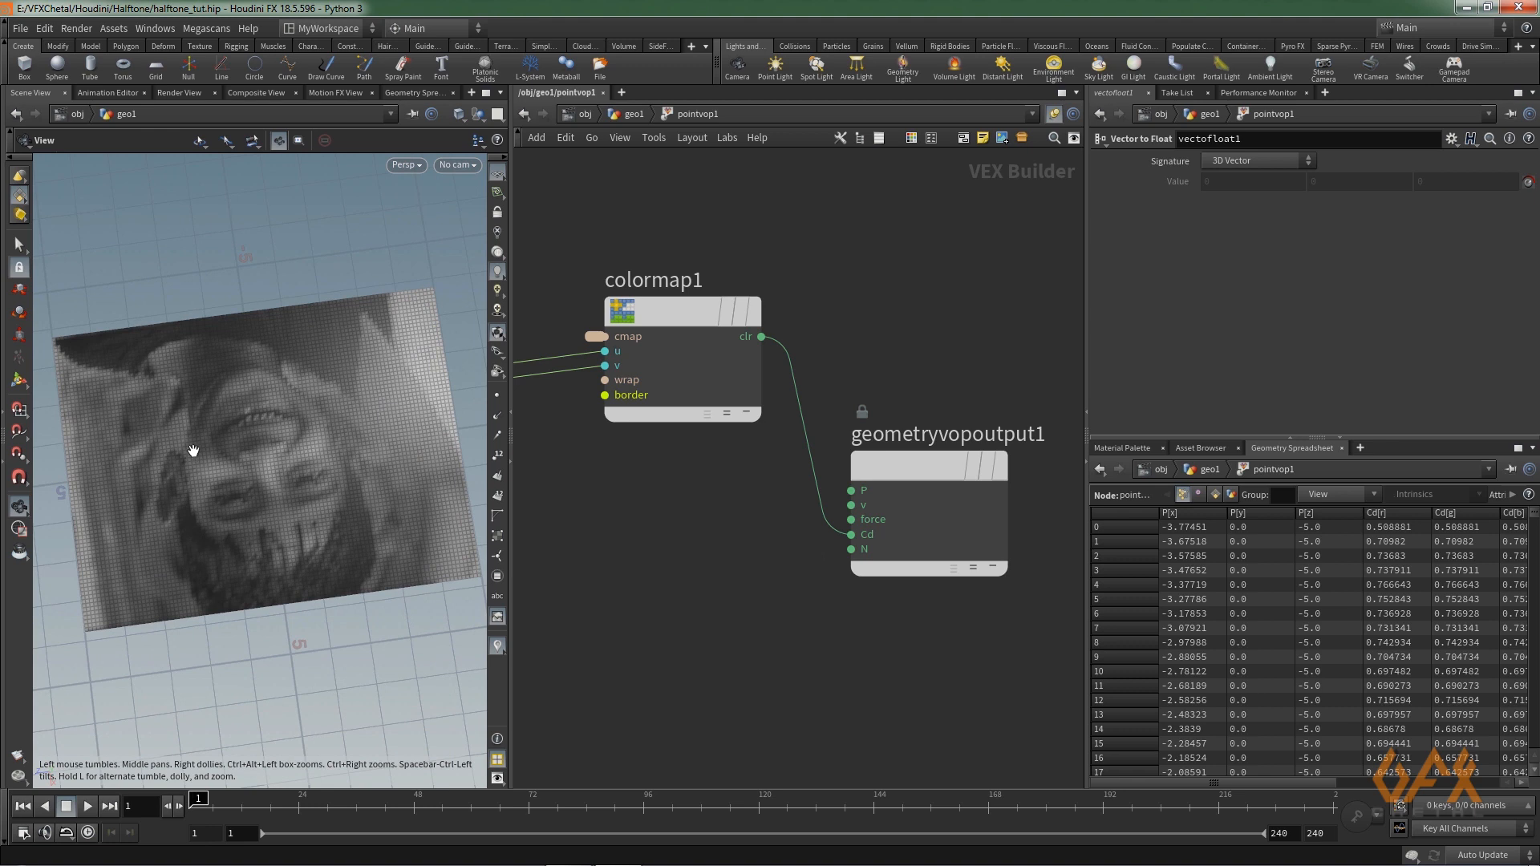
- Return to the geo1 network and set the second Rotate value of uvunwrap1 to 180
middle_drag(660, 505, 761, 495)
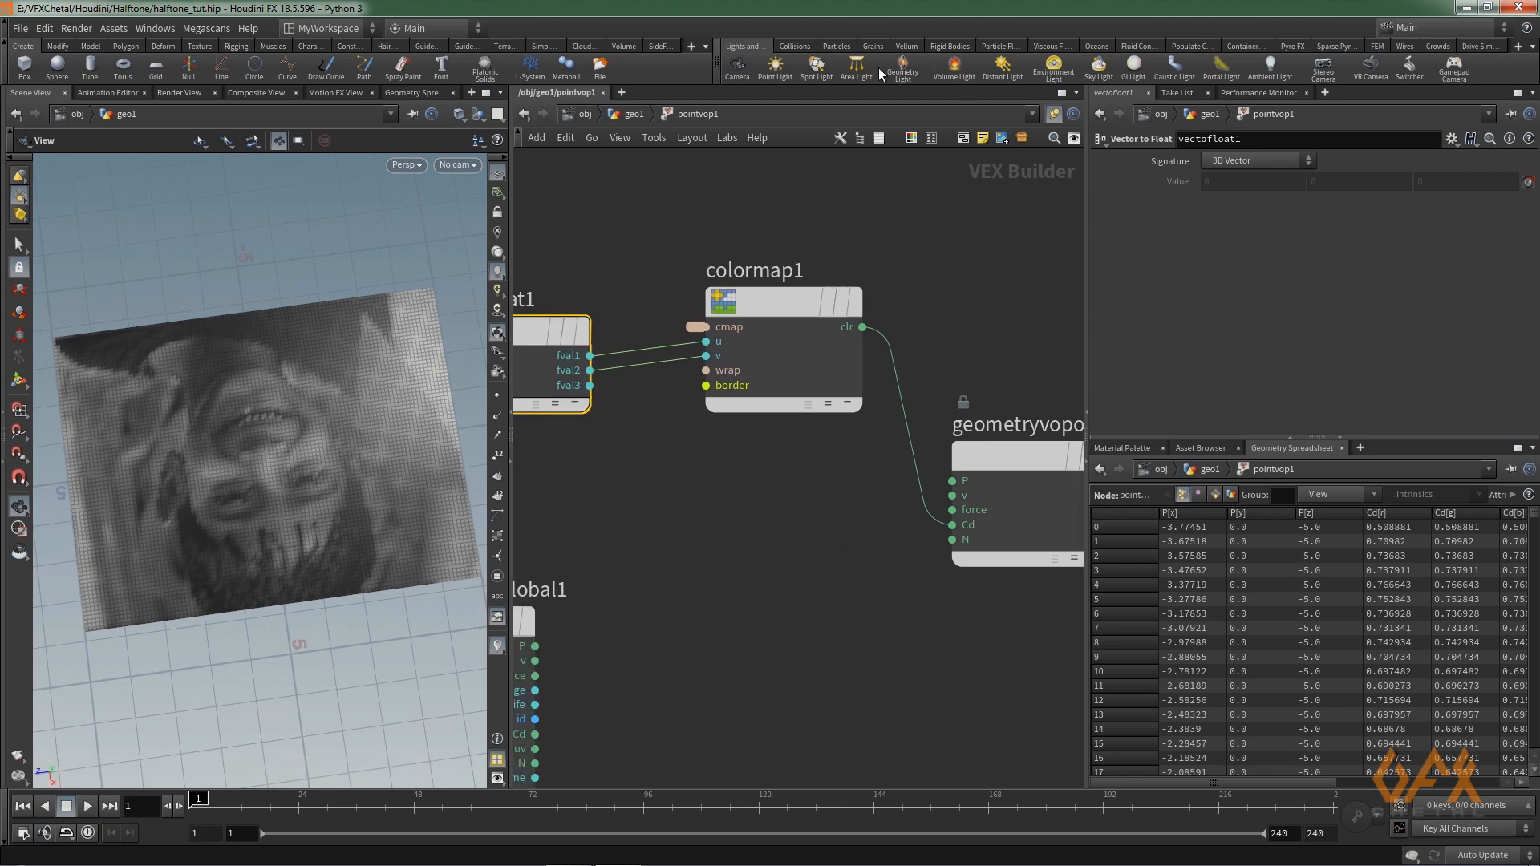
click(632, 114)
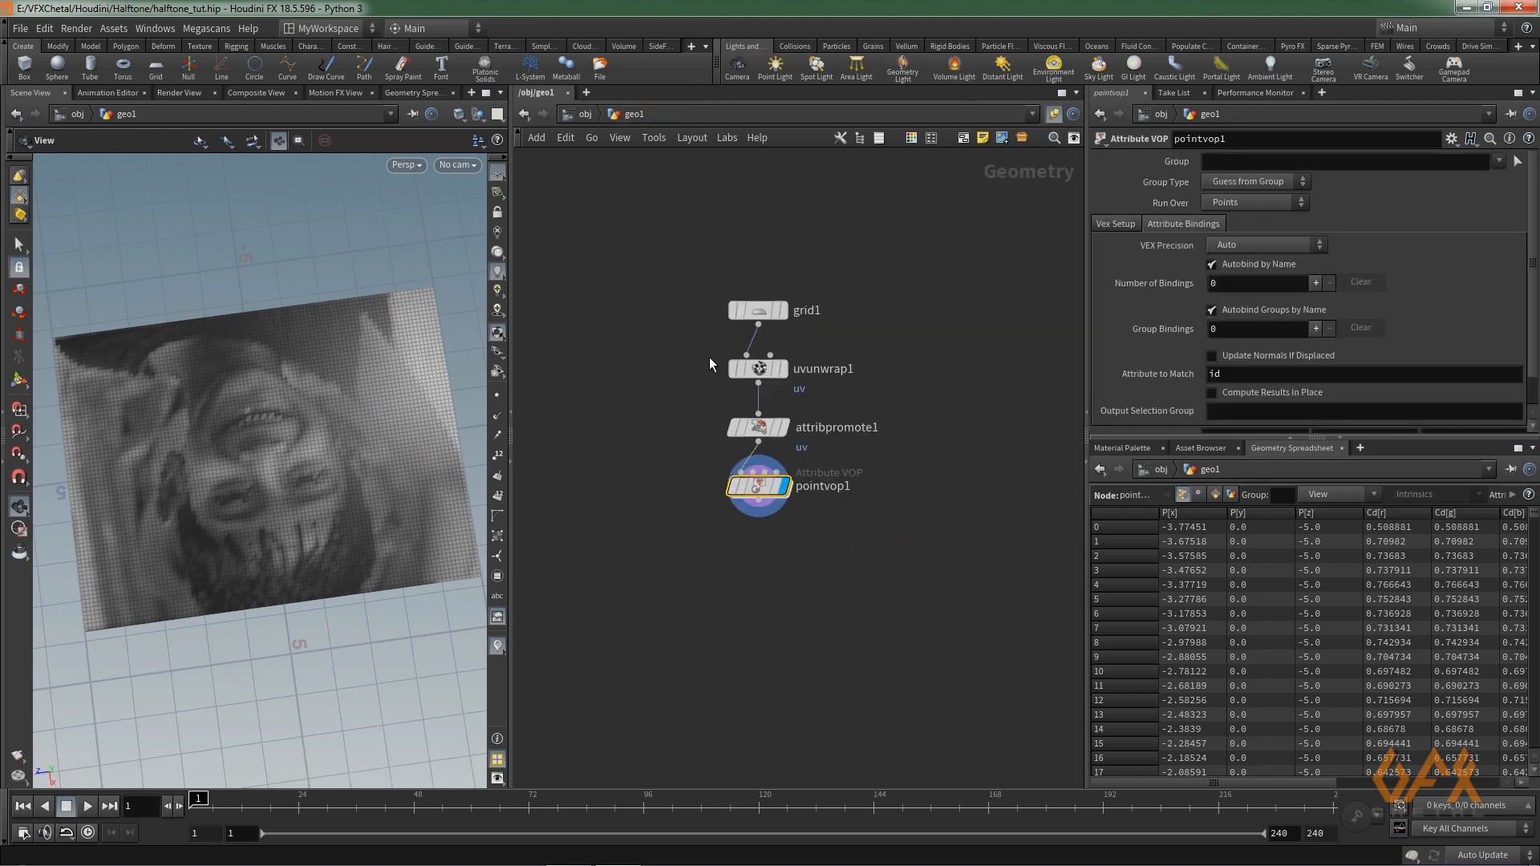
click(759, 372)
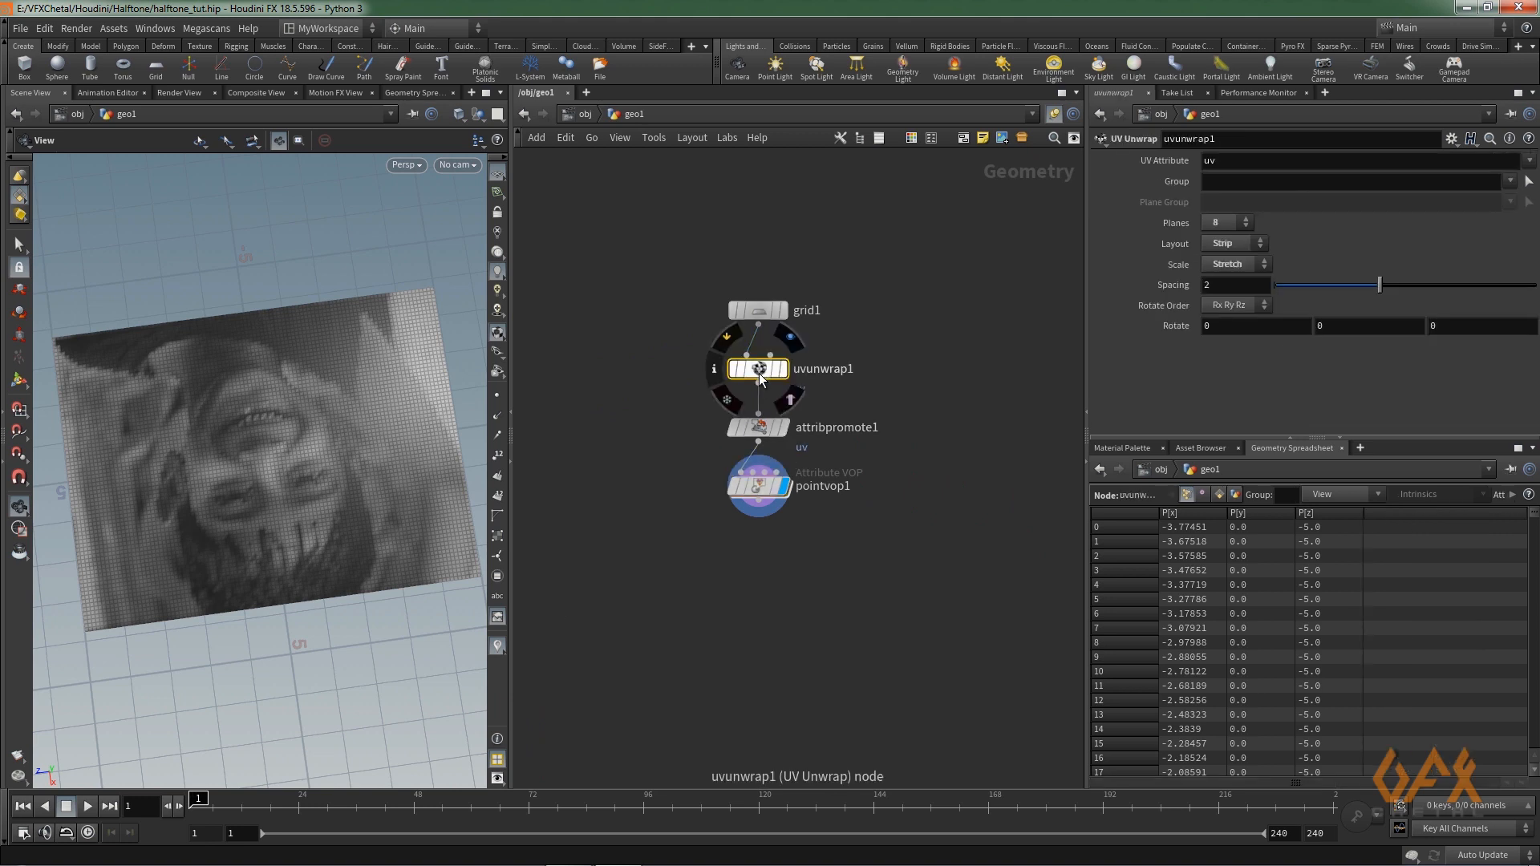
click(1316, 326)
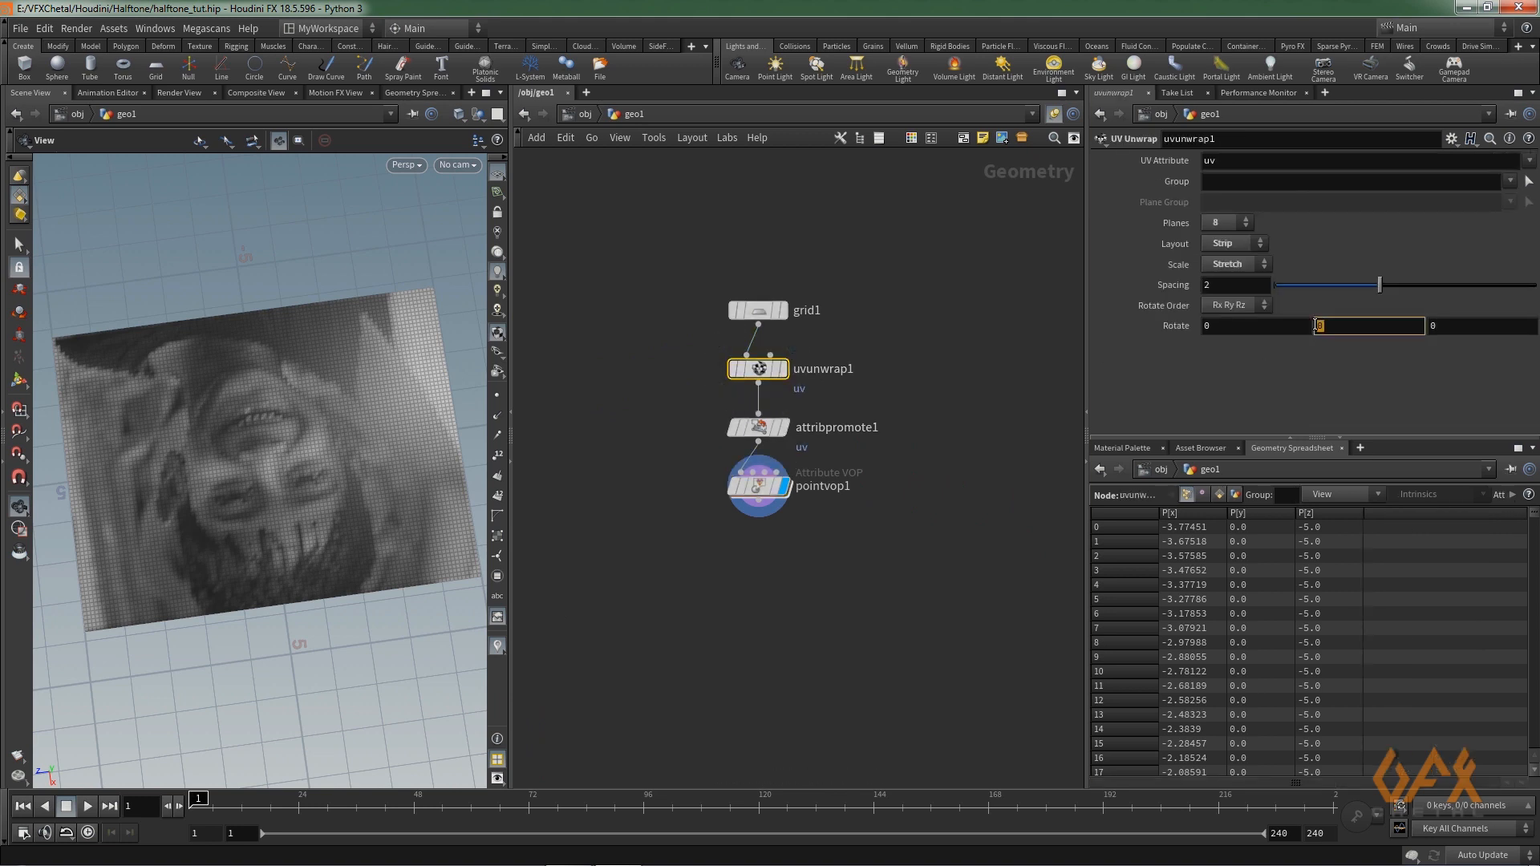
key(Return)
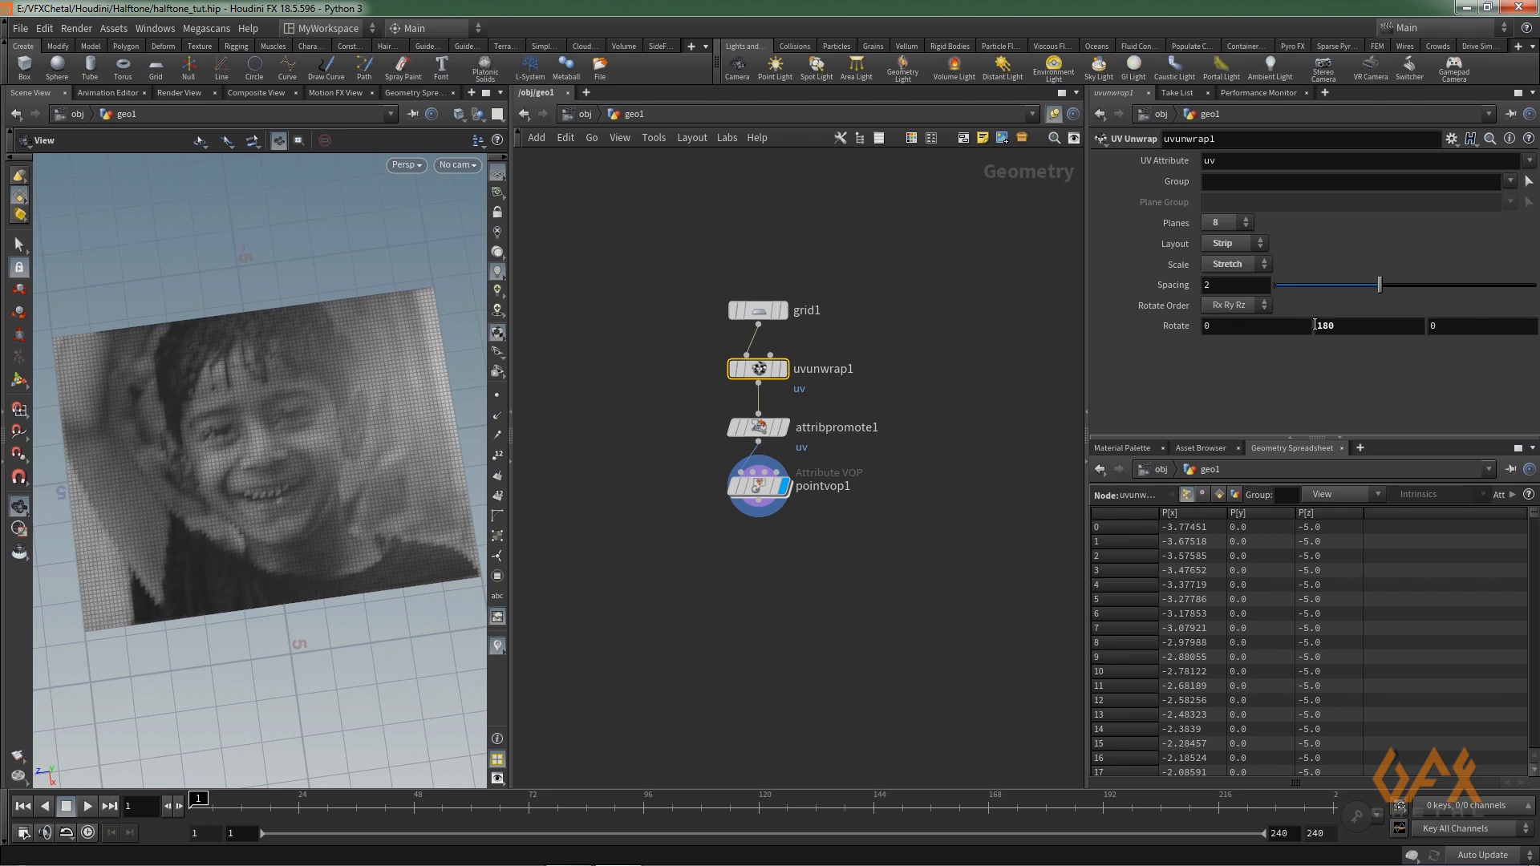
- Set the Norm value of grid1 to 5 and check the denser coloured grid in the viewport
drag(222, 515, 264, 460)
click(757, 311)
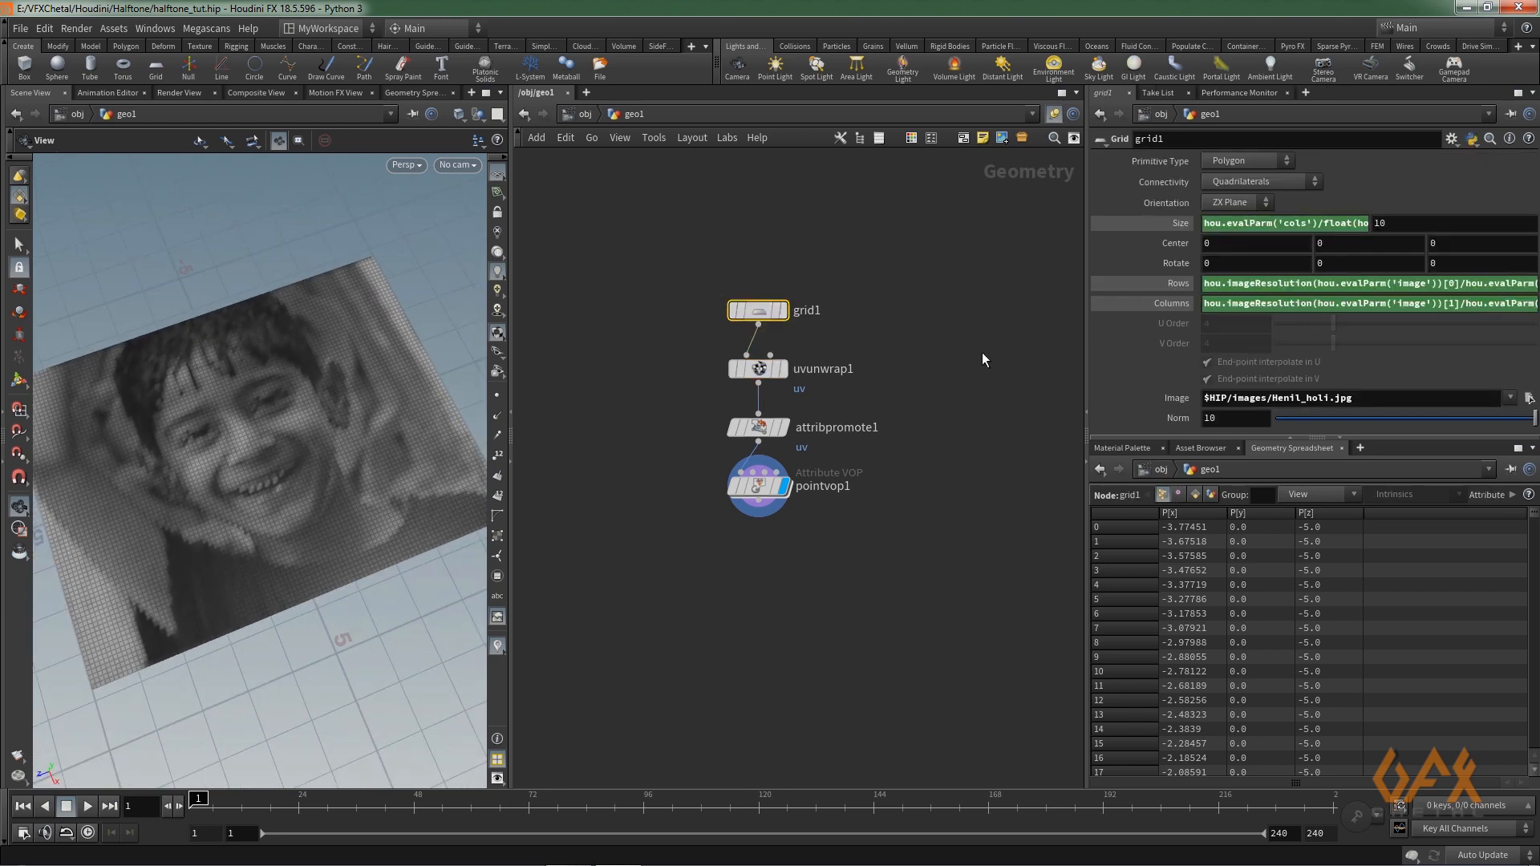
double_click(1207, 420)
text(5)
key(Return)
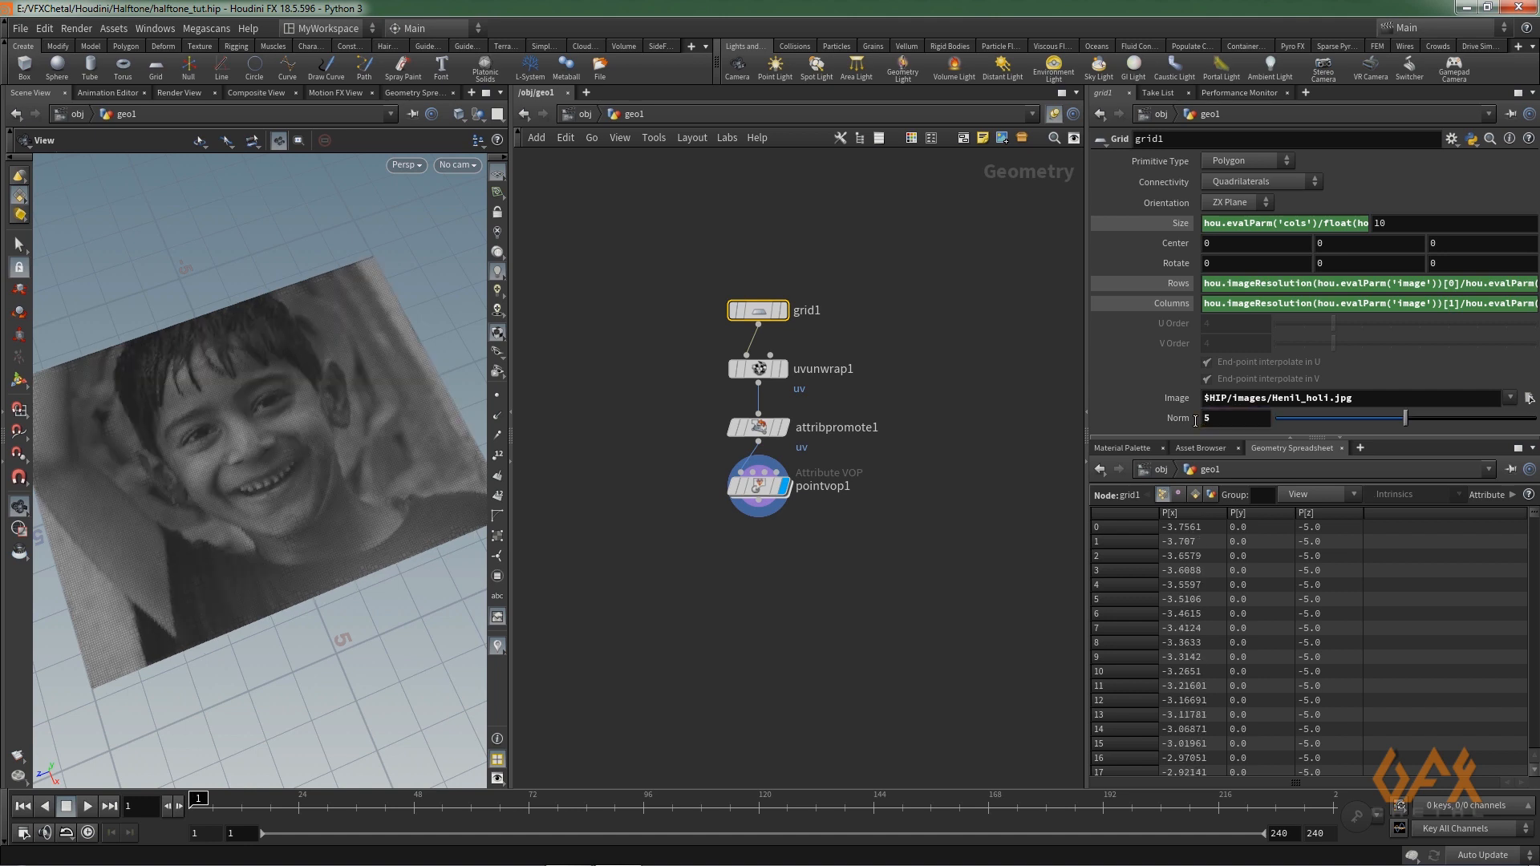
right_drag(255, 464, 189, 566)
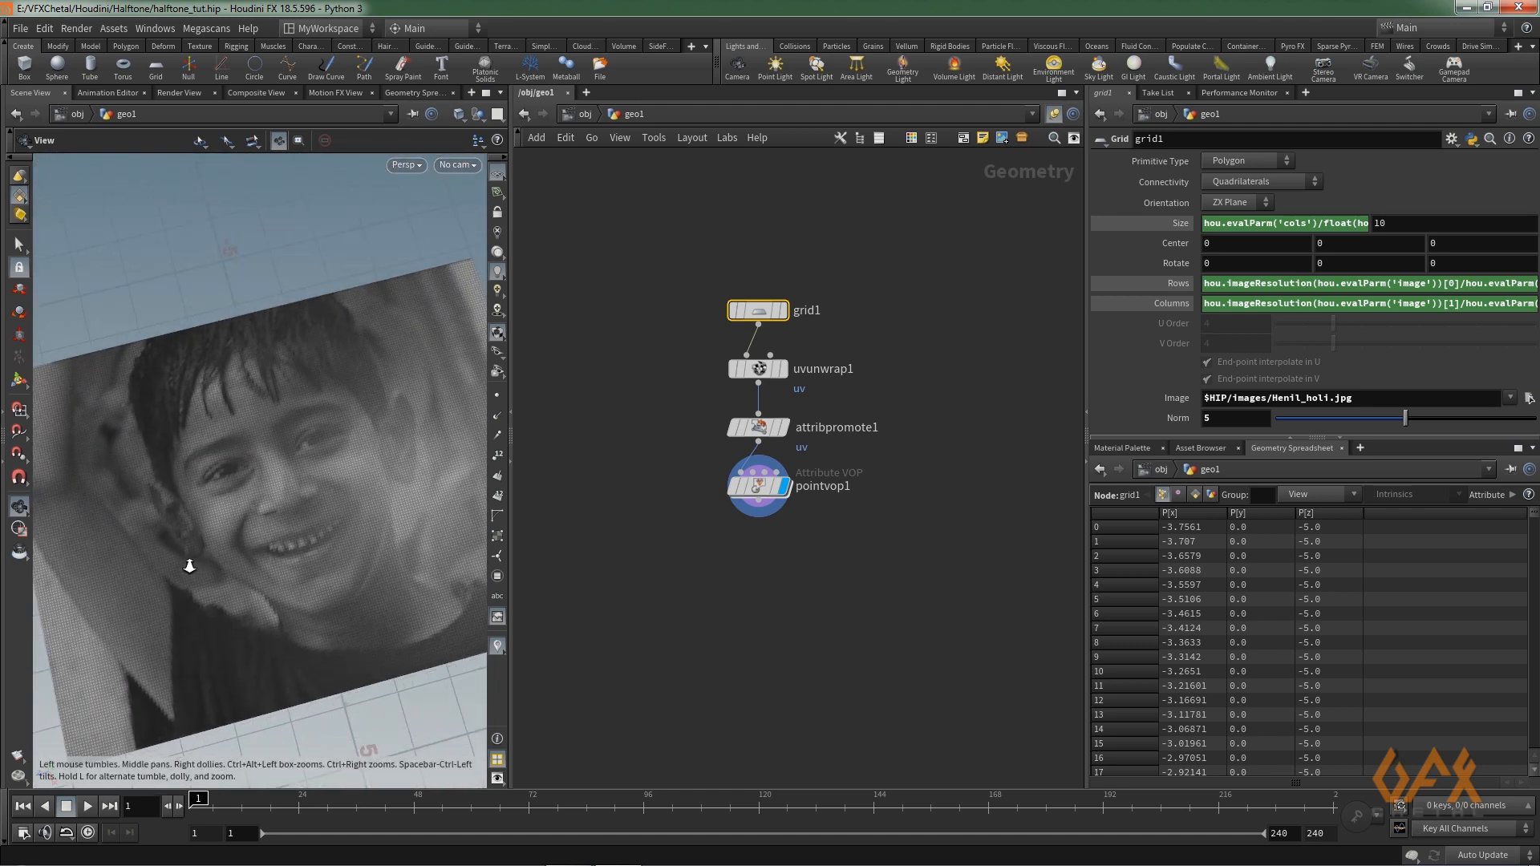
- Open the network inside pointvop1 and add a Constant node with its constant type set to Vector
mouse_move(762, 489)
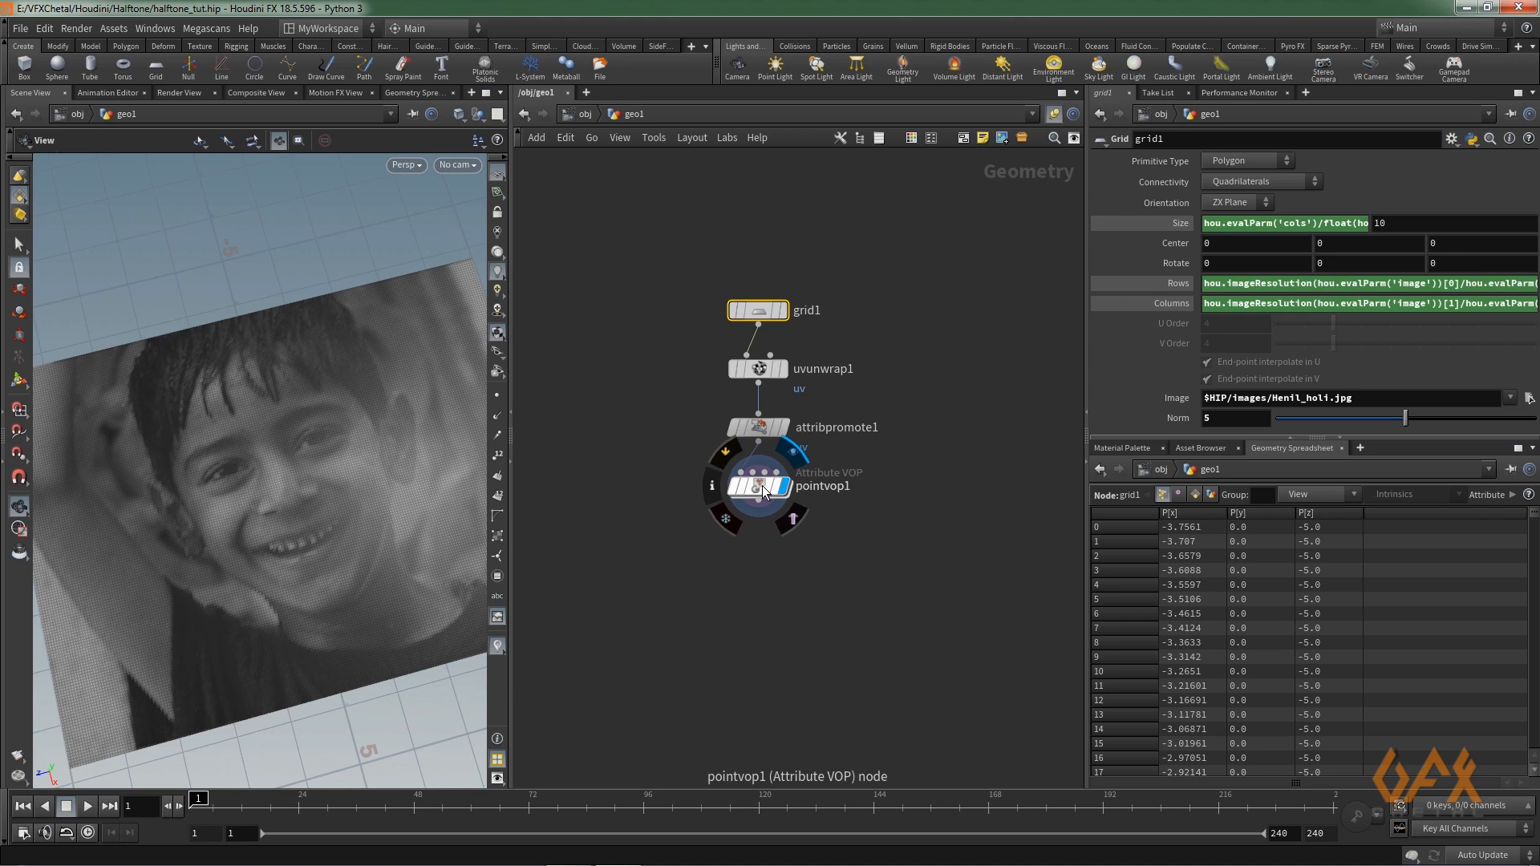
double_click(762, 489)
middle_drag(794, 514, 839, 538)
scroll(749, 510, down, 3)
drag(993, 392, 1032, 321)
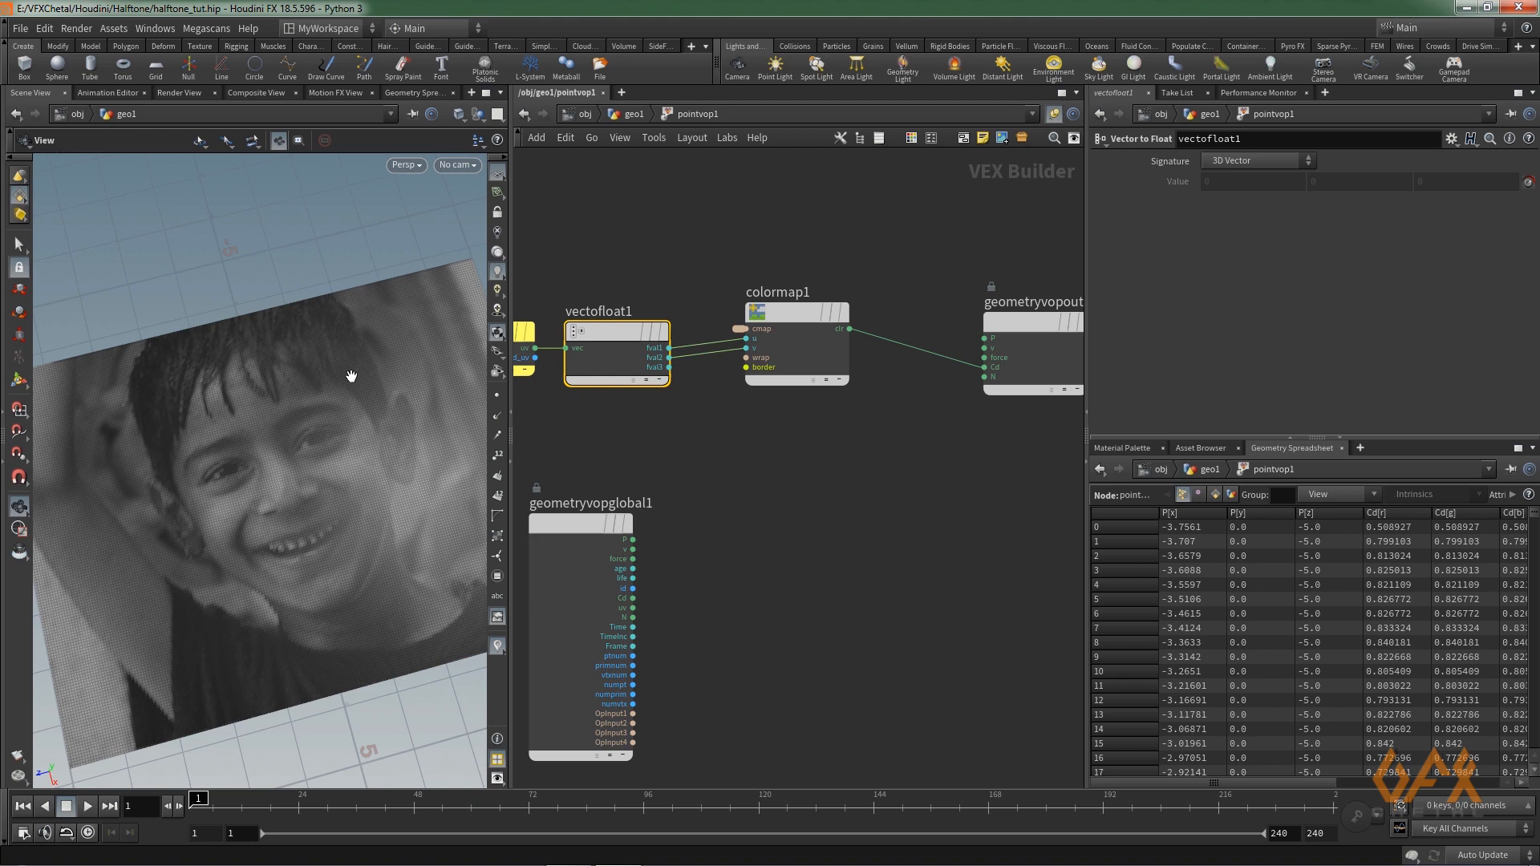
click(763, 459)
key(Tab)
text(cons)
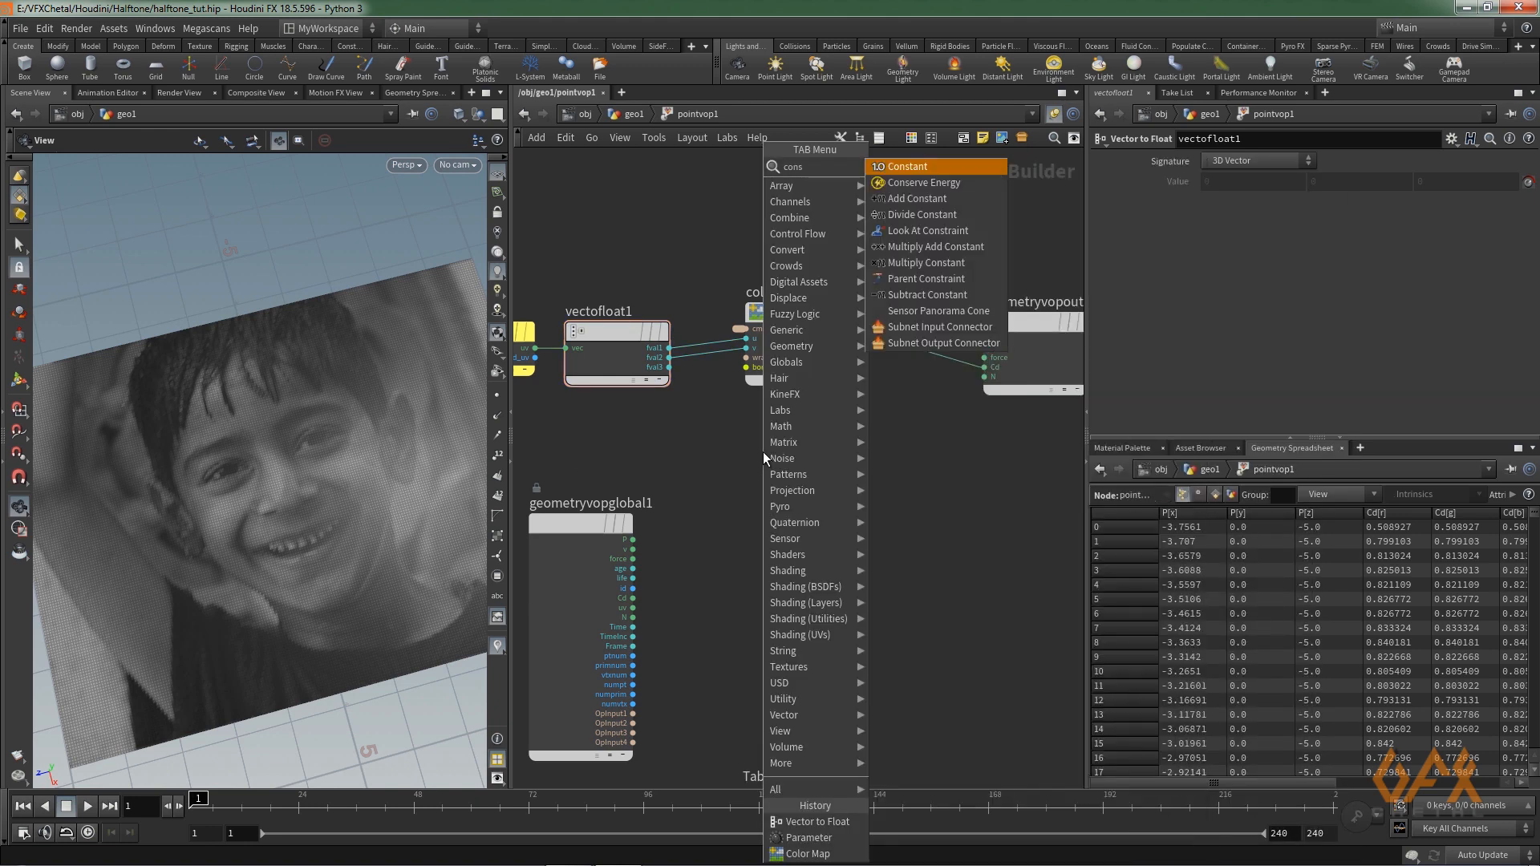
key(Return)
click(1265, 162)
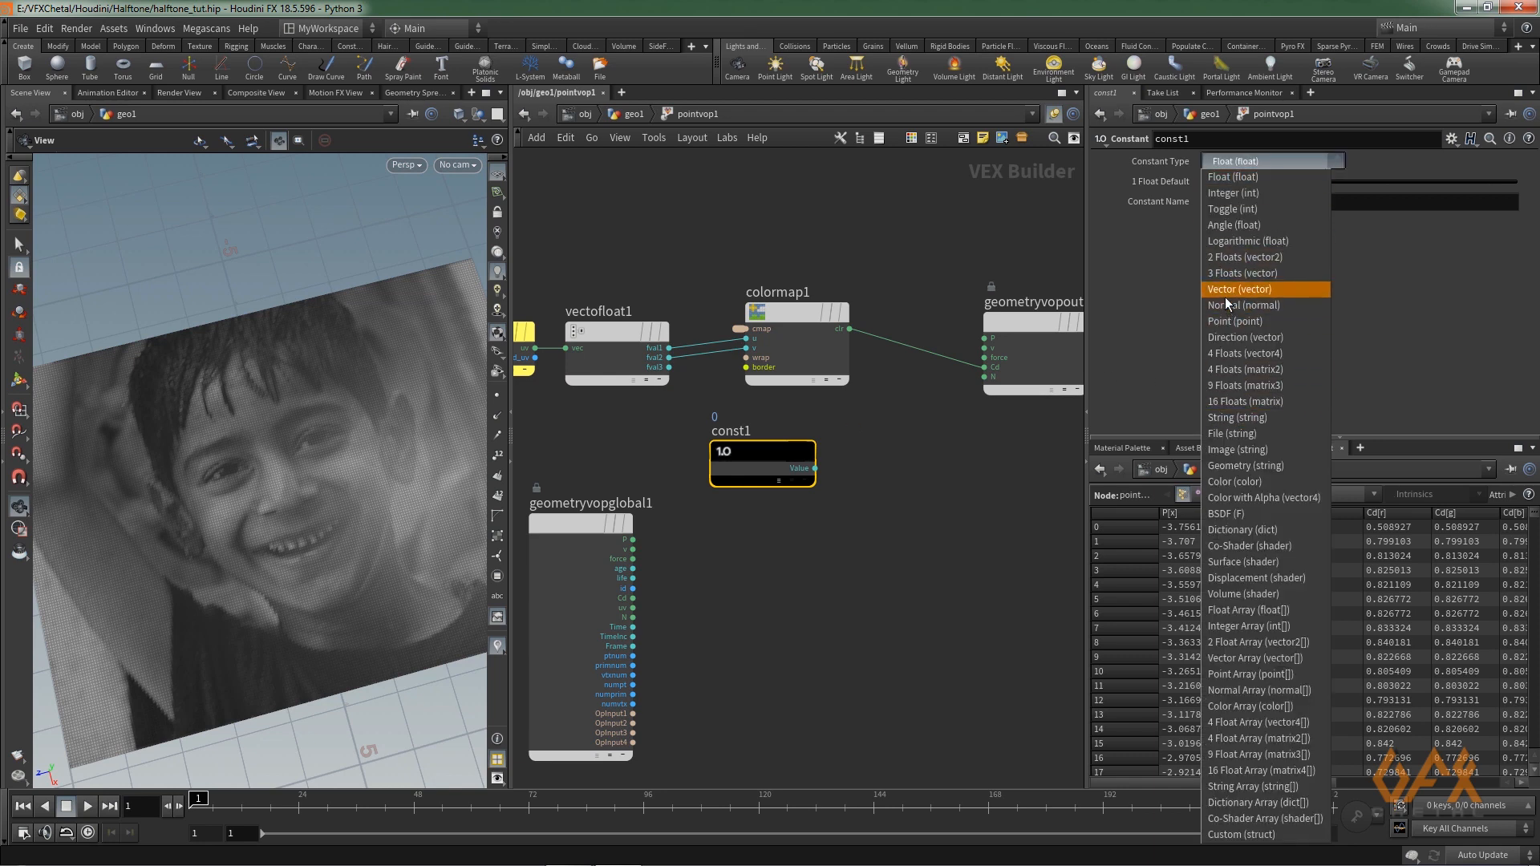
click(1225, 295)
- Set const1's vector default to 1, 1, 1 and place the node between colormap1 and geometryvopglobal1
click(1293, 182)
text(1)
key(Tab)
text(1)
key(Tab)
text(1)
key(Return)
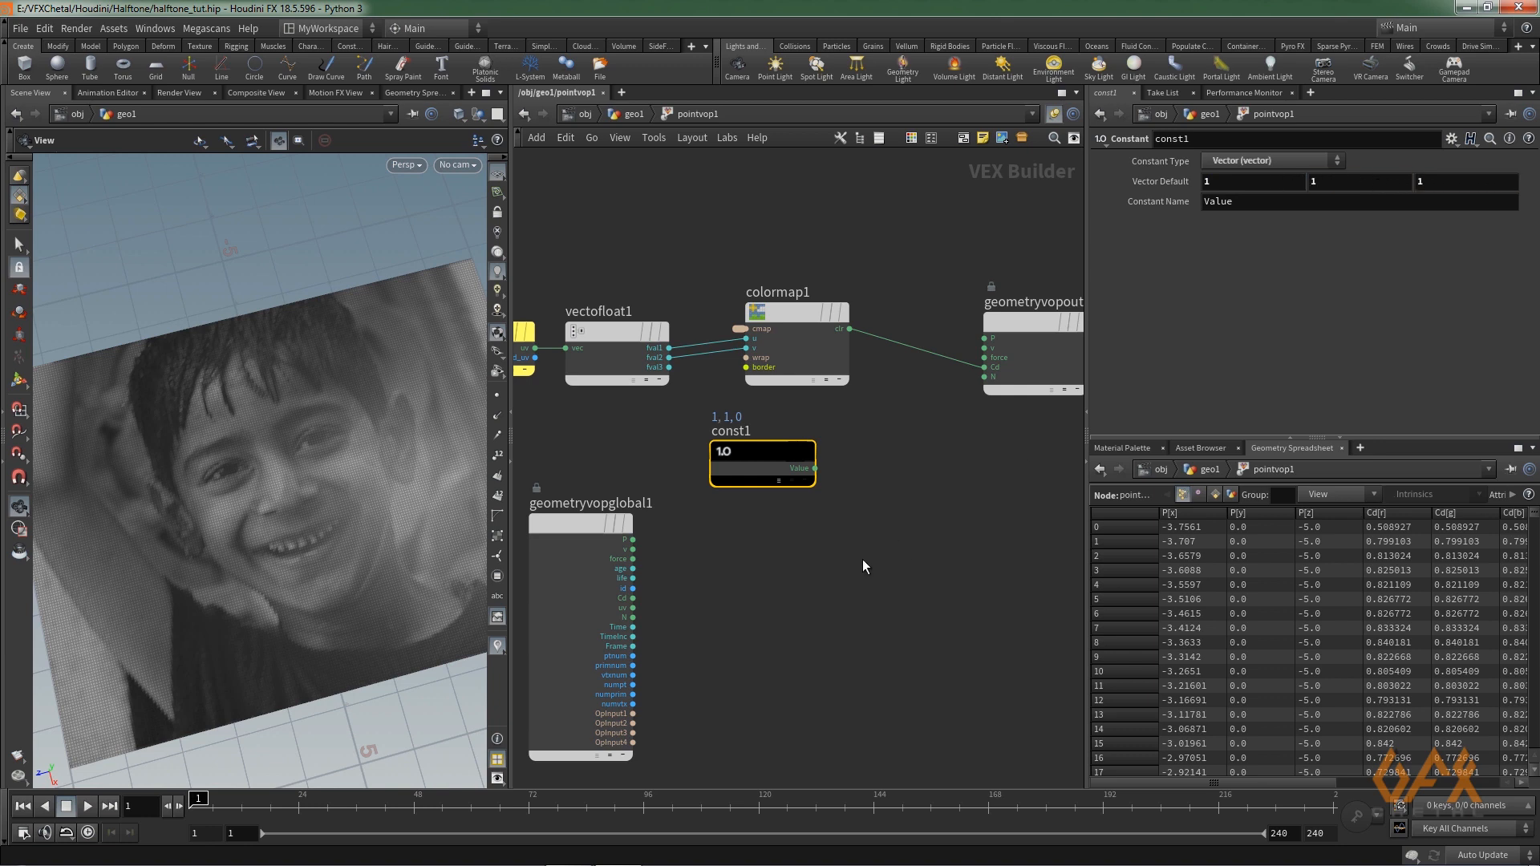
middle_drag(857, 543, 825, 551)
drag(734, 455, 691, 469)
click(877, 510)
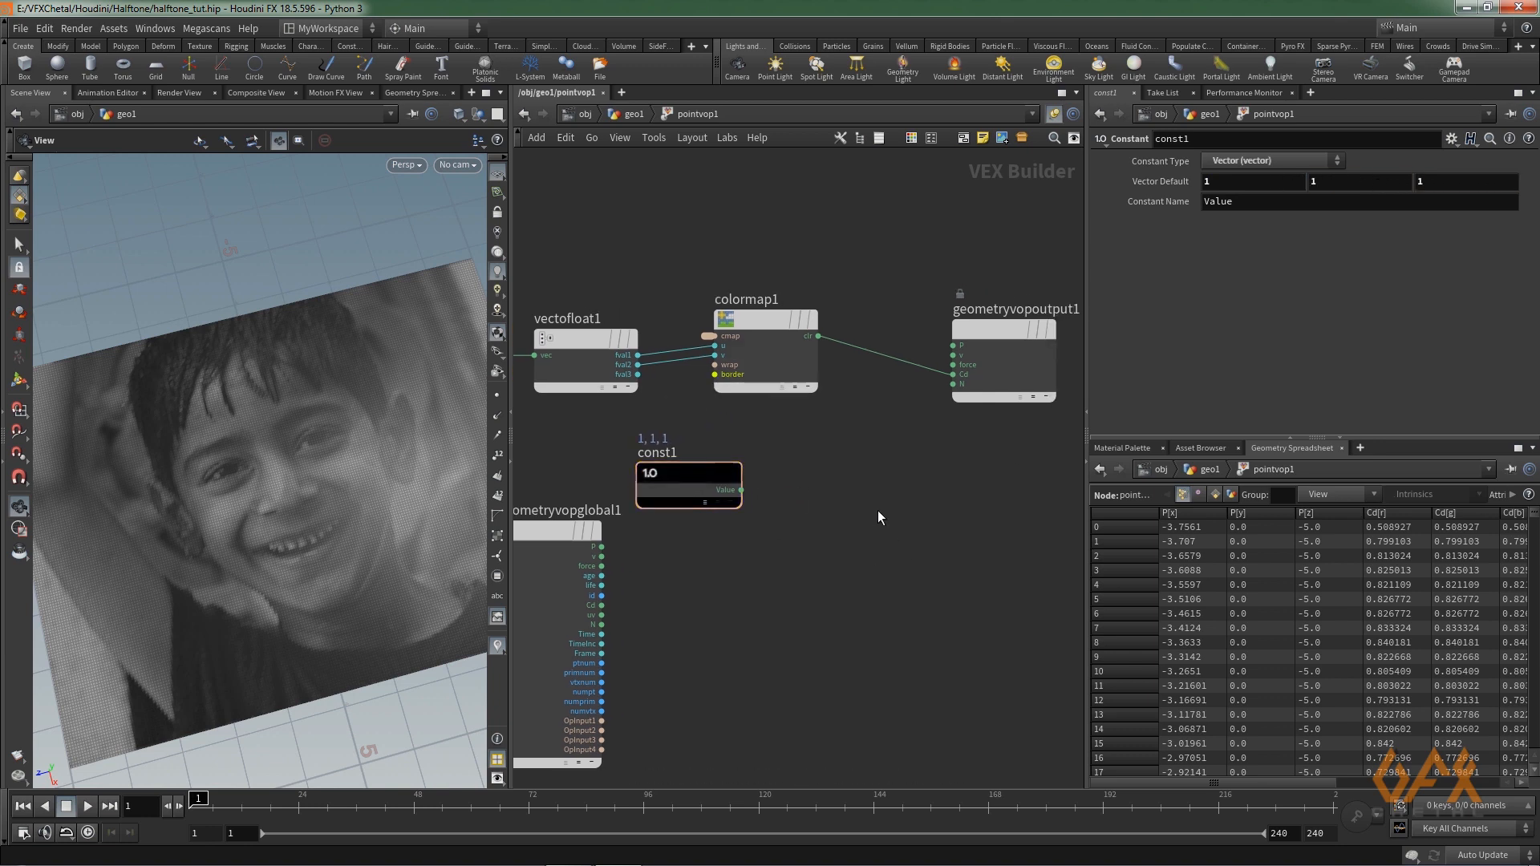
- Add a Subtract node to the right of const1, below the colormap1 to geometryvopoutput1 connection
key(Tab)
text(sub)
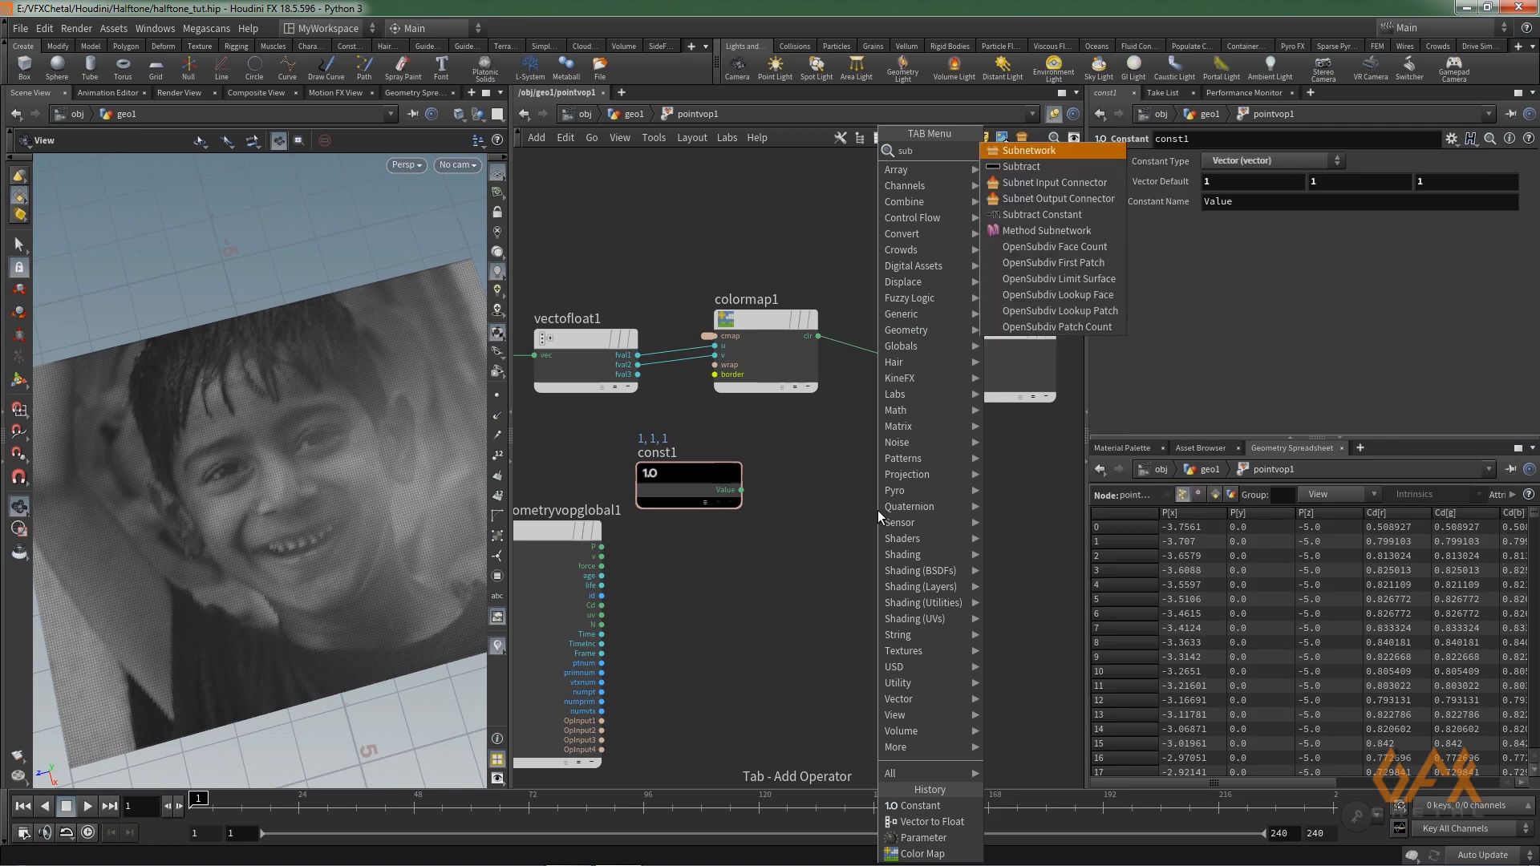
key(Down)
key(Return)
click(878, 510)
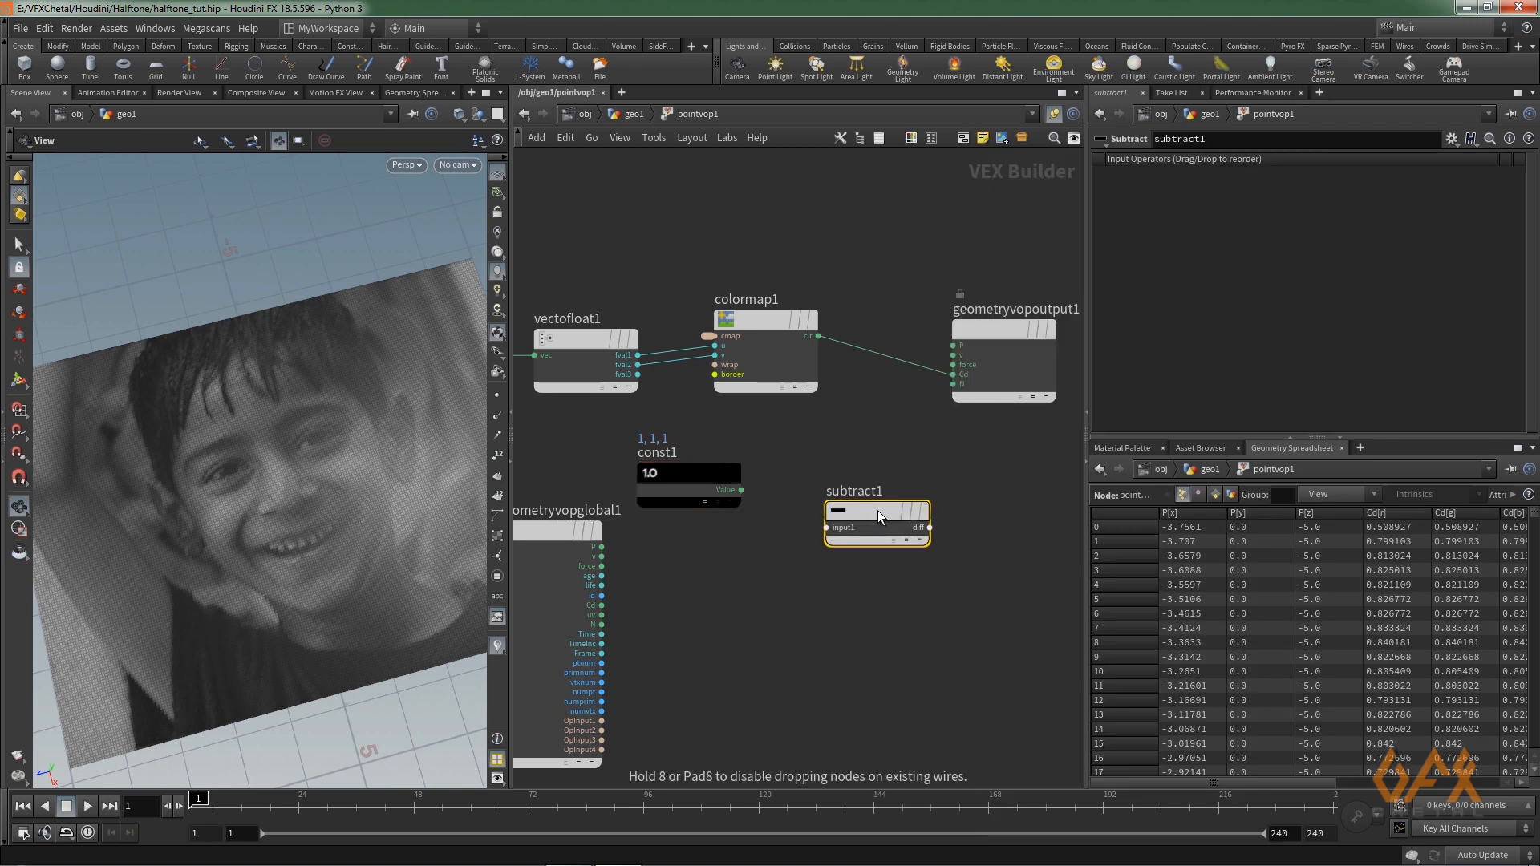
- Connect const1's Value output to subtract1's input1 and colormap1's clr output to its input2
click(741, 490)
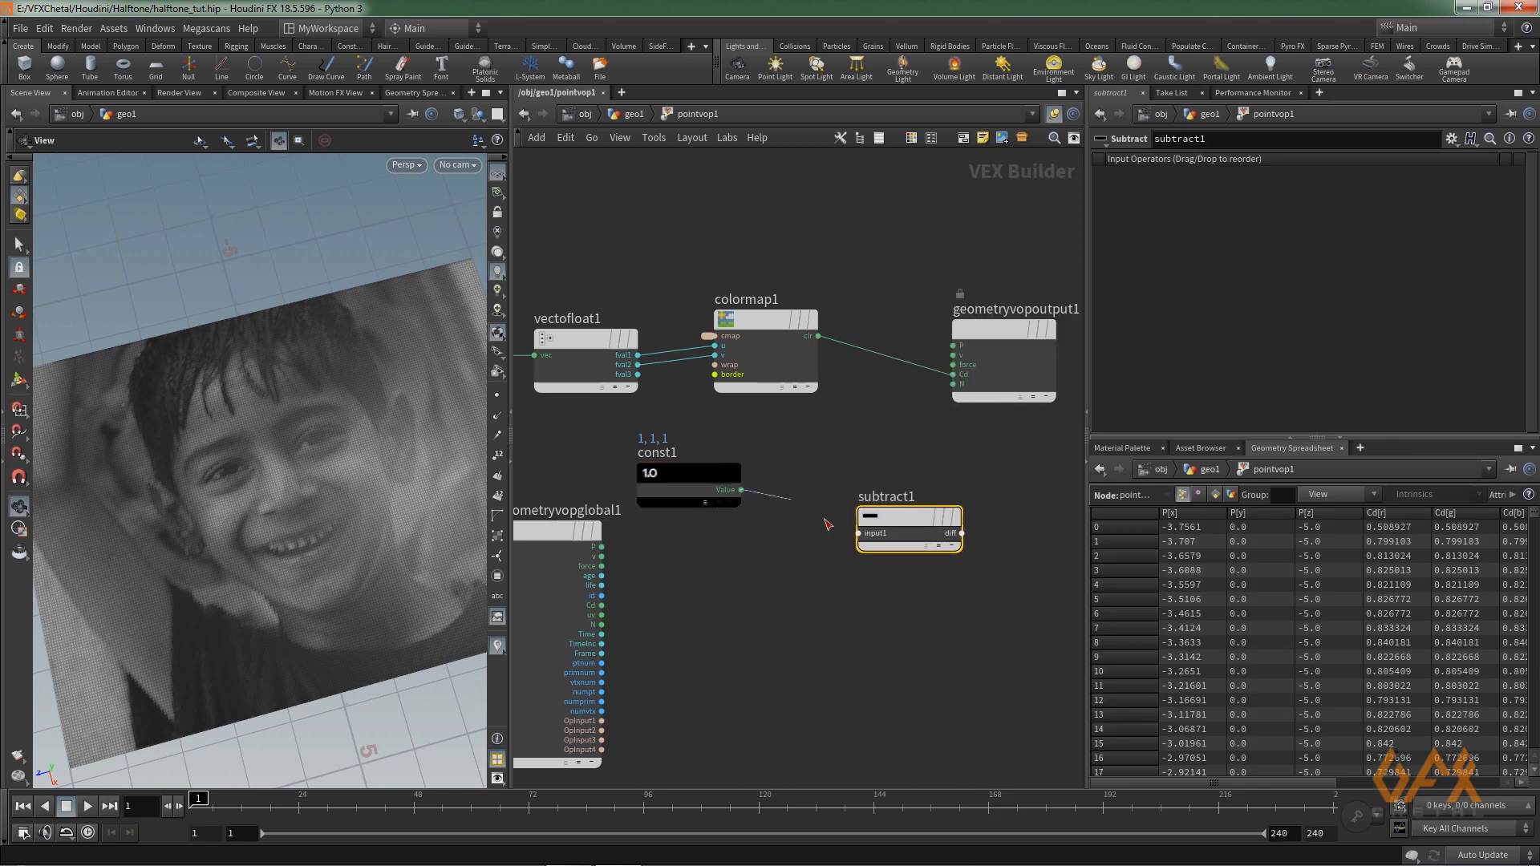
click(857, 534)
click(818, 336)
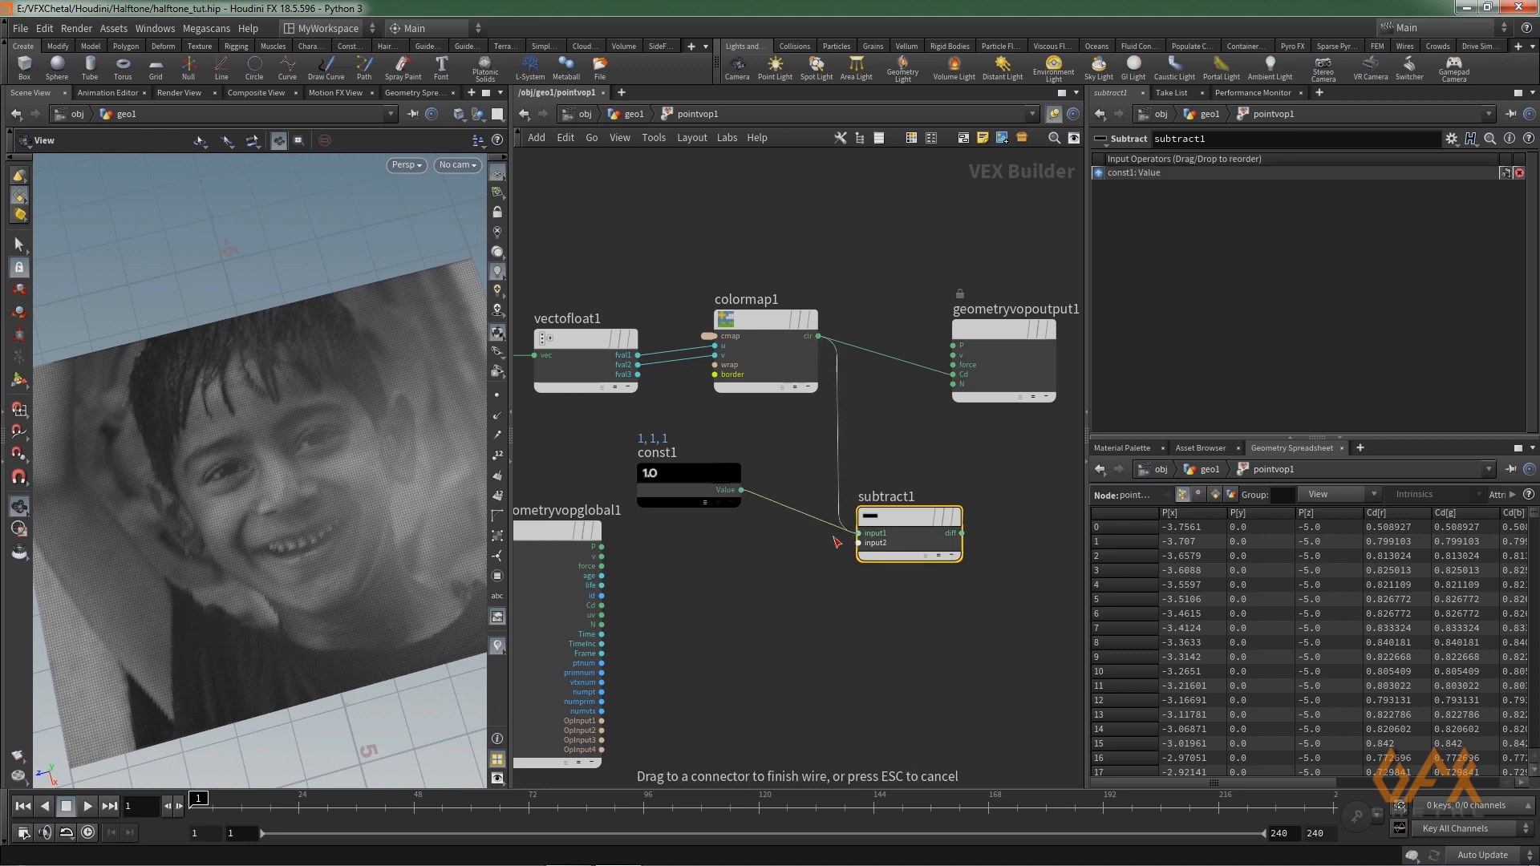
click(858, 543)
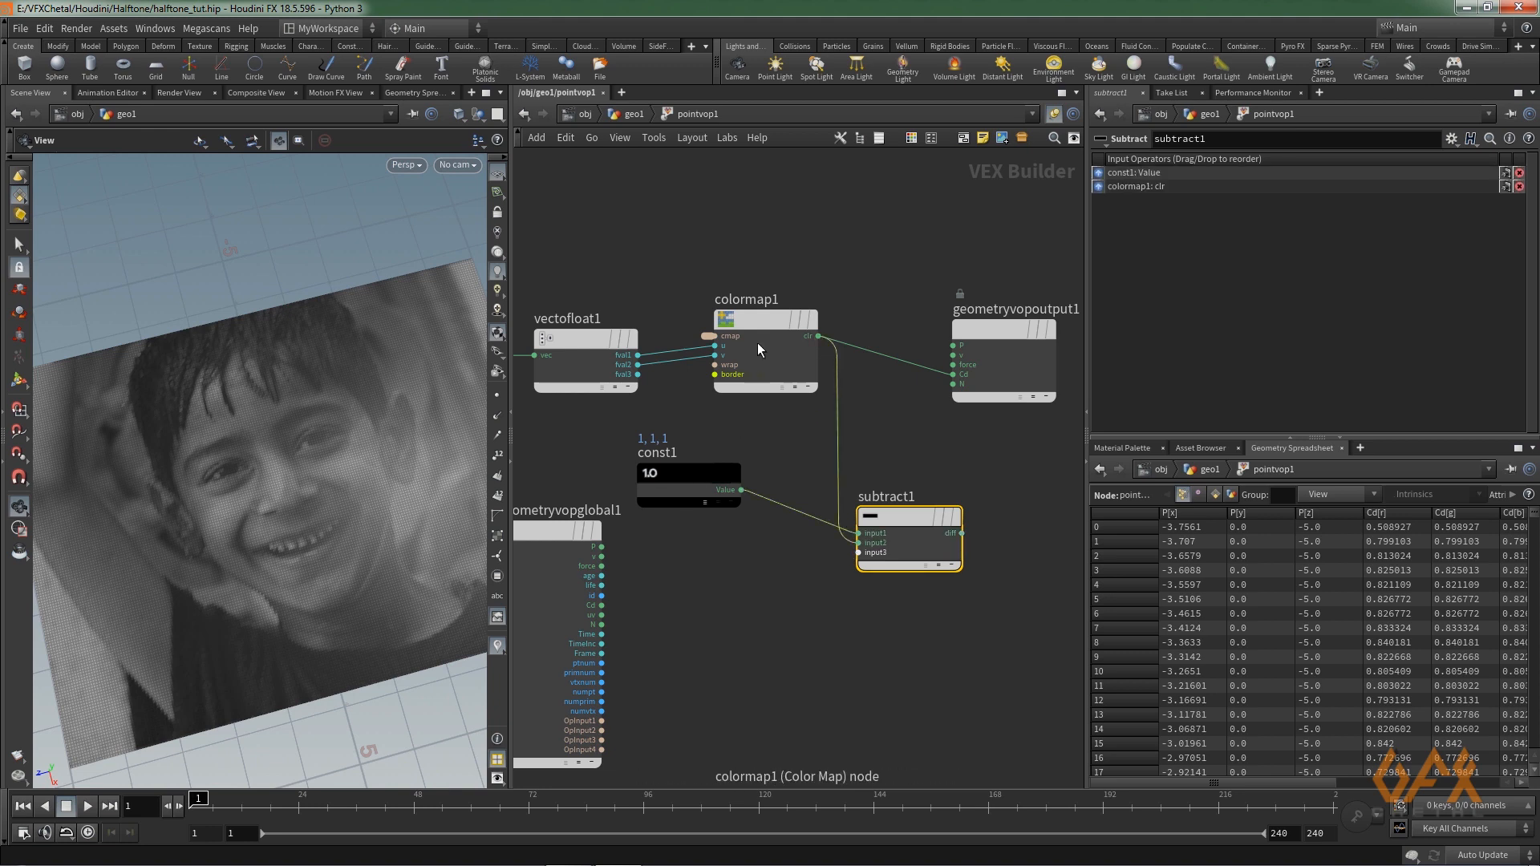
- Add a Bind node to the right of subtract1 and connect subtract1's diff output to its input
middle_drag(942, 466, 780, 454)
click(914, 523)
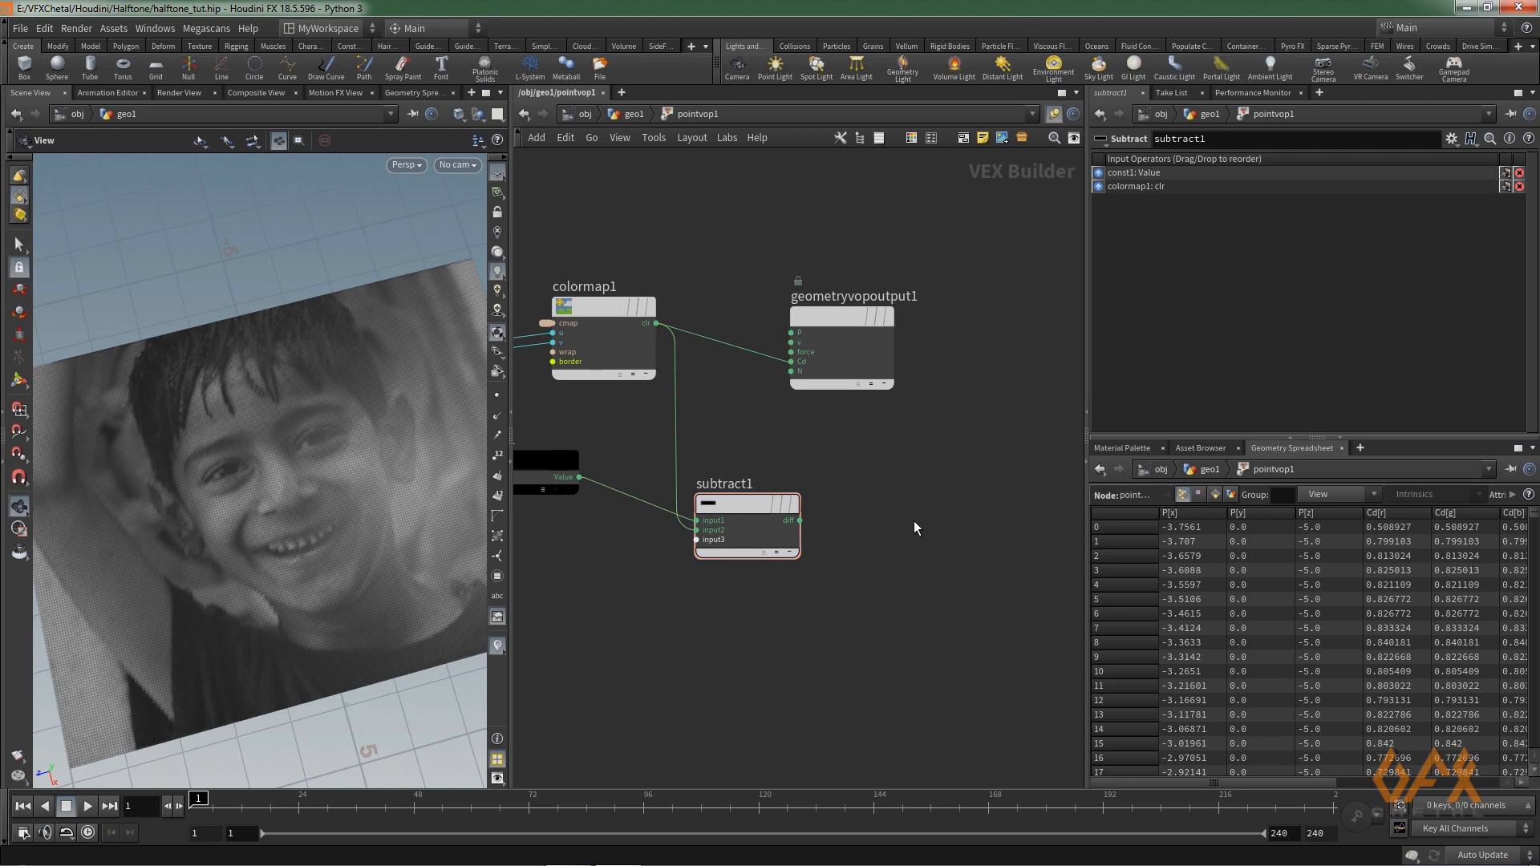
key(Tab)
text(bin)
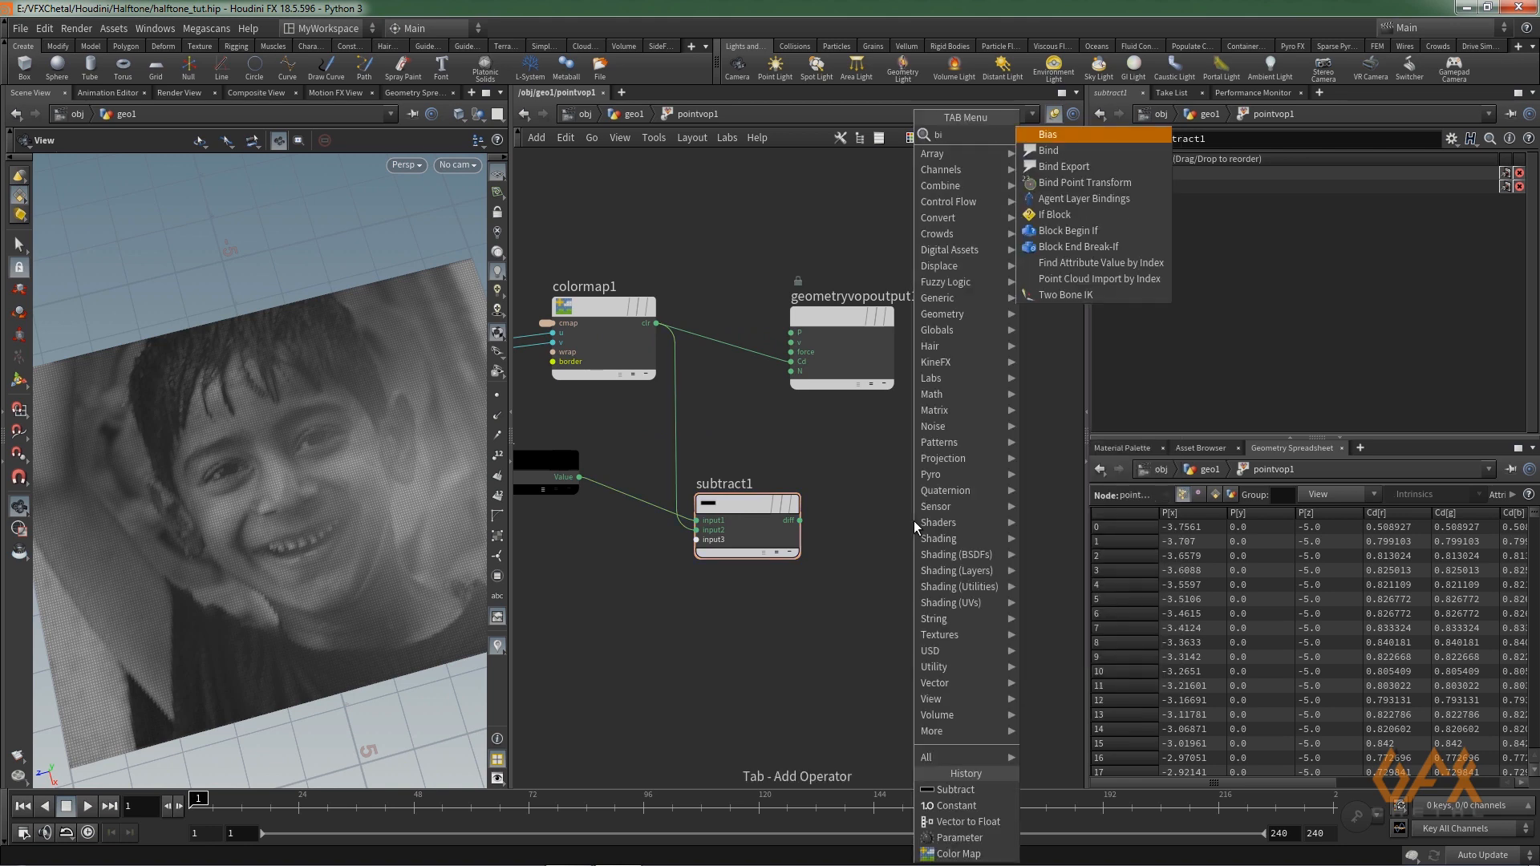
key(Return)
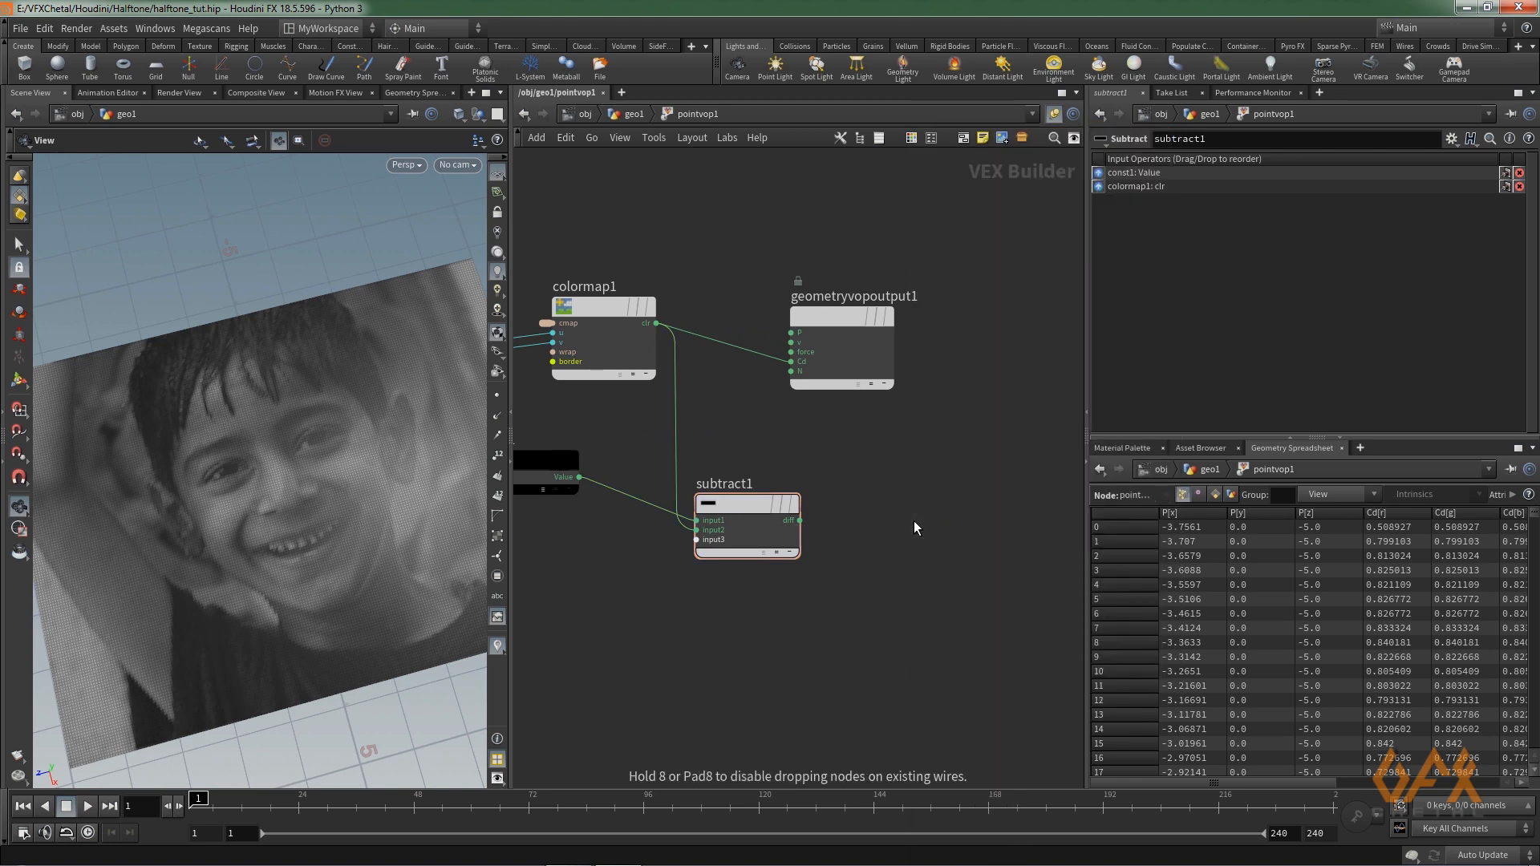
click(913, 521)
drag(799, 521, 935, 515)
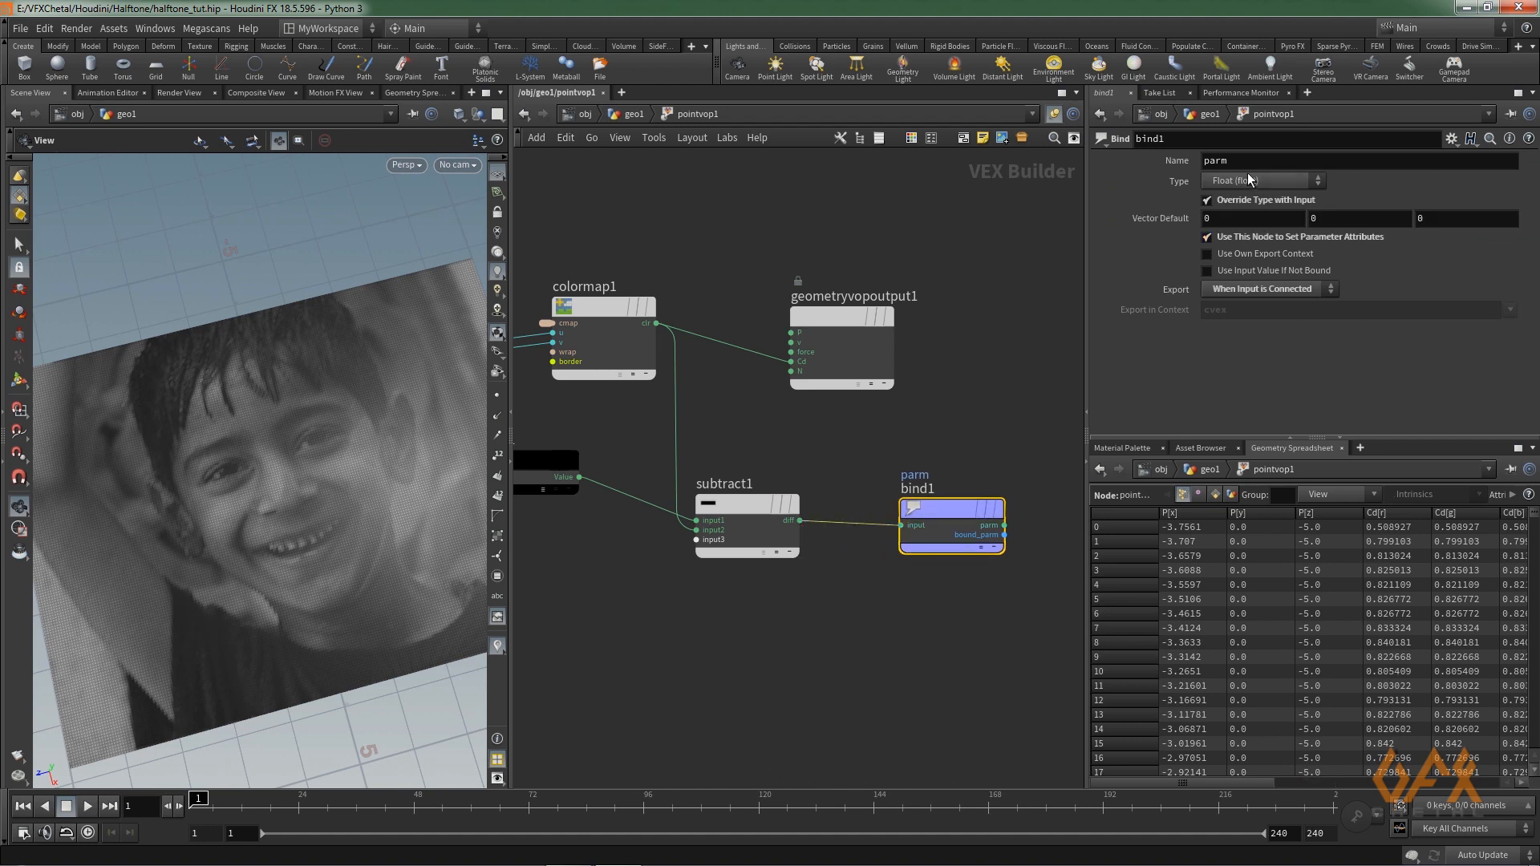
- Name the bind1 attribute pscale and set its type to Vector
double_click(1215, 161)
text(psc)
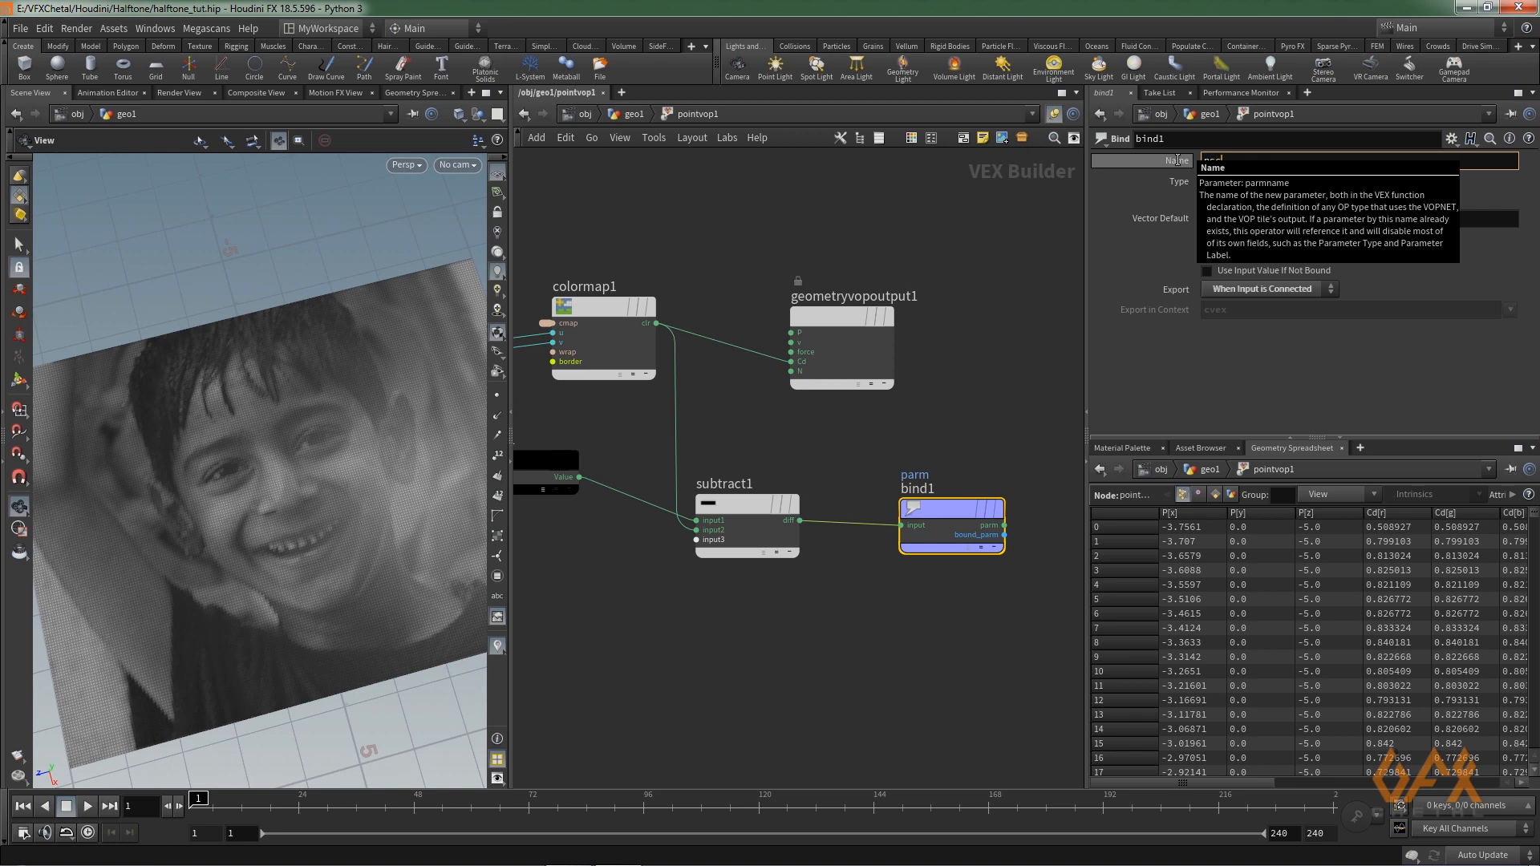
text(ale)
key(Return)
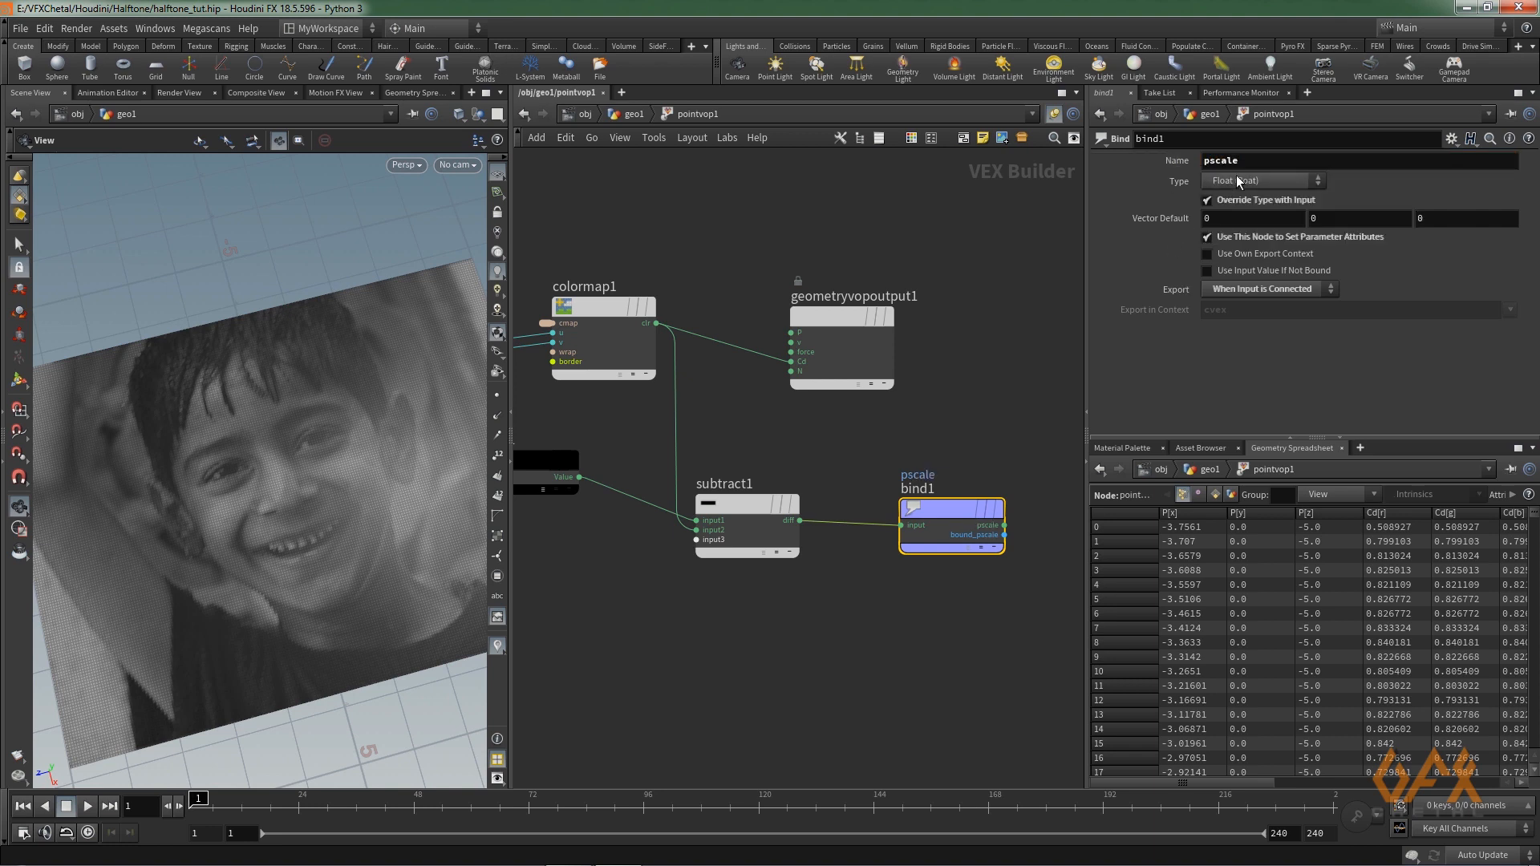
click(1235, 177)
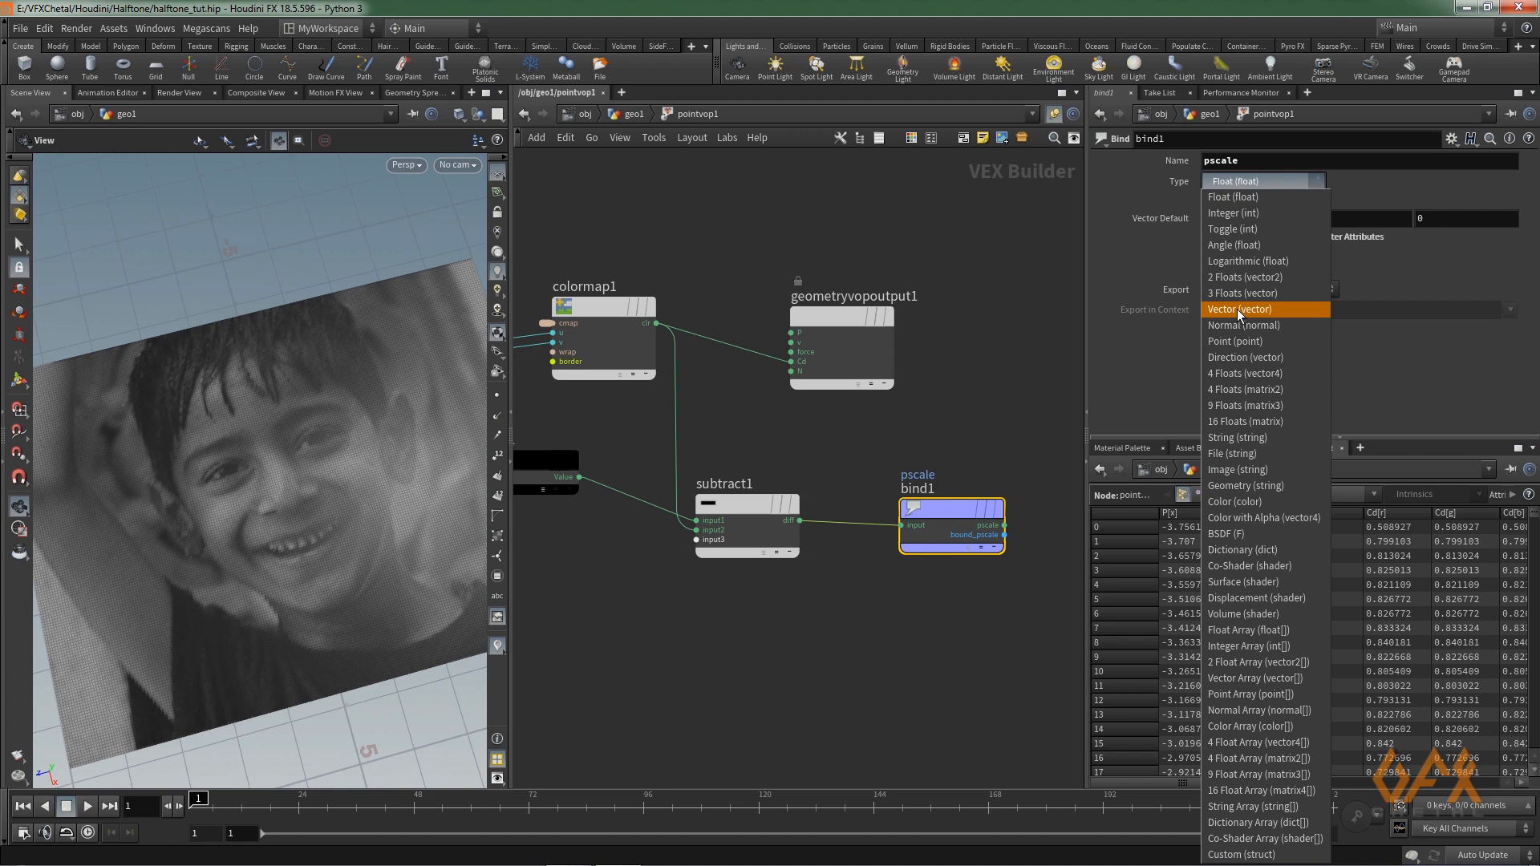
click(1237, 310)
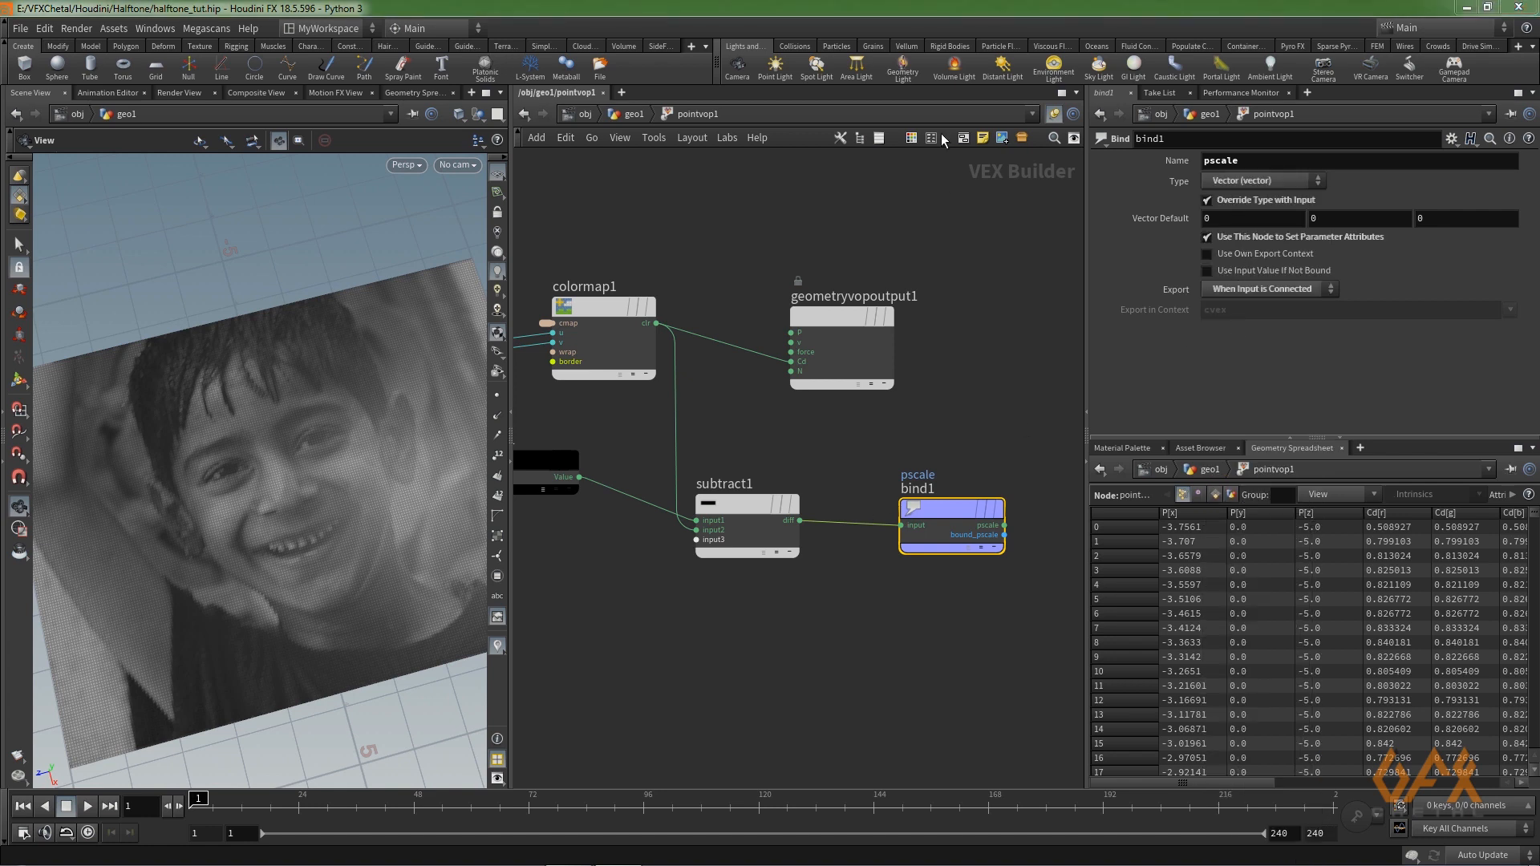
- Return to the geo1 network and examine the points' pscale values in the Geometry Spreadsheet against the image in the viewport
click(632, 114)
mouse_move(729, 502)
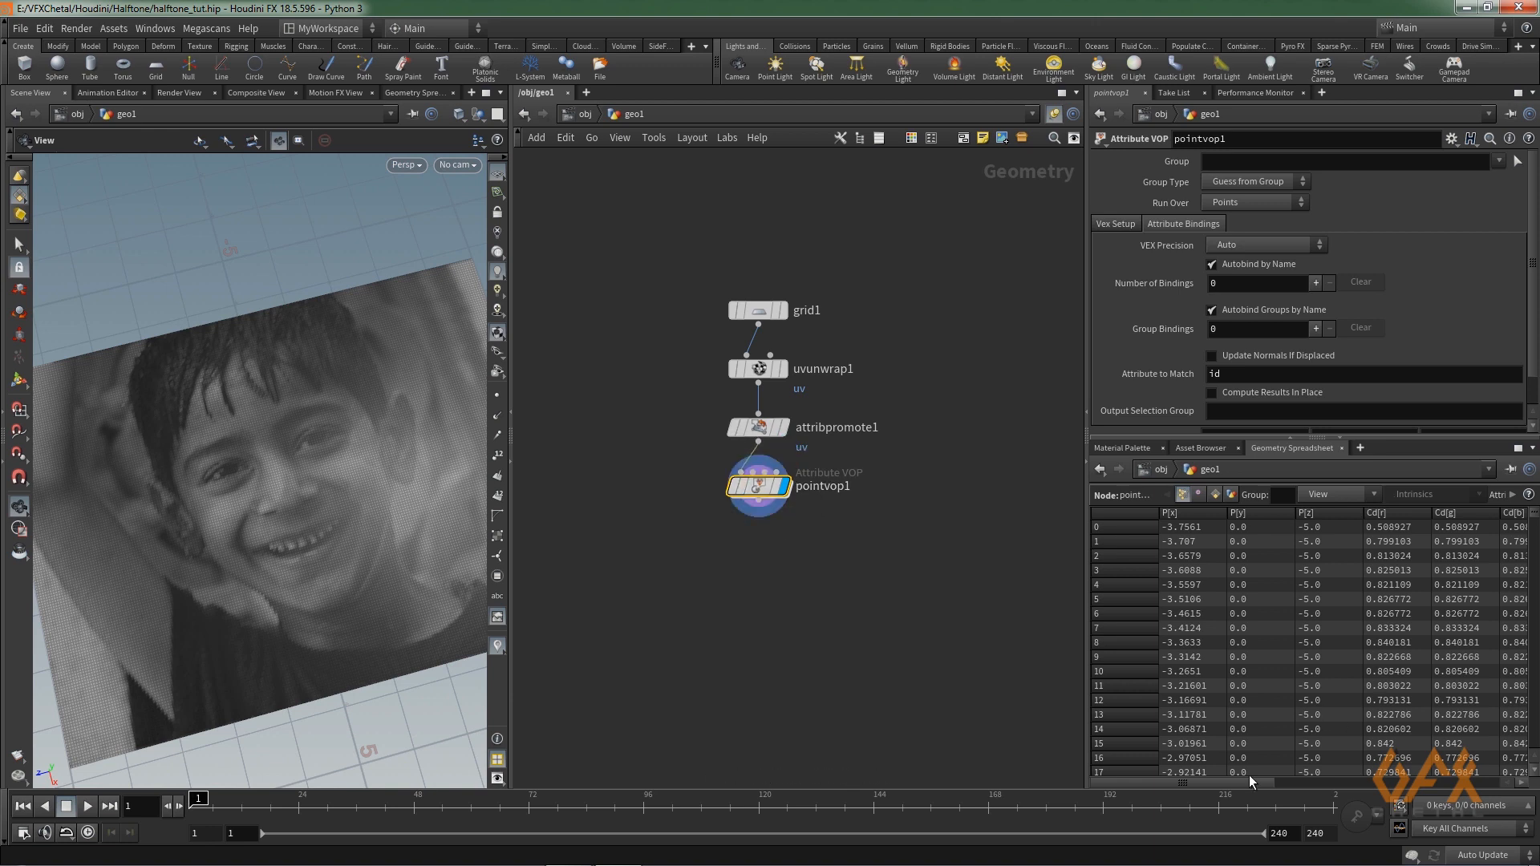
drag(1244, 781, 1395, 781)
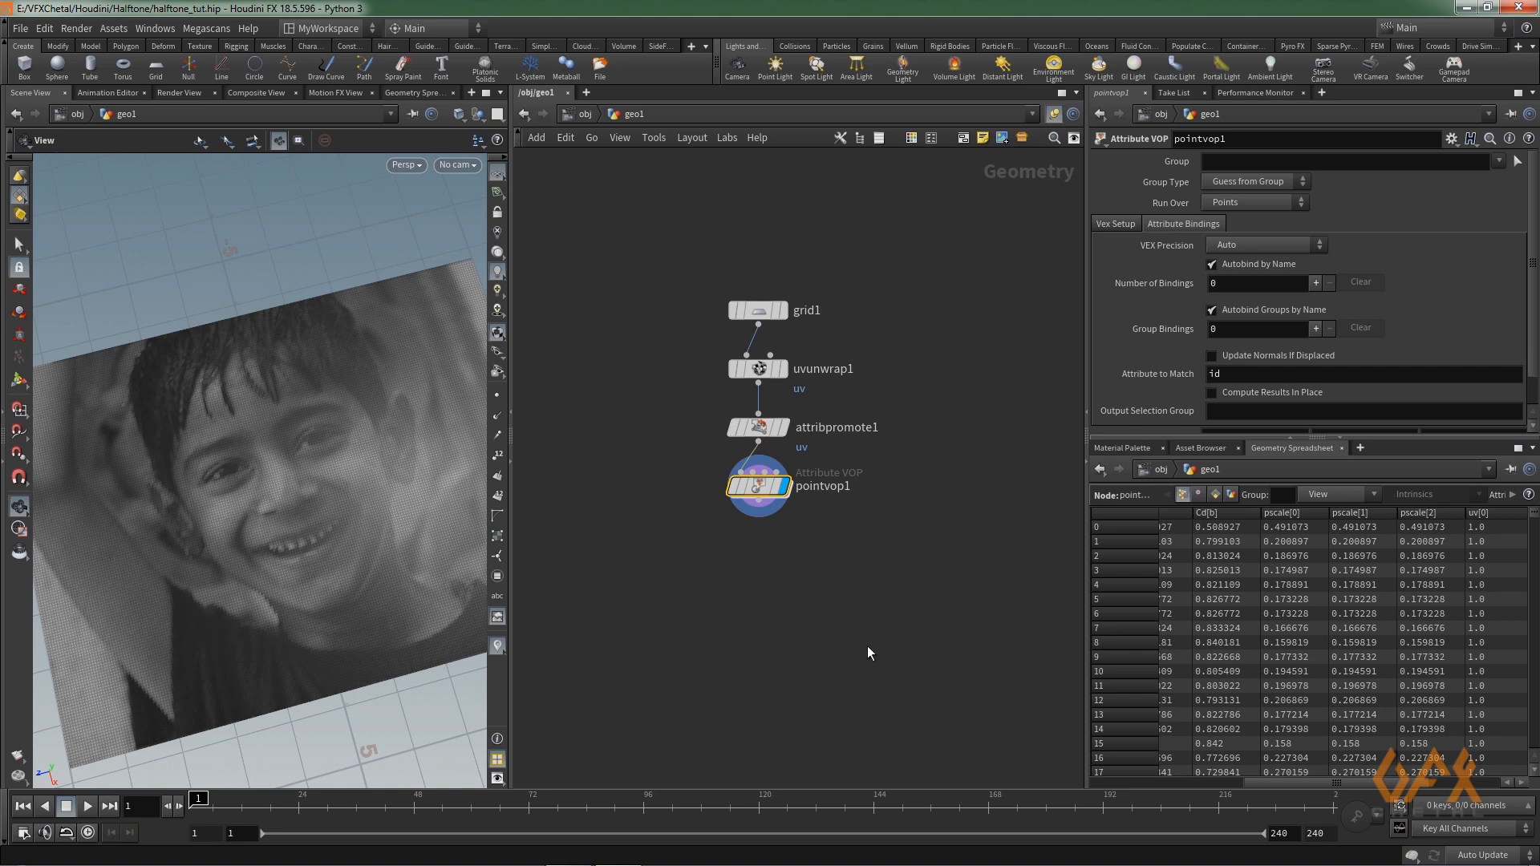
scroll(312, 513, up, 5)
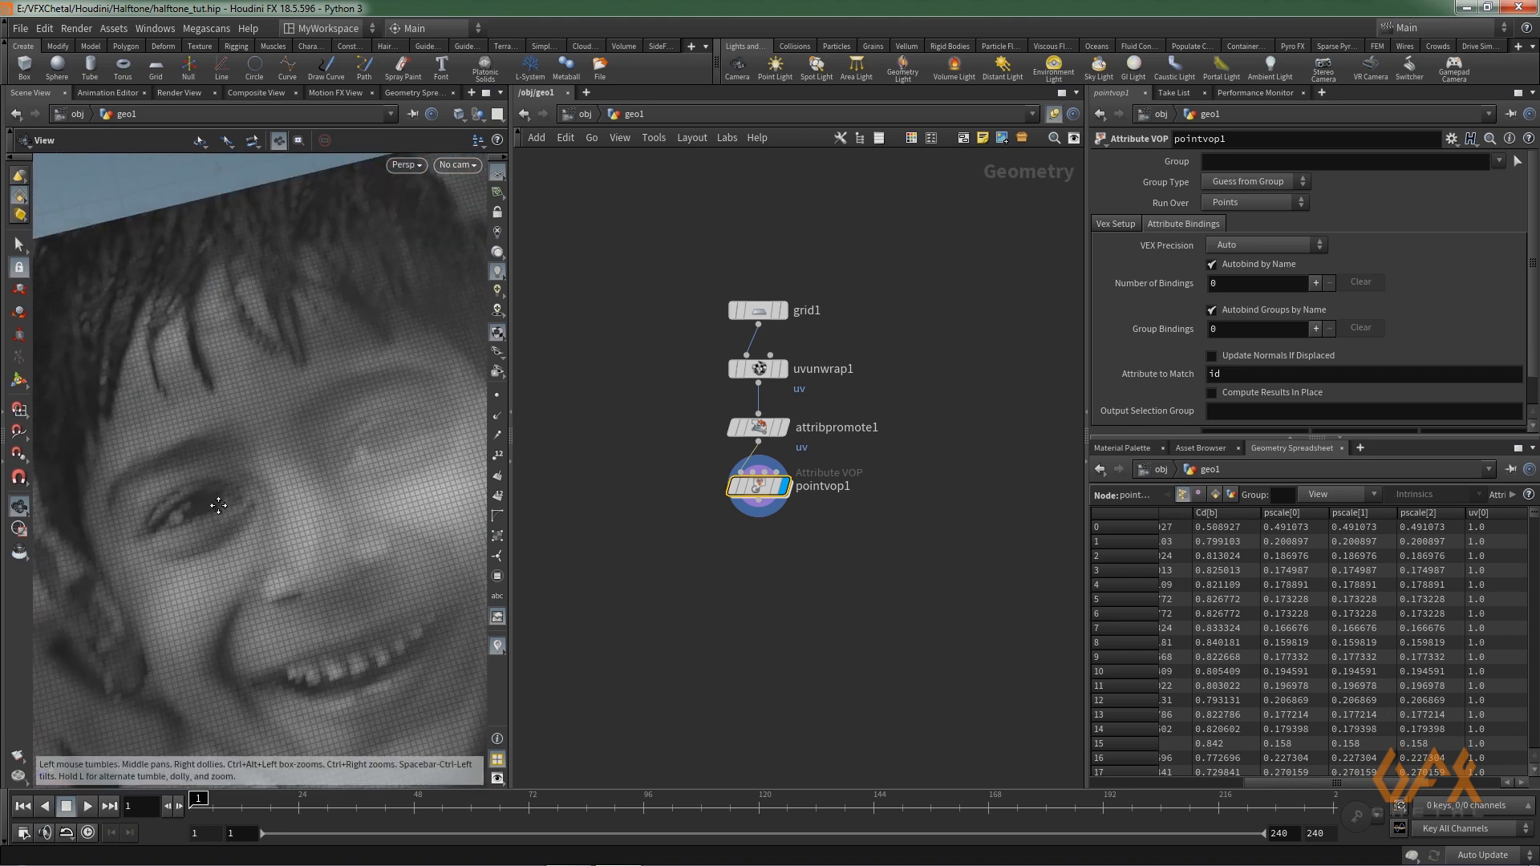
middle_drag(210, 453, 218, 505)
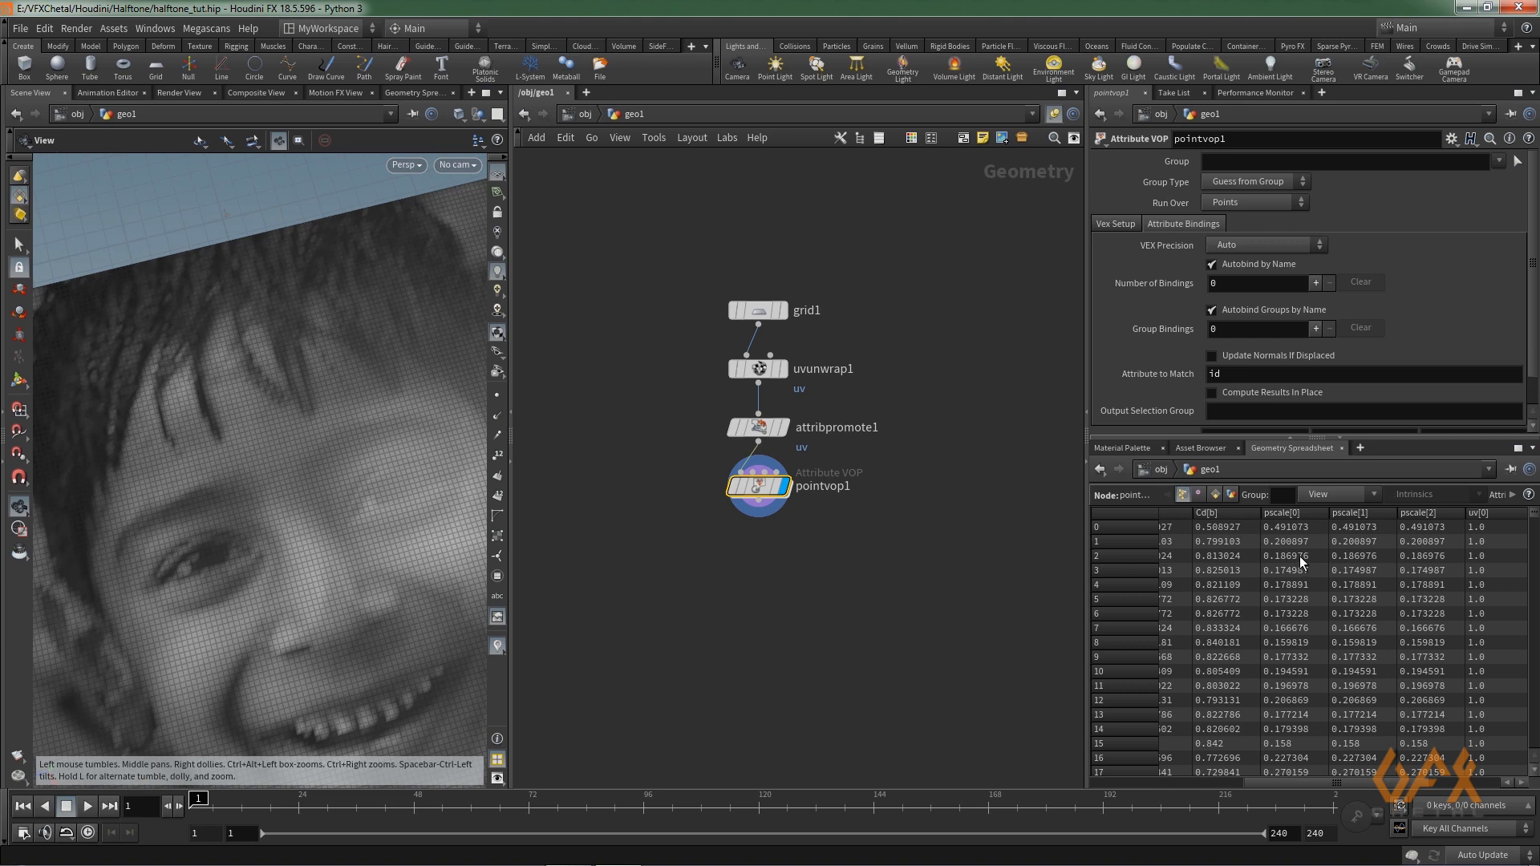
- Add a Sphere node to the right of the grid's node chain and turn on its template display
middle_drag(672, 604, 586, 616)
middle_drag(874, 569, 772, 586)
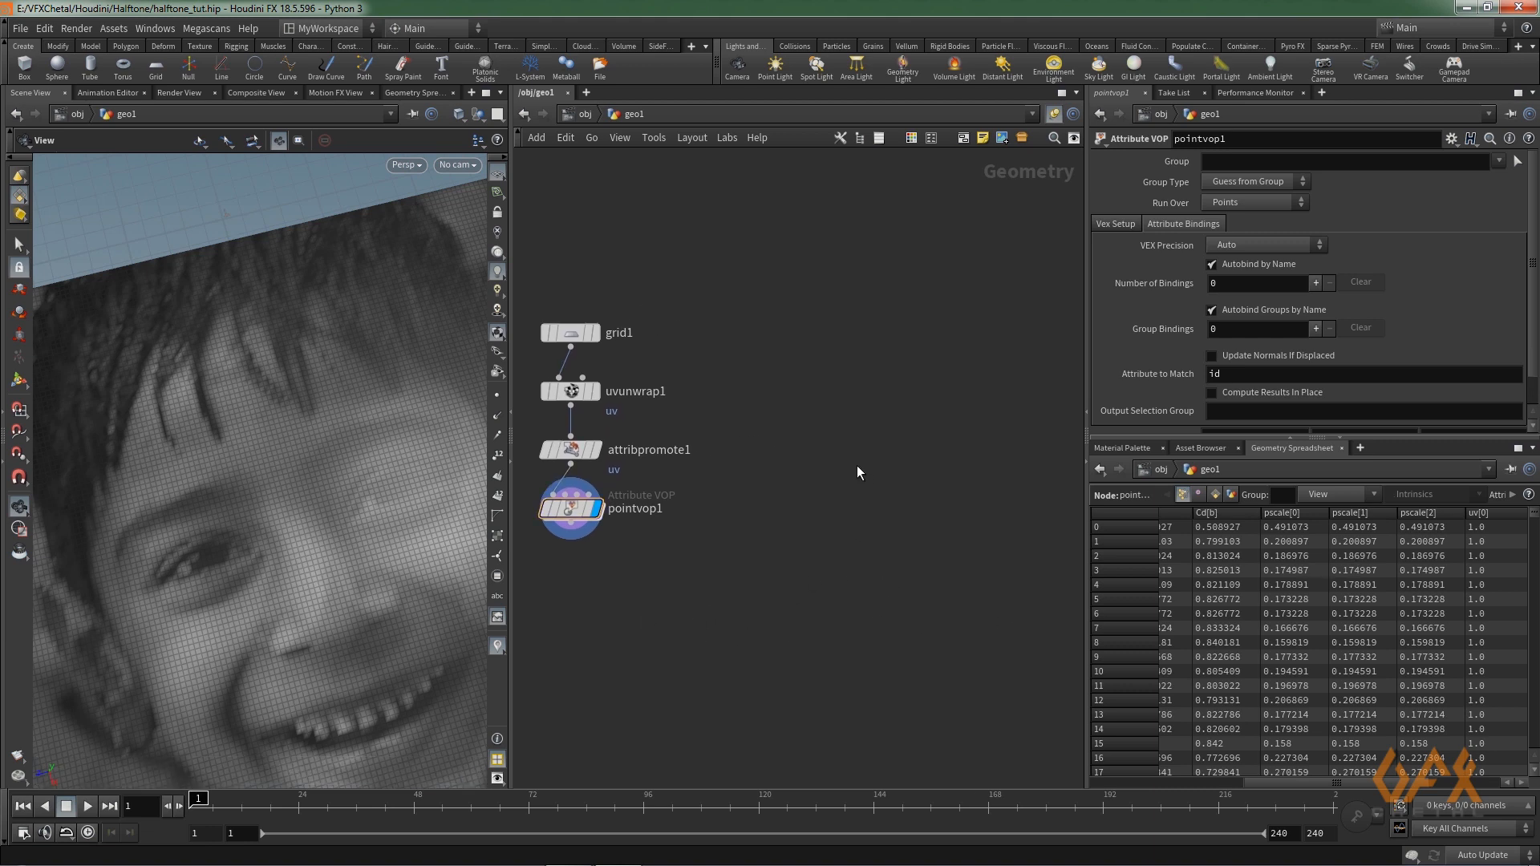
key(Tab)
text(sph)
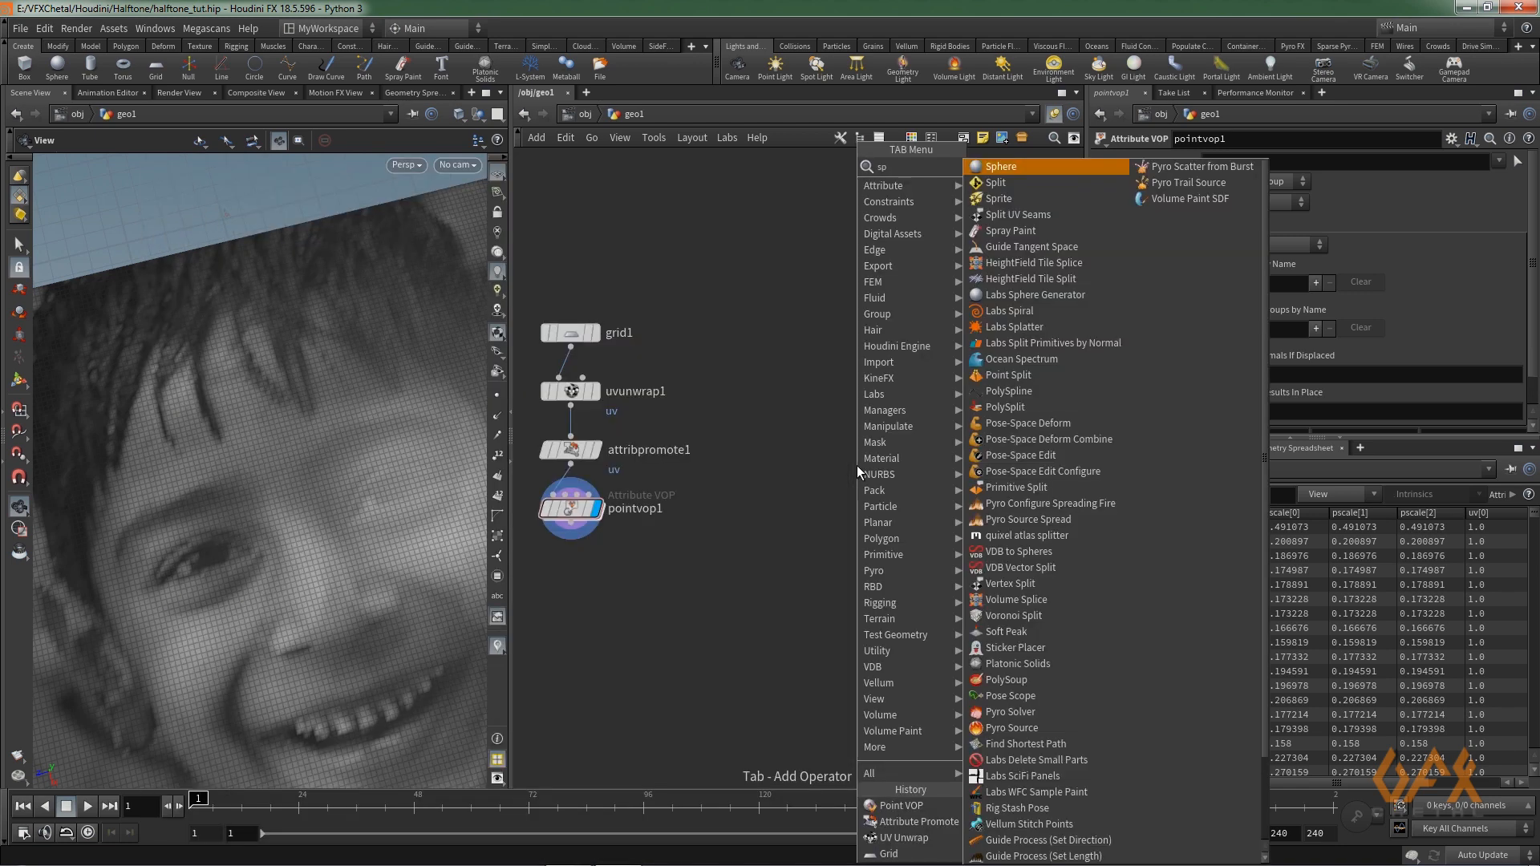
key(Return)
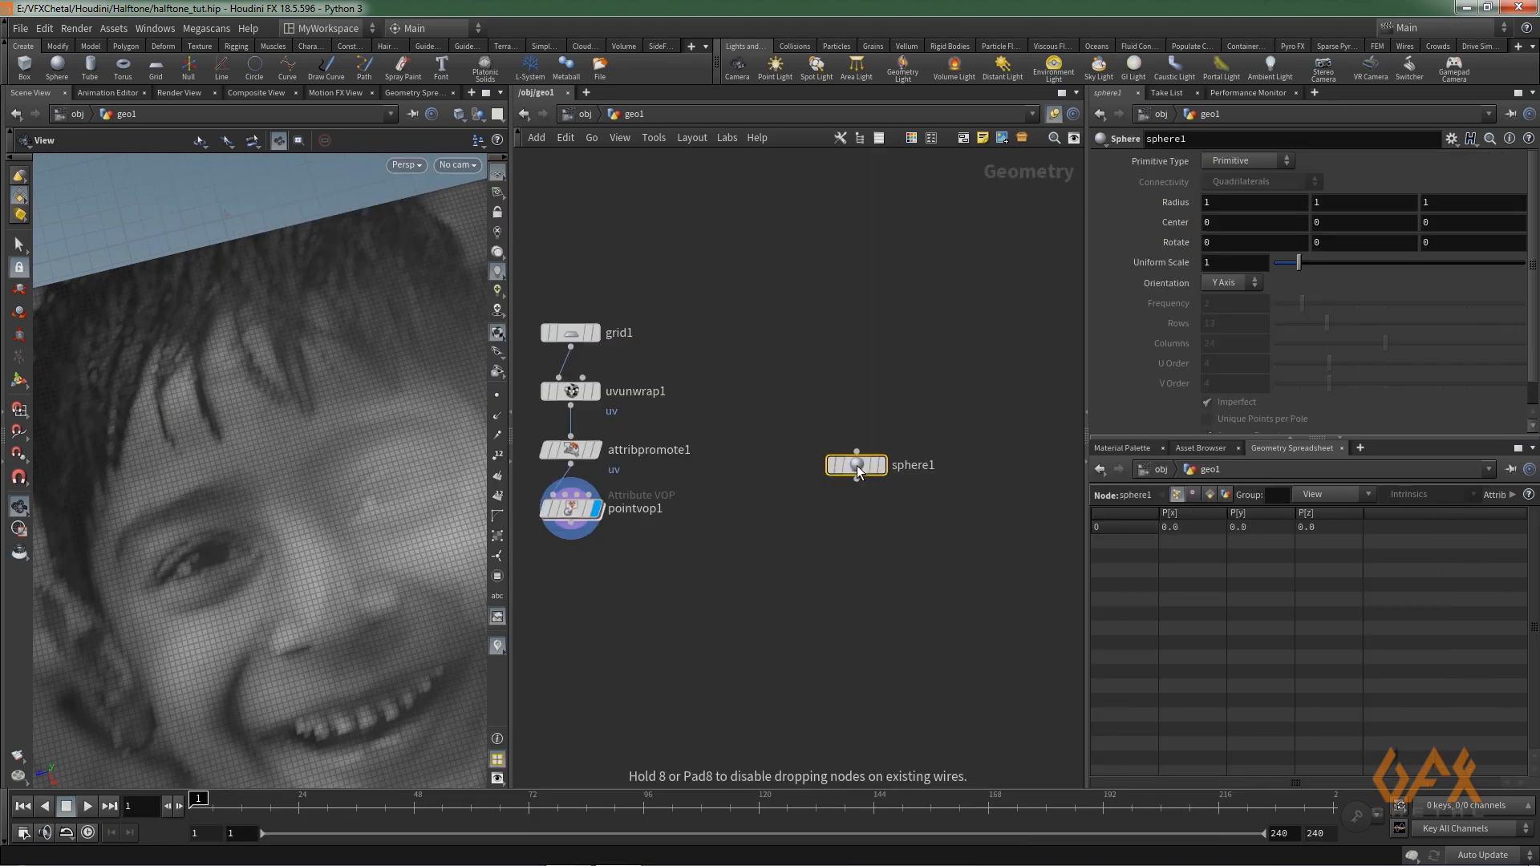
click(856, 465)
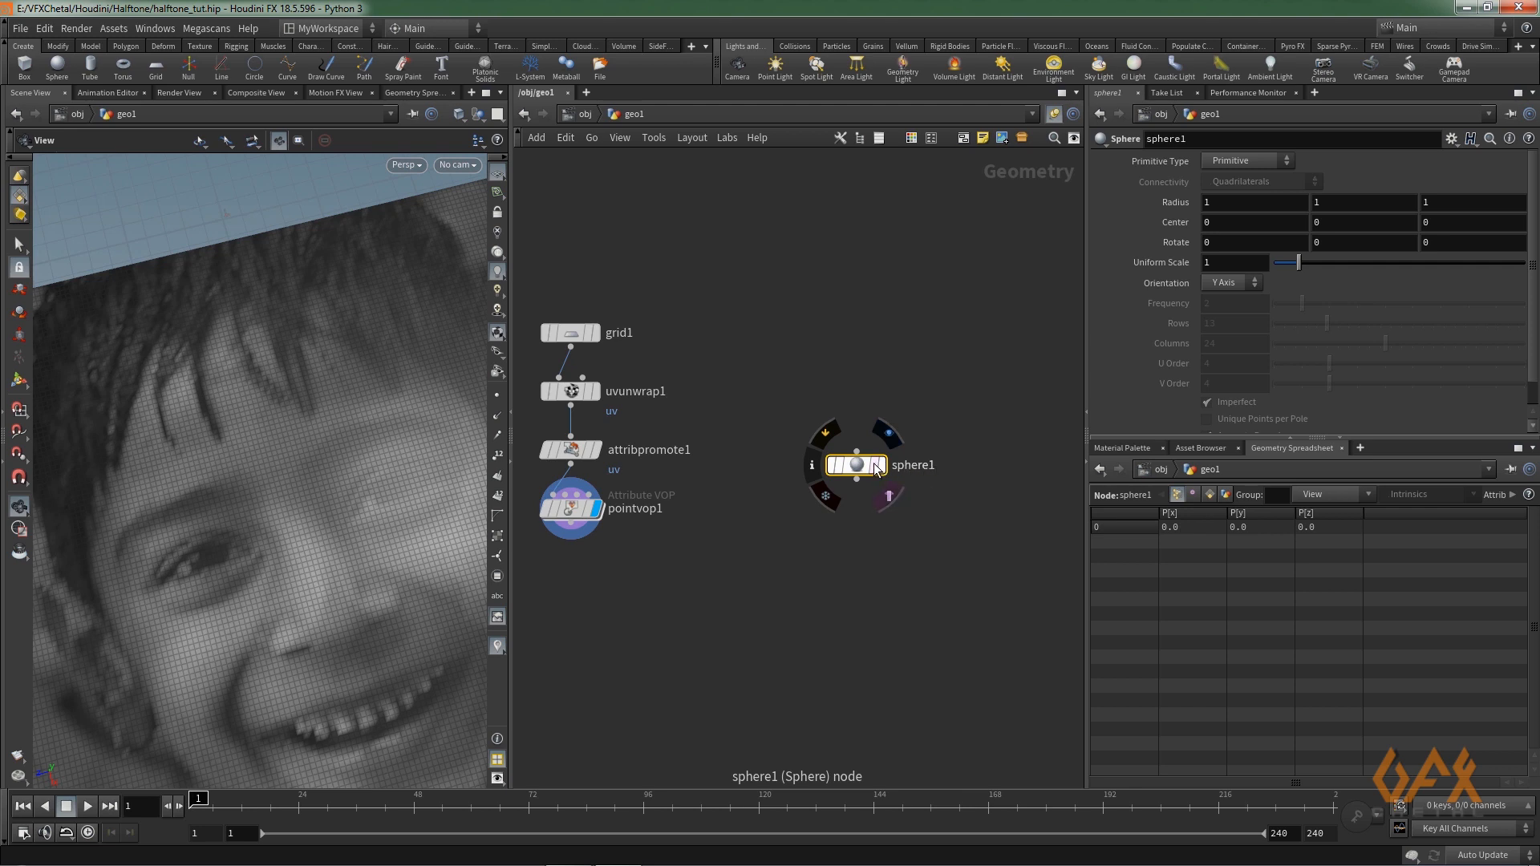
click(880, 466)
mouse_move(299, 643)
right_down()
mouse_move(555, 624)
mouse_move(196, 591)
mouse_move(351, 623)
mouse_move(298, 583)
mouse_move(361, 581)
mouse_move(254, 628)
right_up()
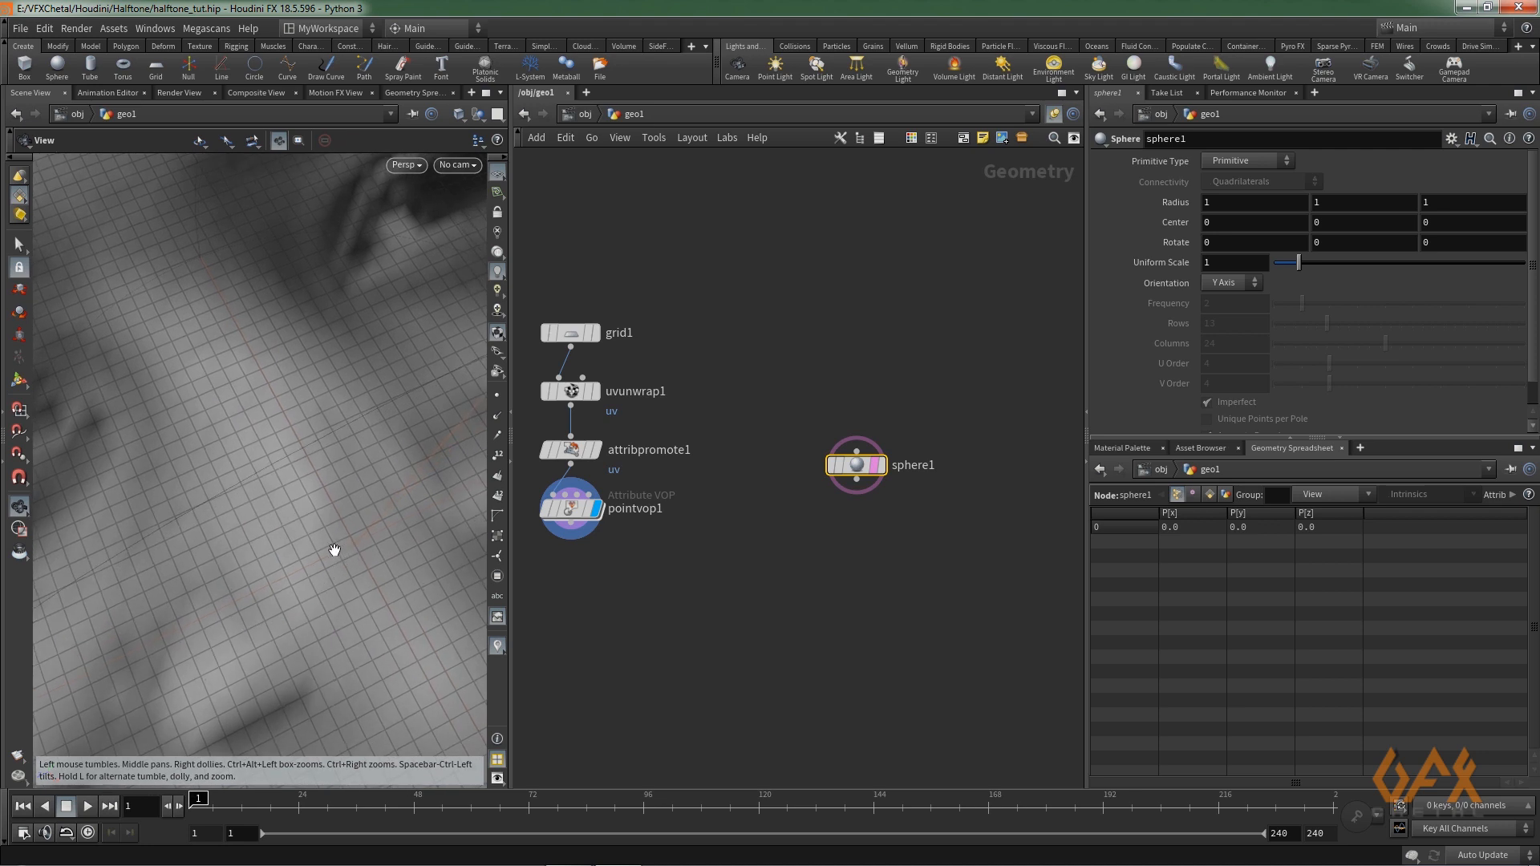
- Set the Norm value of grid1 to 4 and check the grid spacing up close in the viewport
click(585, 338)
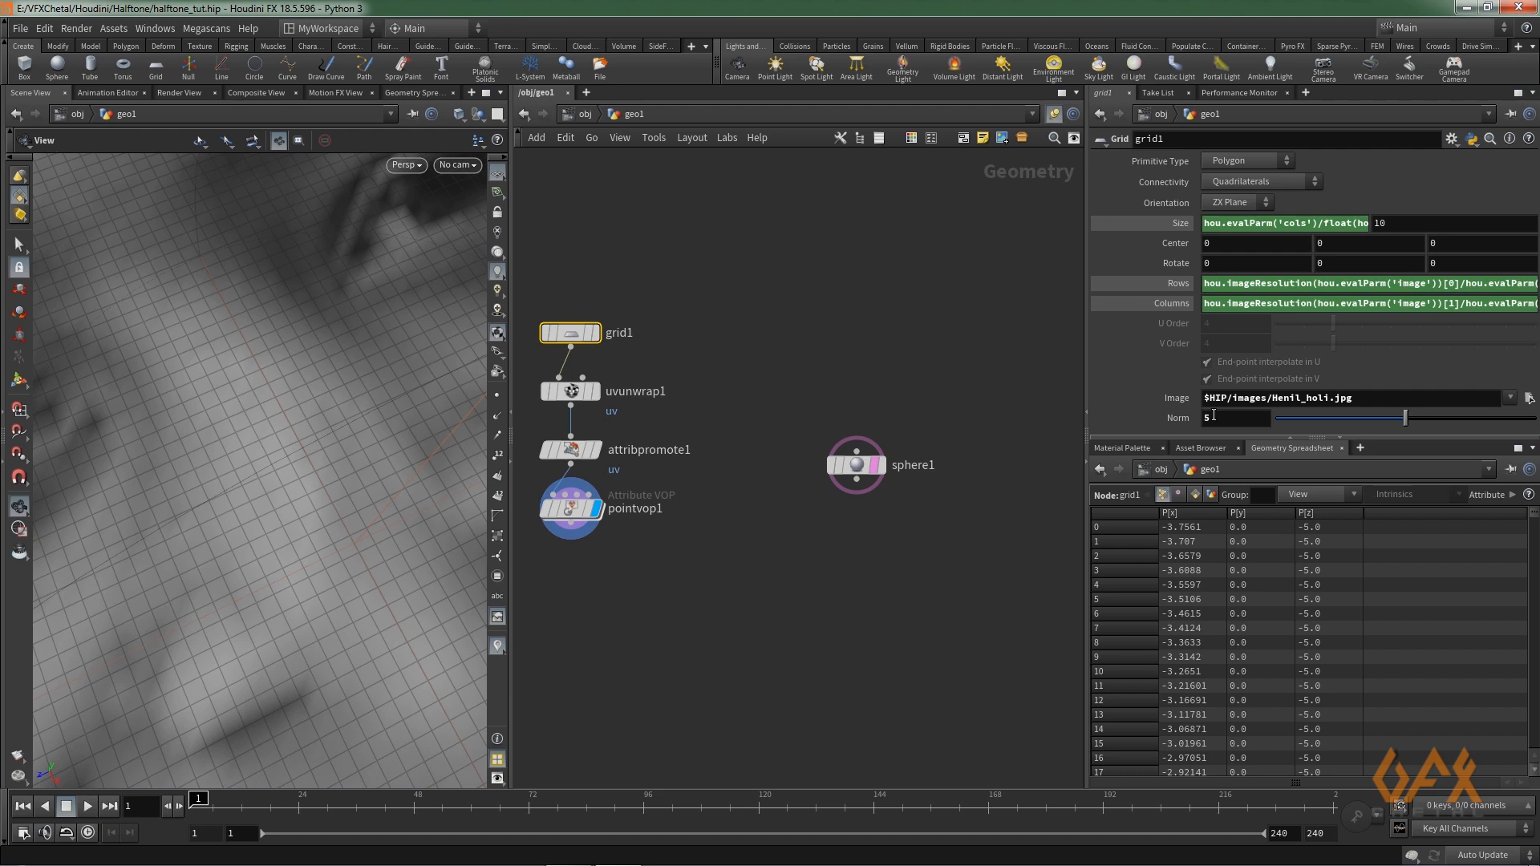
click(1213, 415)
text(4)
key(Return)
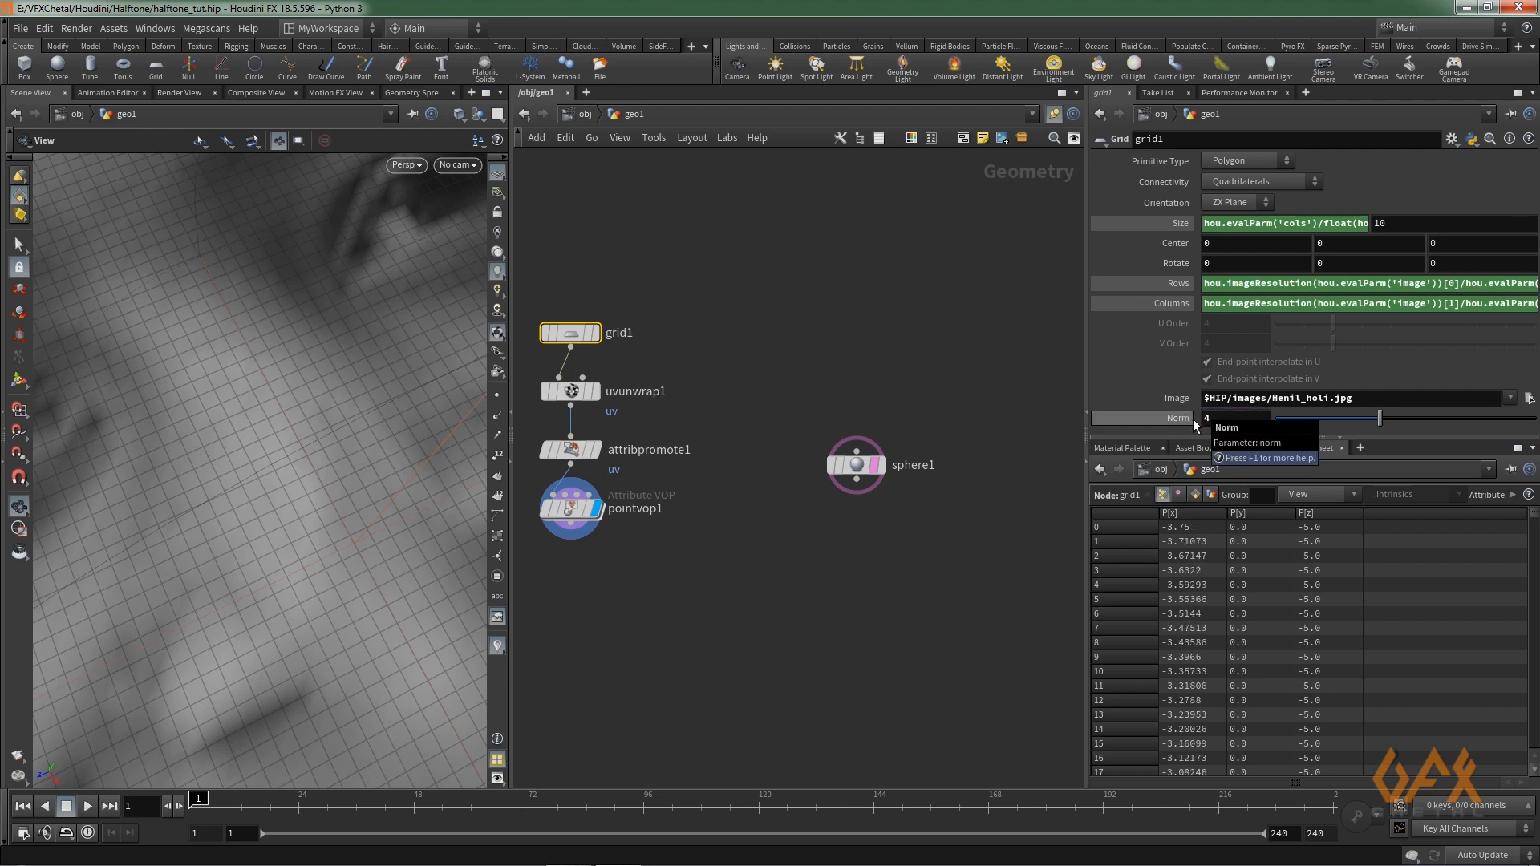
right_drag(321, 550, 634, 551)
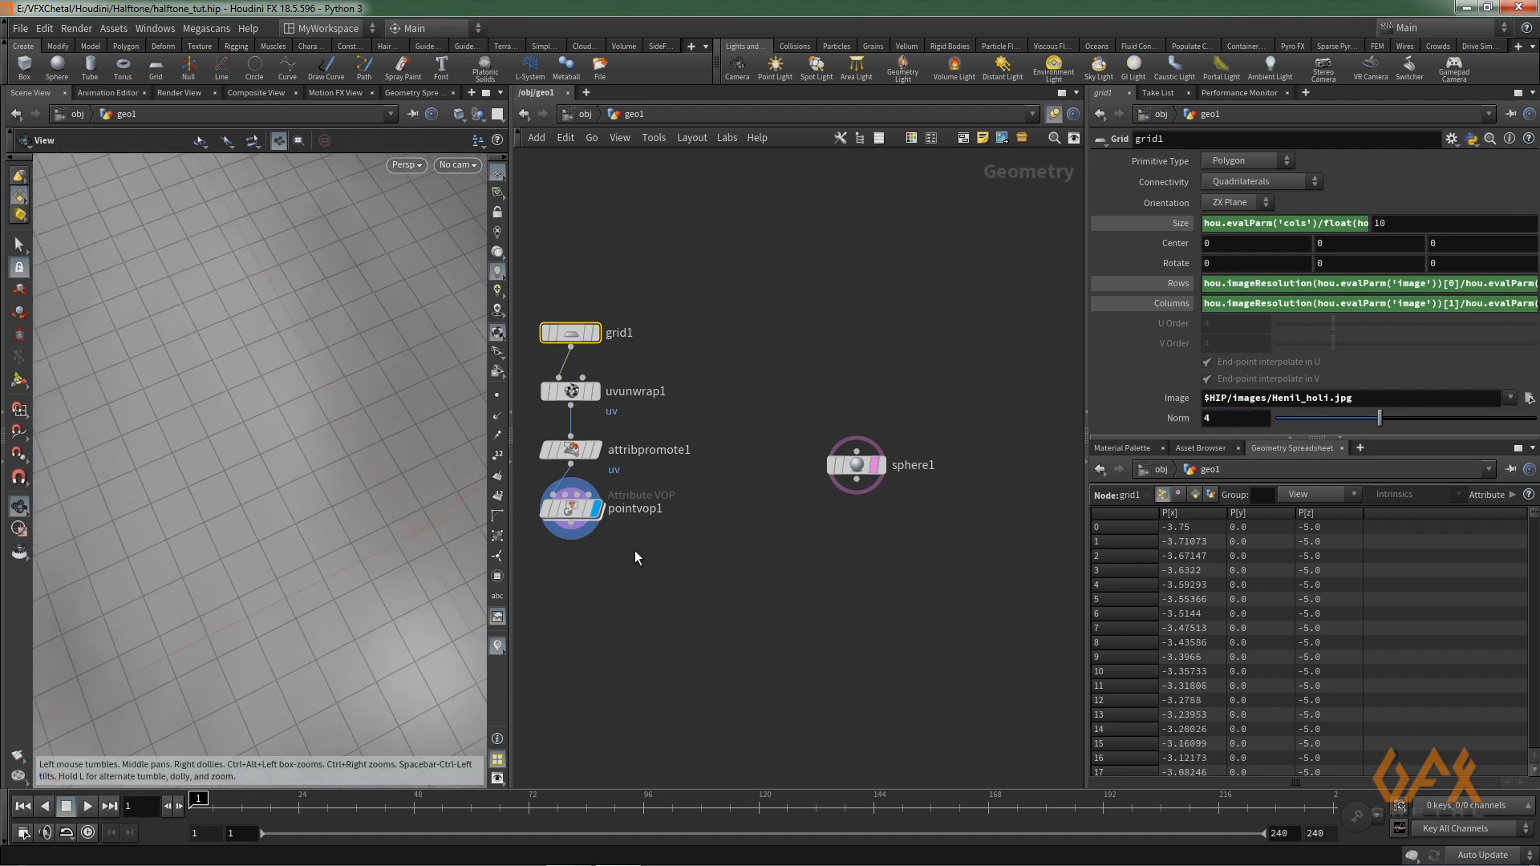
middle_drag(378, 549, 219, 535)
drag(303, 541, 262, 533)
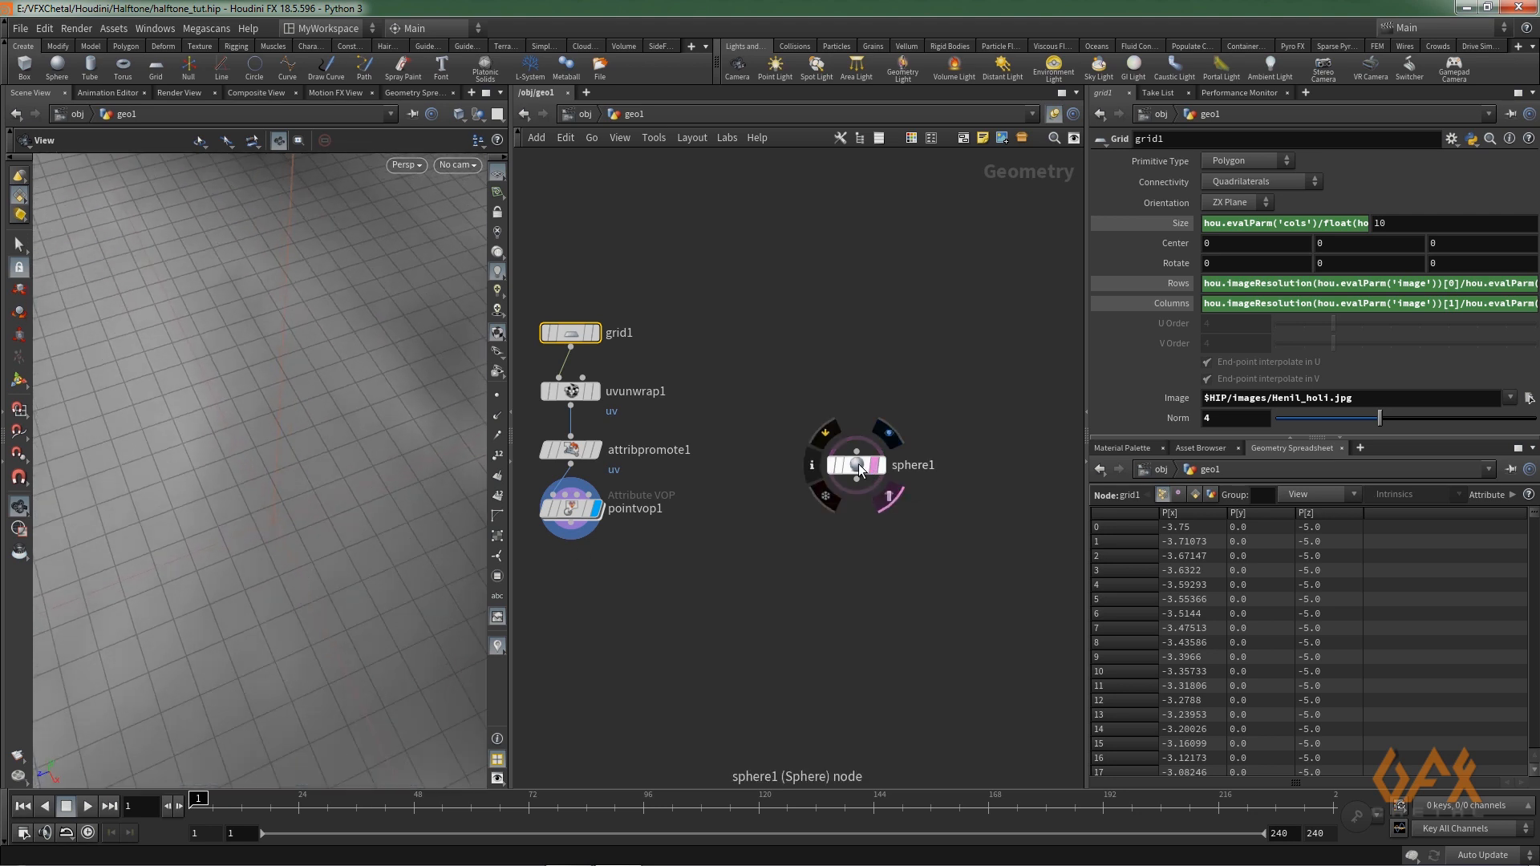
- Start sphere1's Uniform Scale expression with an opening parenthesis, a relative reference to grid1's X size, and a division sign
click(858, 463)
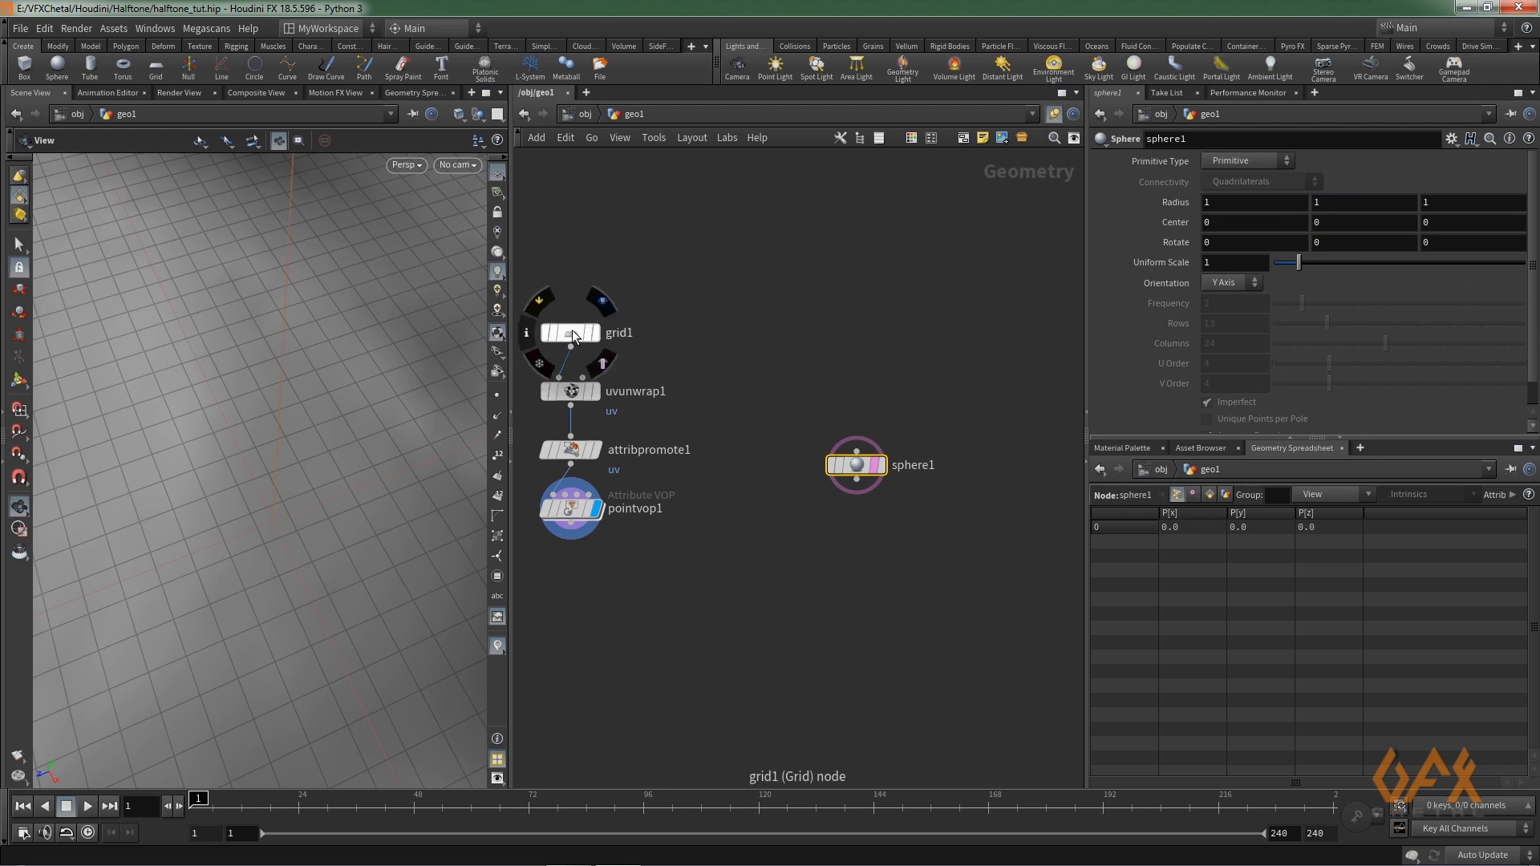
click(573, 335)
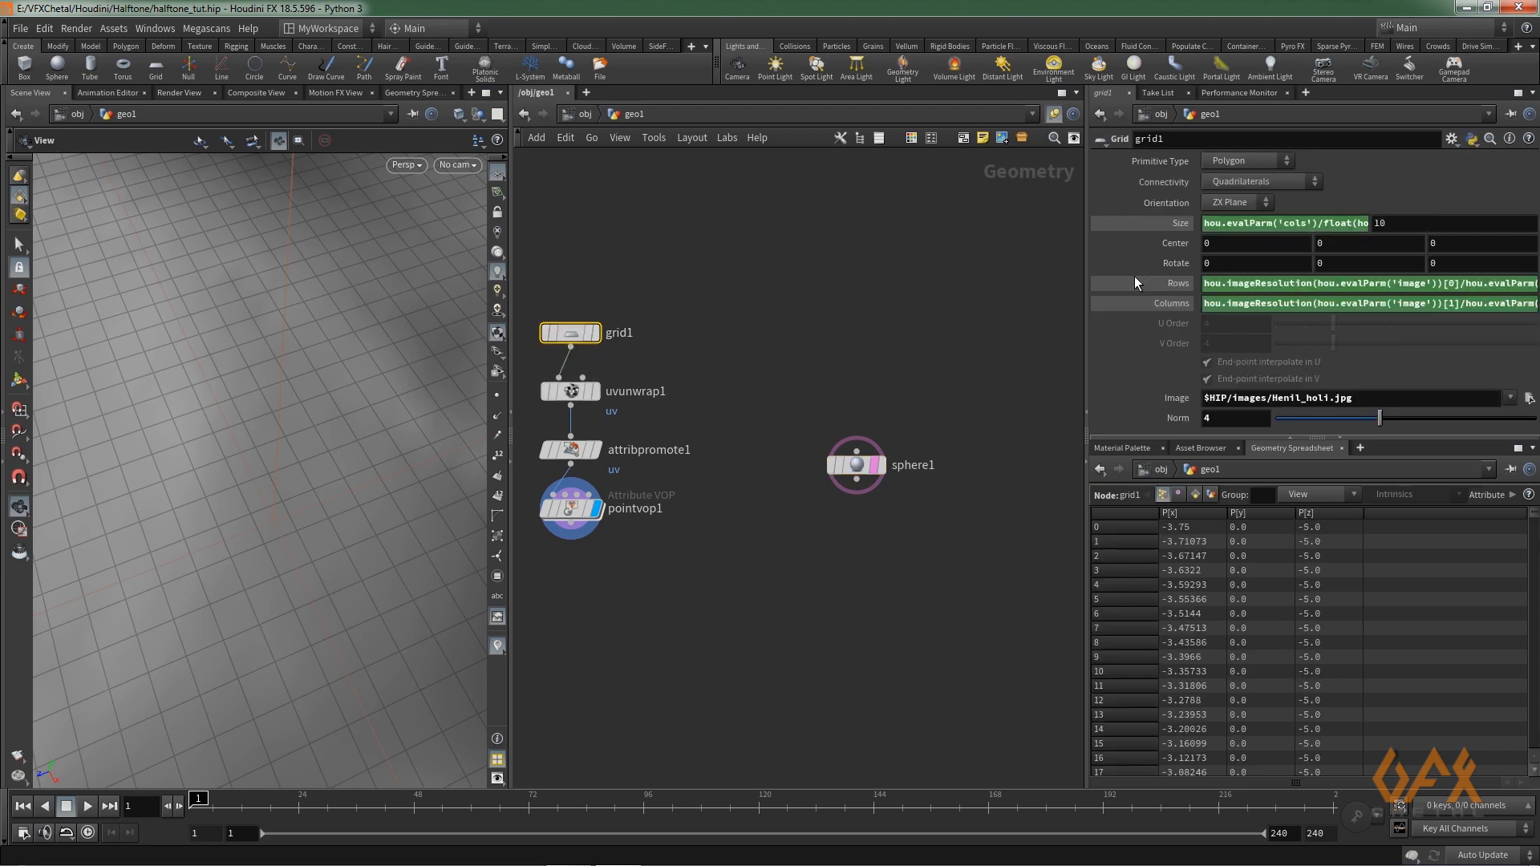
right_click(1243, 224)
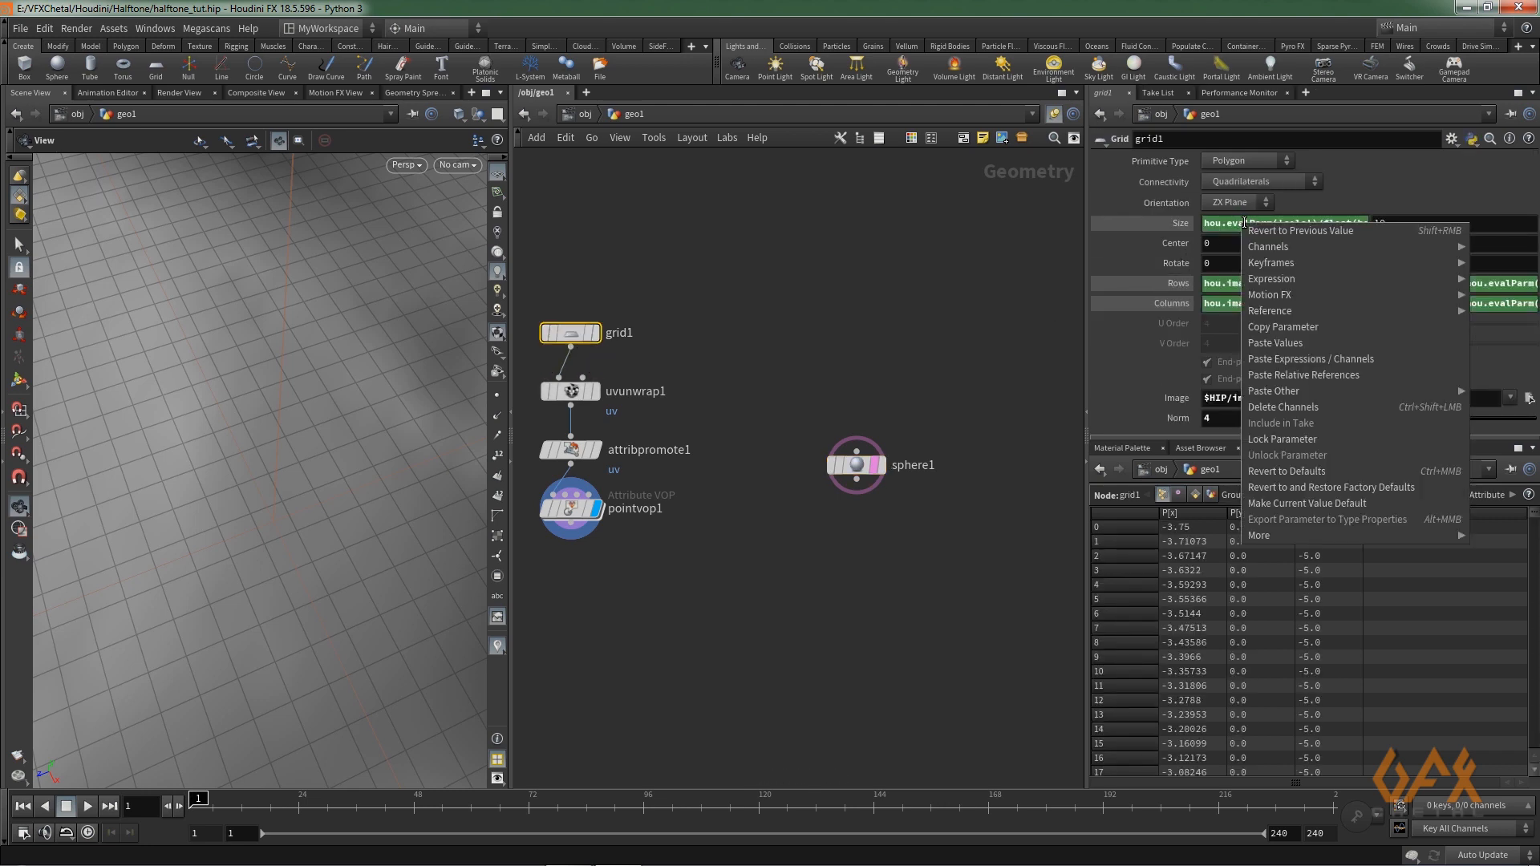
click(1283, 326)
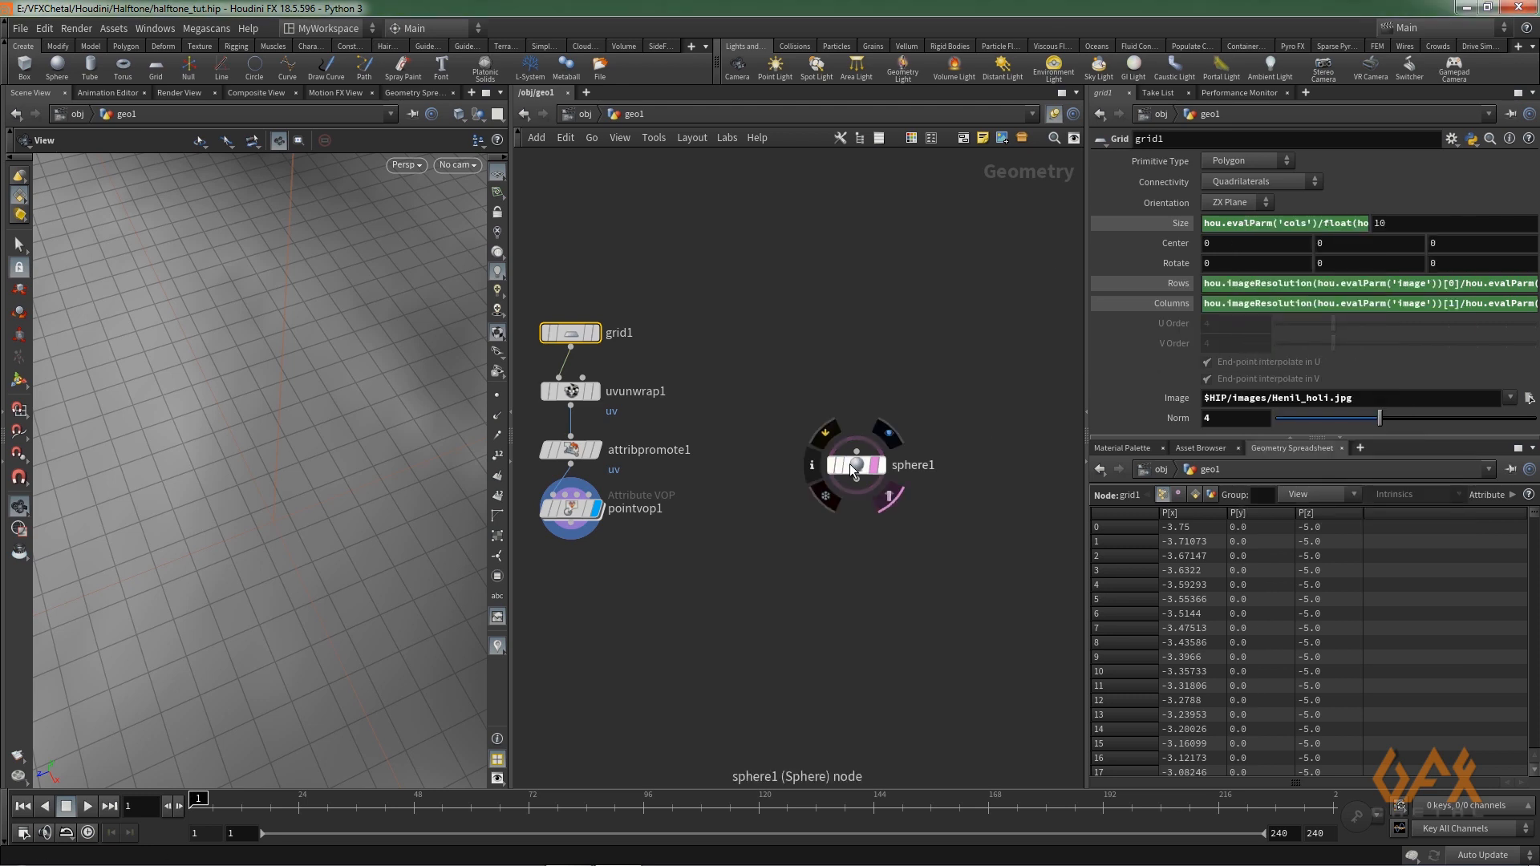
click(855, 464)
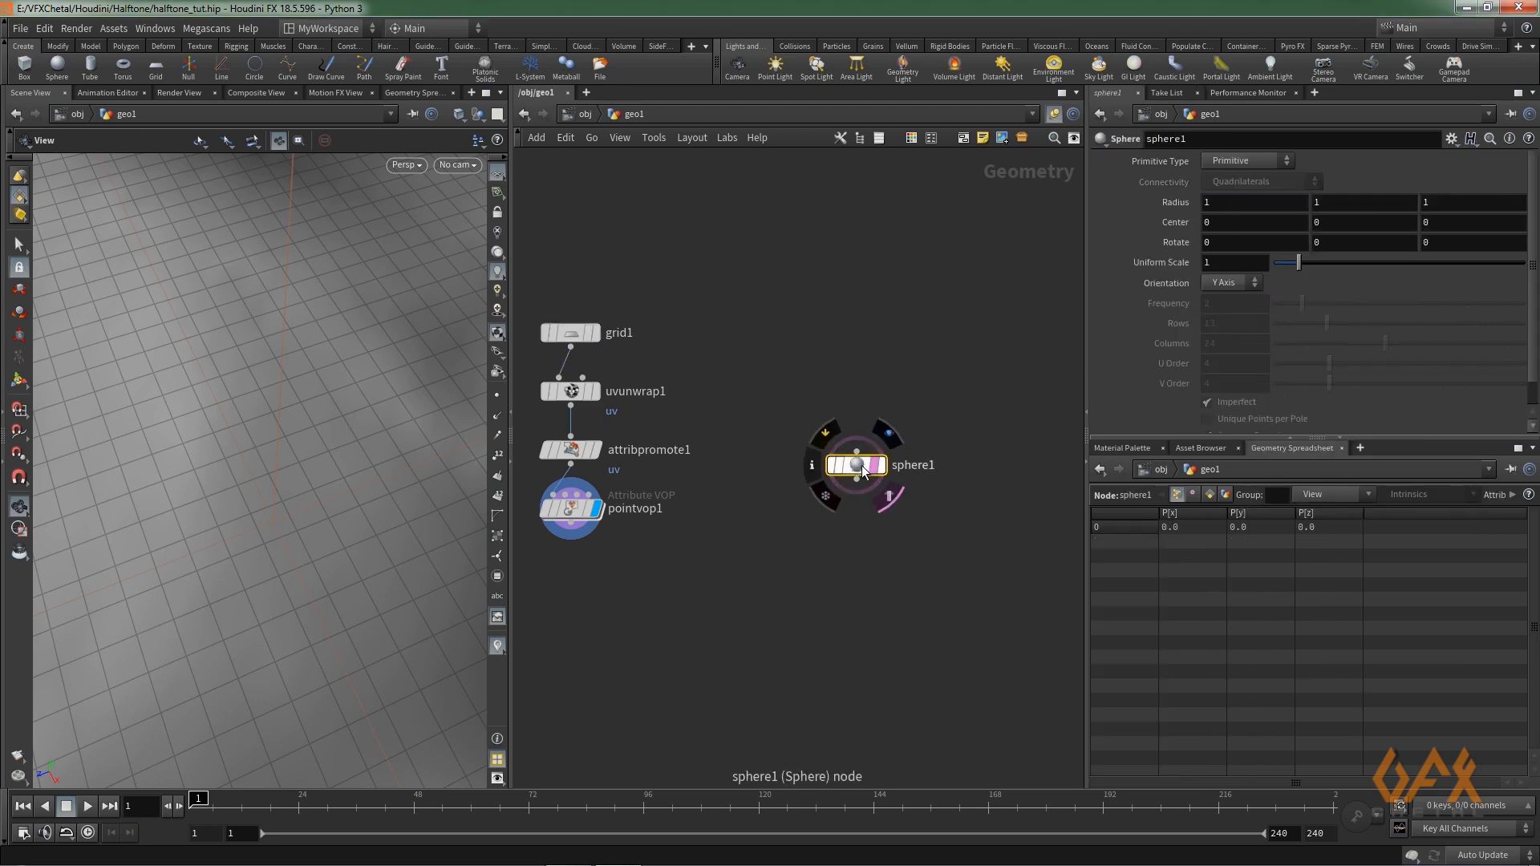
click(1206, 266)
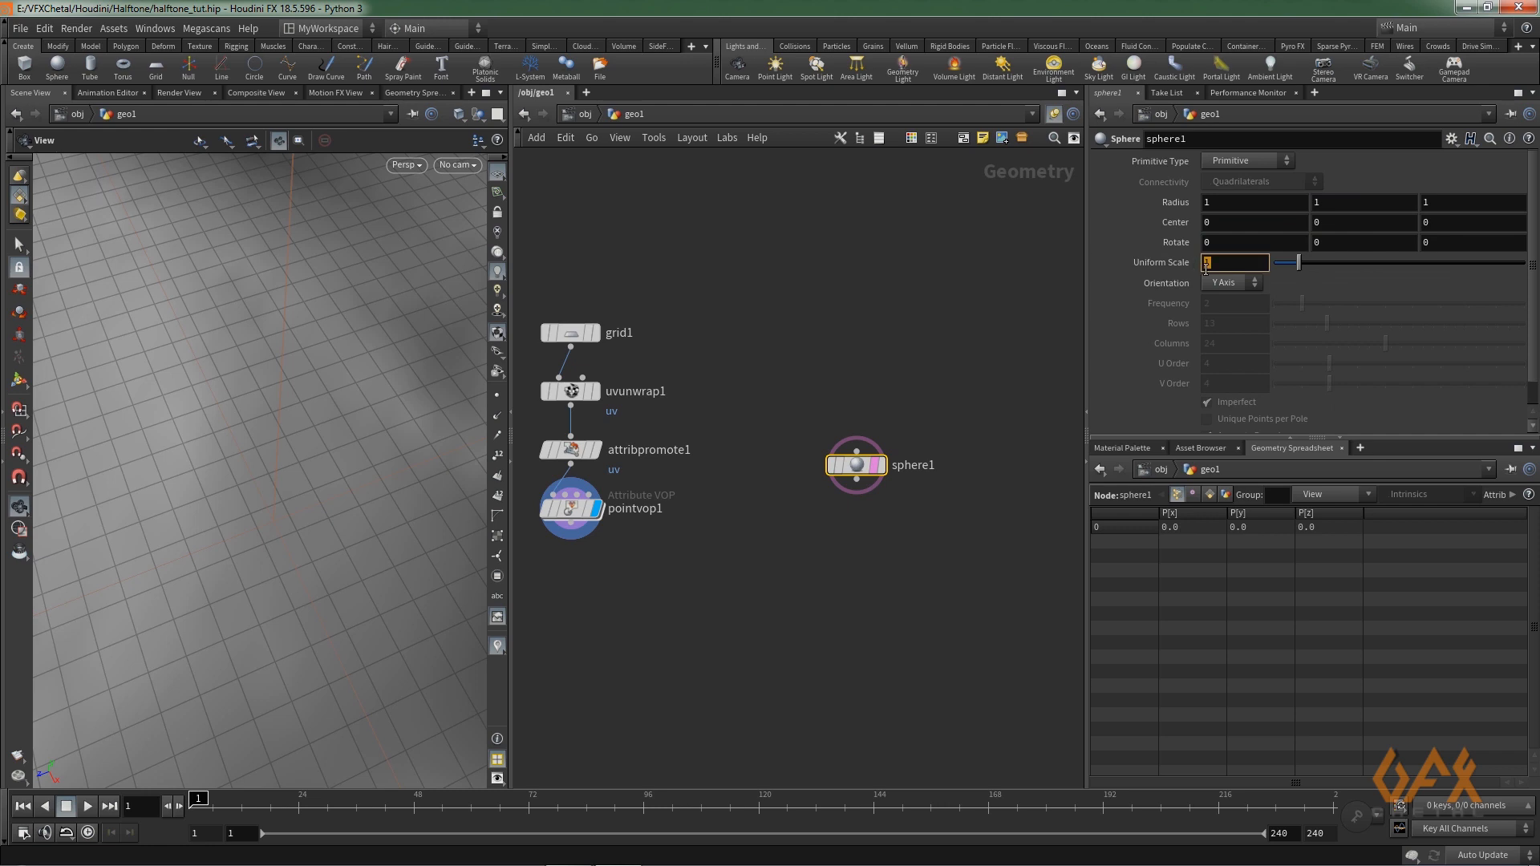
text(()
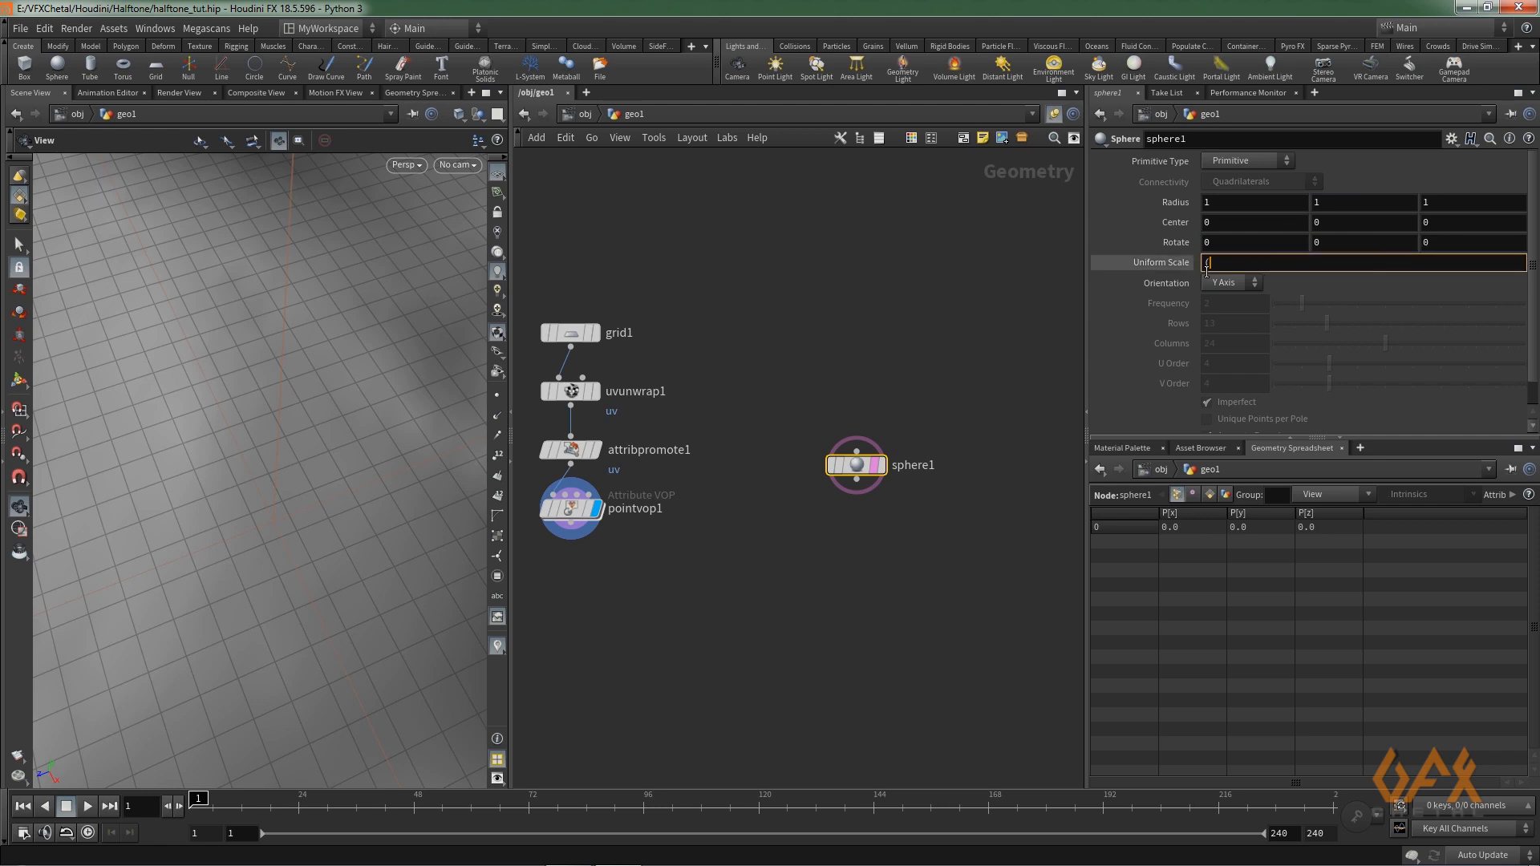
right_click(1224, 264)
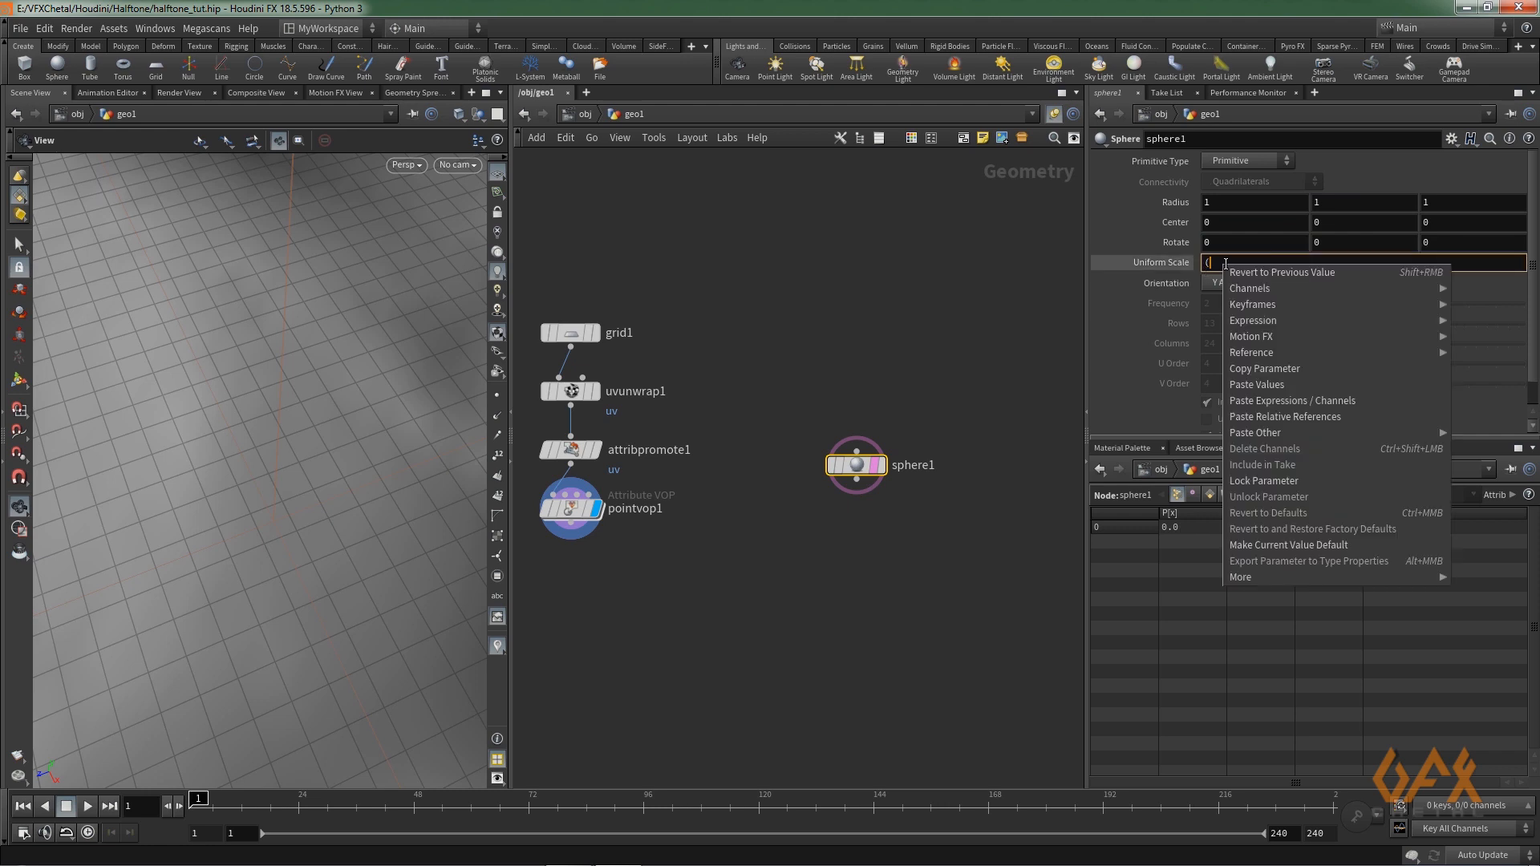
click(1262, 418)
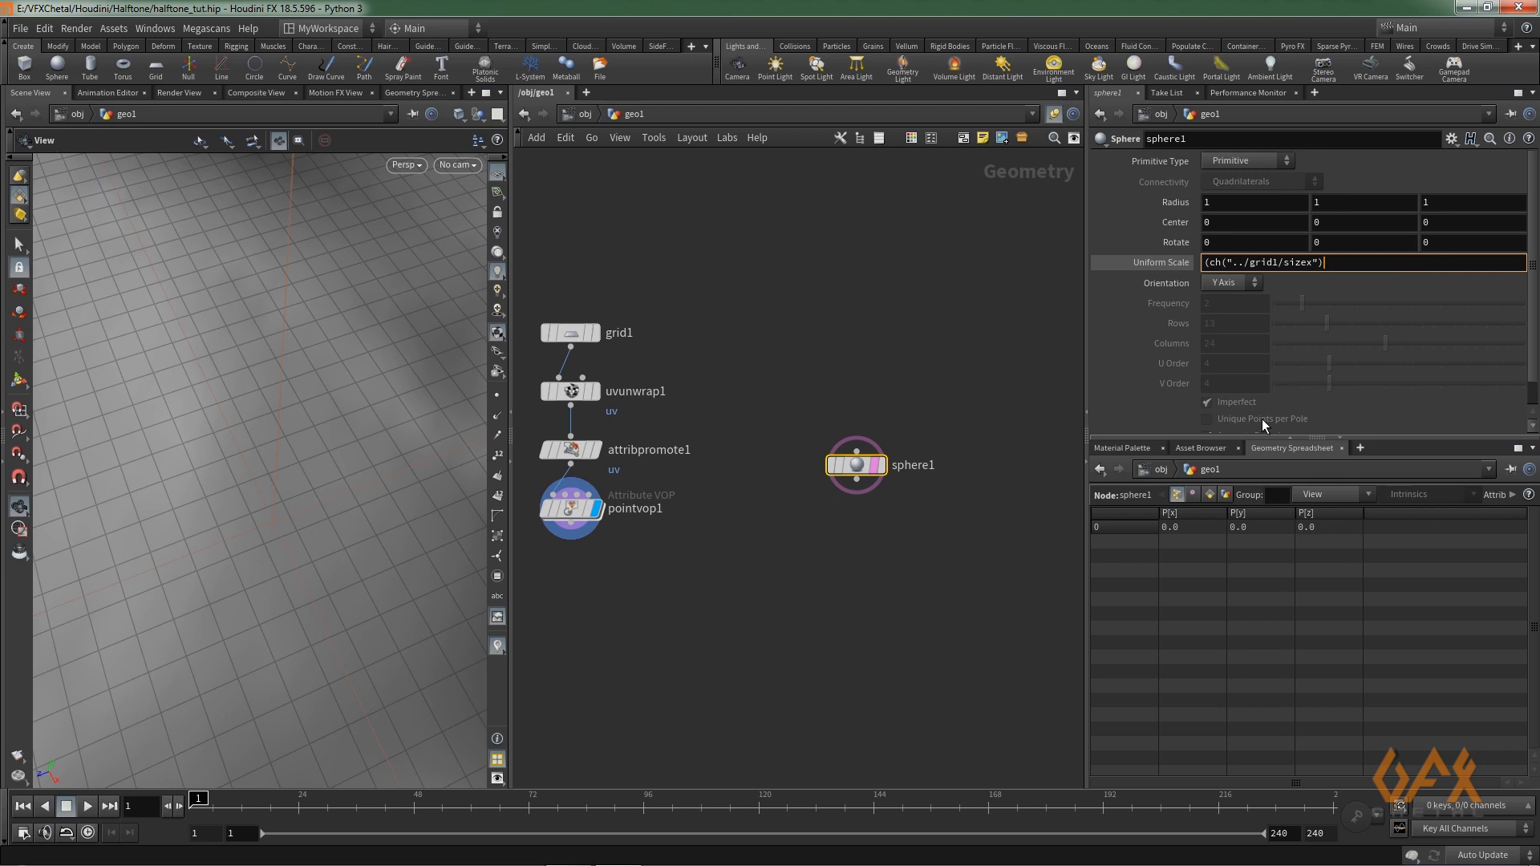
text(/)
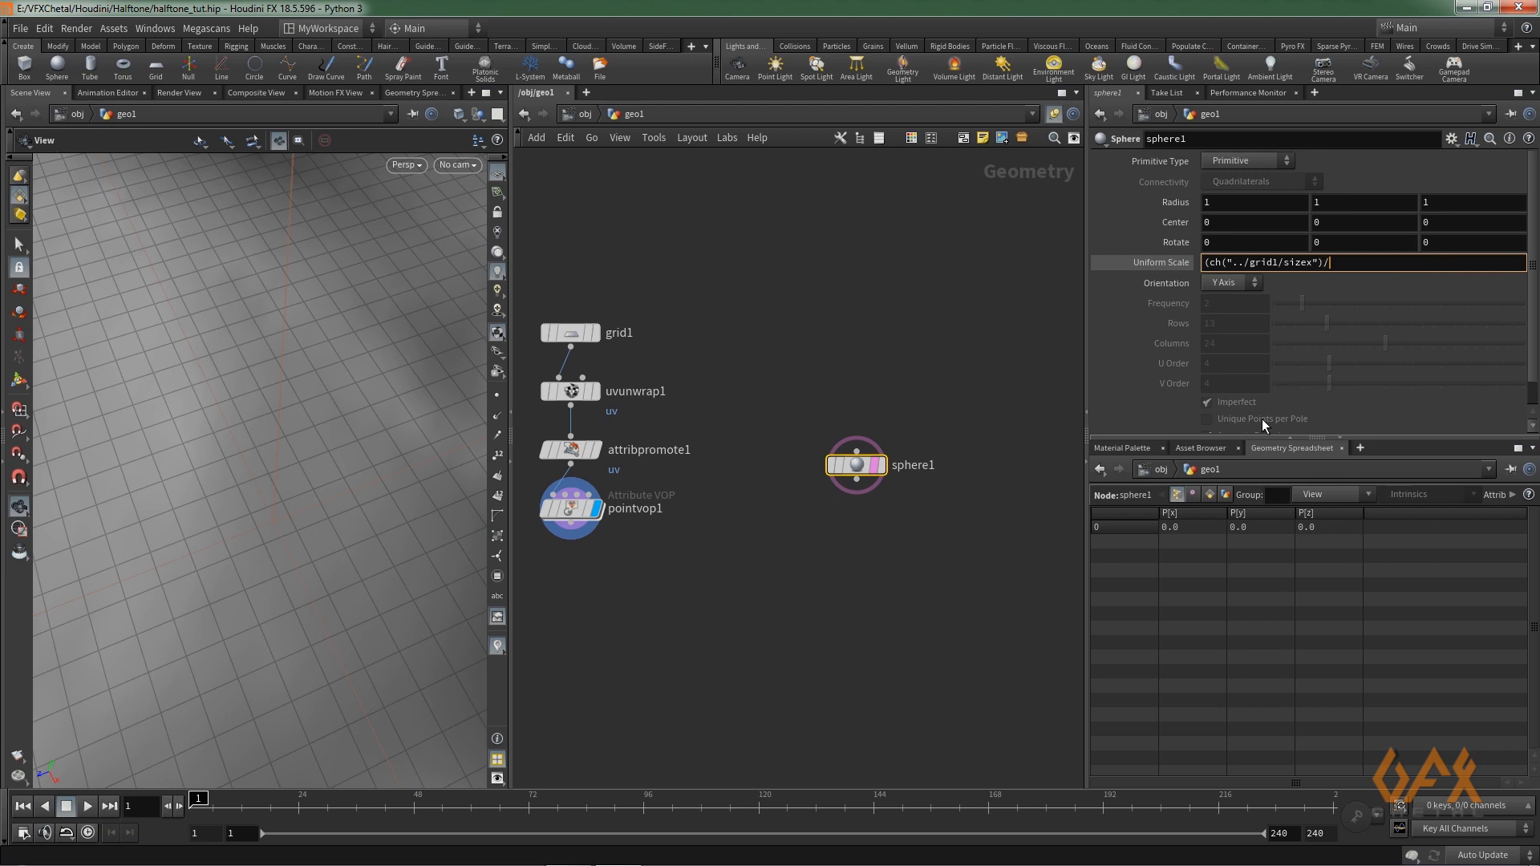
- Add a relative reference to grid1's Columns, completing sphere1's Uniform Scale as (ch("../grid1/sizex")/ch("../grid1/cols"))/2
click(571, 335)
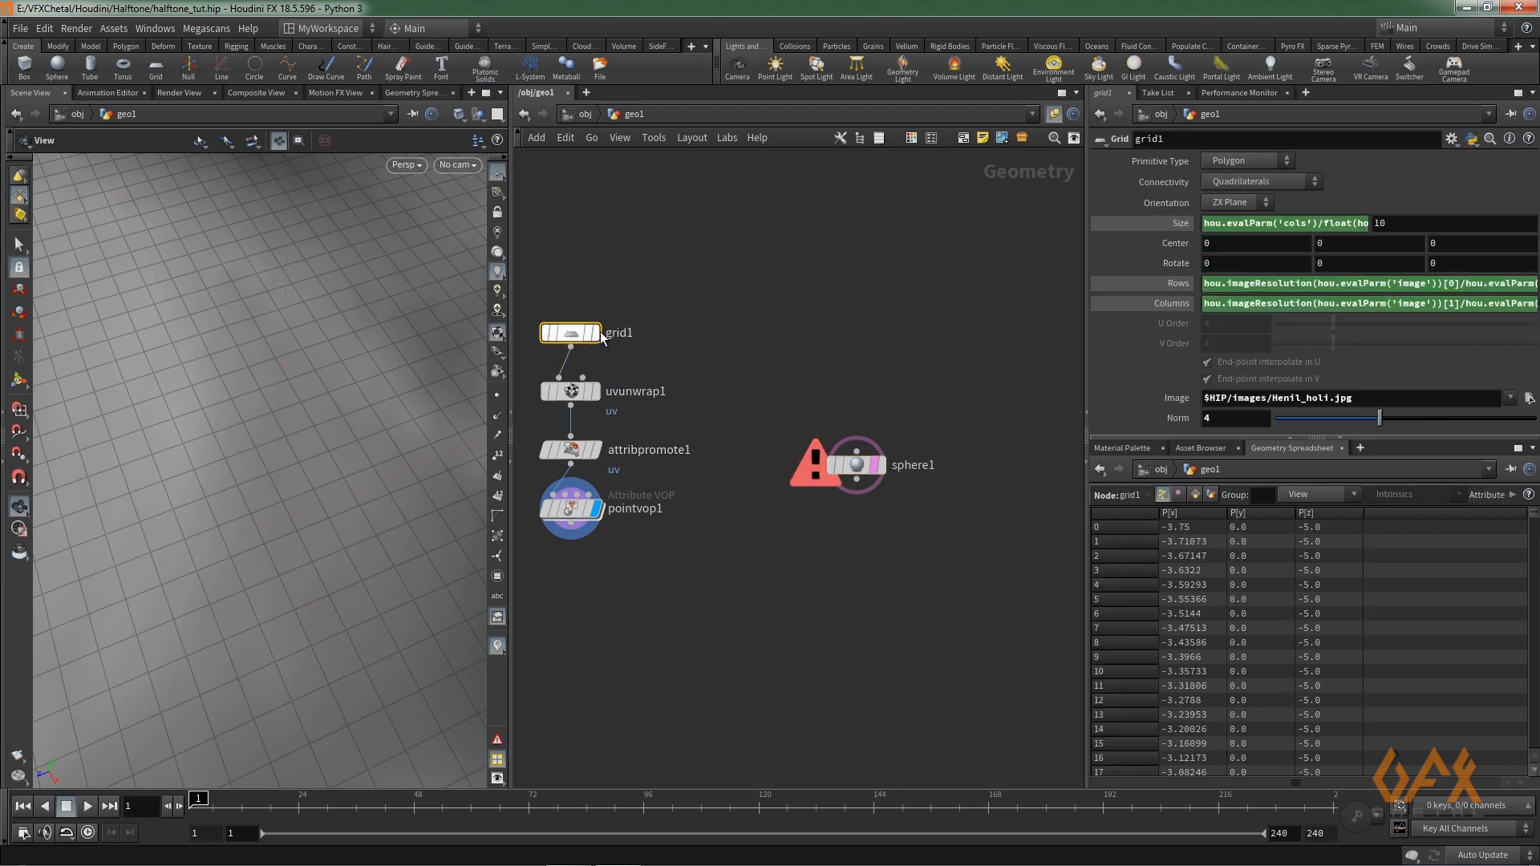
right_click(1194, 305)
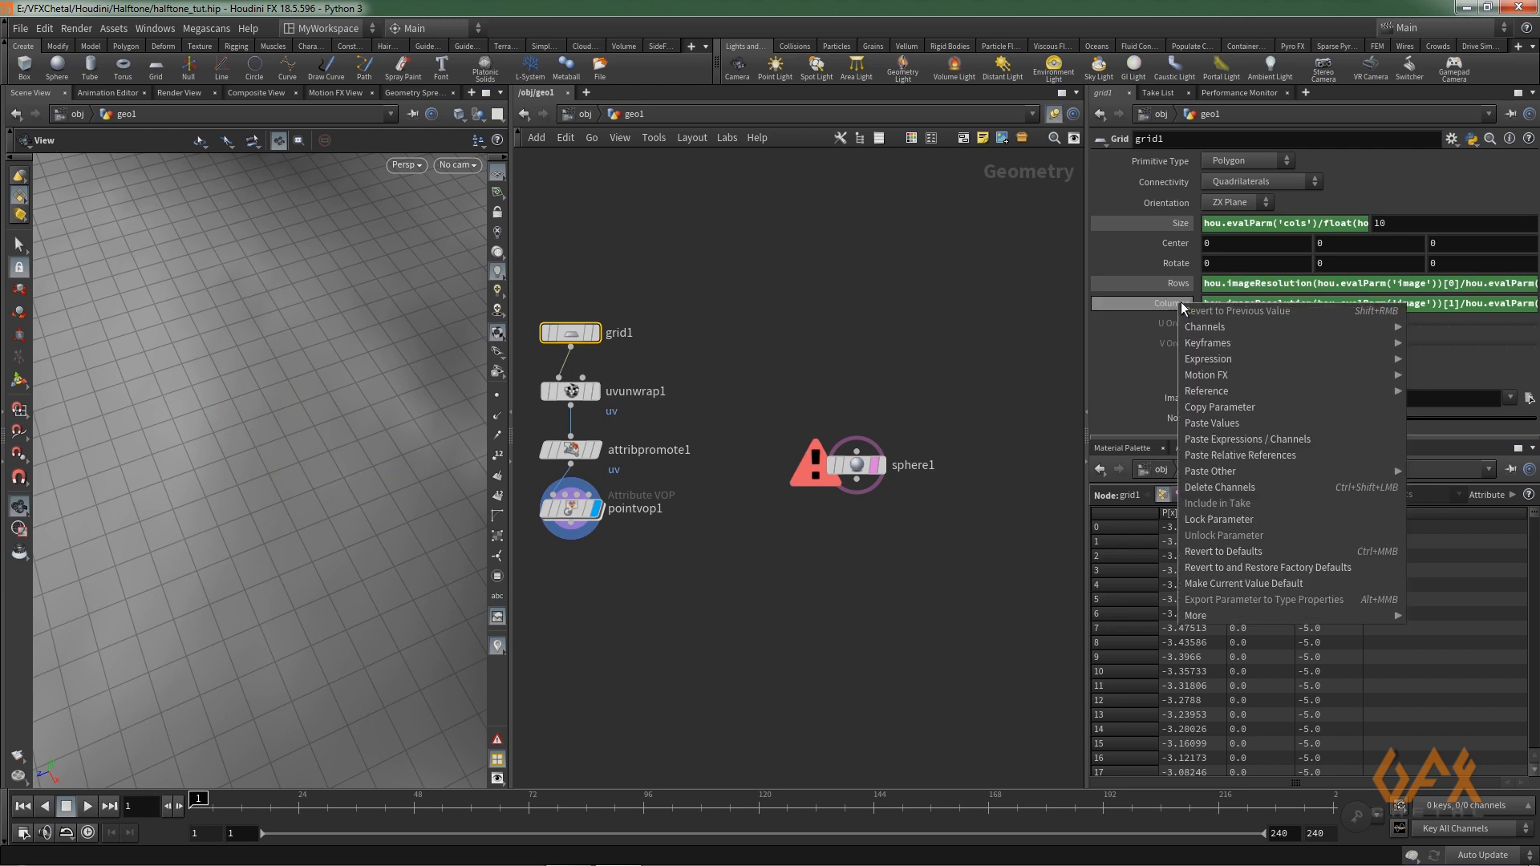
click(1215, 407)
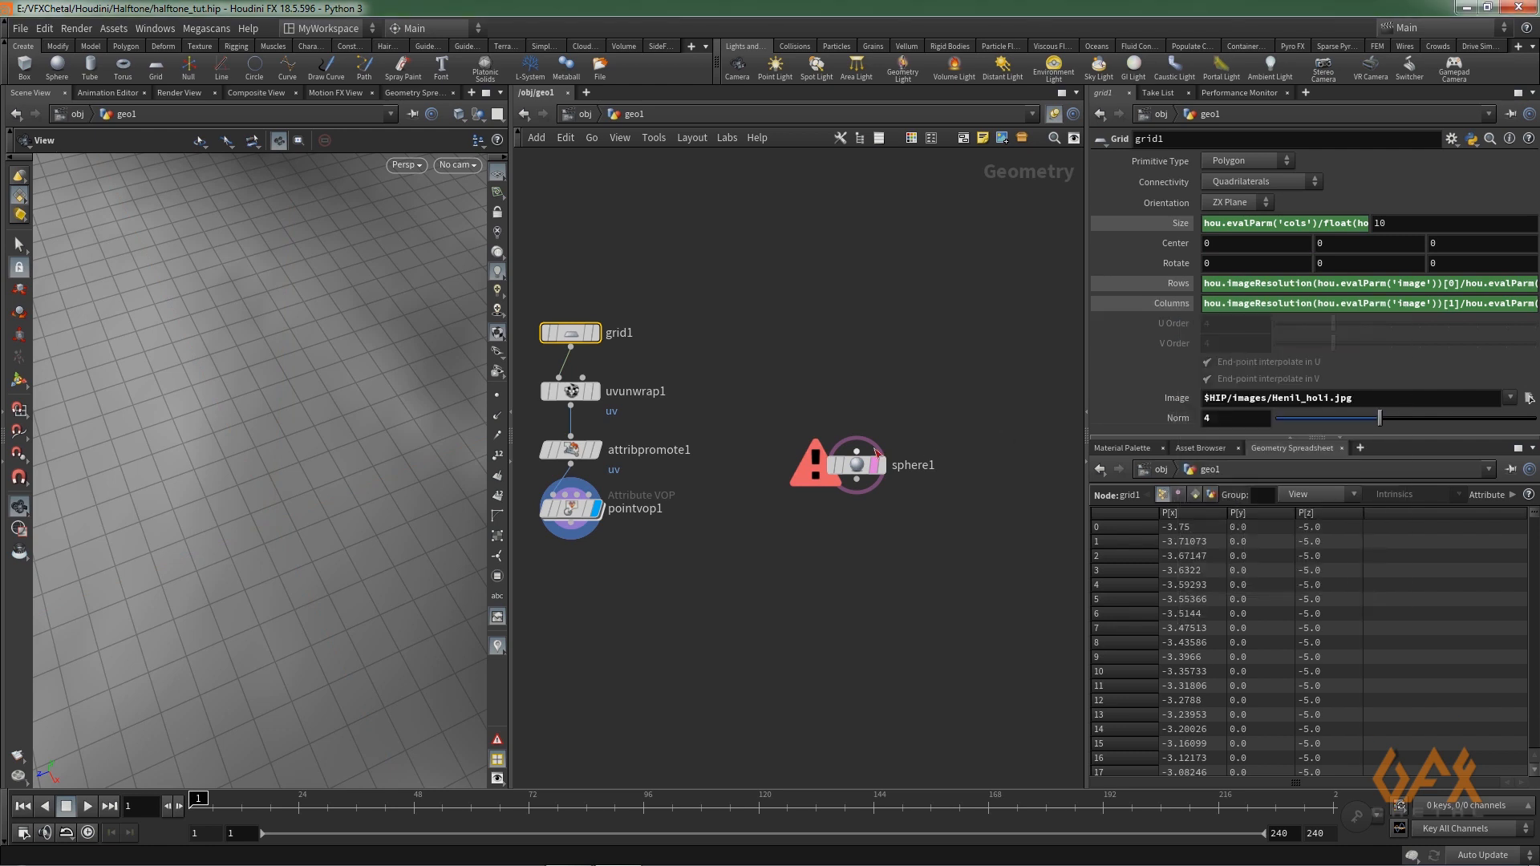
click(857, 465)
right_click(1335, 265)
click(1344, 258)
right_click(1345, 263)
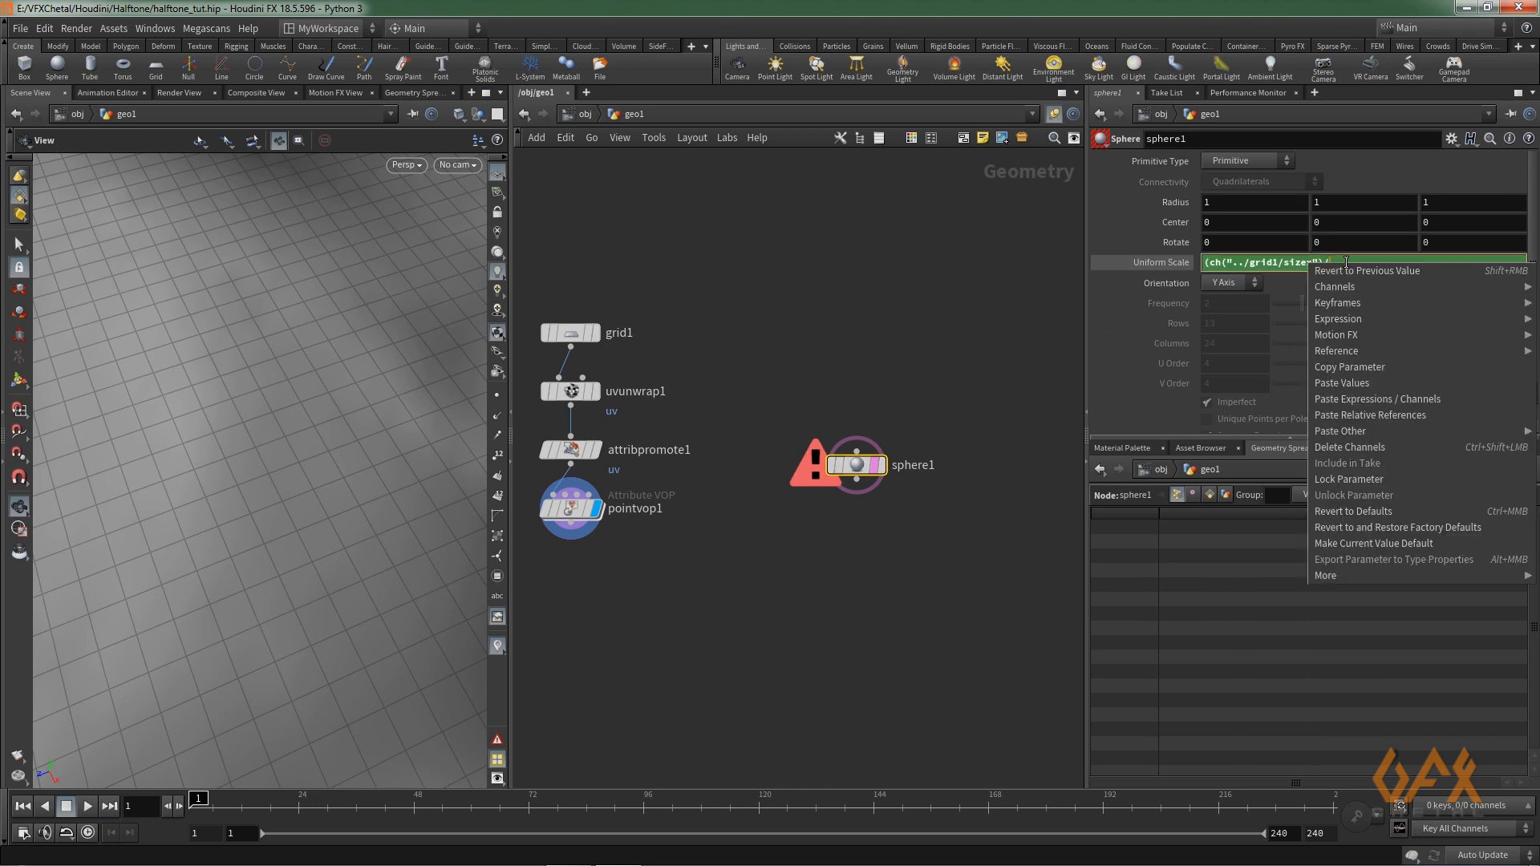
click(1352, 415)
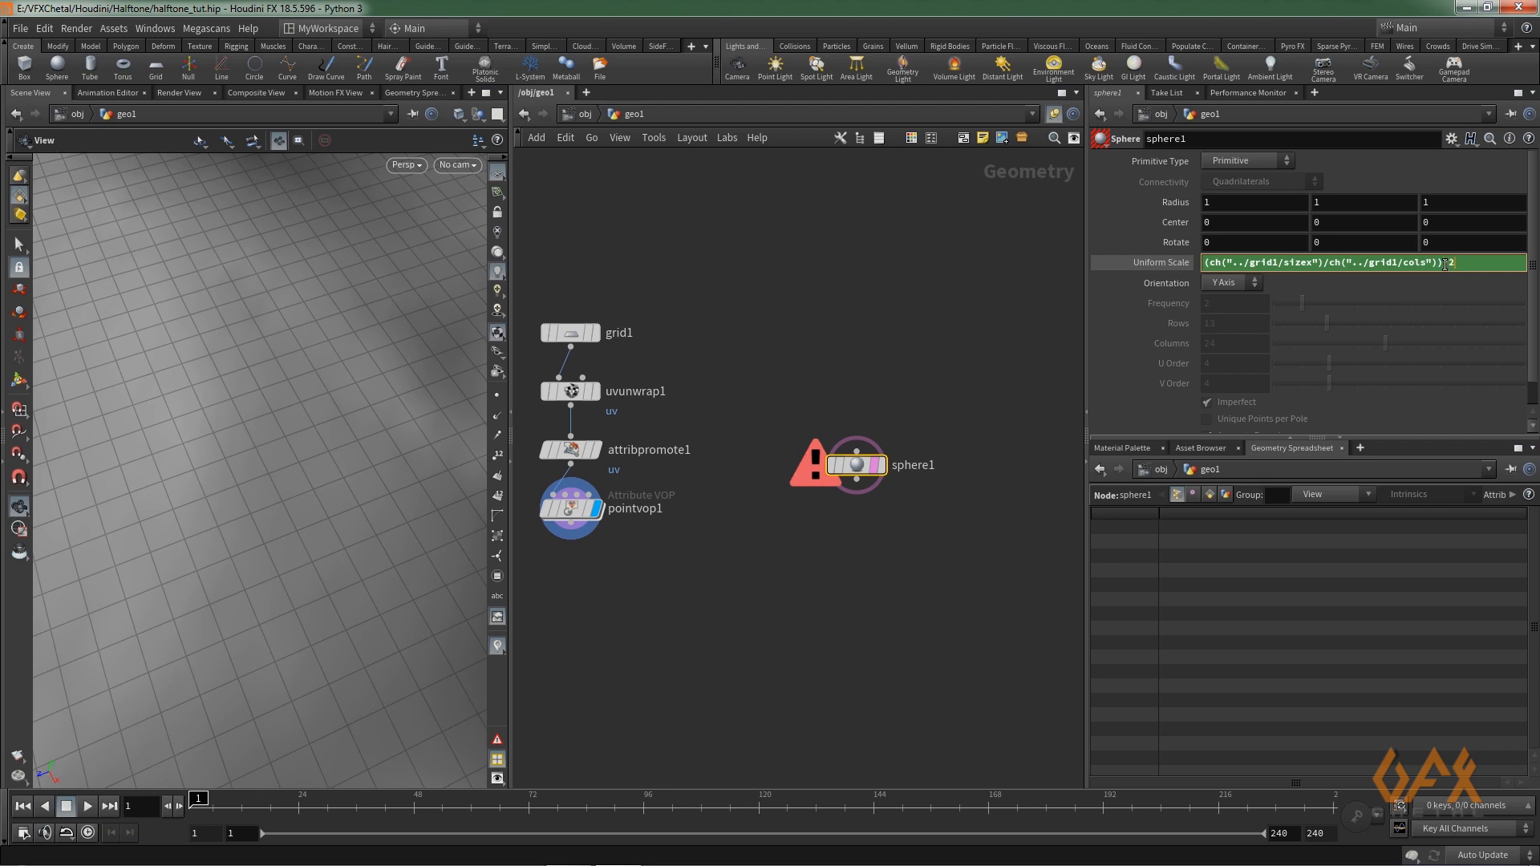
click(837, 565)
- Change sphere1's primitive type to Polygon and check the sphere against the image grid in the viewport
drag(280, 605, 380, 546)
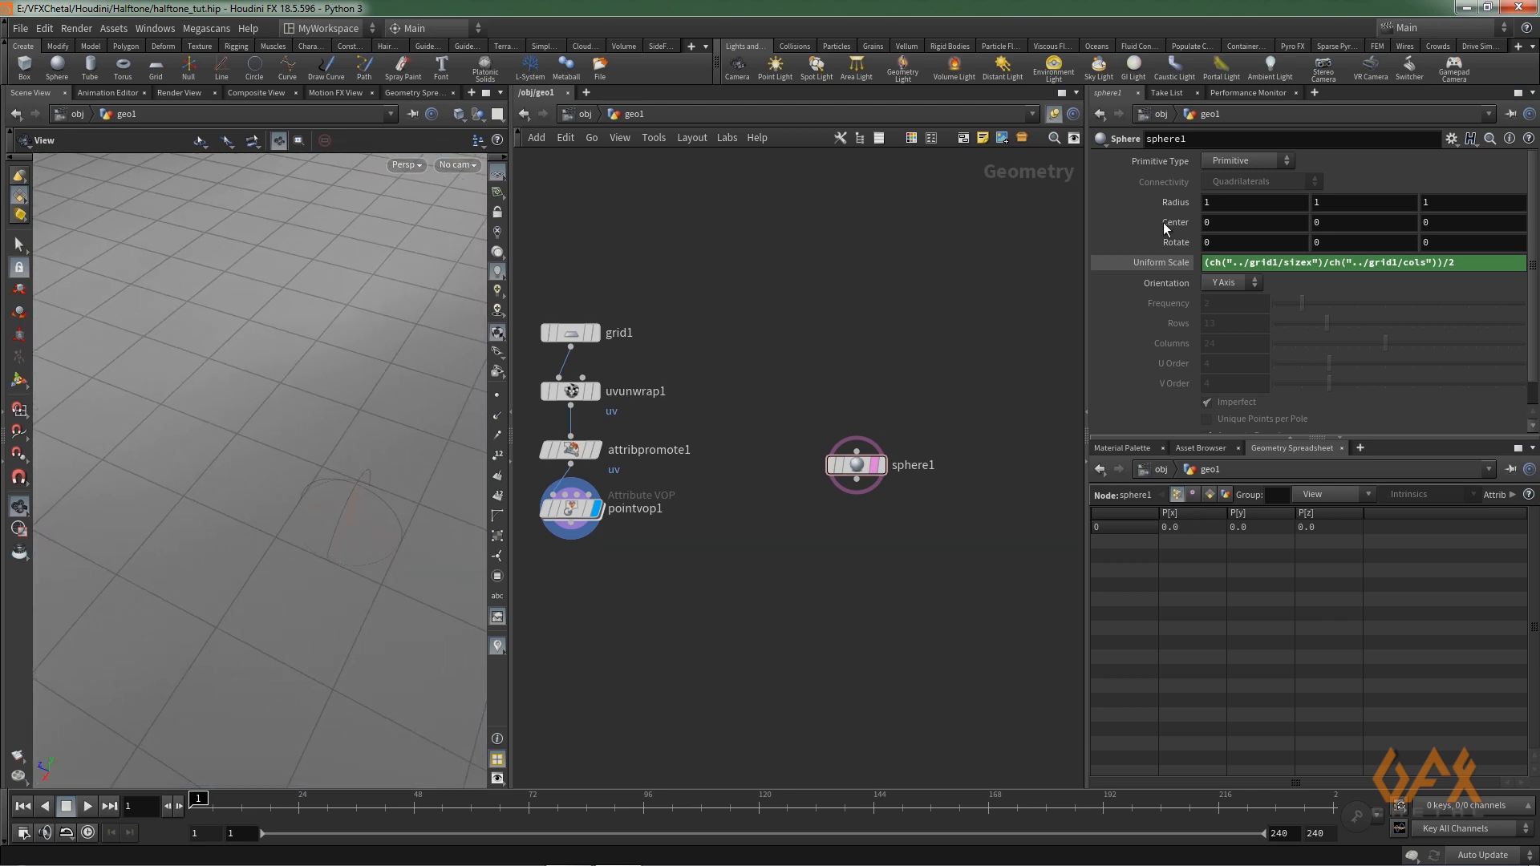
click(1255, 159)
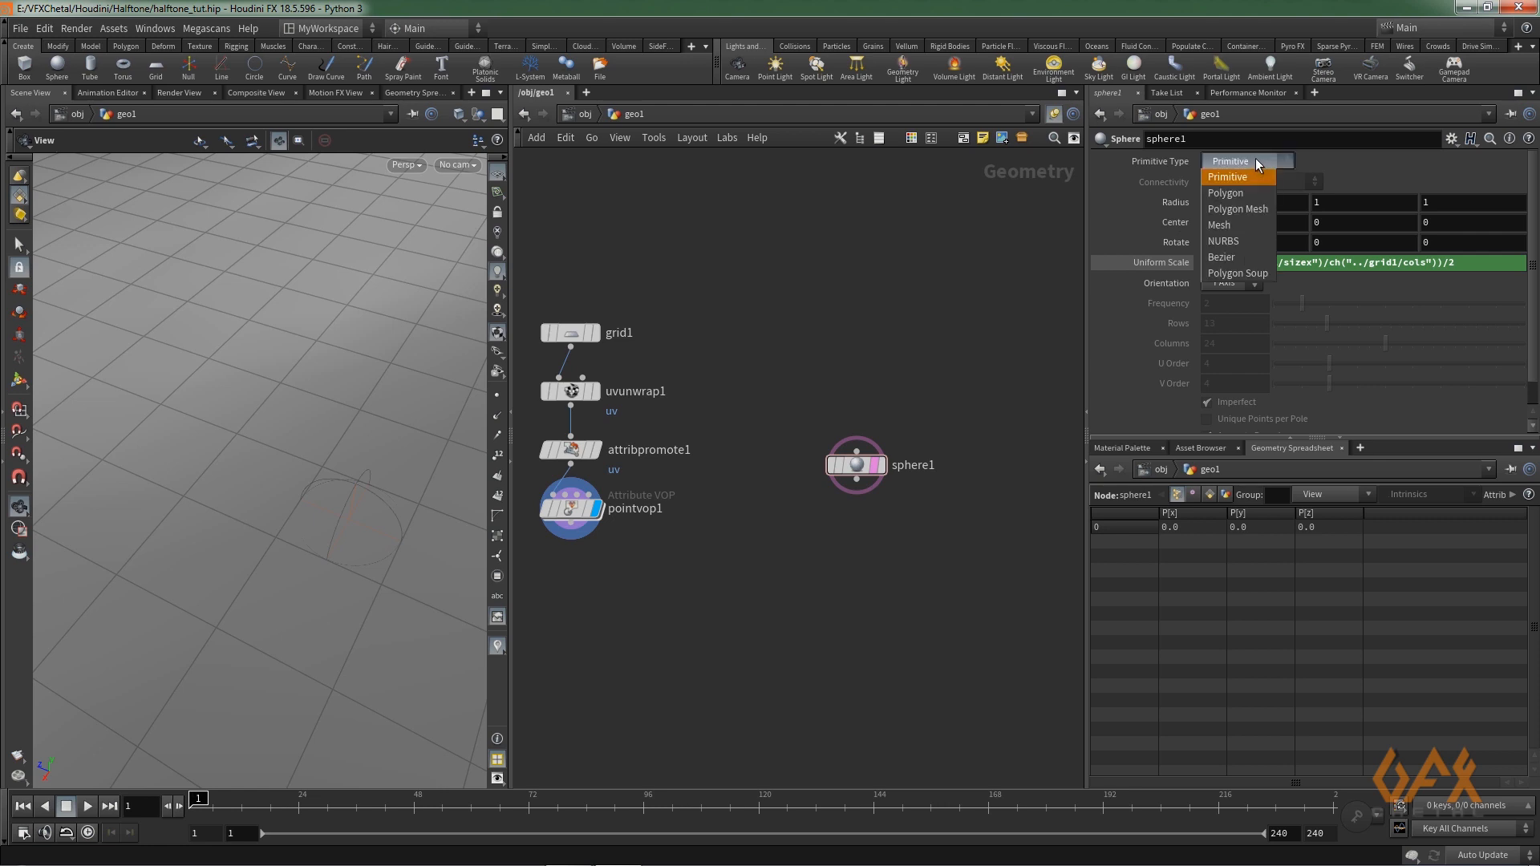
click(1238, 194)
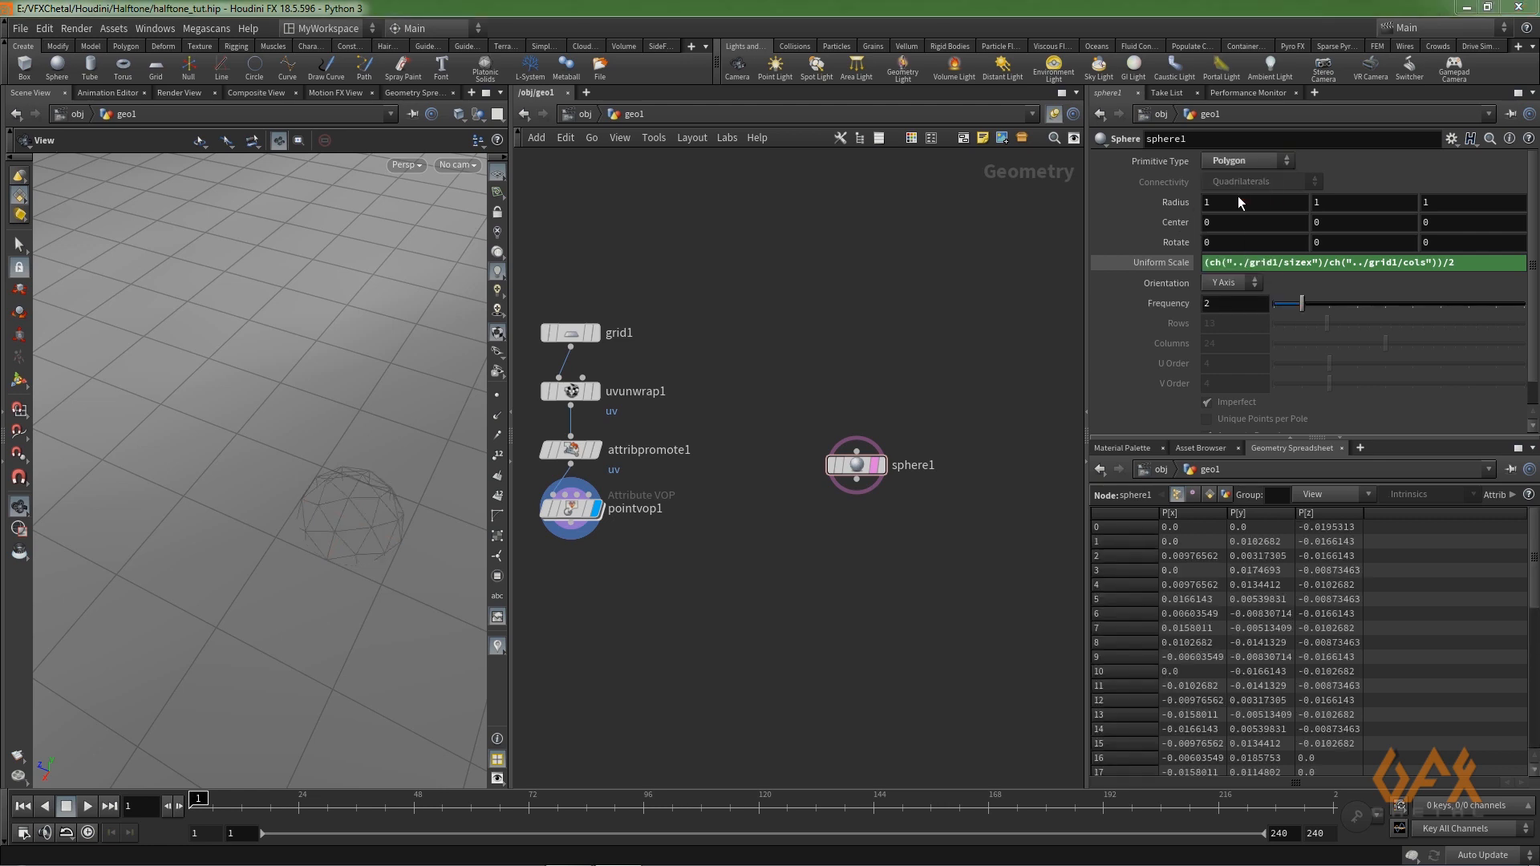
drag(306, 556, 166, 573)
right_drag(371, 553, 72, 557)
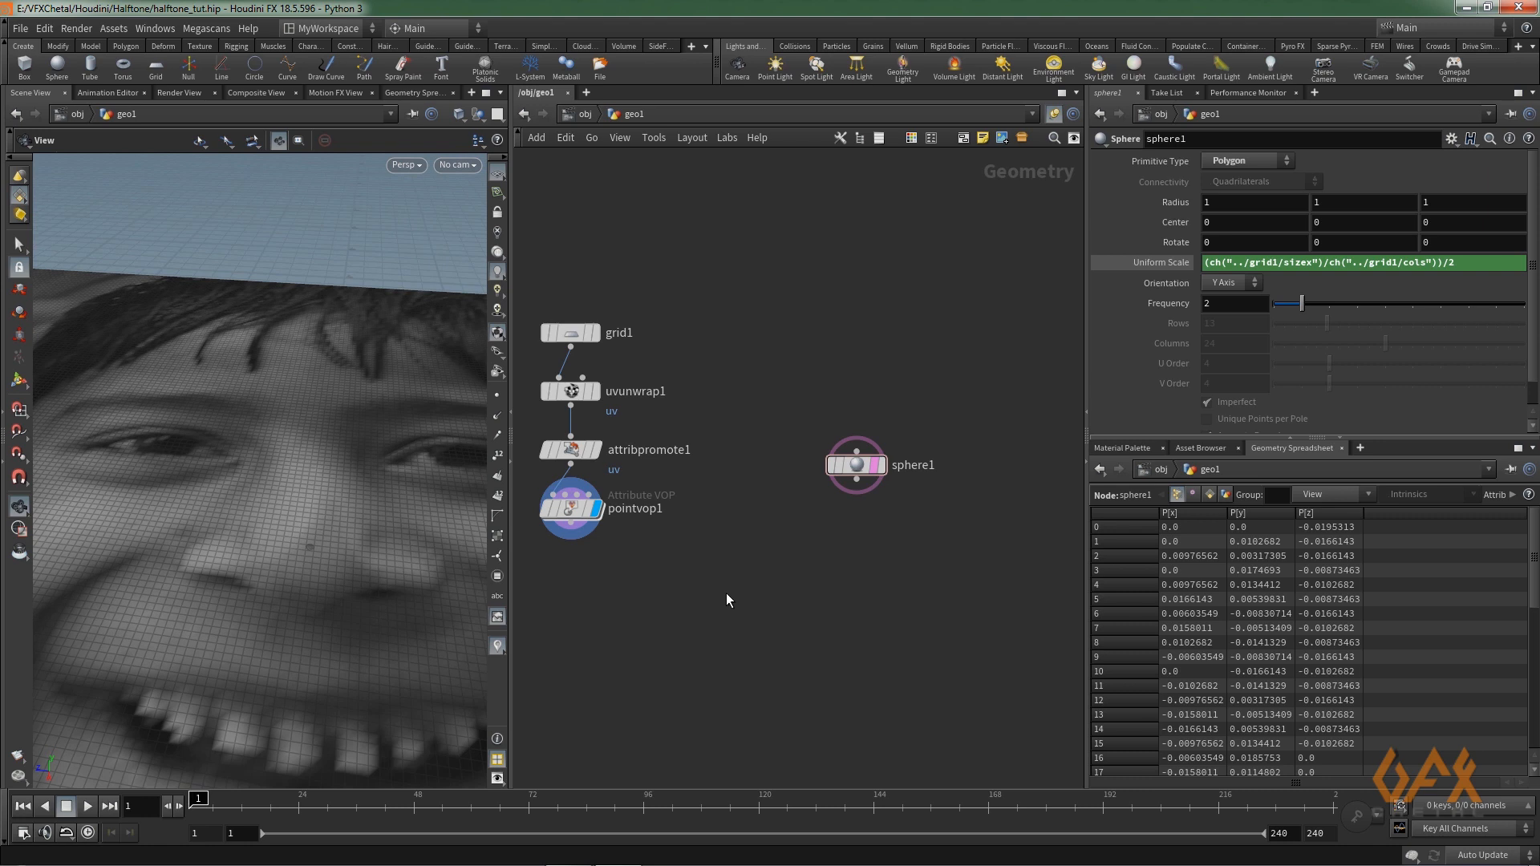
- Add a Copy to Points node below the grid chain and the sphere
key(Tab)
text(copyto)
key(Down)
key(Return)
click(725, 593)
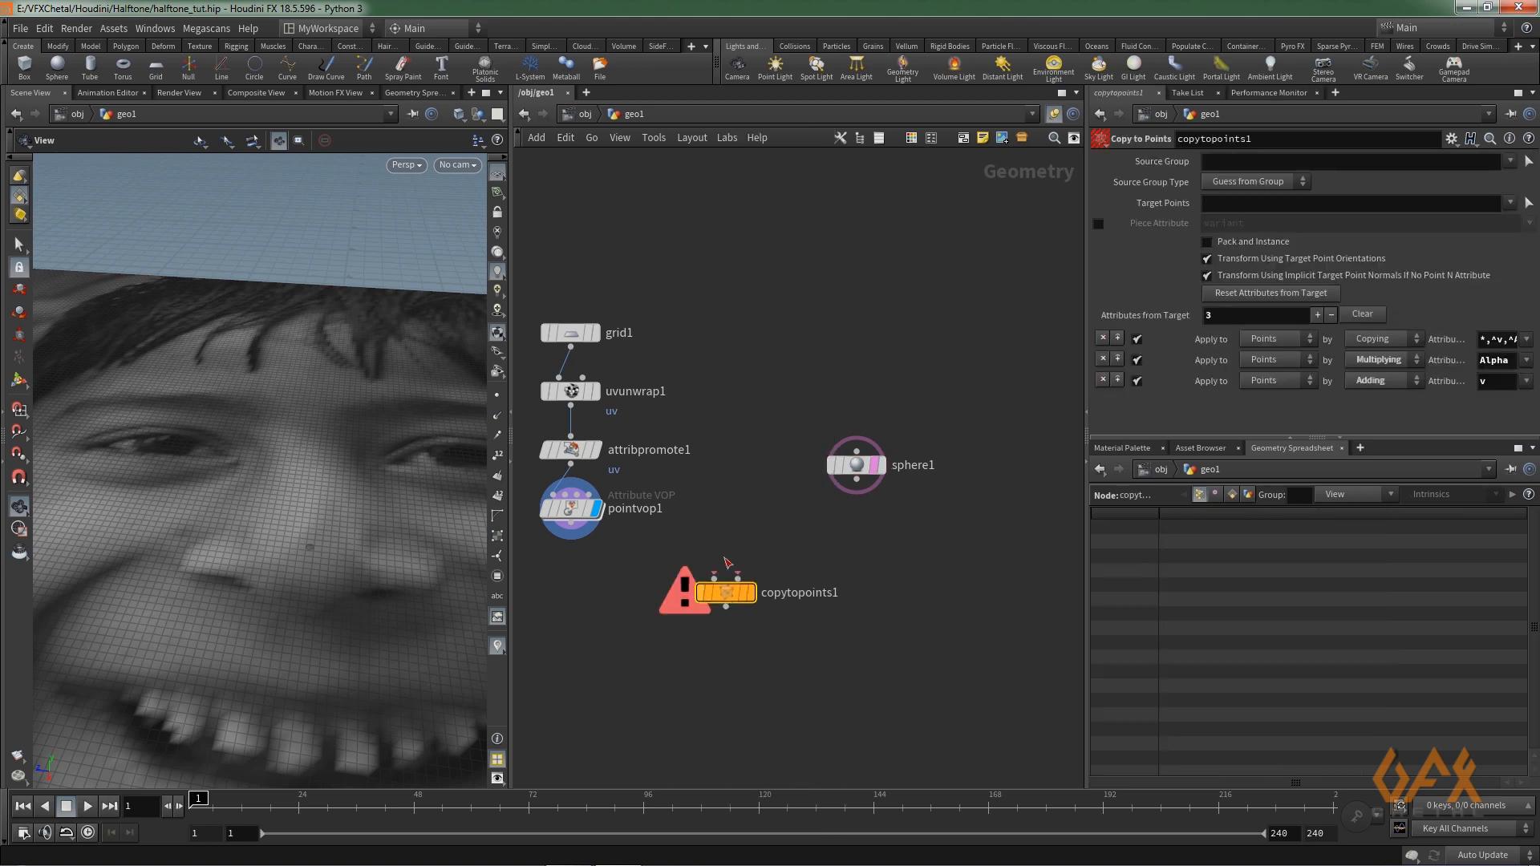
- Wire sphere1 into copytopoints1's first input and pointvop1 into its second, display copytopoints1, and arrange the nodes
drag(856, 465, 570, 602)
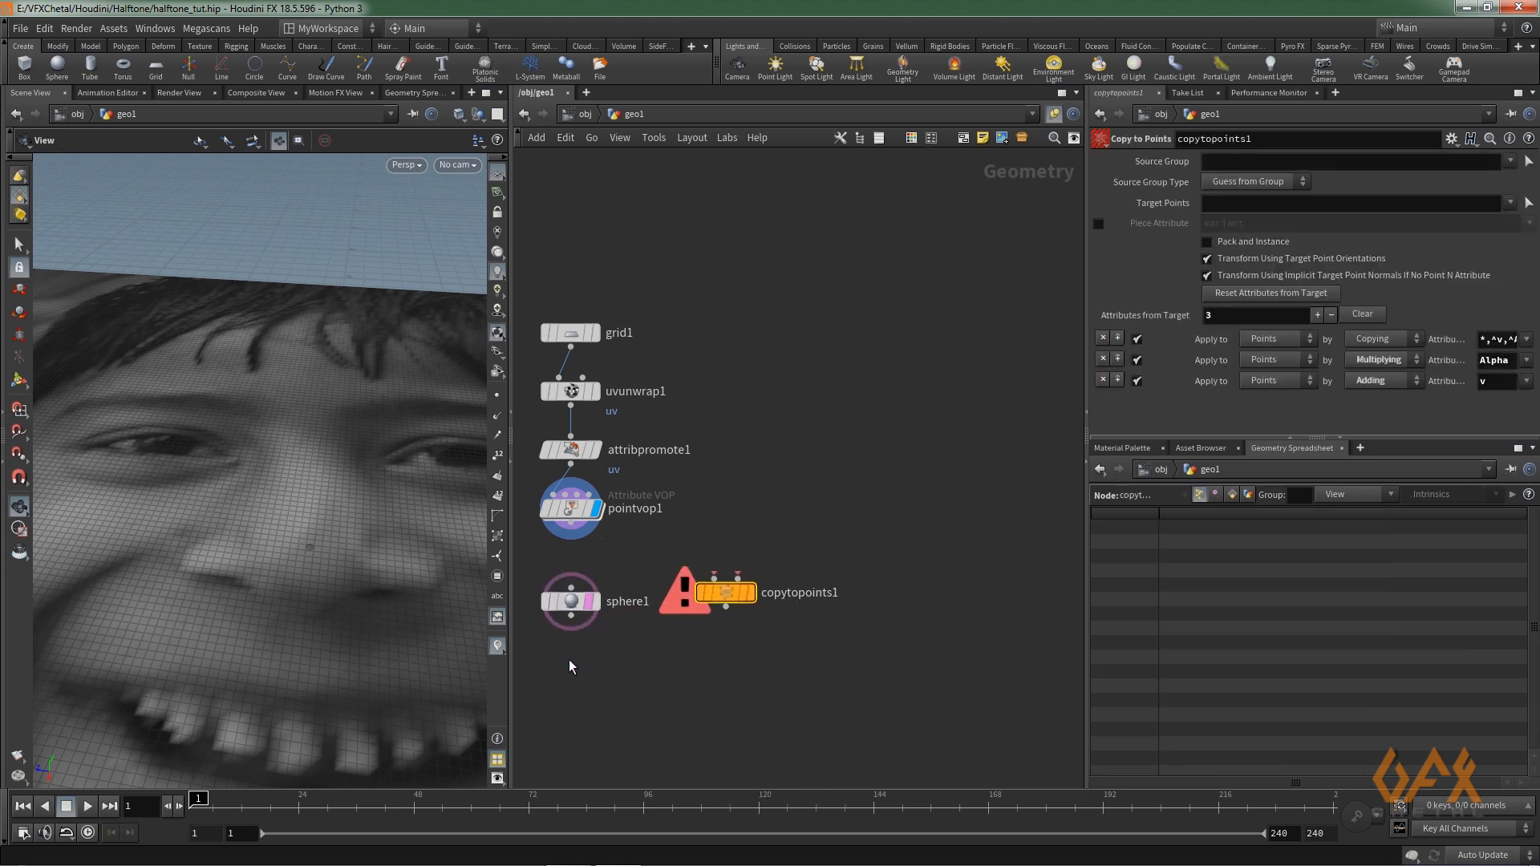
middle_drag(569, 667, 829, 669)
drag(830, 606, 648, 577)
drag(988, 599, 841, 654)
drag(650, 599, 875, 608)
drag(831, 542, 901, 615)
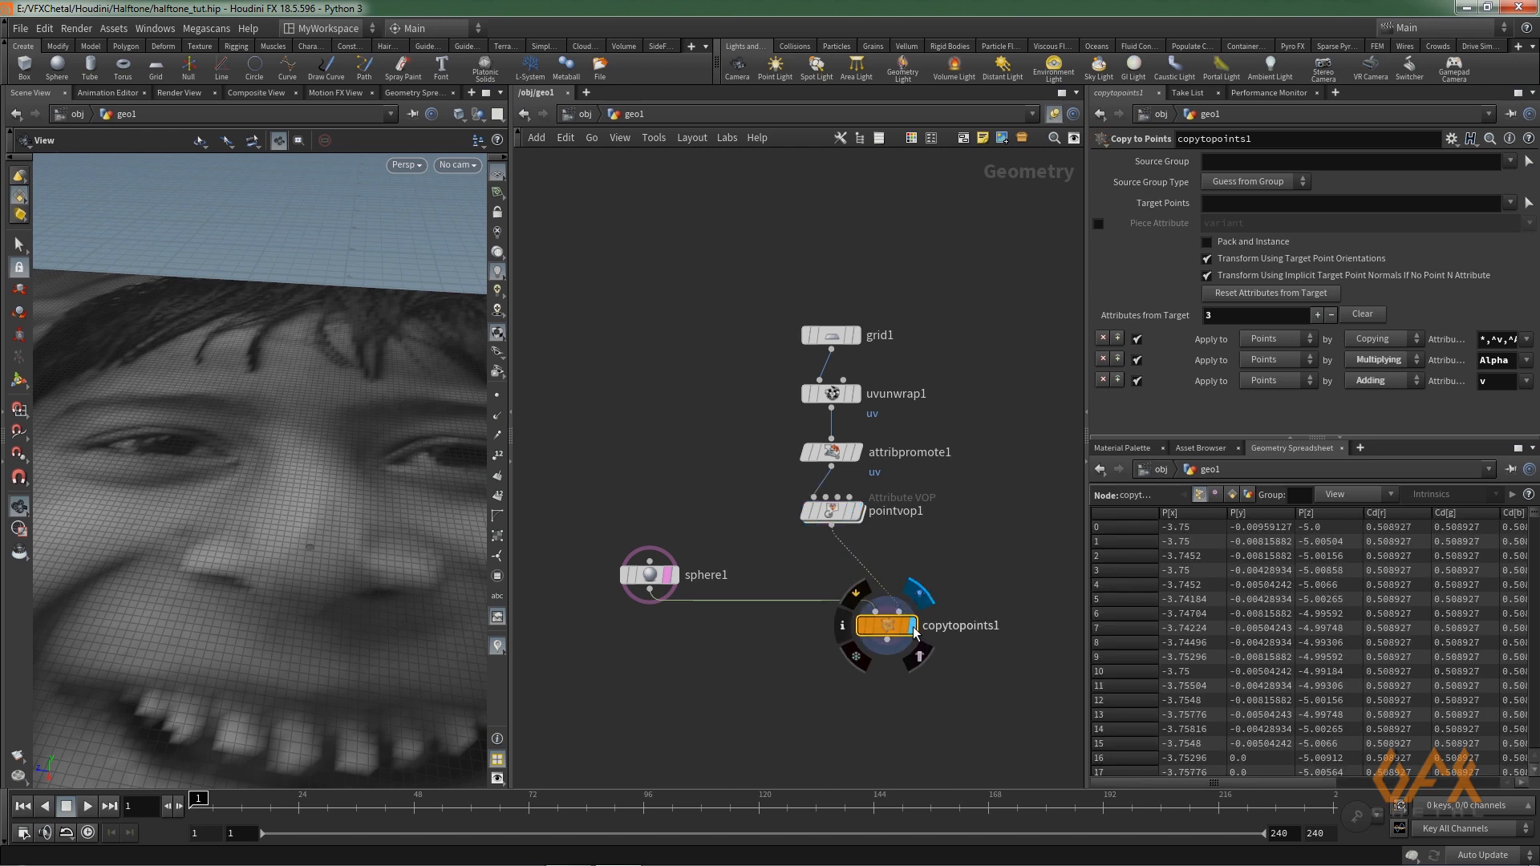
right_drag(169, 596, 206, 615)
drag(206, 615, 237, 648)
drag(886, 627, 780, 614)
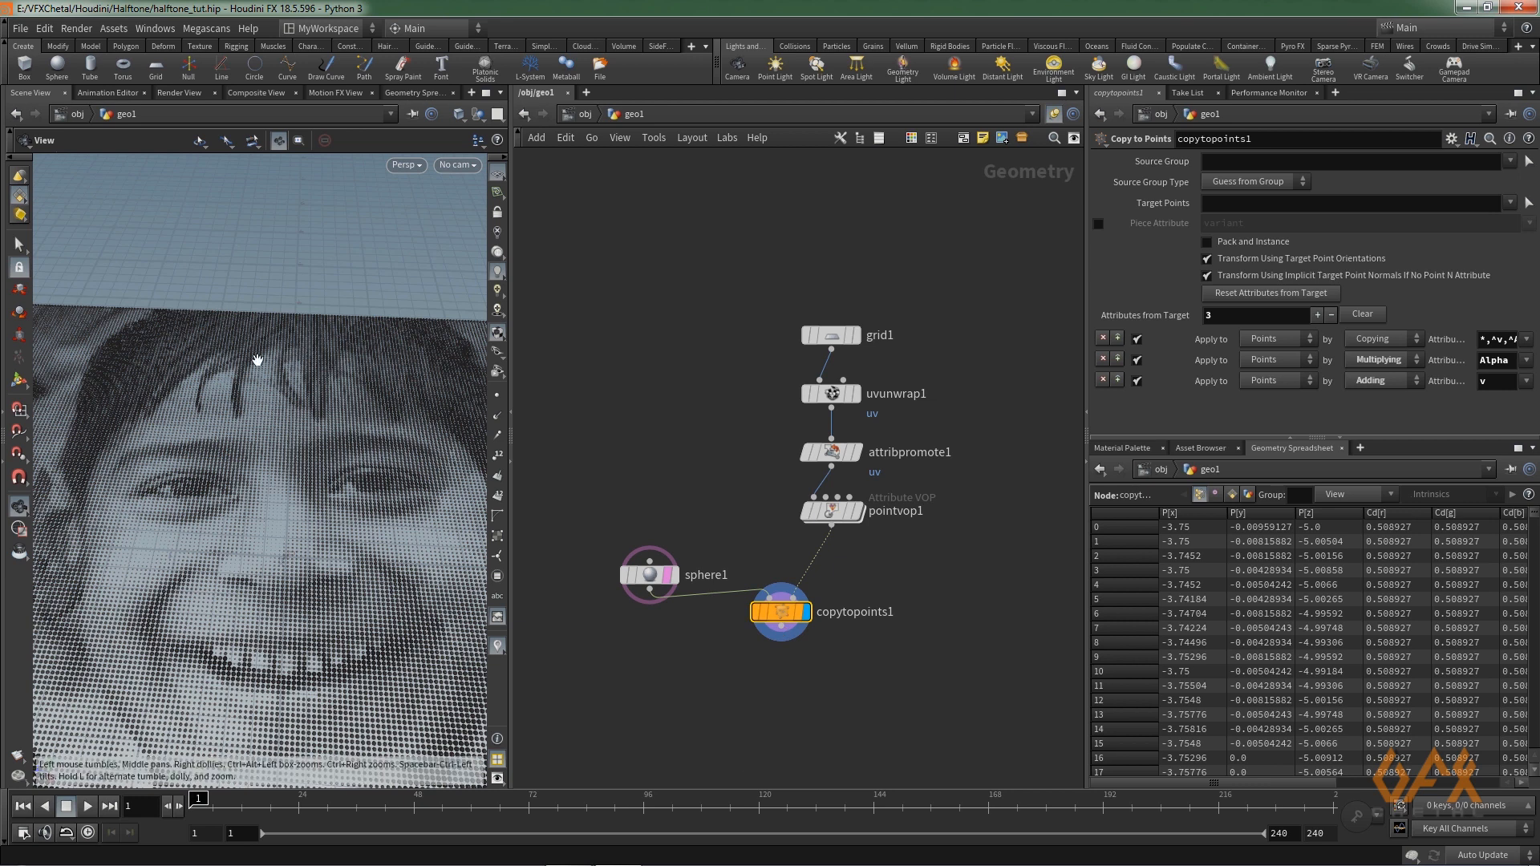
- Add a Color node connected below copytopoints1 and display its result
key(Tab)
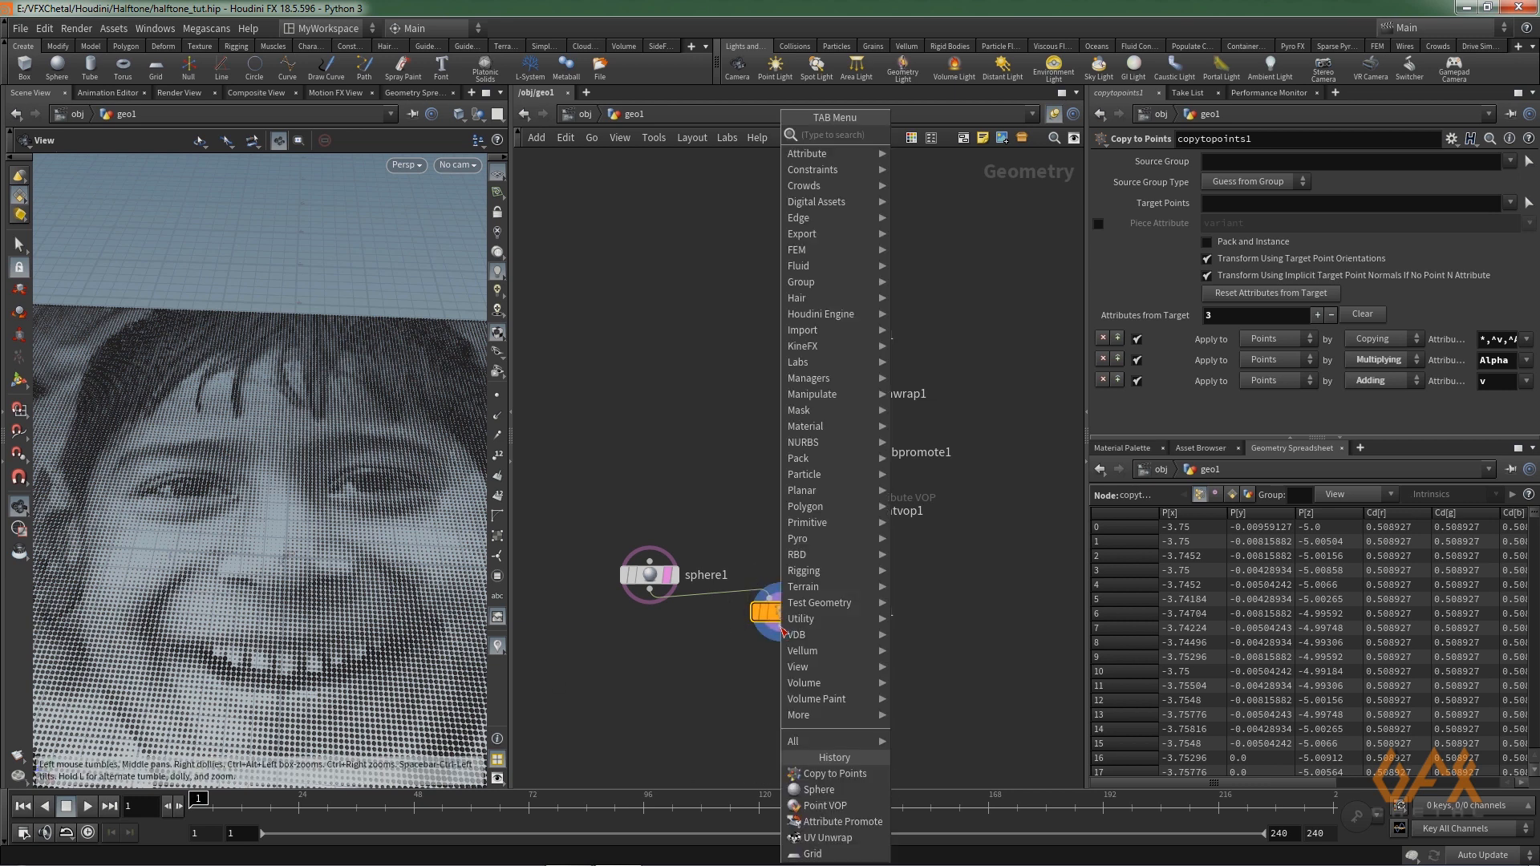
text(color)
key(Return)
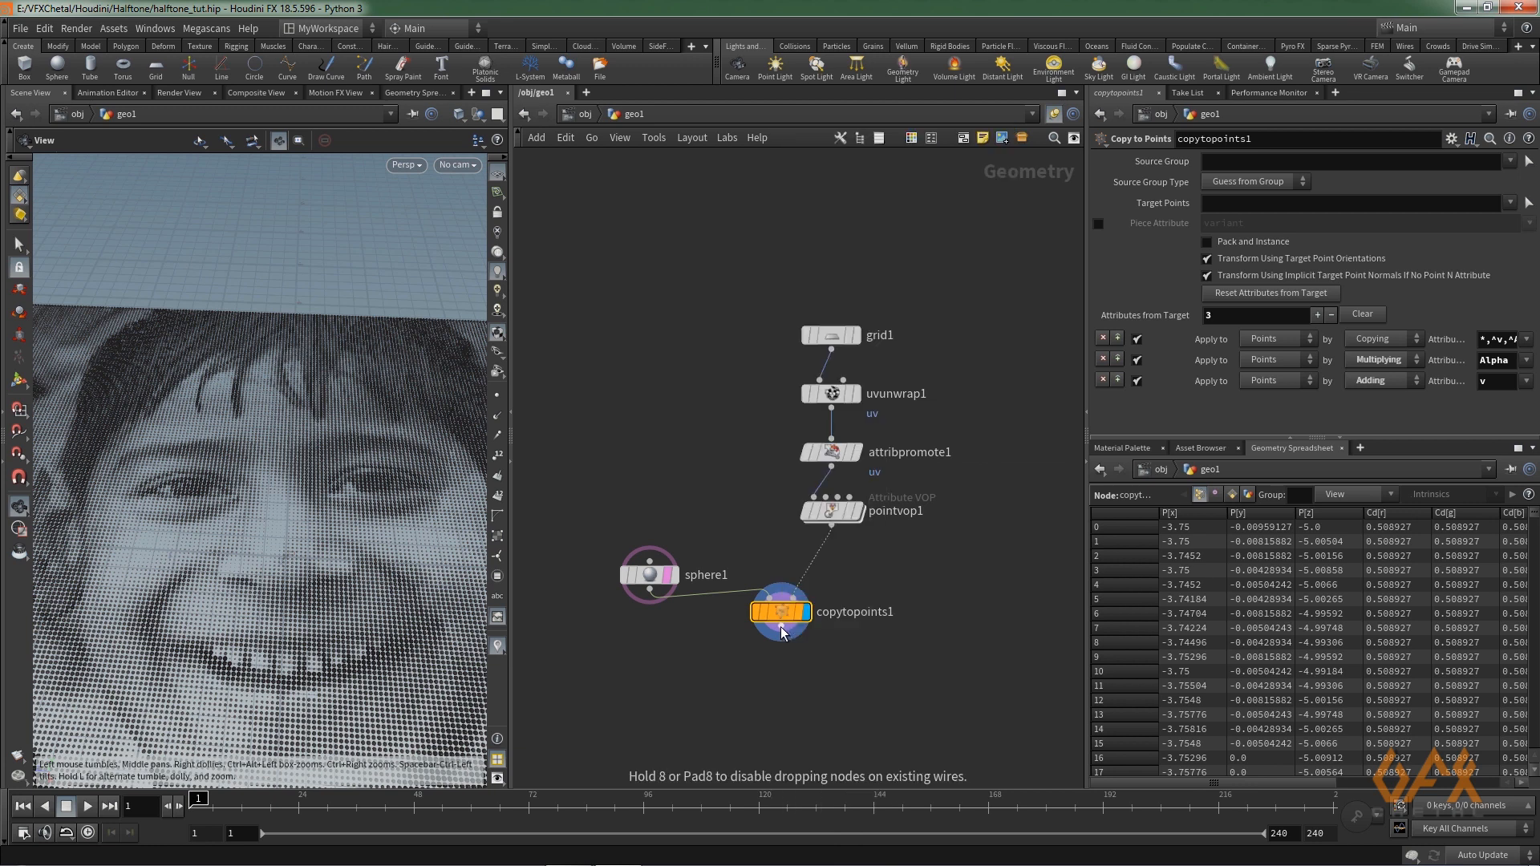
click(781, 669)
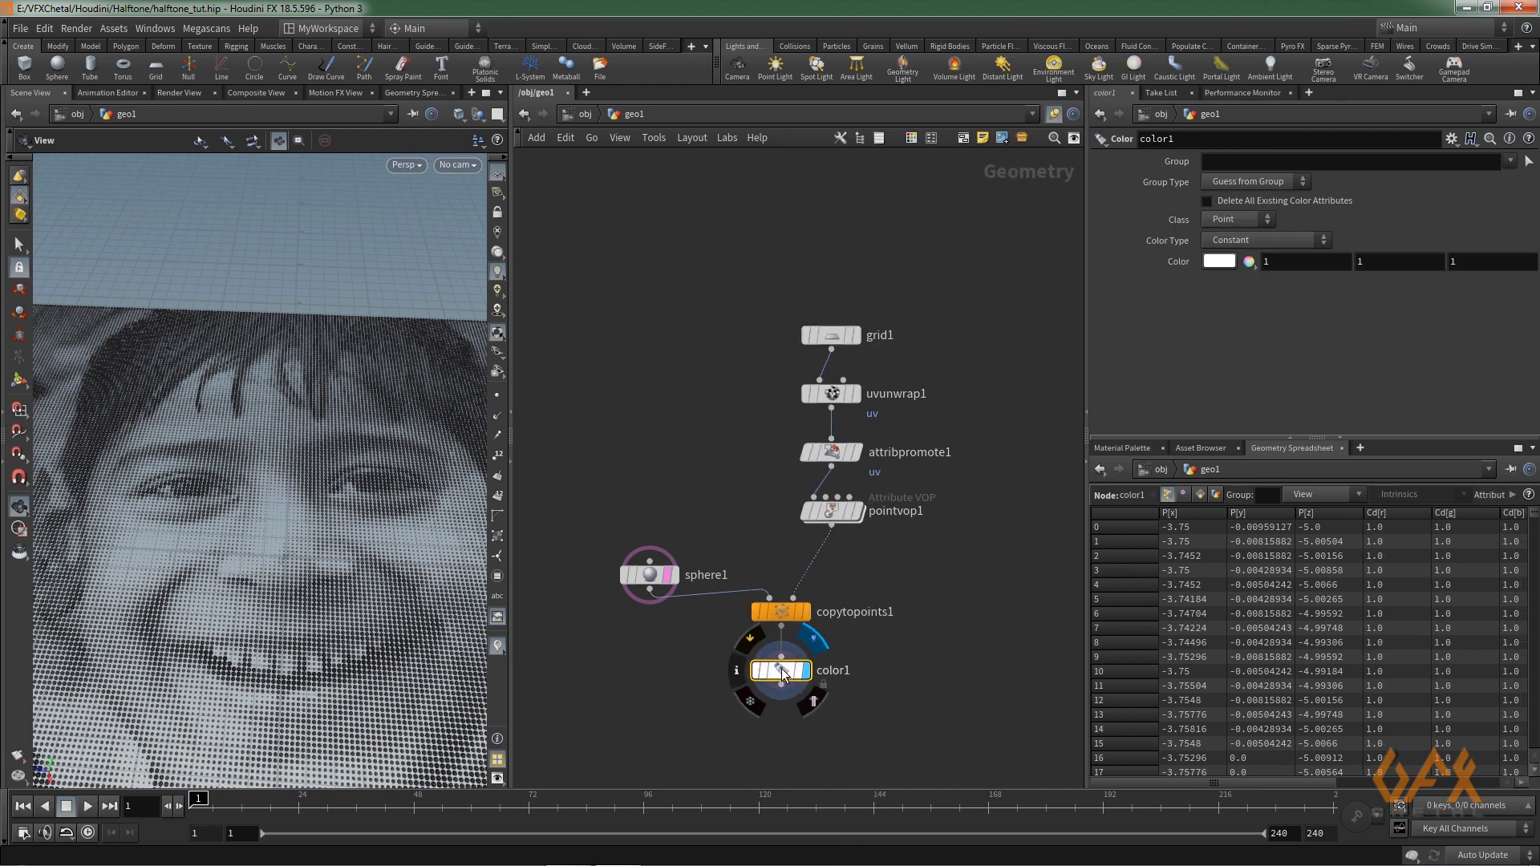
- Set color1's constant color to black (0, 0, 0) and hide the viewport's reference grid
click(1212, 262)
click(1140, 249)
click(1419, 112)
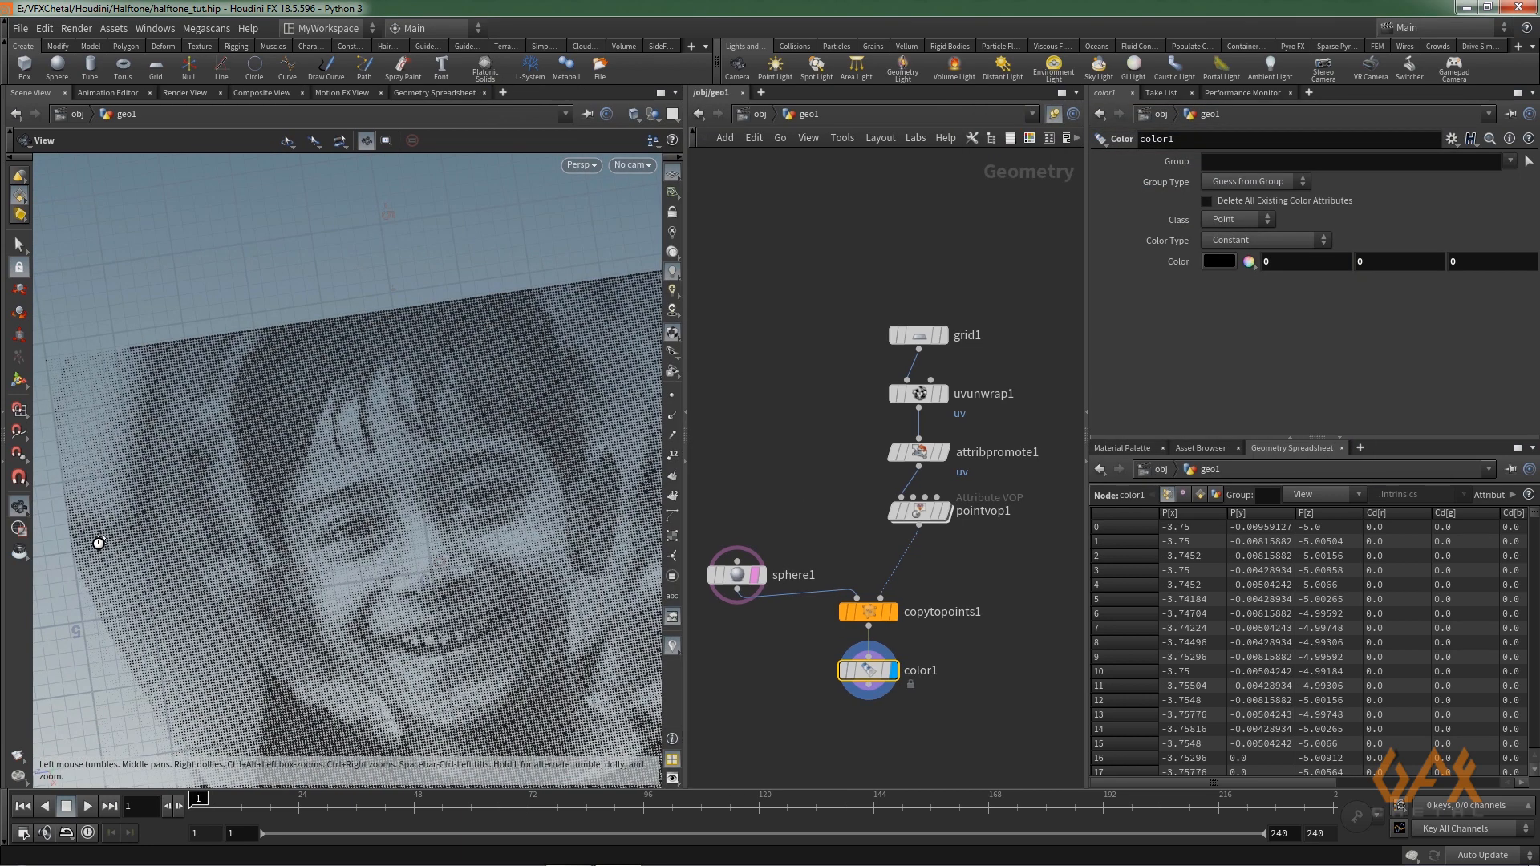
drag(257, 529, 178, 467)
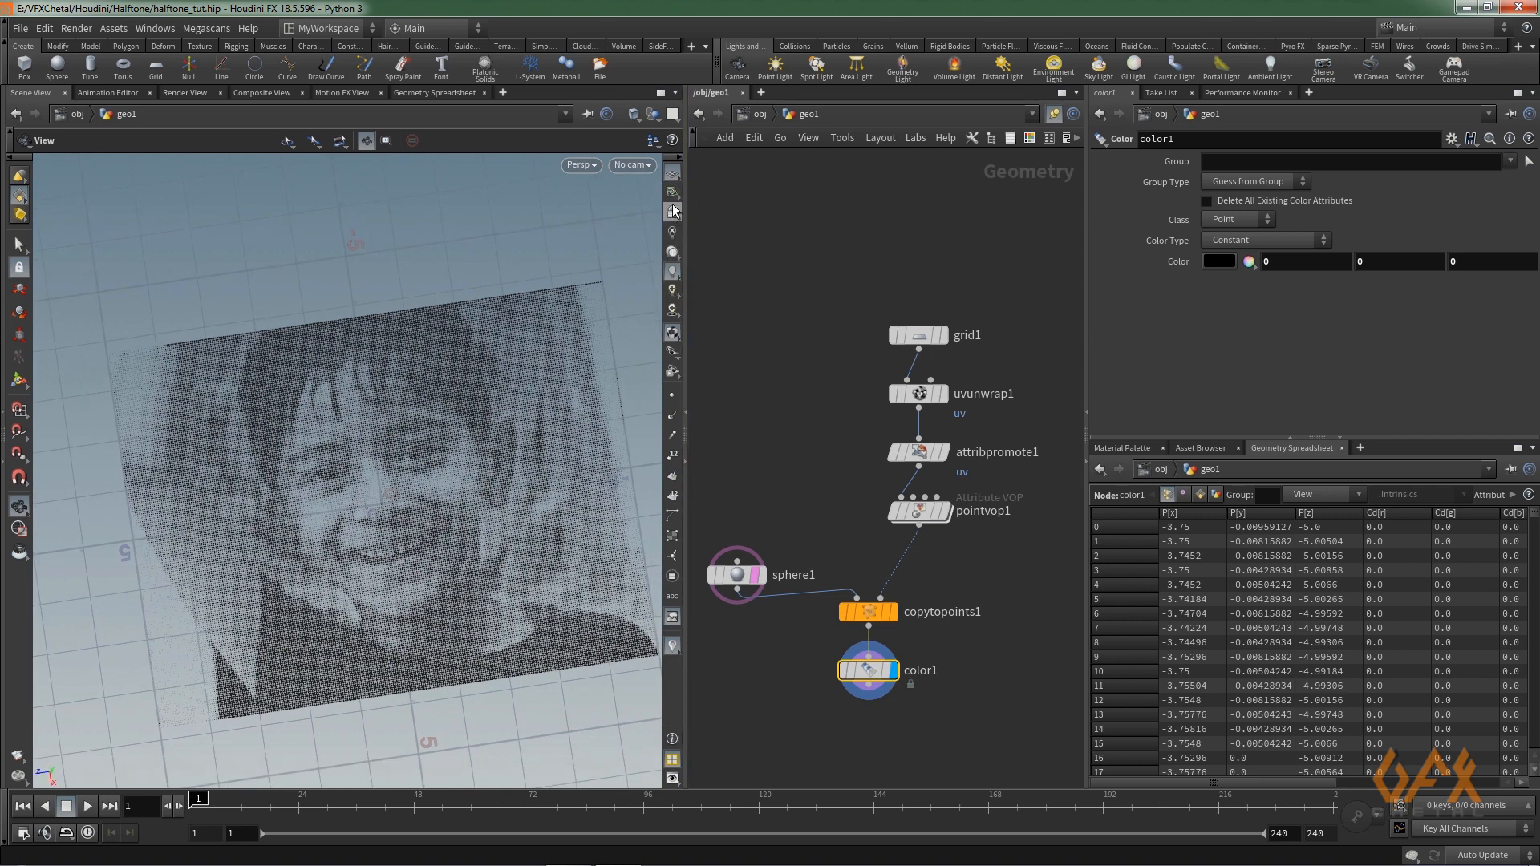
click(672, 192)
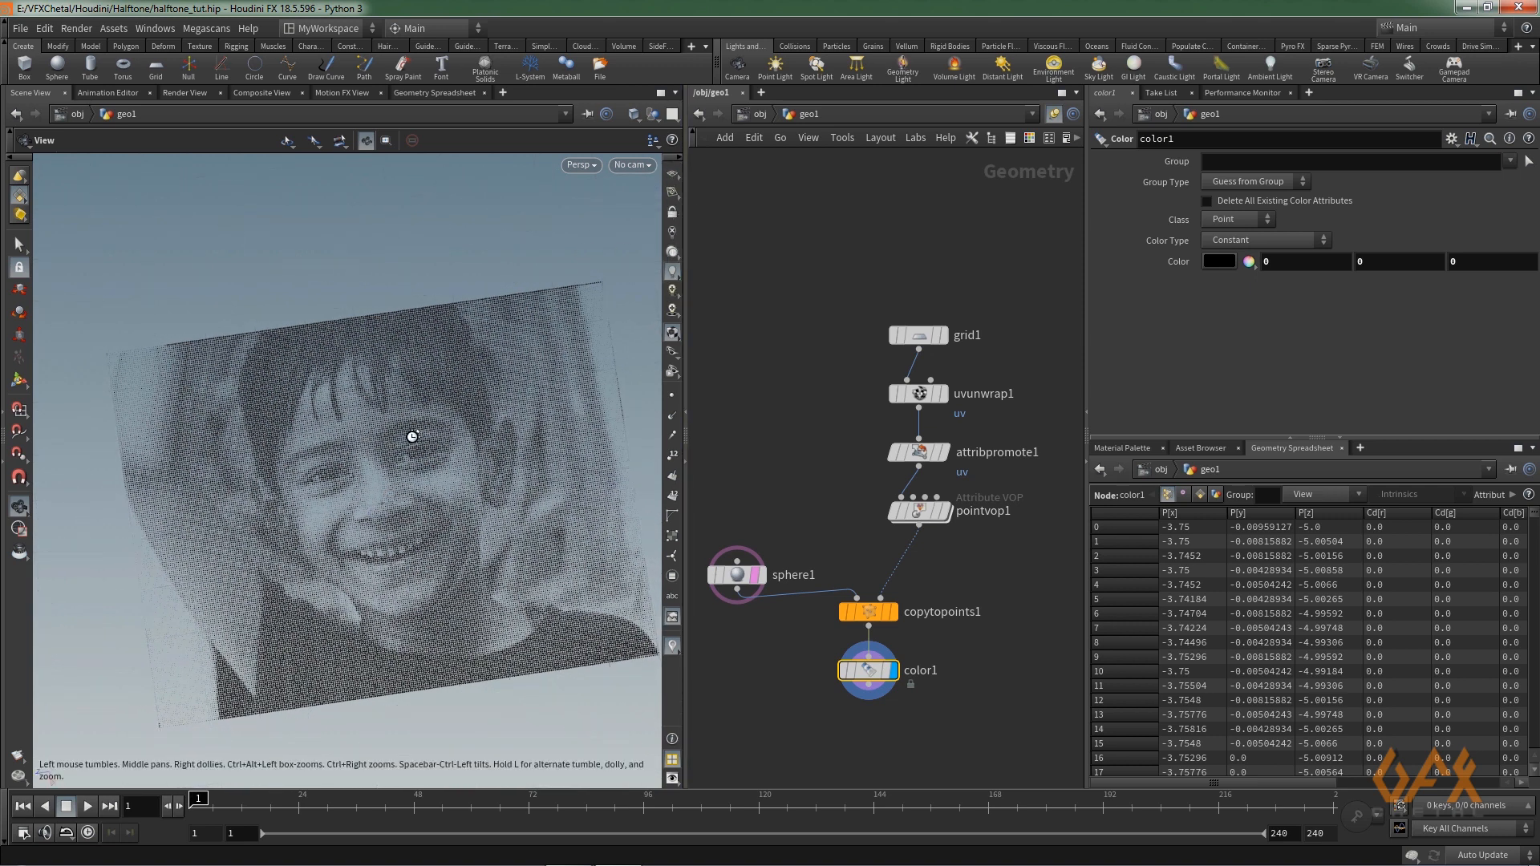
- Examine the sizes and spacing of the black halftone spheres up close and across the whole portrait
scroll(554, 436, up, 10)
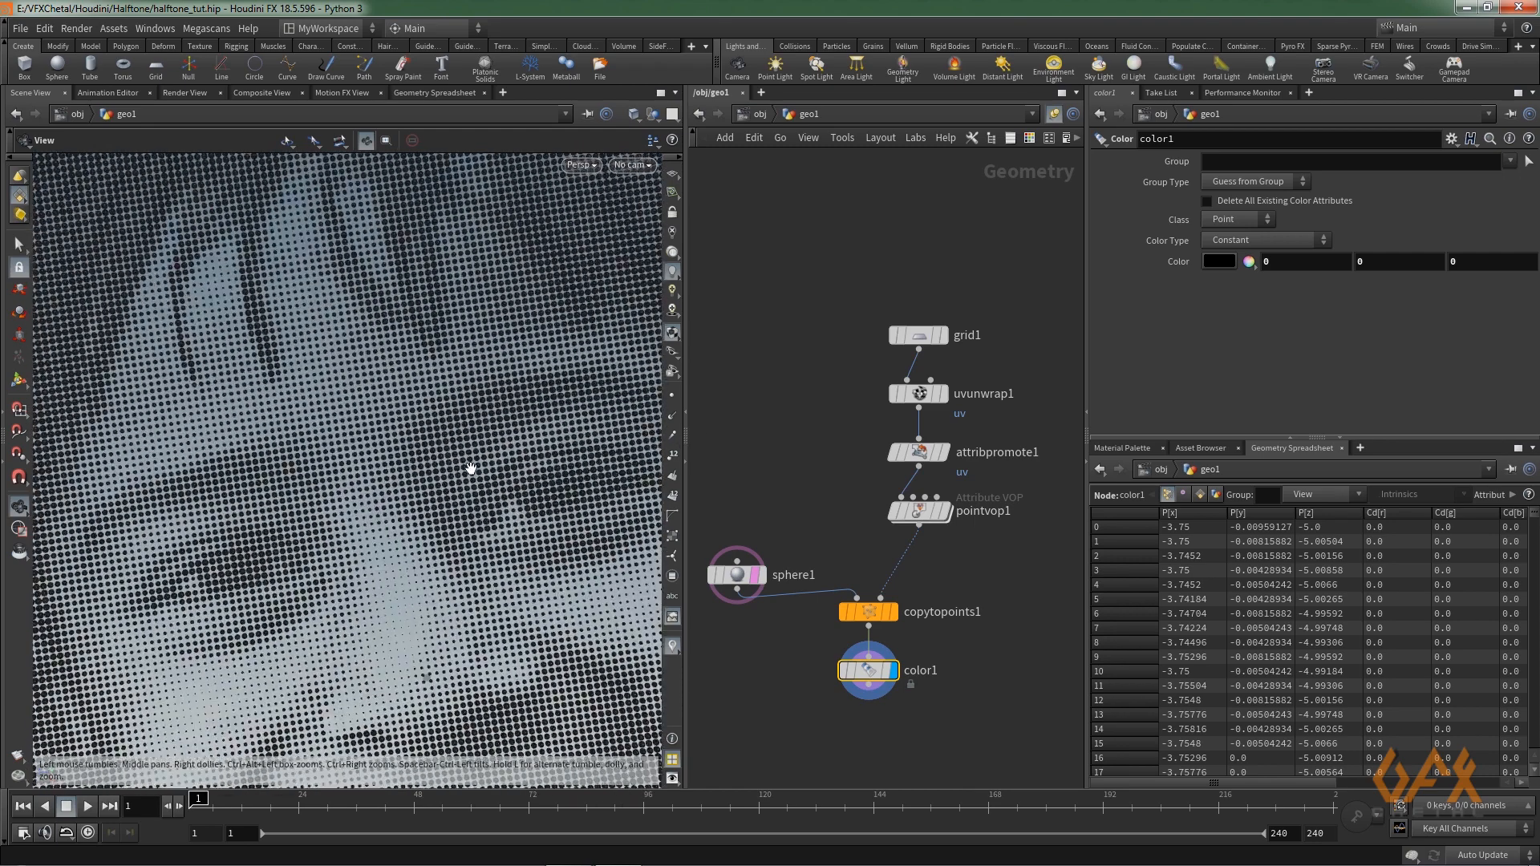
scroll(439, 458, up, 8)
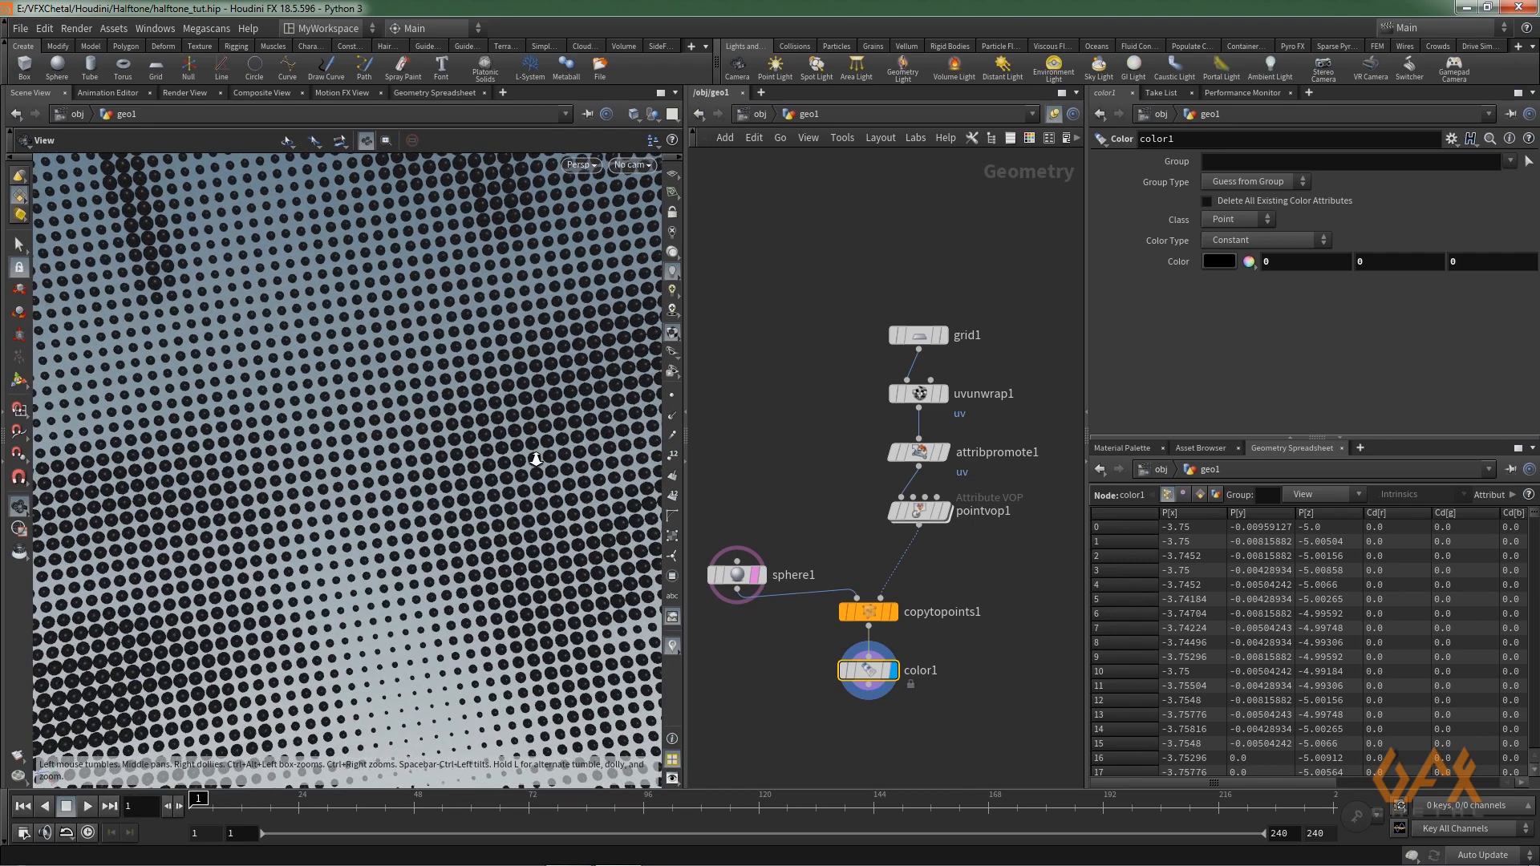
middle_drag(349, 493, 379, 592)
right_drag(383, 561, 537, 560)
middle_drag(536, 560, 431, 616)
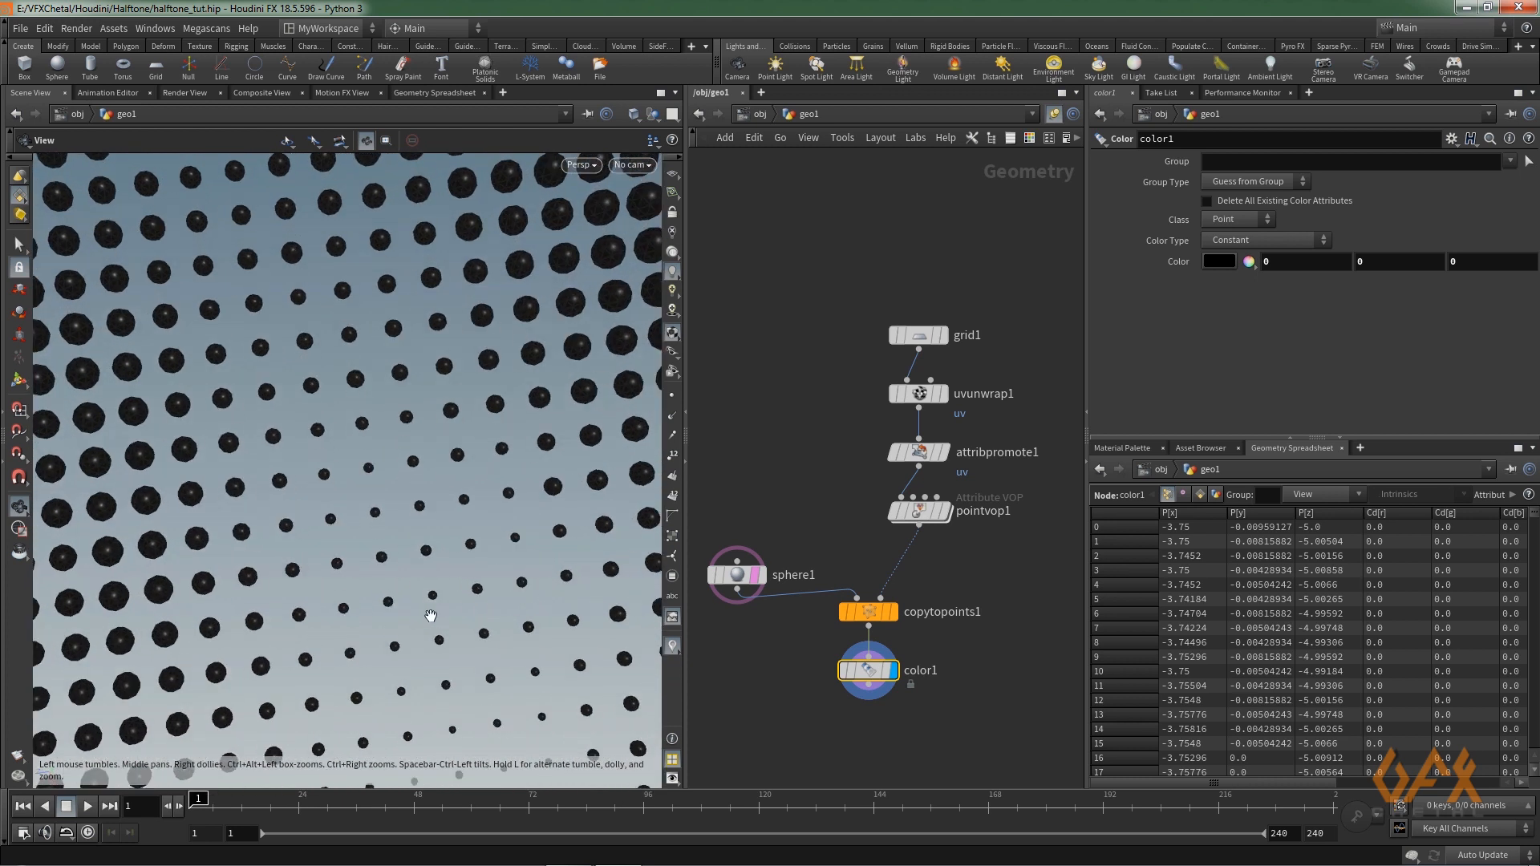
scroll(426, 598, down, 5)
drag(426, 592, 423, 531)
right_drag(332, 587, 65, 587)
middle_drag(289, 539, 363, 559)
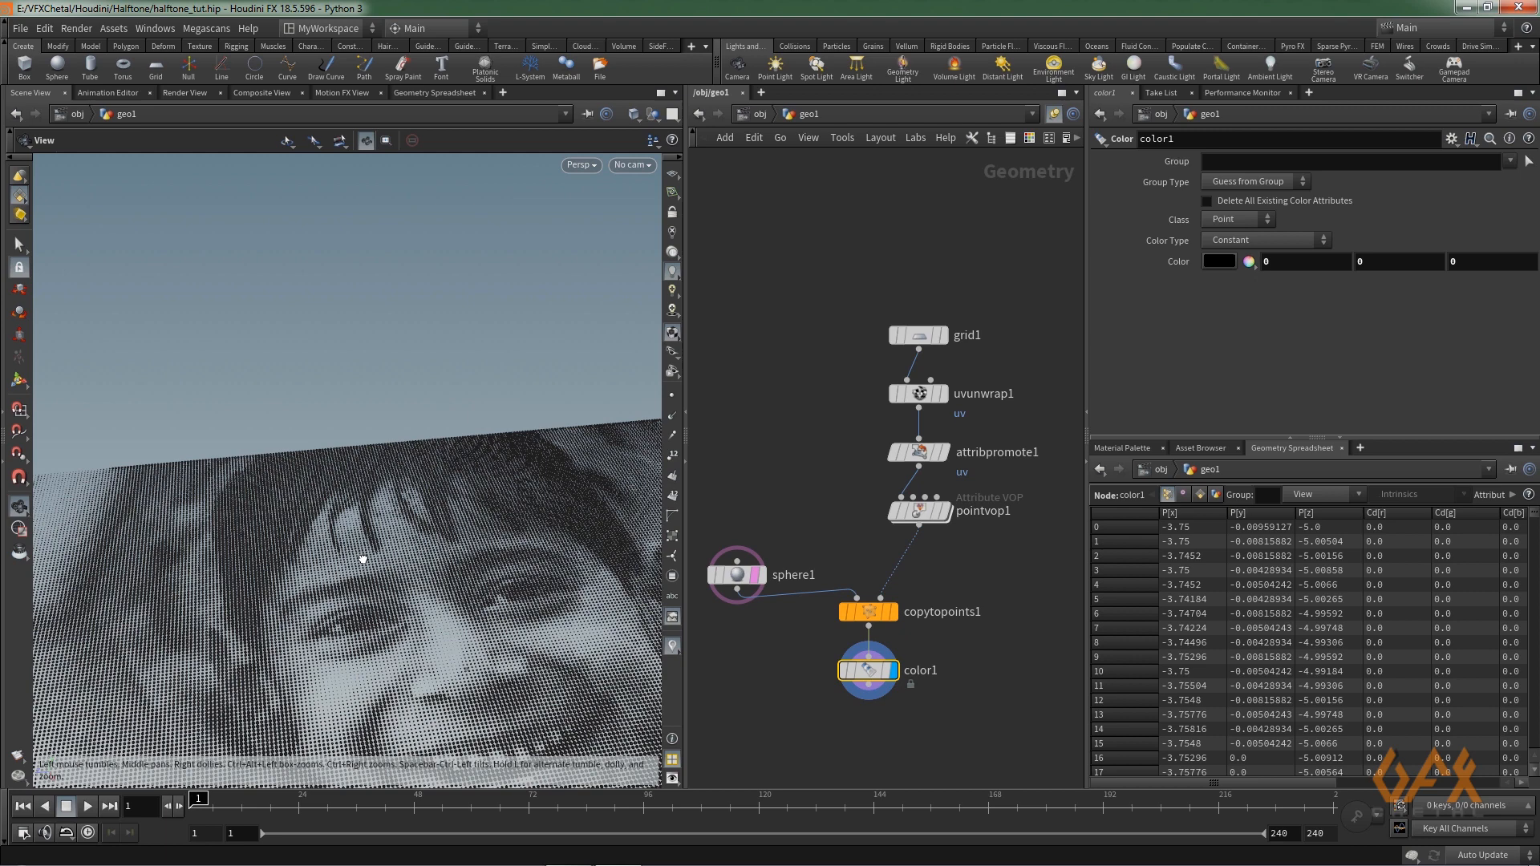
drag(350, 607, 516, 615)
drag(282, 615, 443, 659)
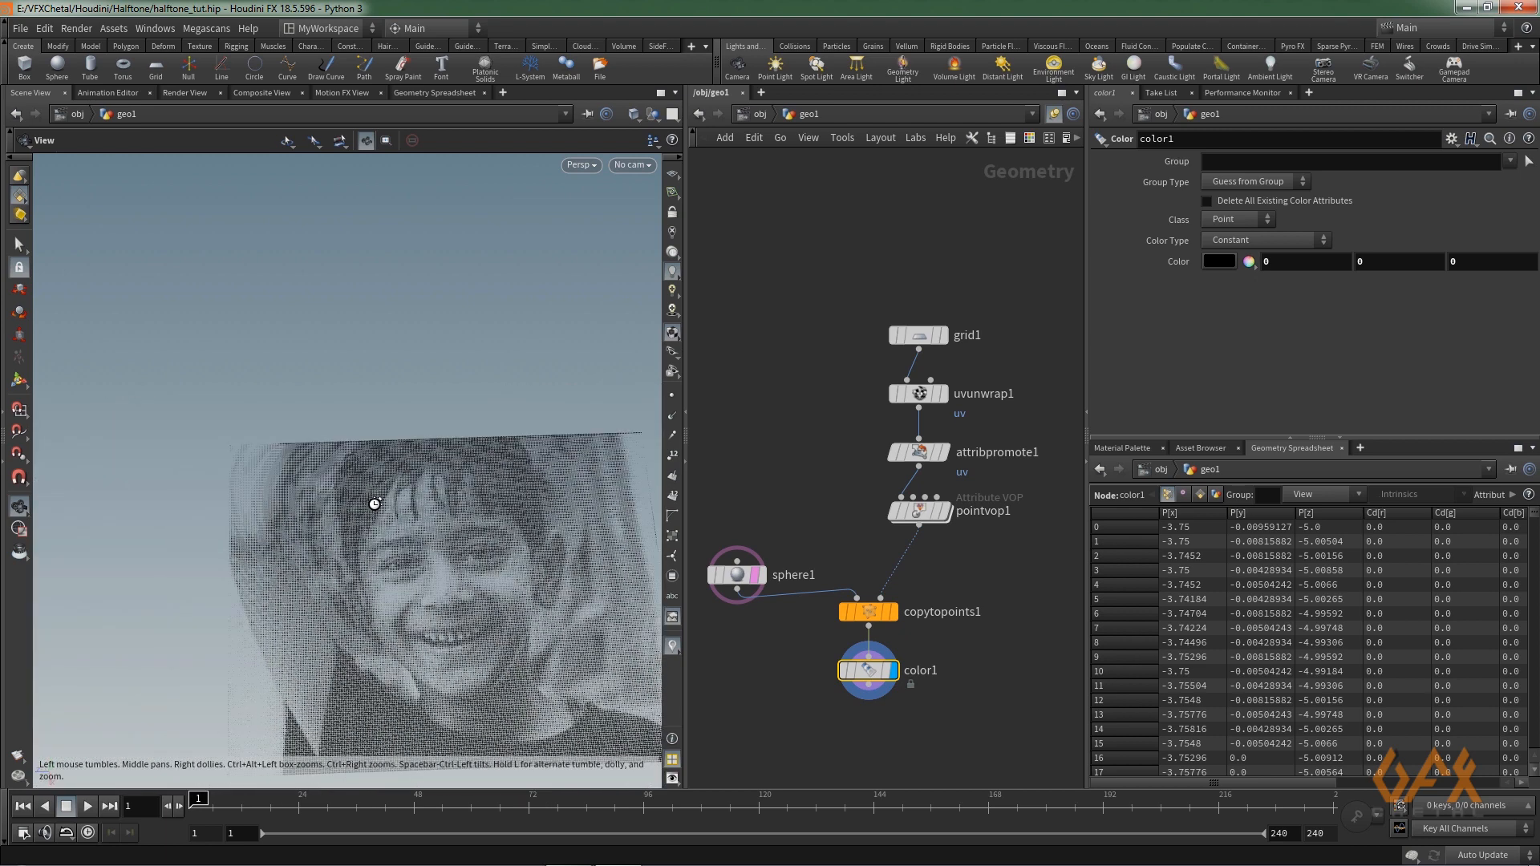
right_drag(468, 547, 482, 547)
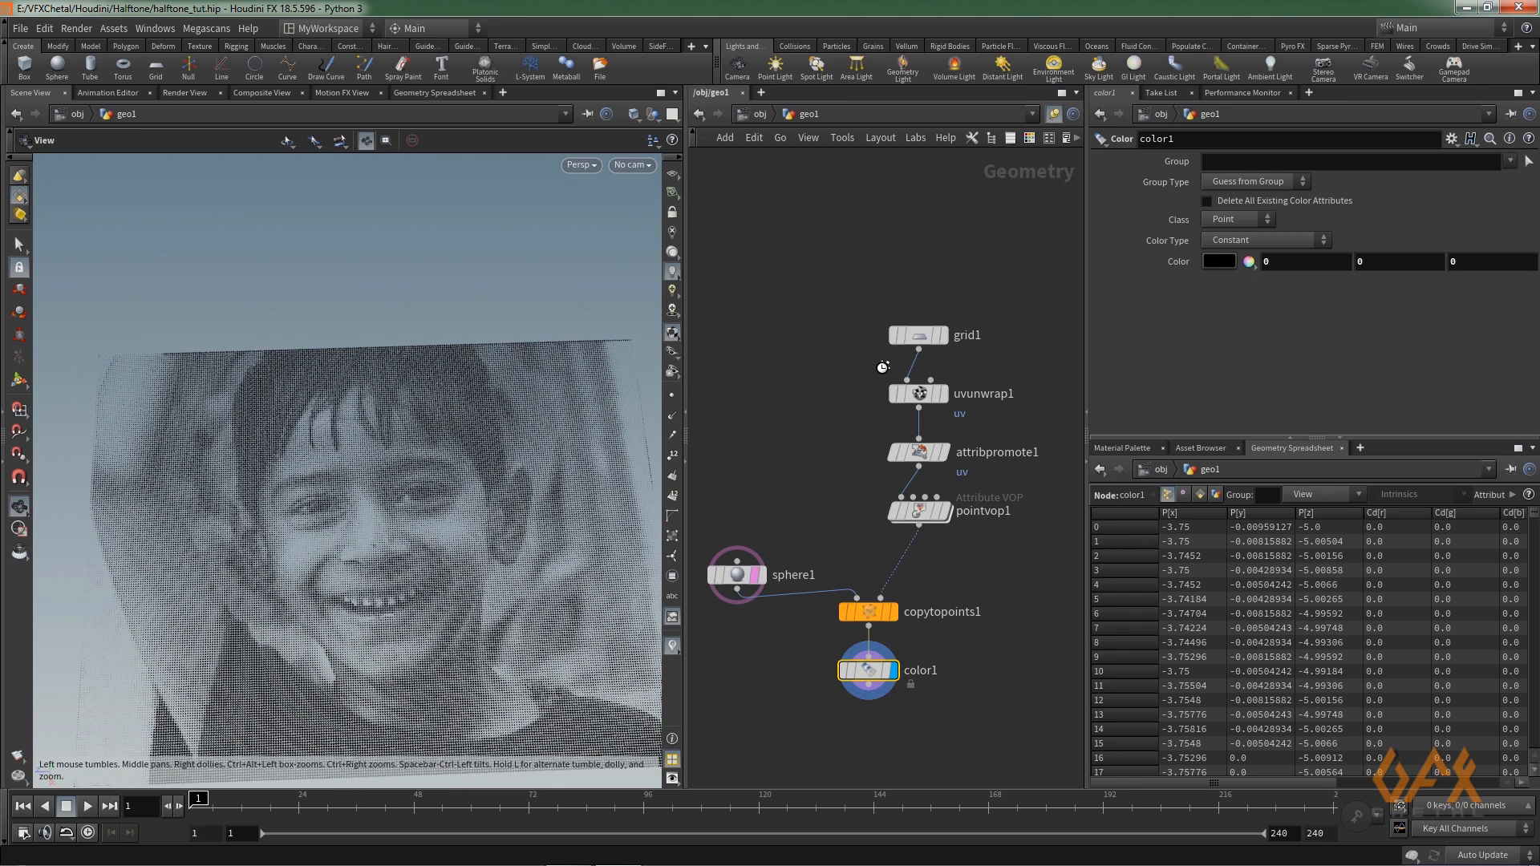
- Load oldman.jpg from the $HIP/images folder as grid1's image and check the resulting halftone portrait
mouse_move(920, 343)
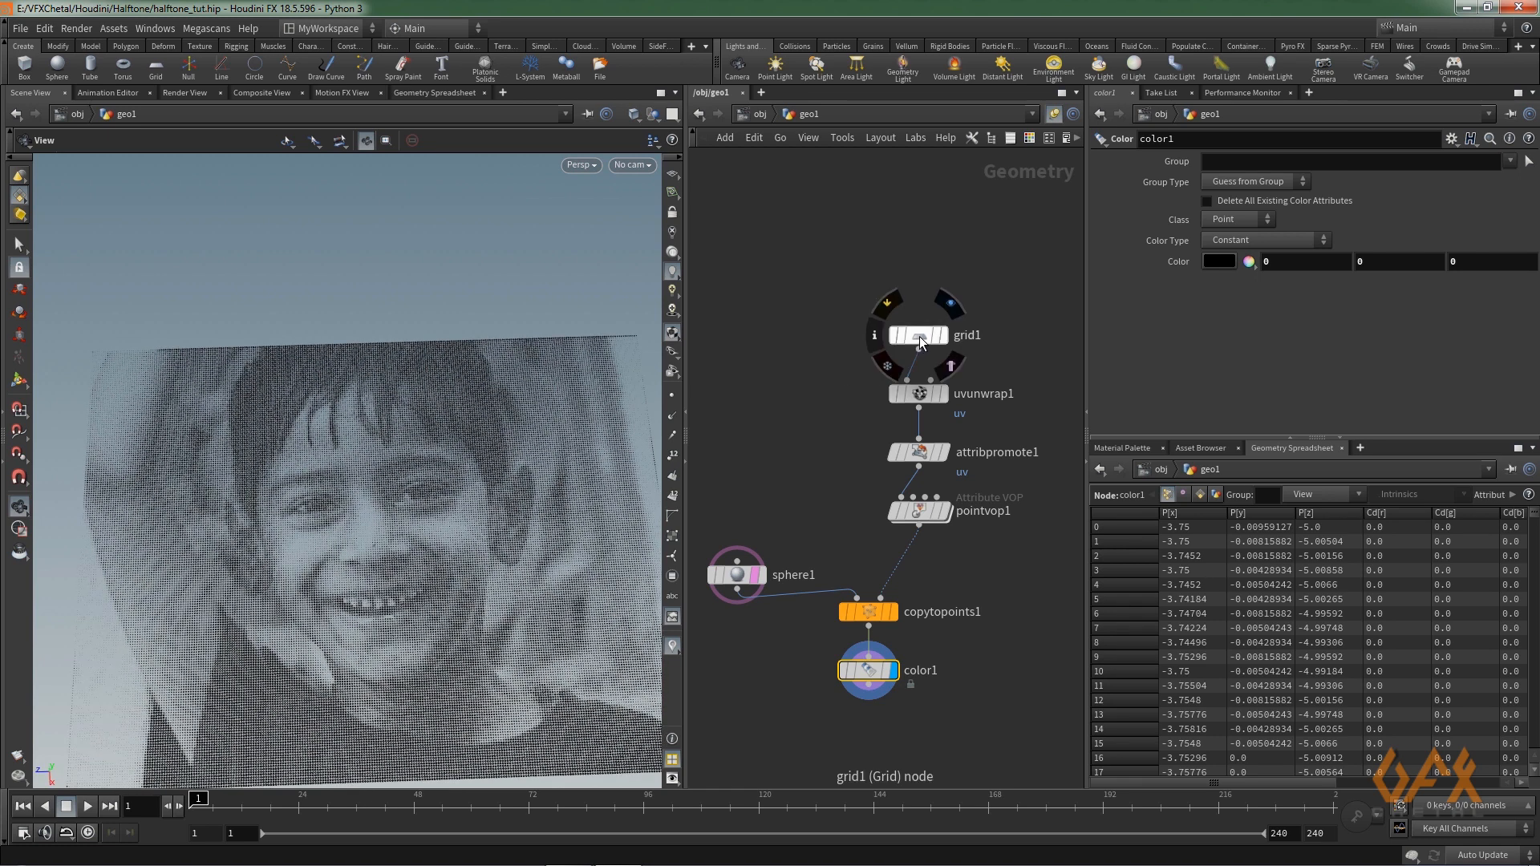
click(921, 336)
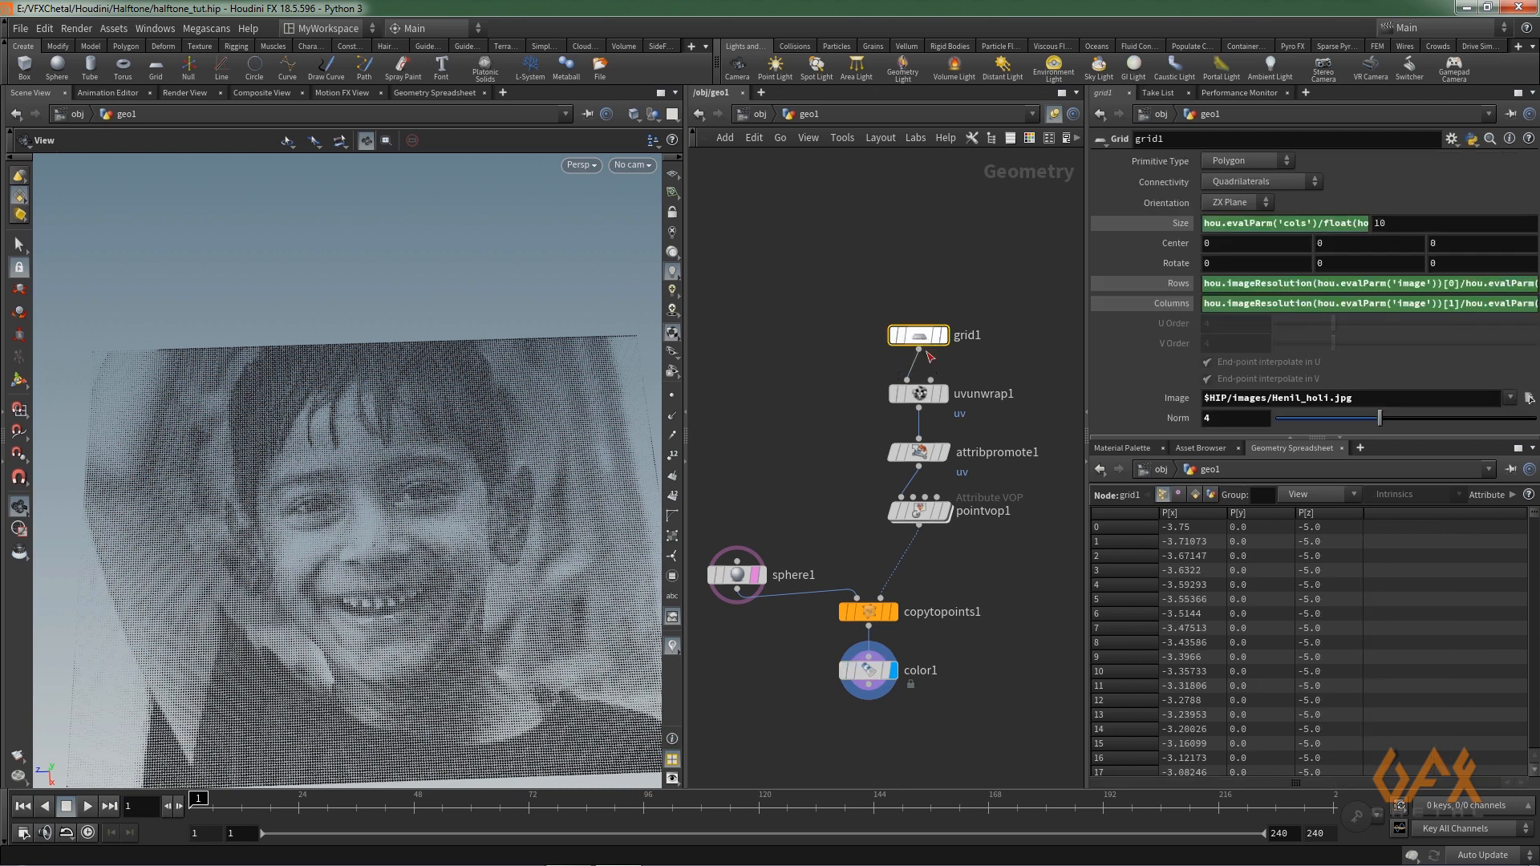
click(1528, 399)
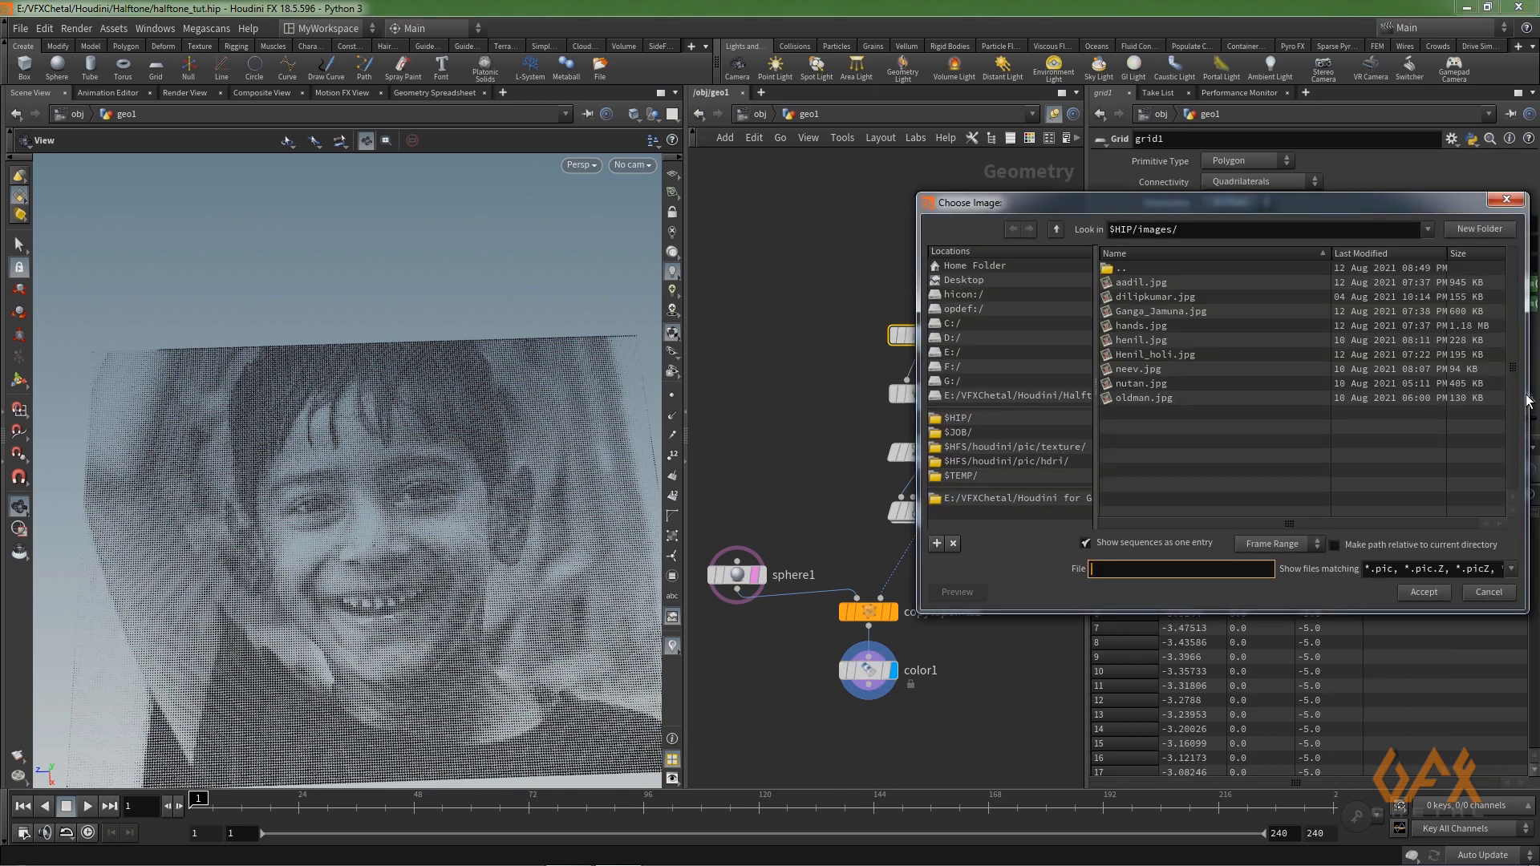
click(1137, 396)
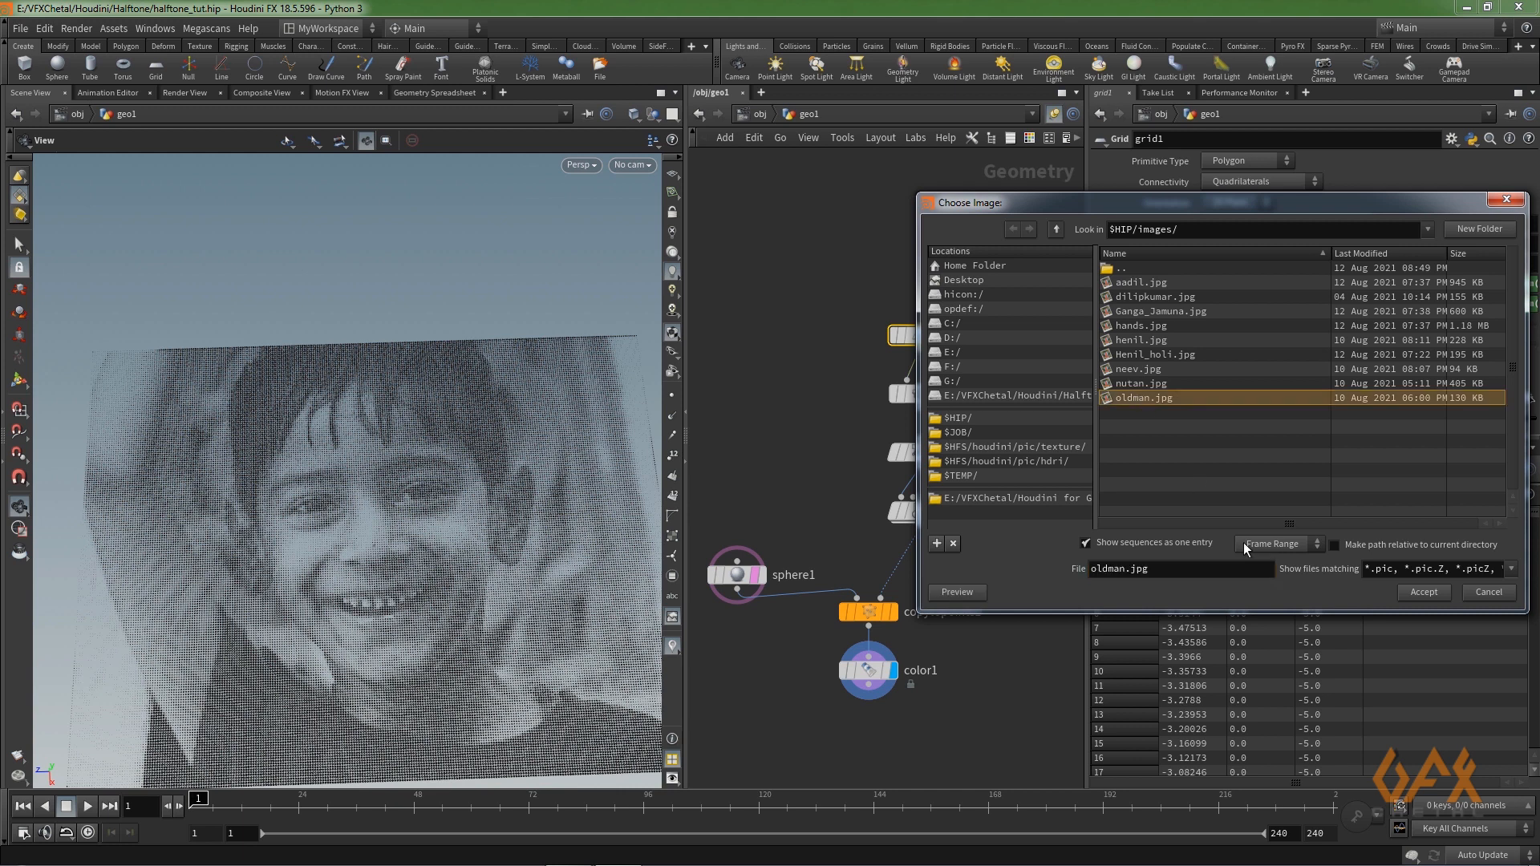
click(1432, 592)
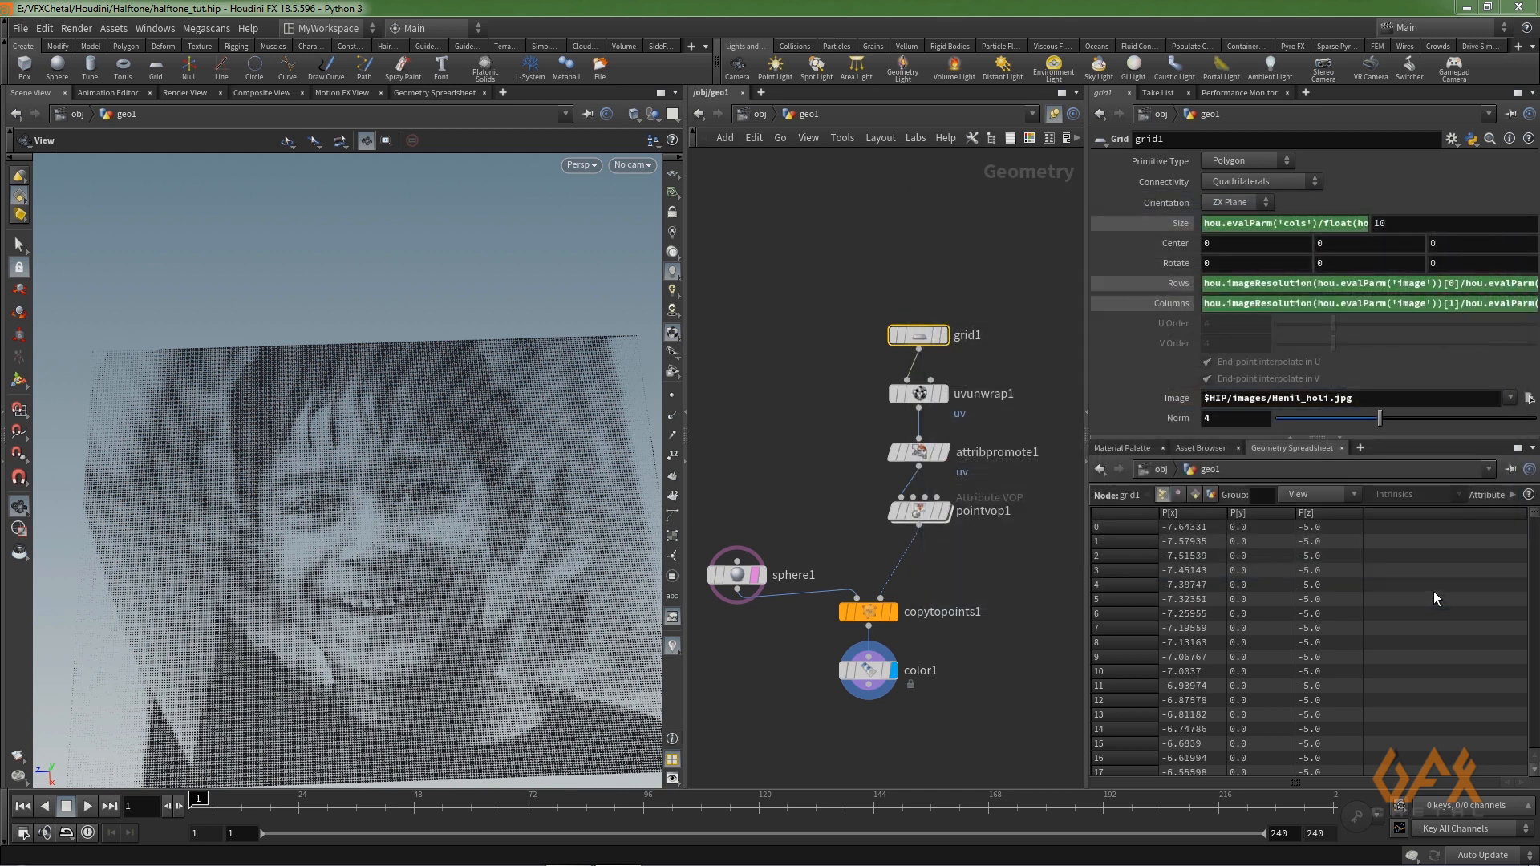
alt+right_drag(522, 536, 308, 533)
drag(308, 533, 343, 623)
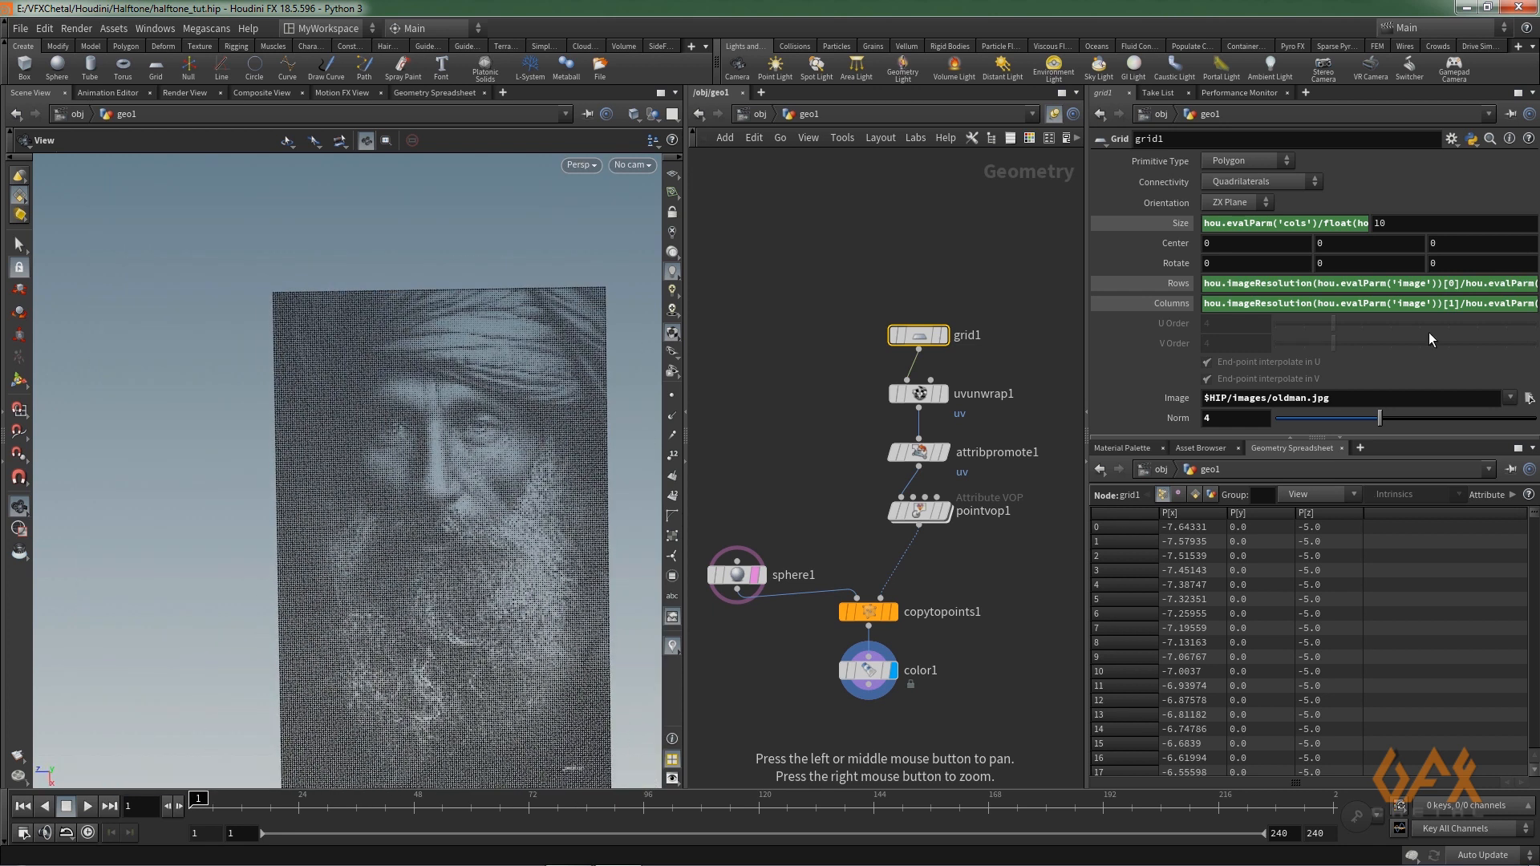
- Switch grid1's image to dilipkumar.jpg and check the halftone face up close
click(1529, 398)
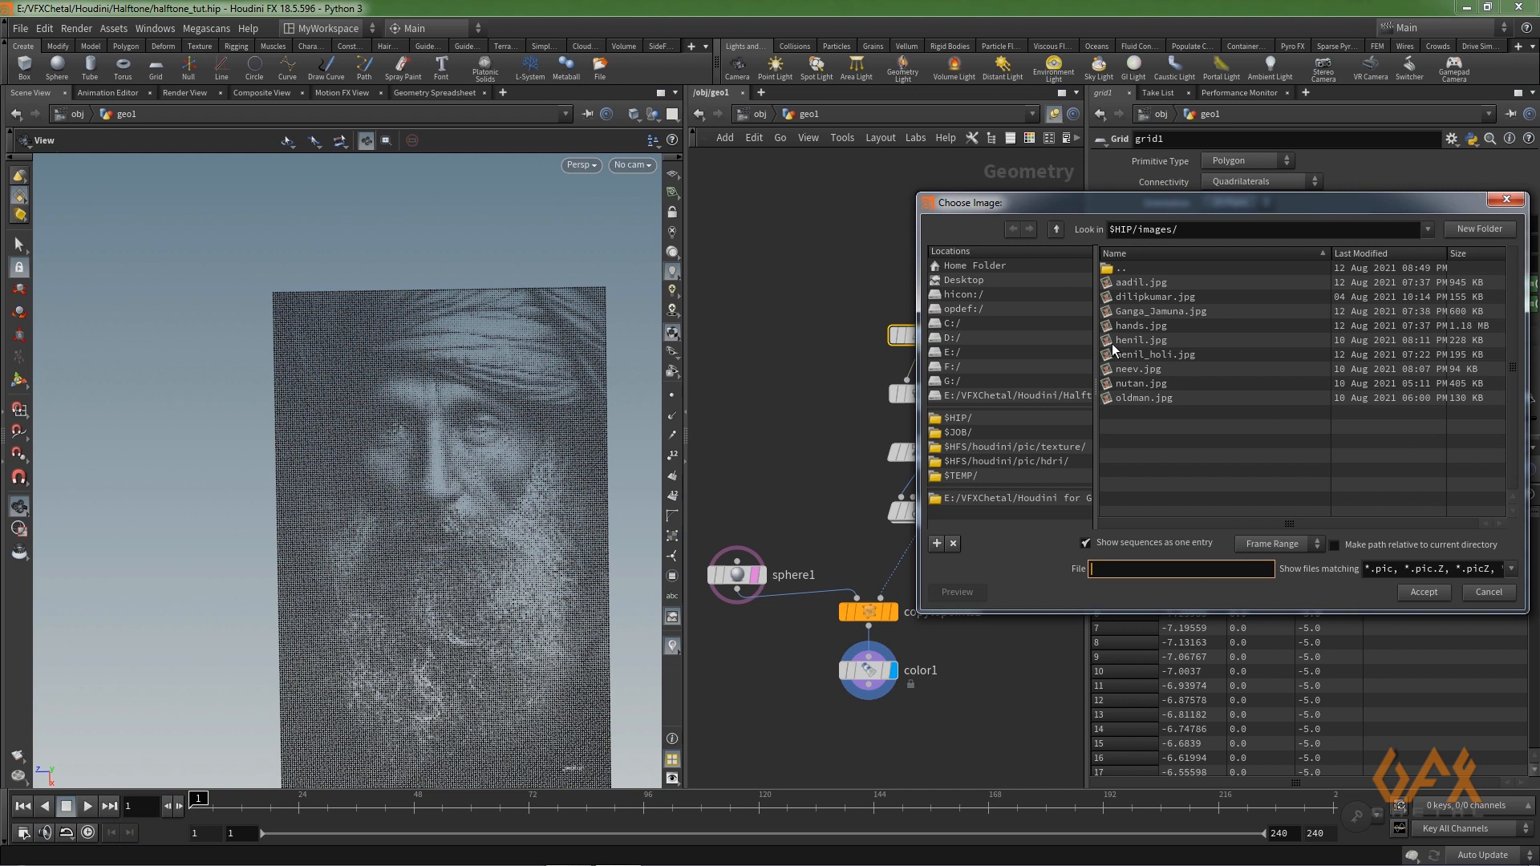
click(1153, 298)
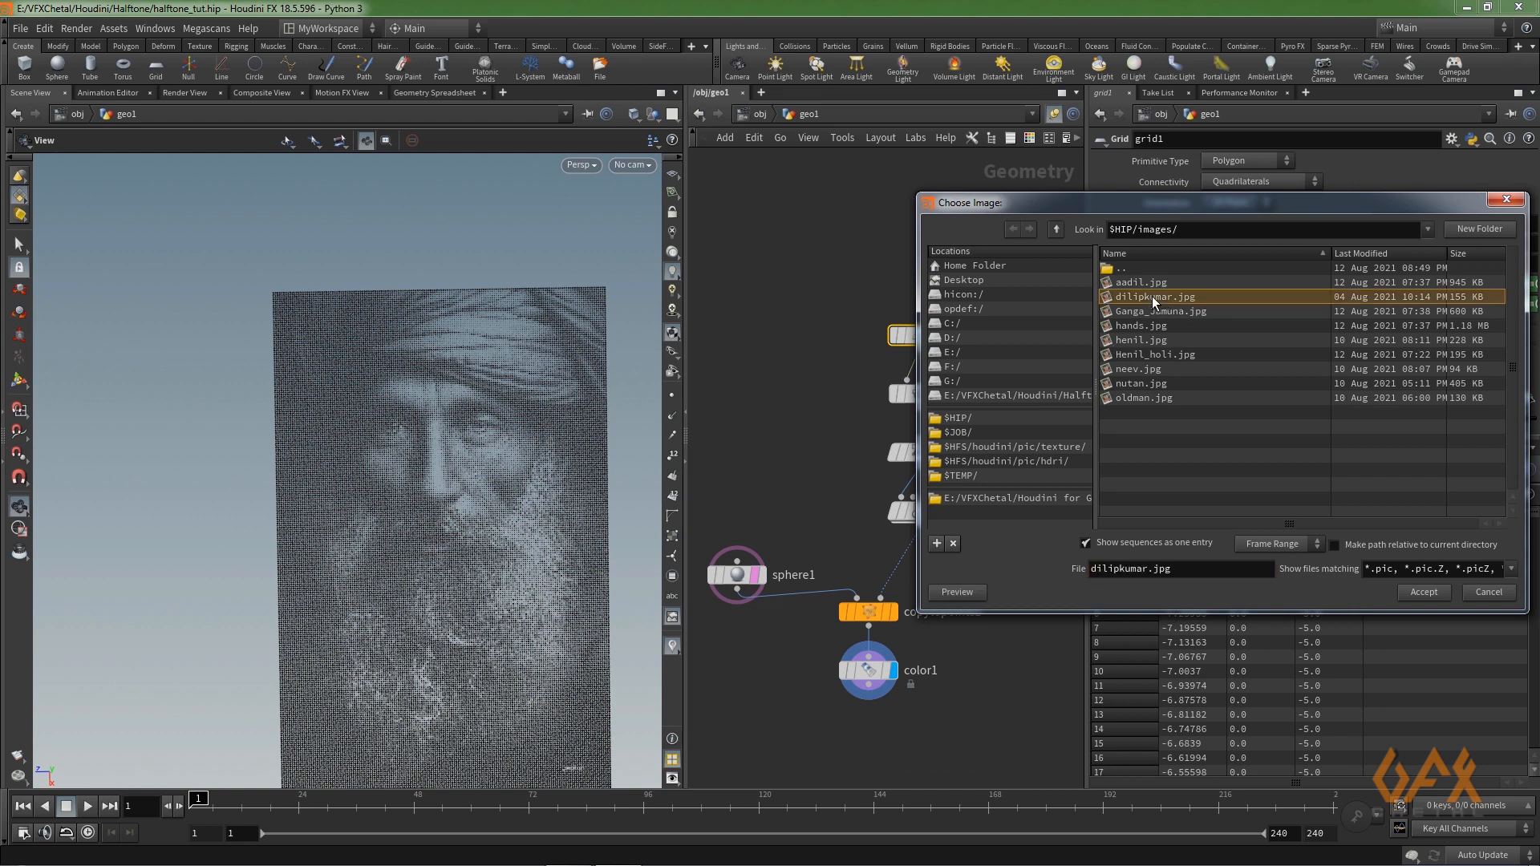
click(1422, 591)
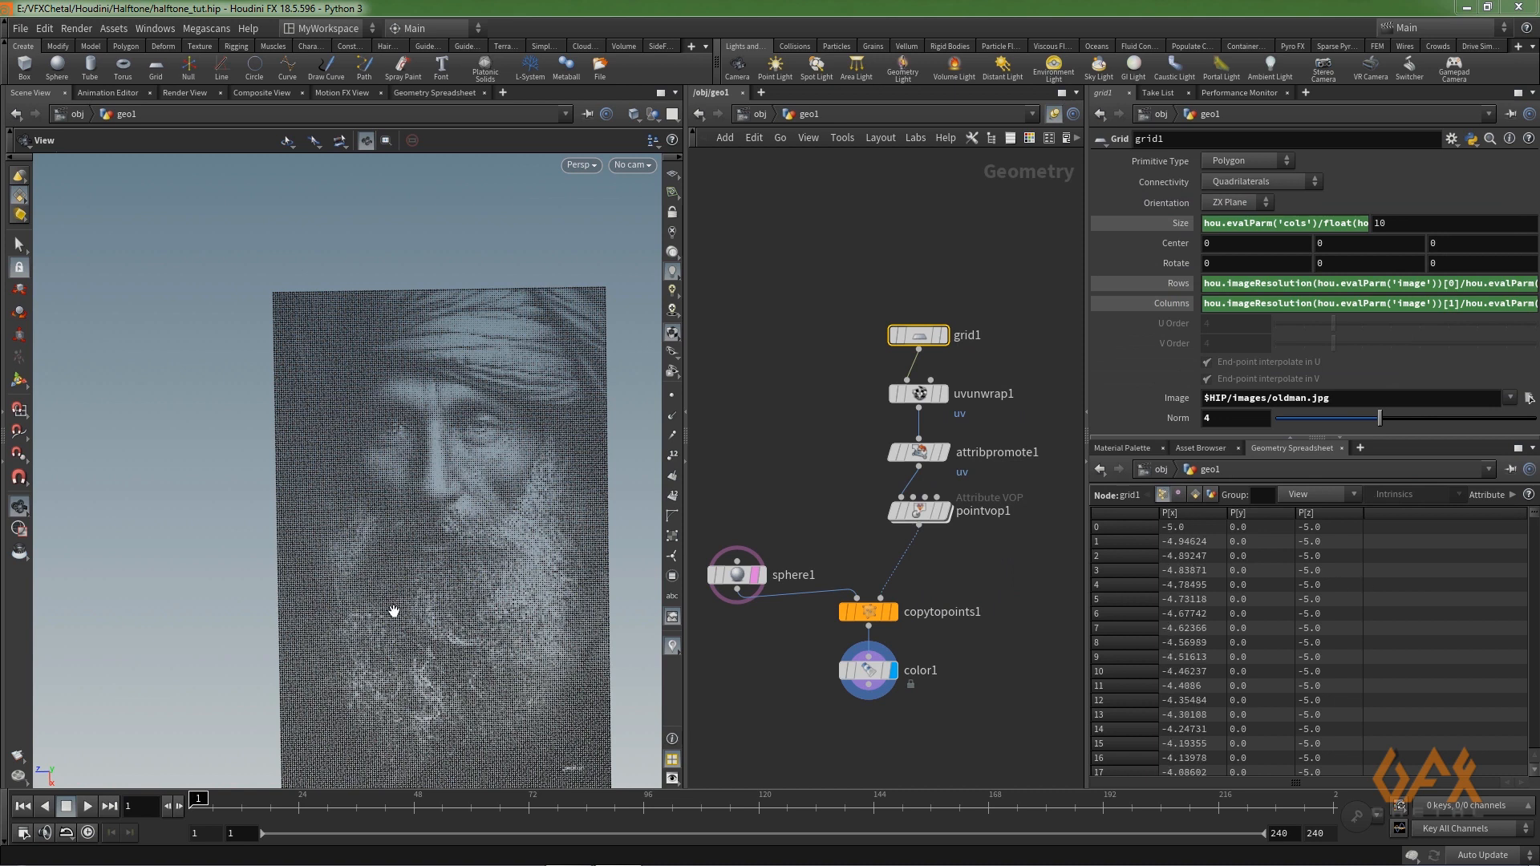
right_drag(589, 533, 642, 524)
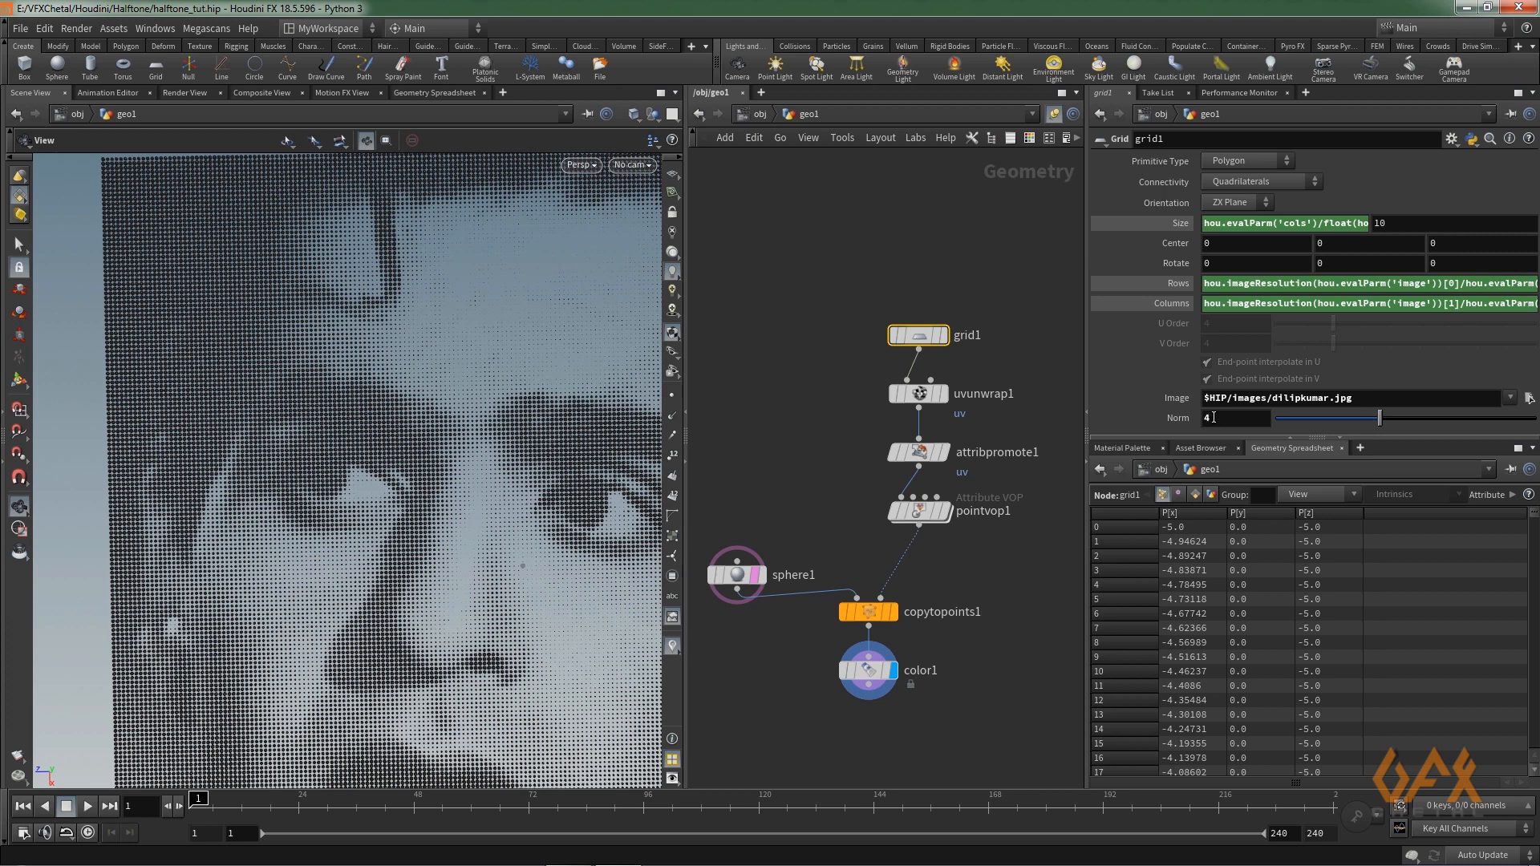
- Set grid1's Norm value to 20 and check the coarser dot pattern
double_click(1200, 418)
text(20)
key(Return)
right_drag(361, 586, 417, 594)
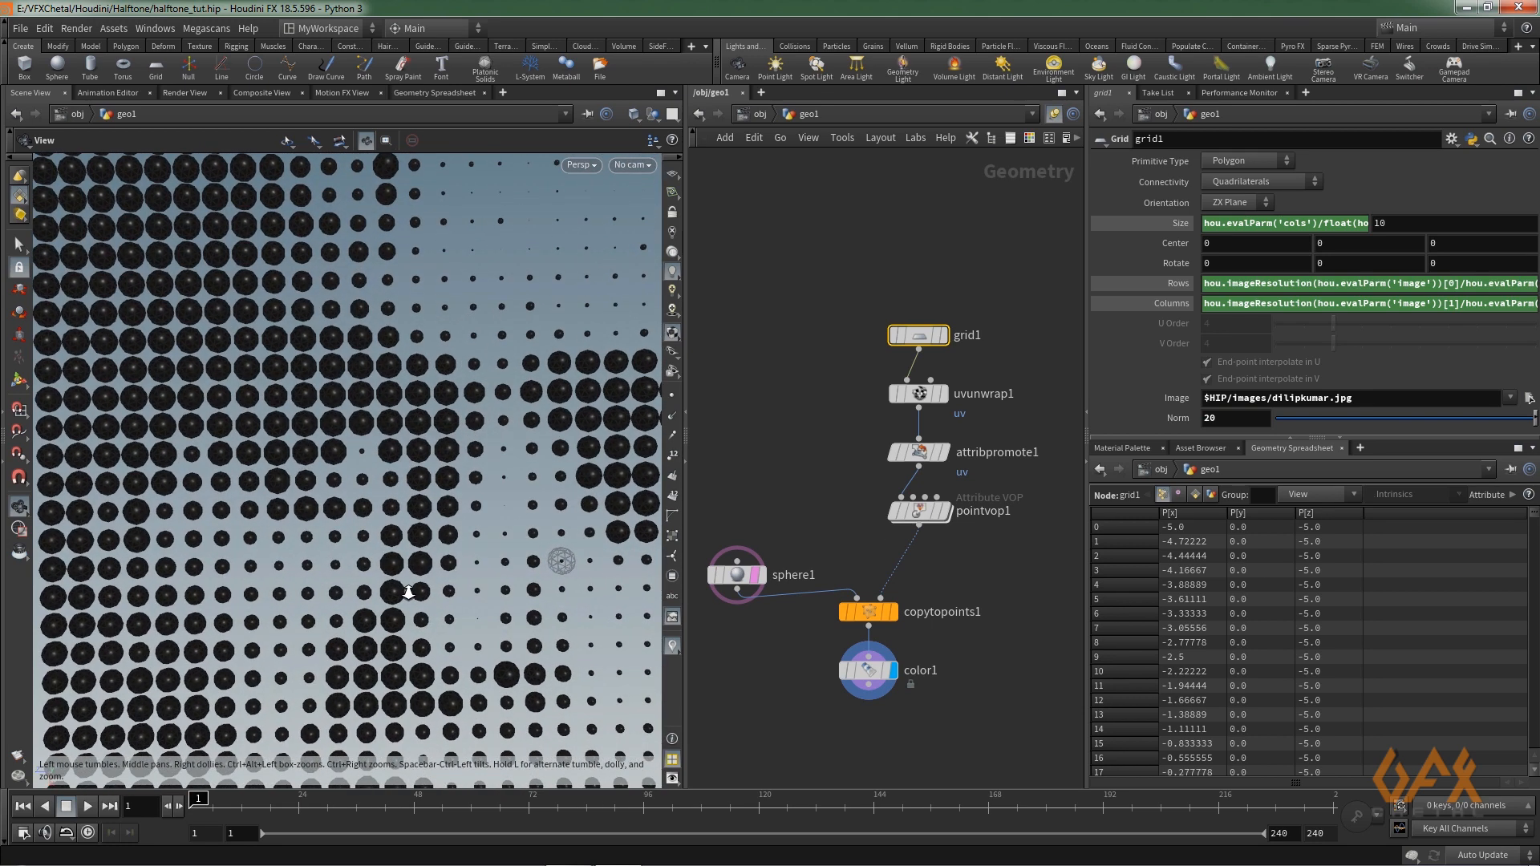
- Set grid1's Norm back to 4 and examine the finer dots up close and at an angle
double_click(1203, 417)
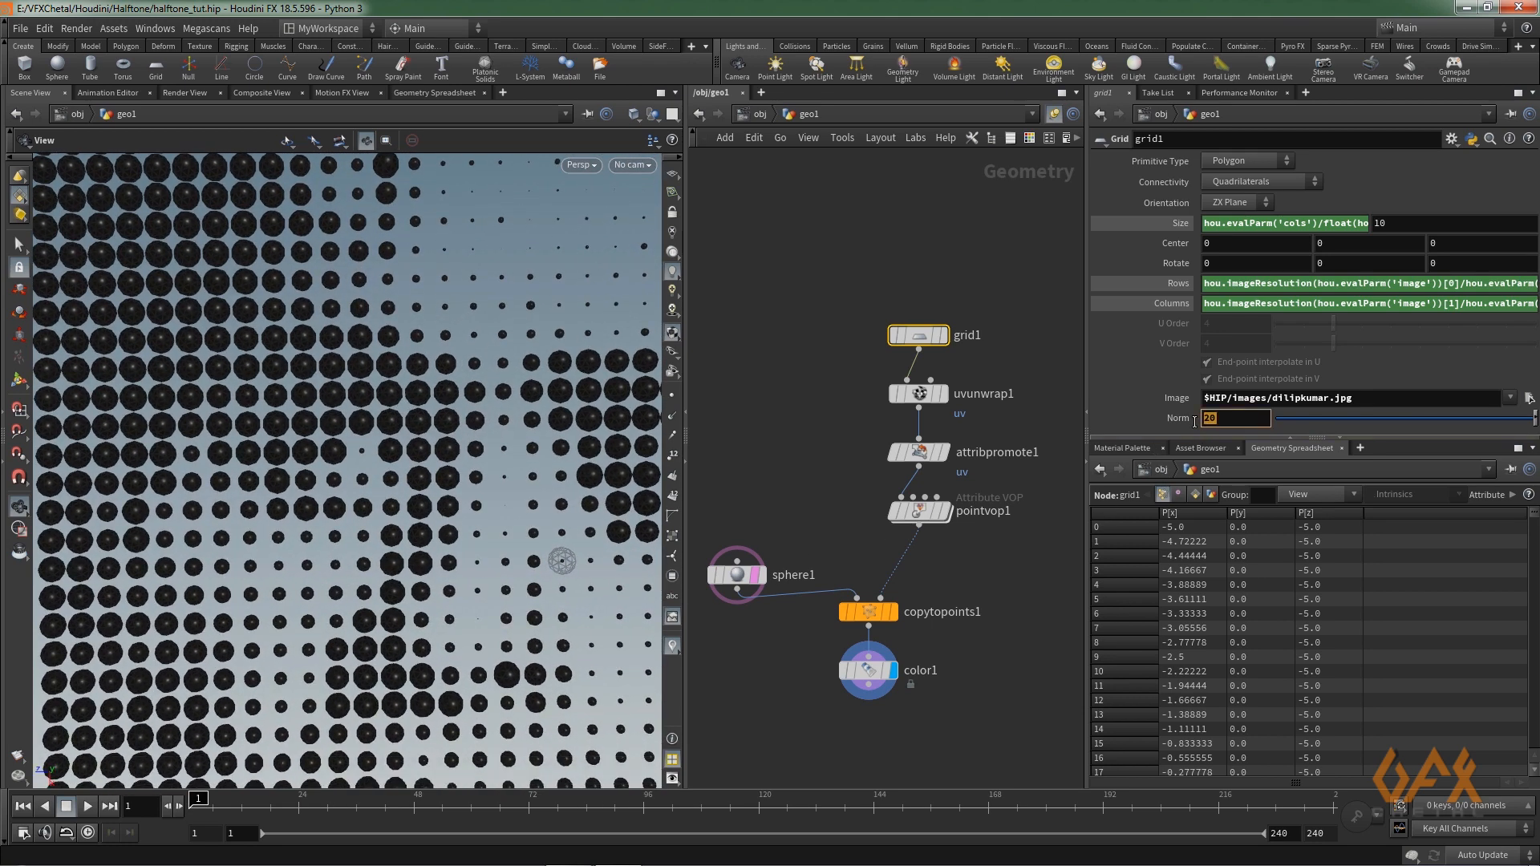
text(4)
key(Return)
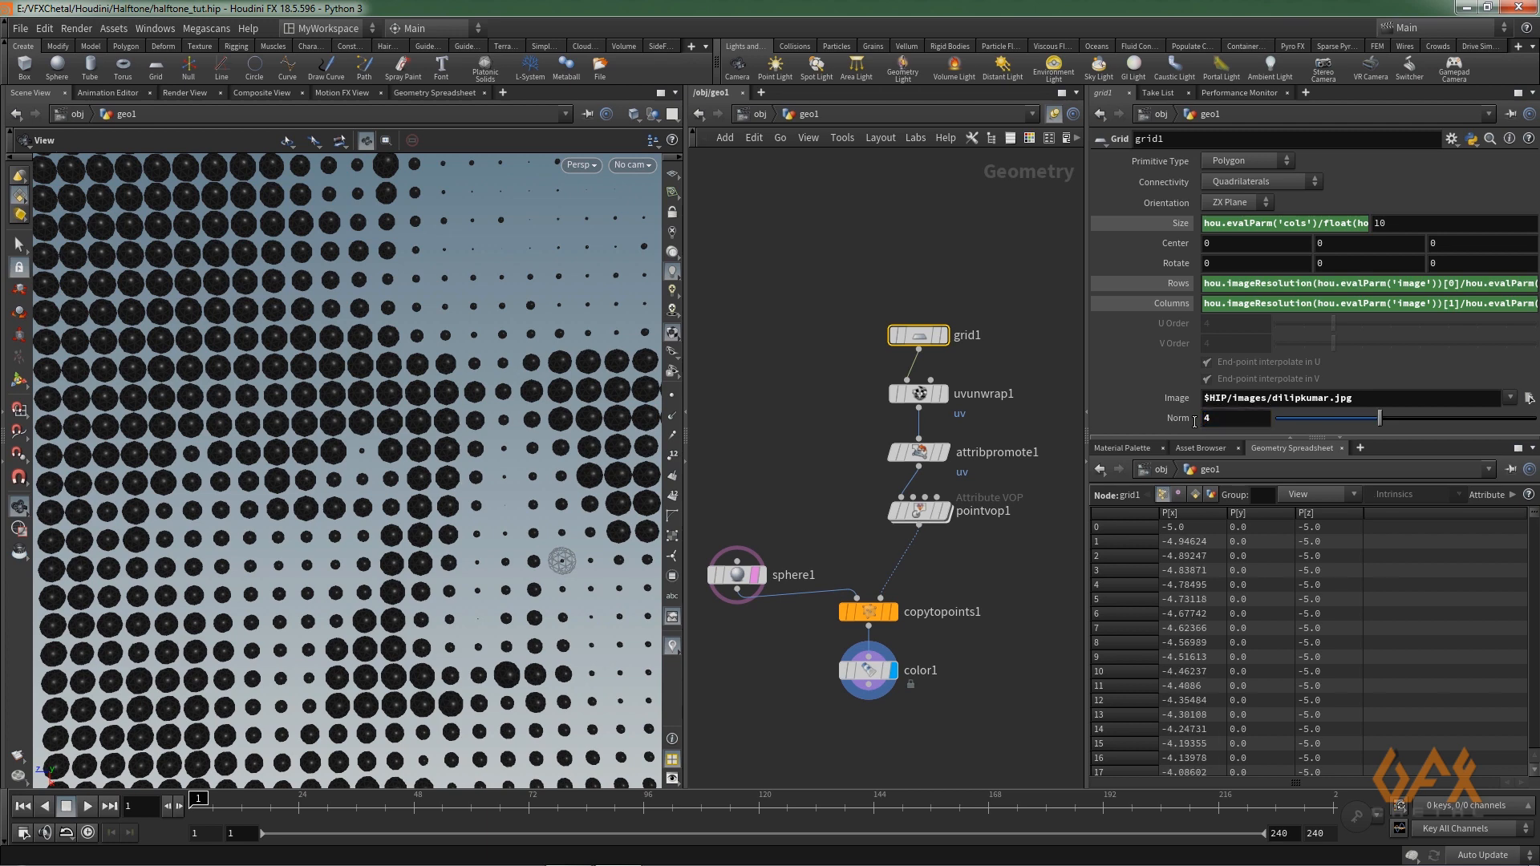
right_drag(460, 562, 681, 561)
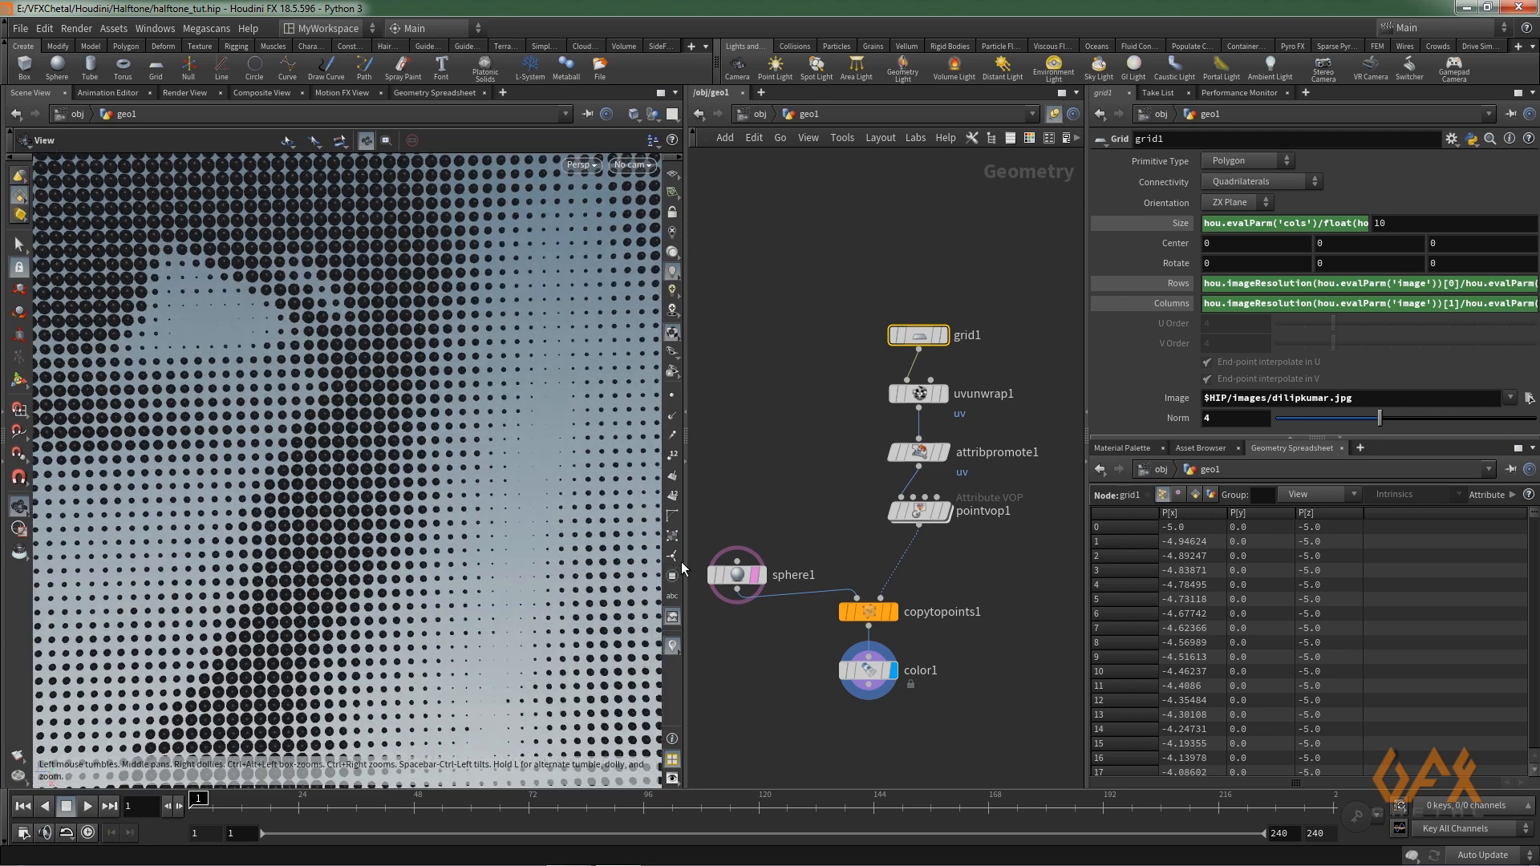
drag(361, 590, 359, 564)
right_drag(441, 582, 205, 589)
mouse_move(308, 584)
mouse_down()
mouse_move(292, 604)
mouse_move(321, 606)
mouse_up()
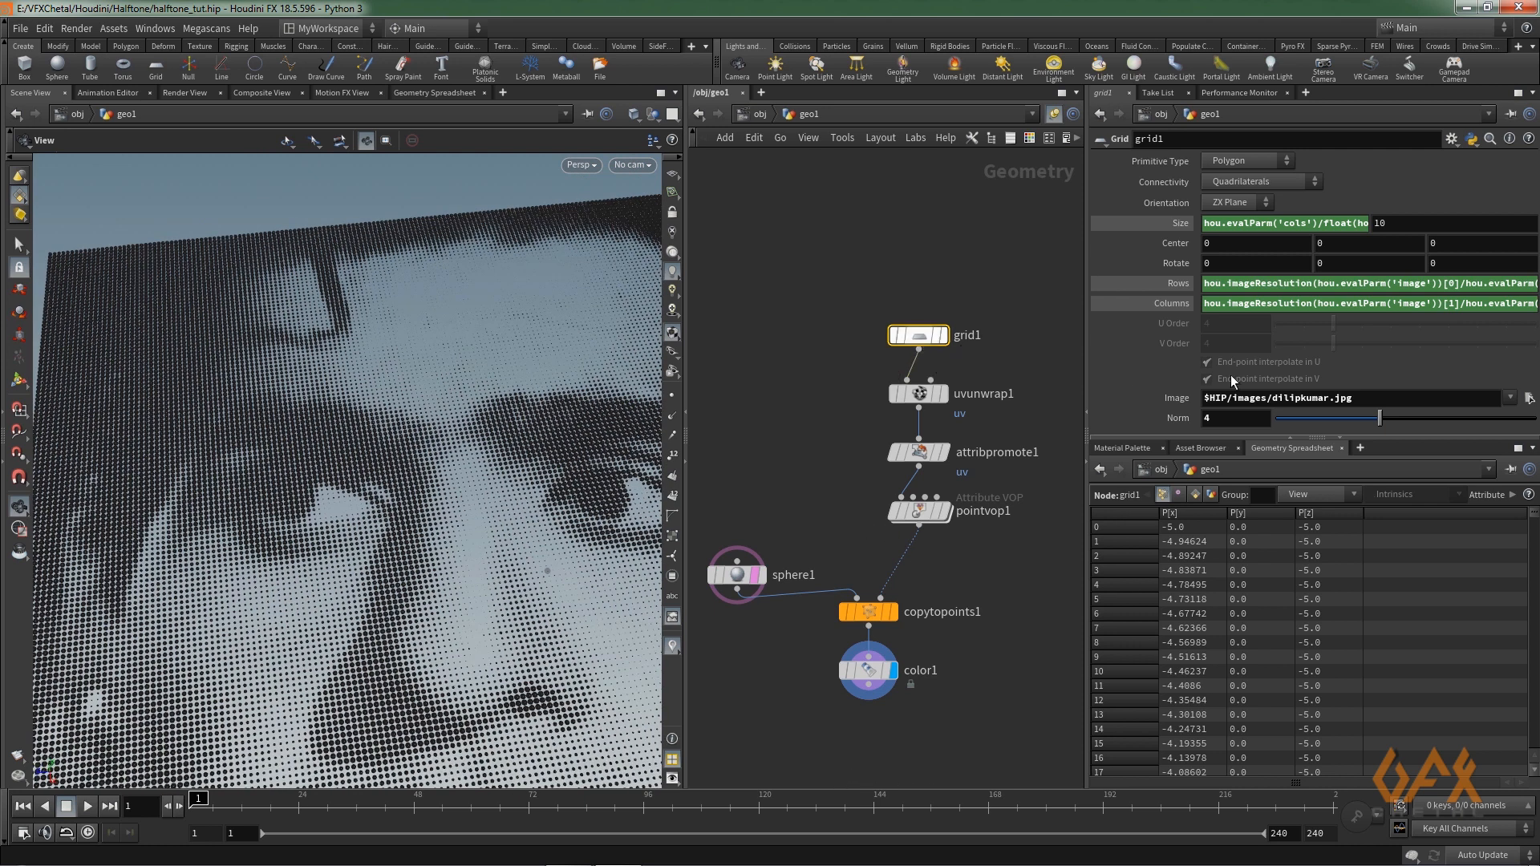
- Switch grid1's image to hands.jpg and set its Norm value to 10
click(1528, 398)
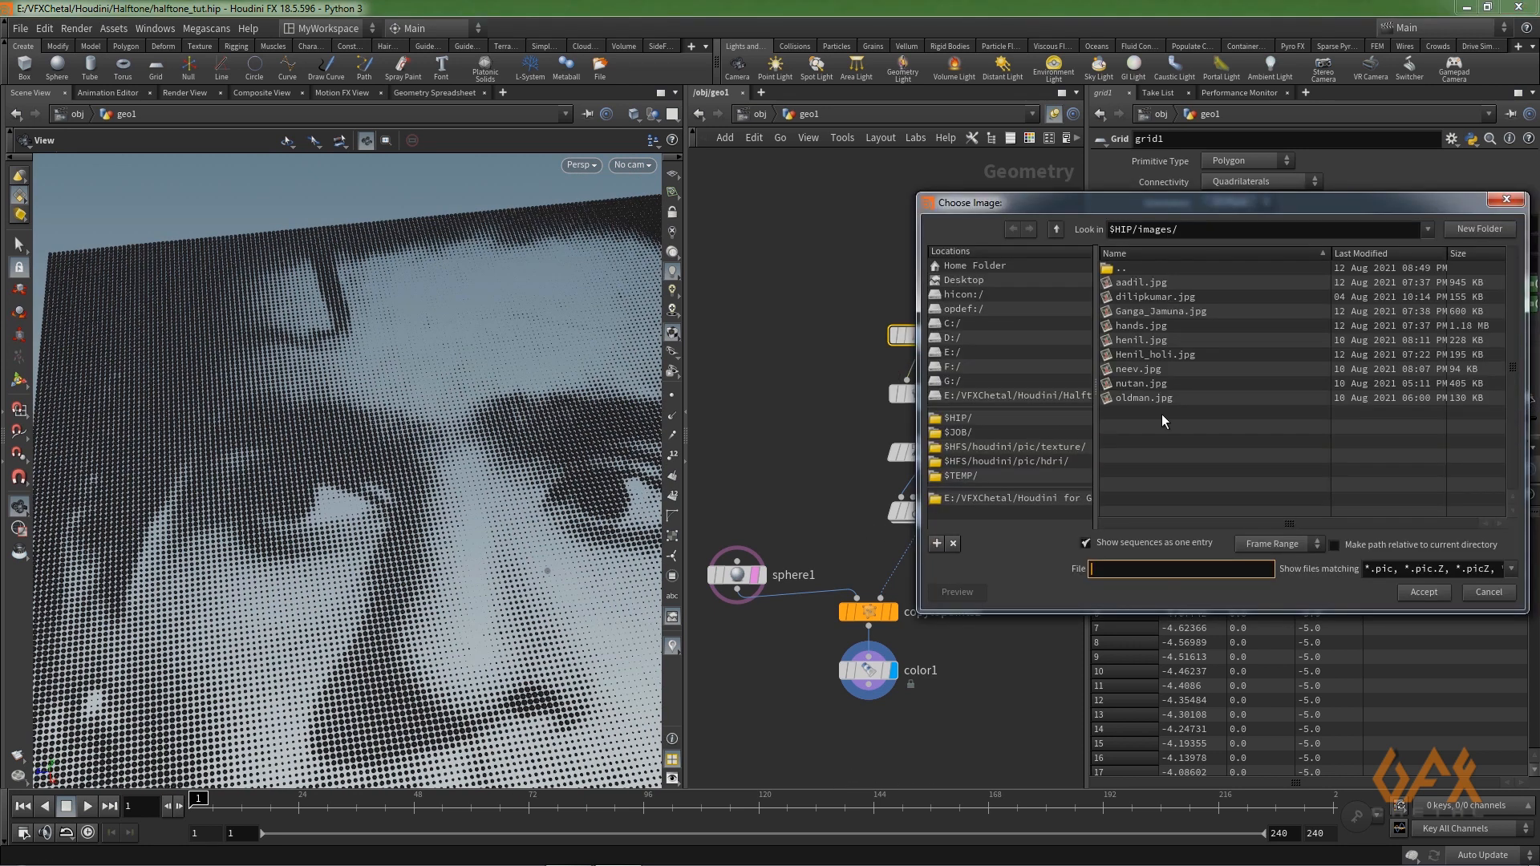
double_click(1140, 326)
drag(229, 566, 282, 641)
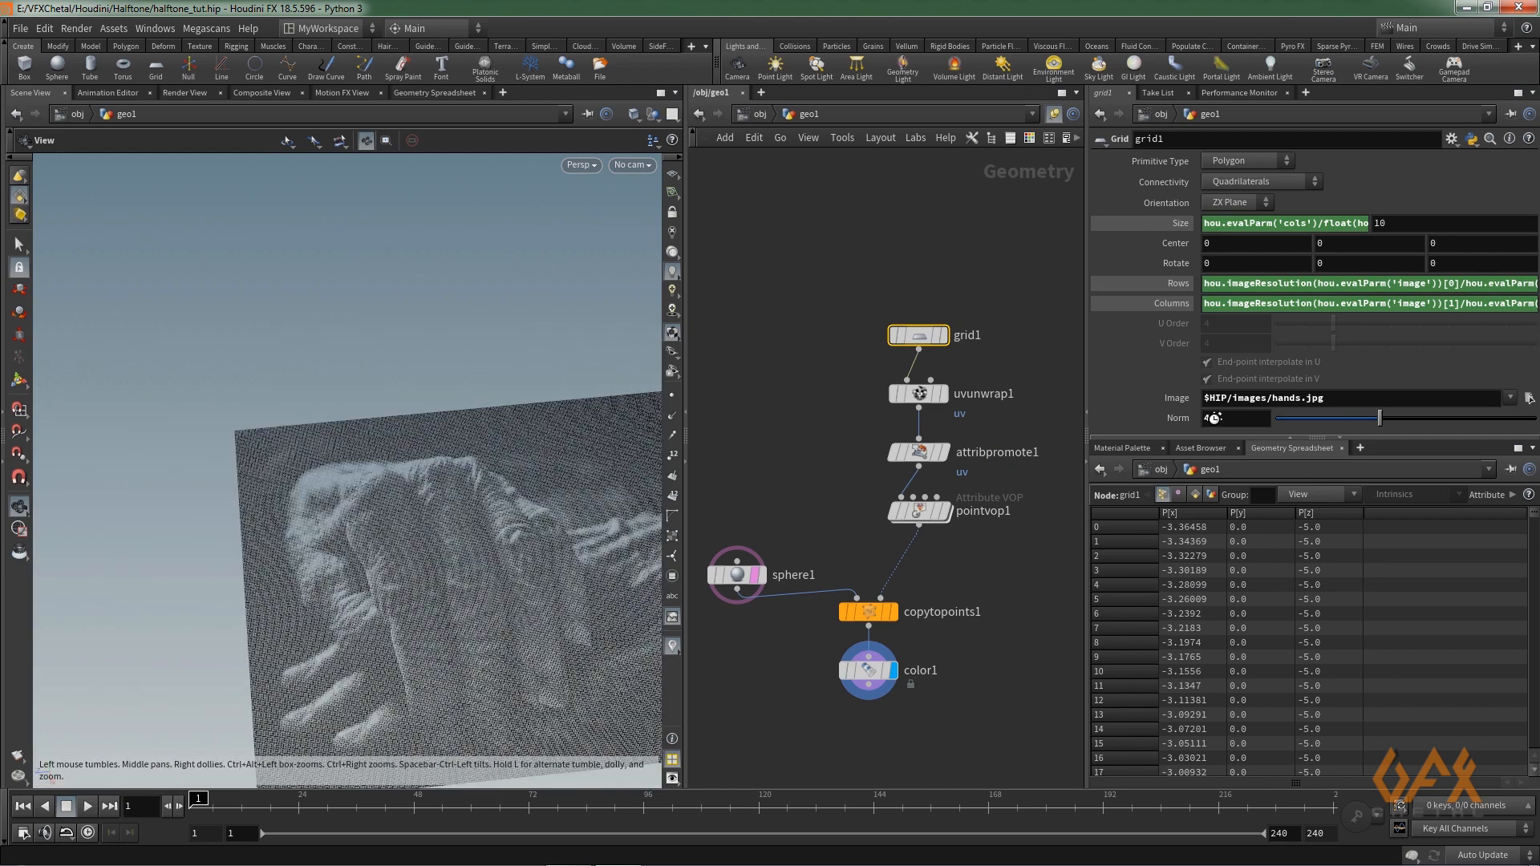
drag(1214, 418, 1190, 417)
text(10)
key(Return)
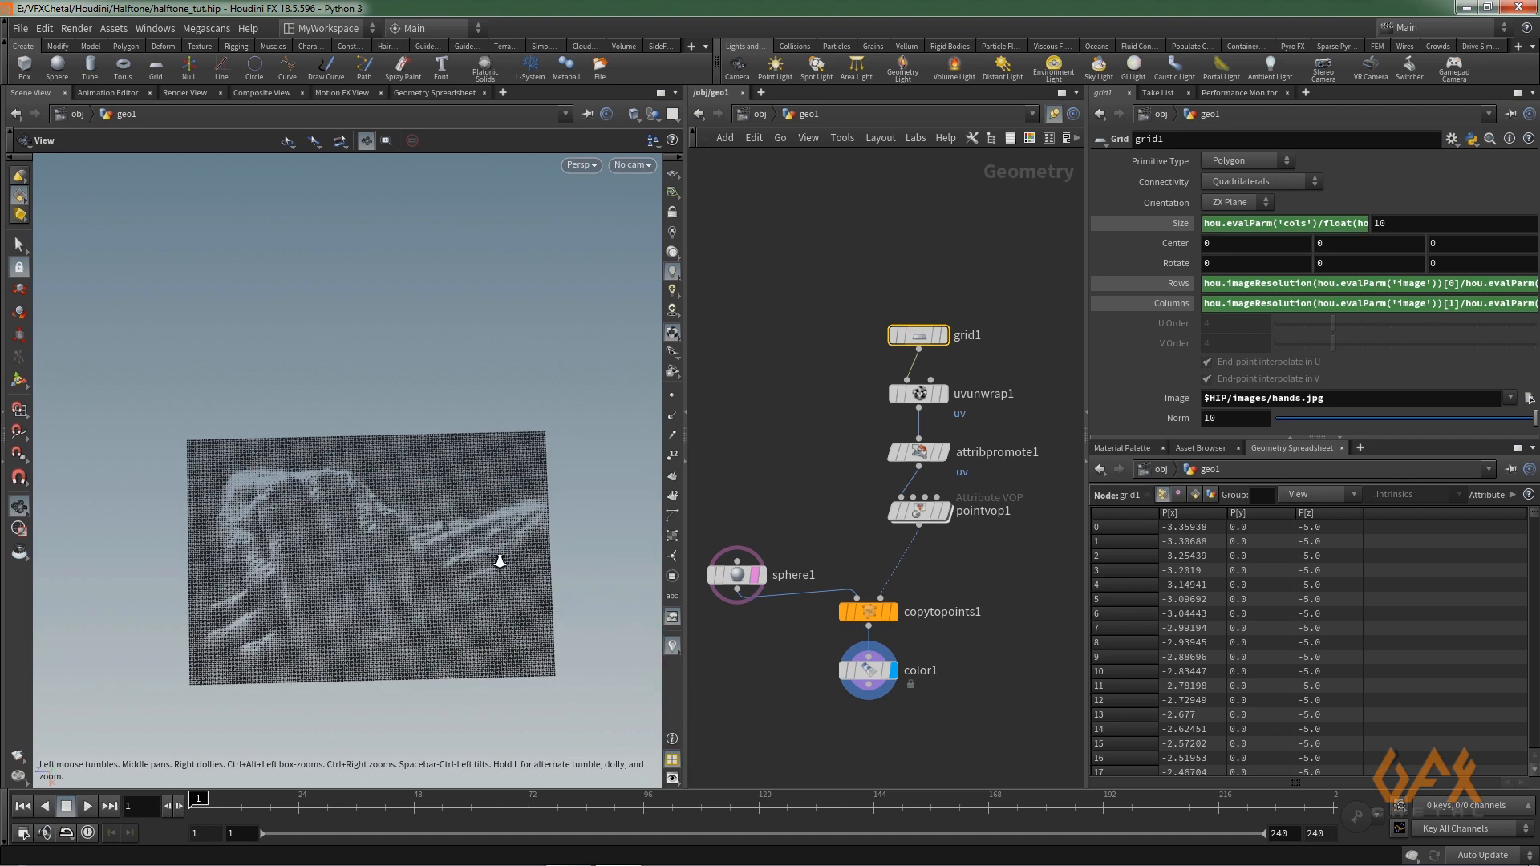
scroll(500, 561, up, 2)
- Switch grid1's image to neev.jpg, set Norm to 3, and check the halftone portrait from several distances and angles
click(1528, 397)
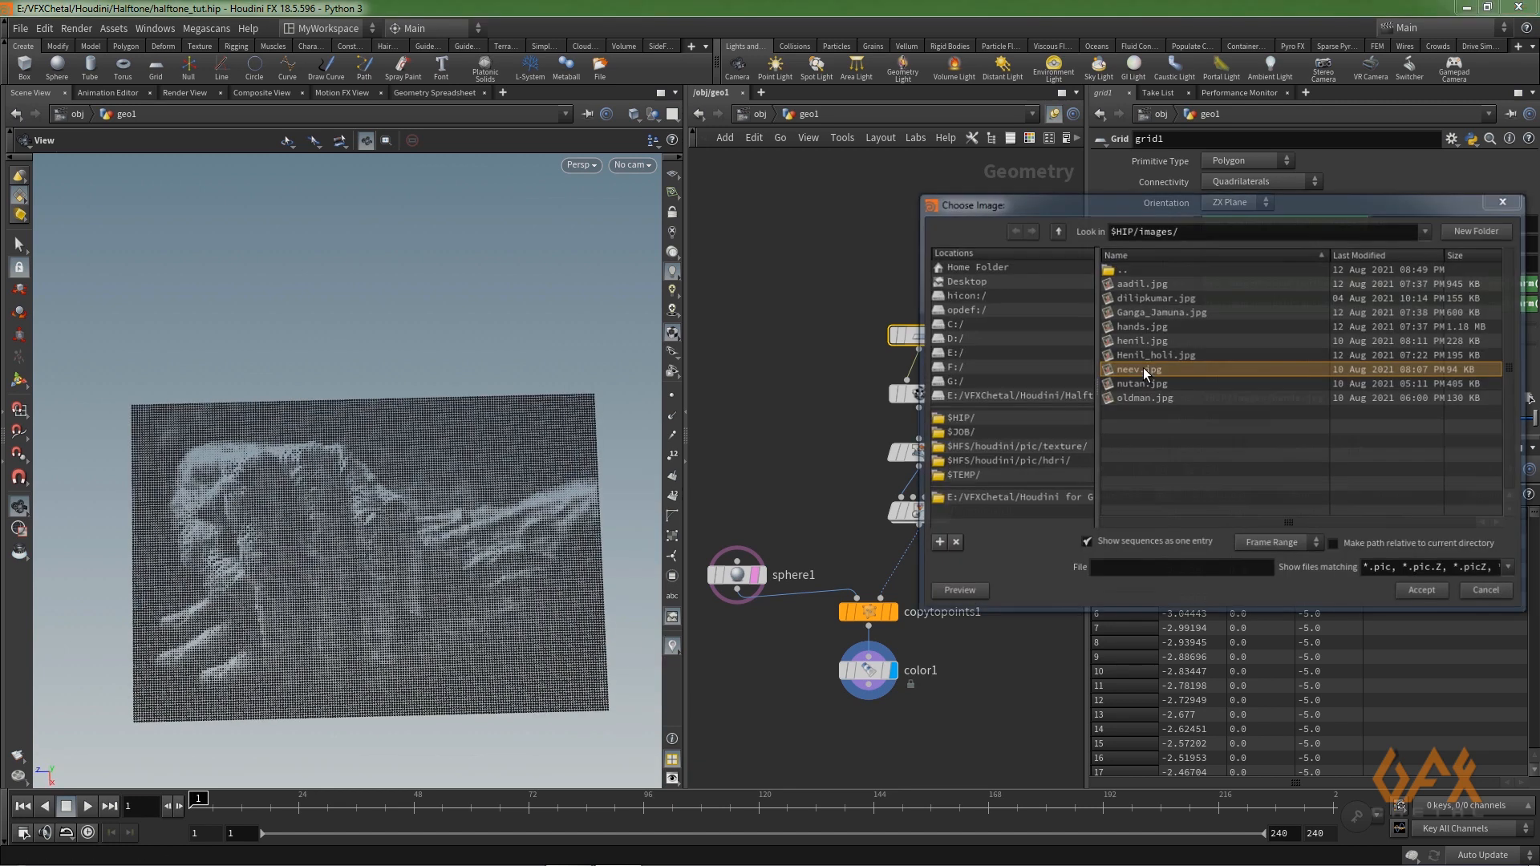
double_click(1143, 367)
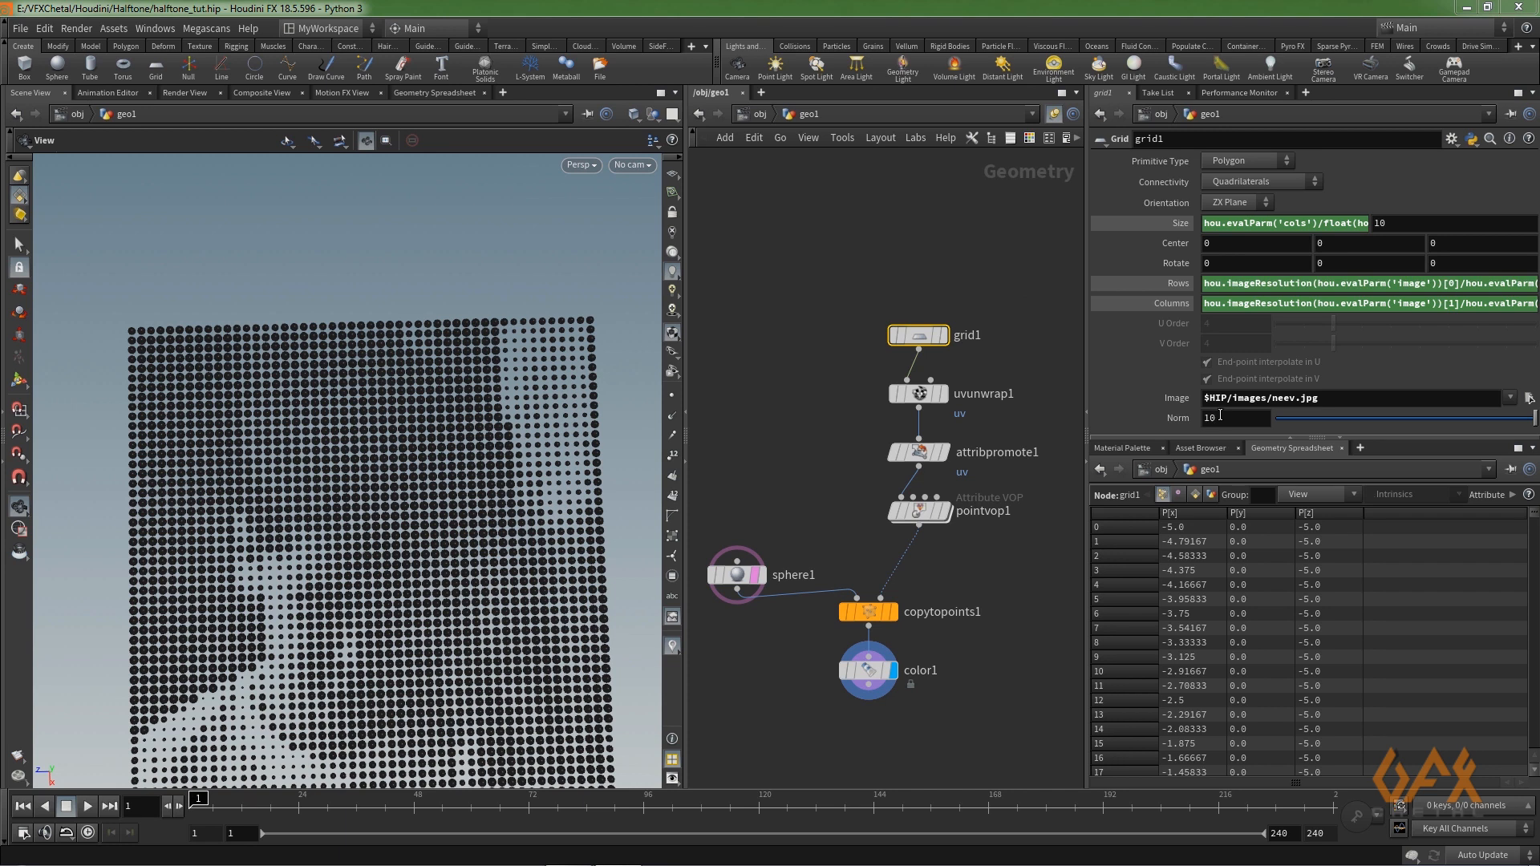
drag(1219, 416, 1188, 419)
text(3)
key(Return)
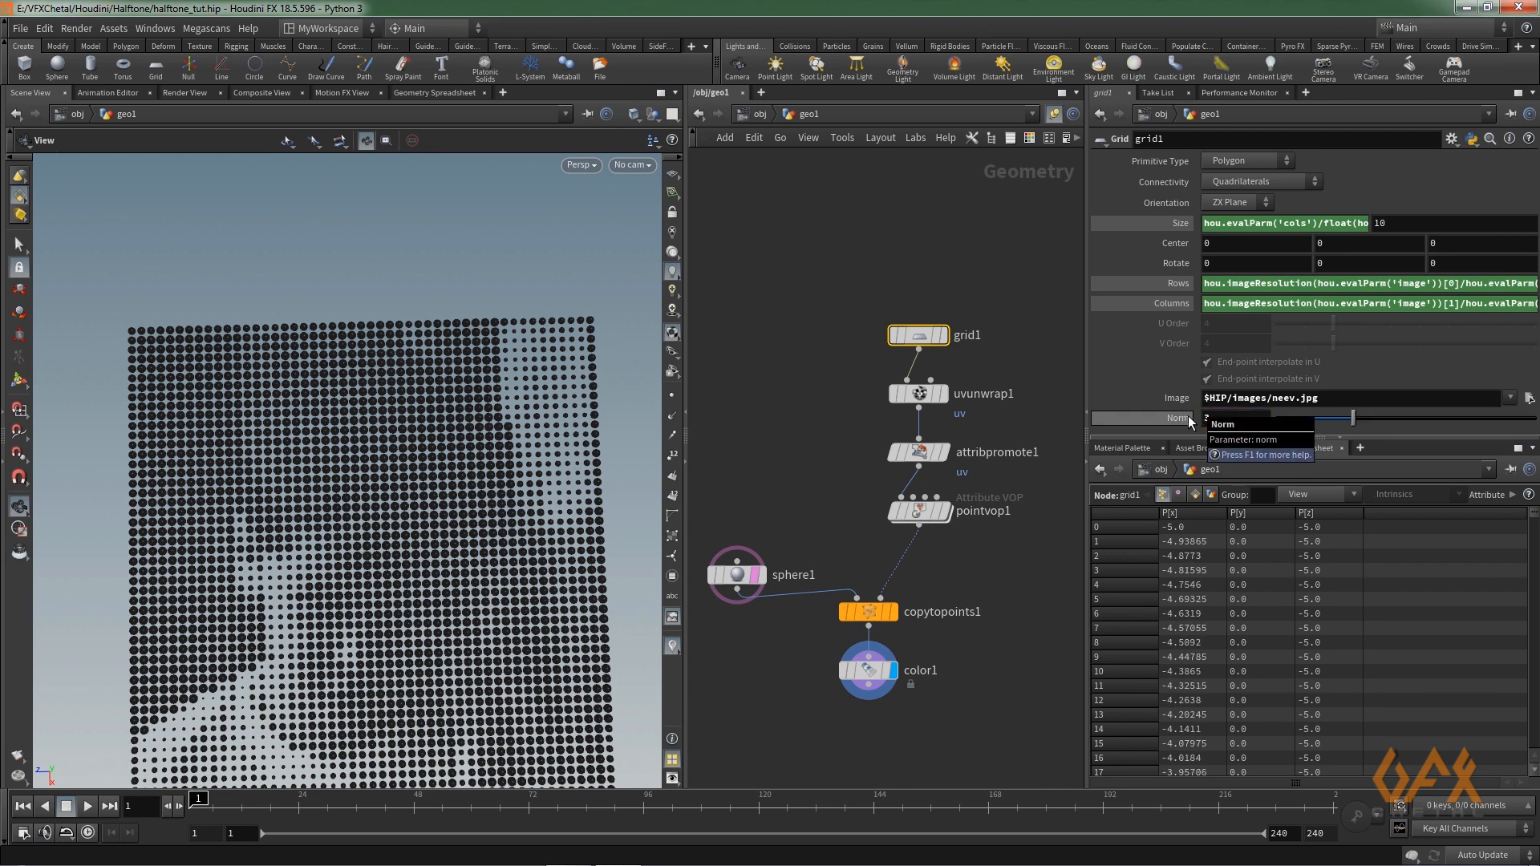
middle_drag(430, 532, 426, 483)
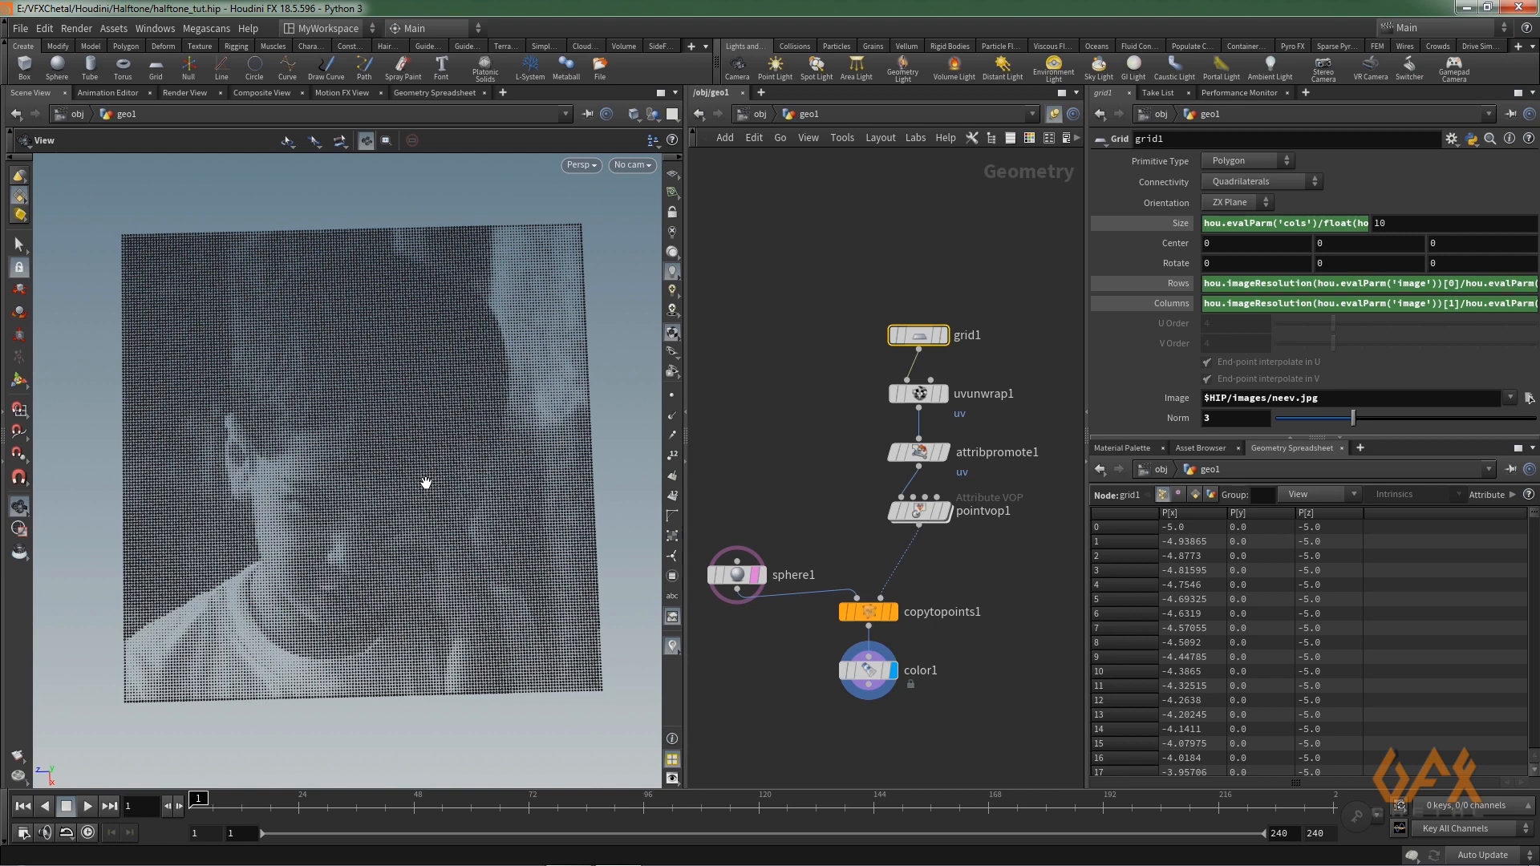
scroll(423, 502, up, 5)
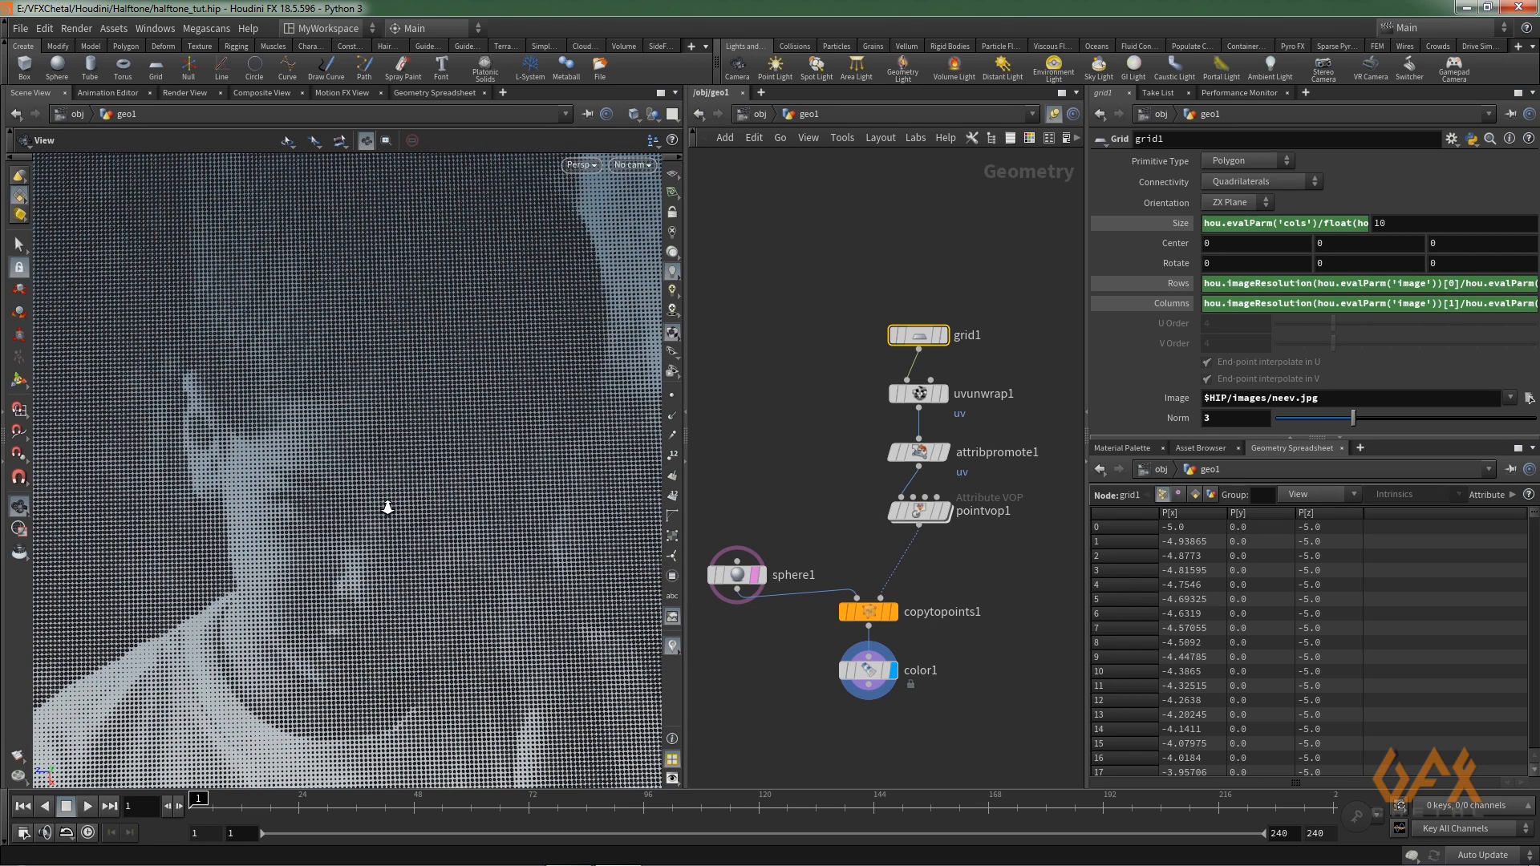
drag(275, 589, 306, 603)
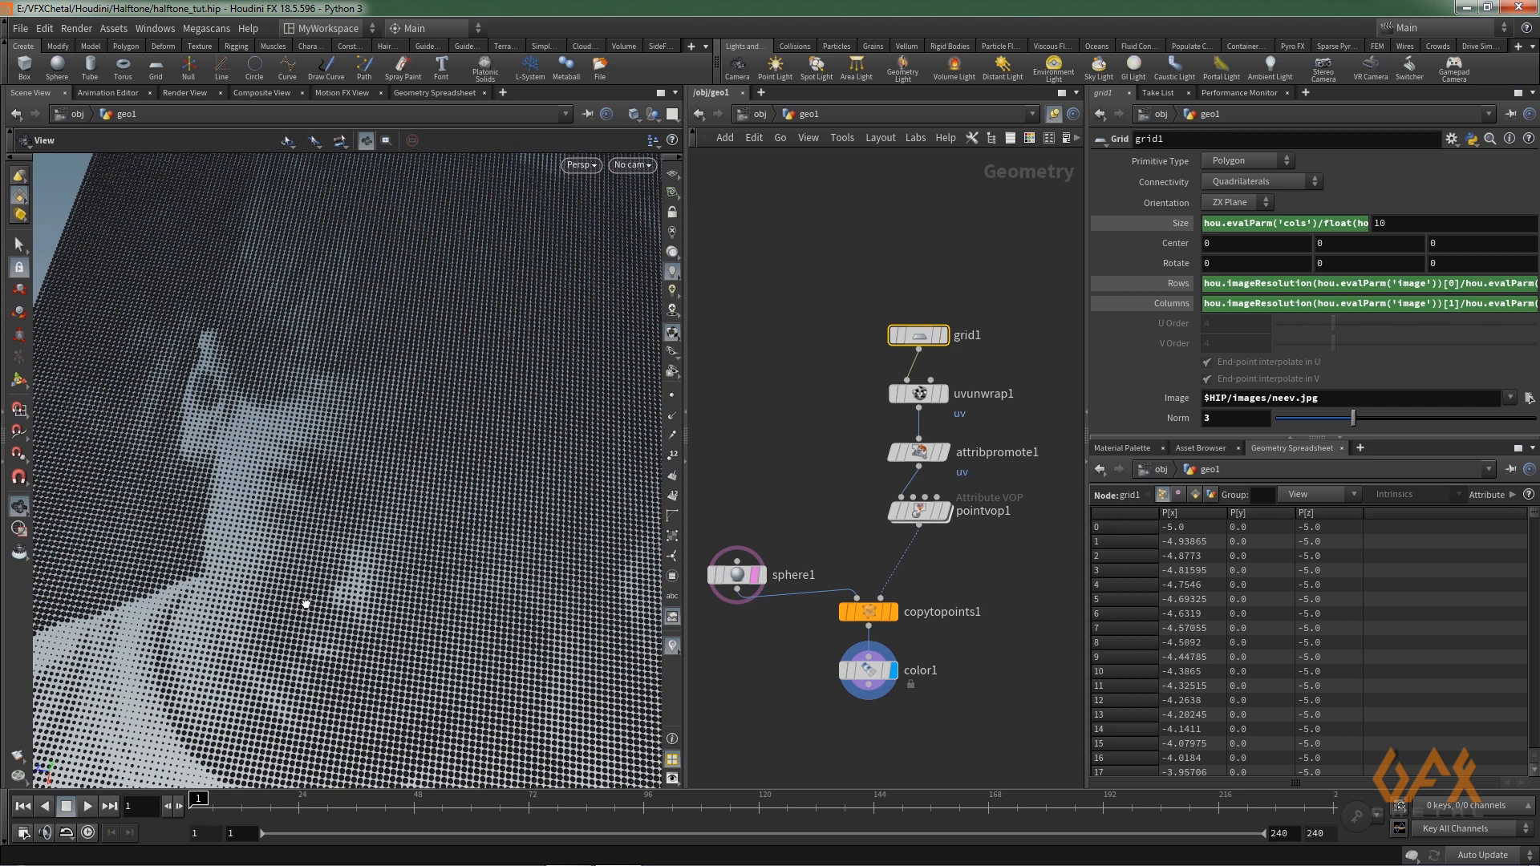
scroll(220, 584, down, 10)
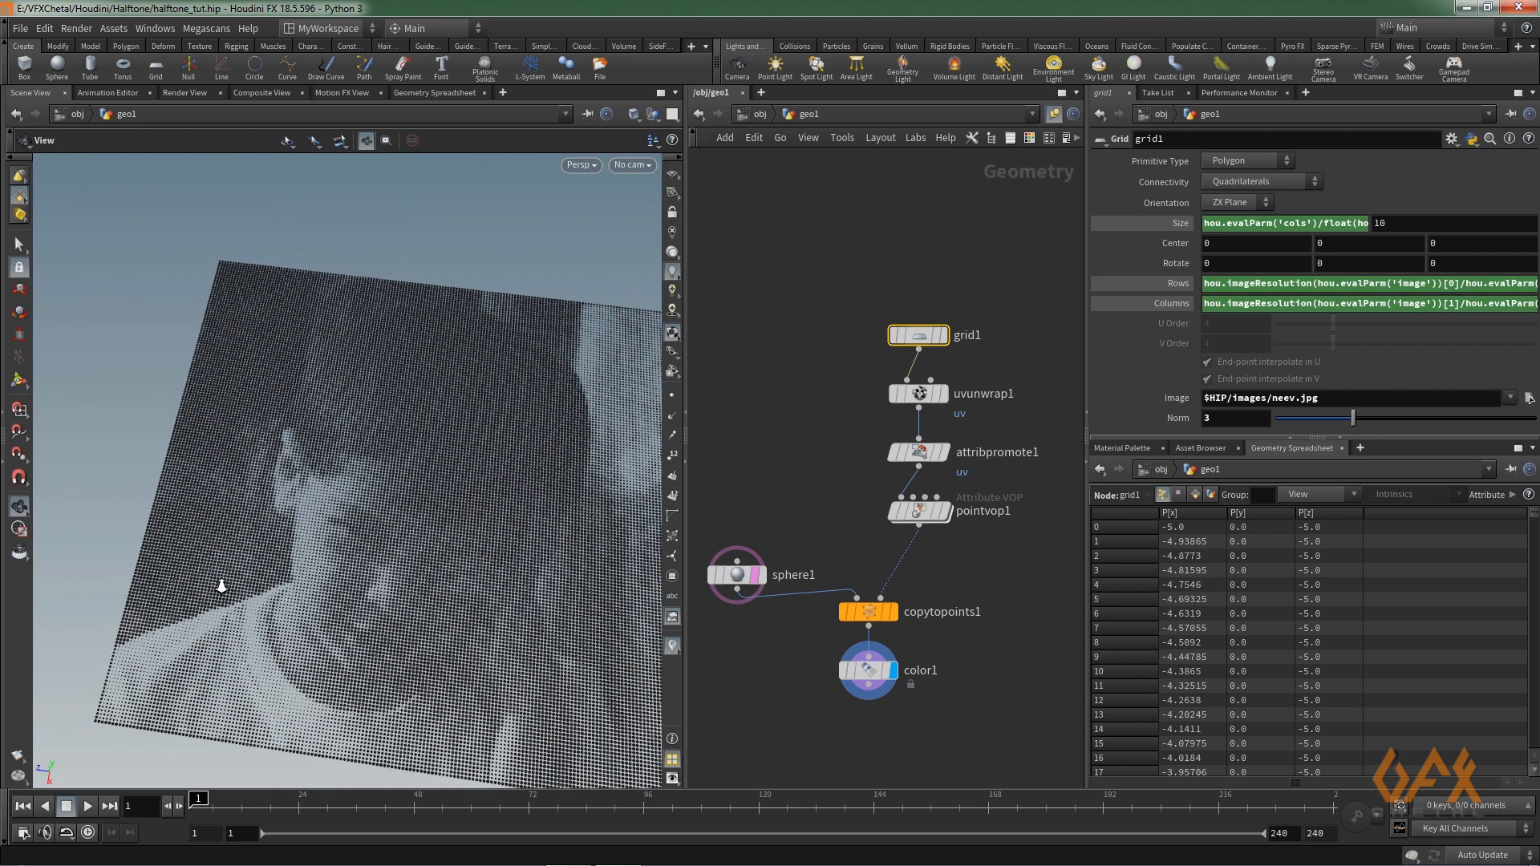